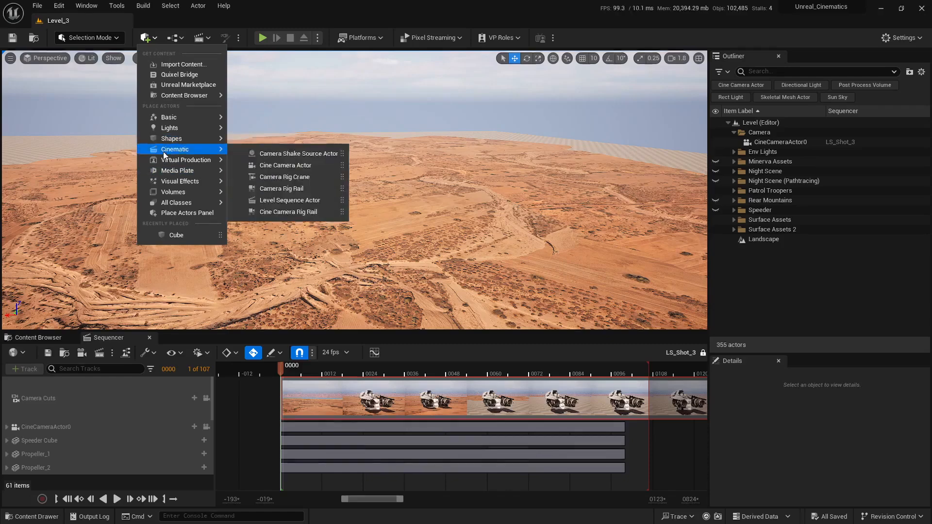
Add a Camera Rig Rail to the level and focus the view on it
{"action": "left_click", "coordinate": [282, 189]}
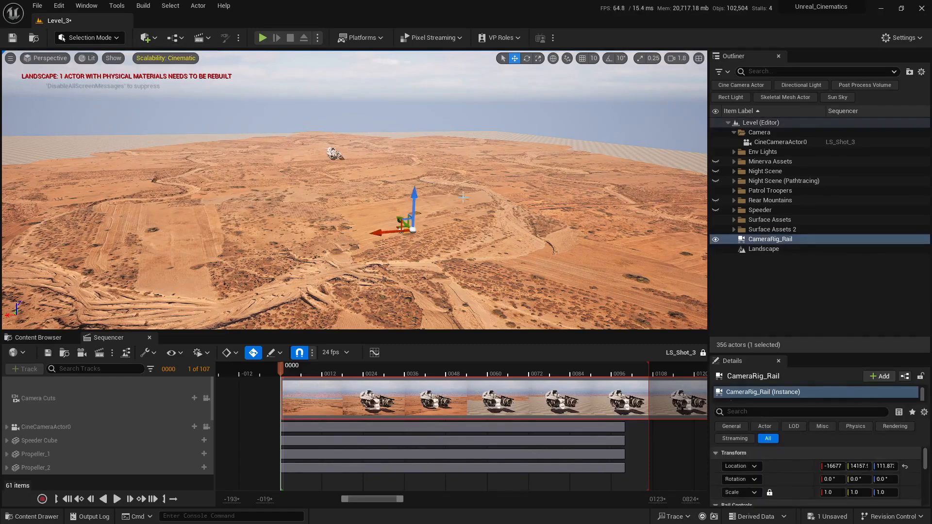
{"action": "right_click_drag", "start_coordinate": [462, 197], "coordinate": [482, 204]}
{"action": "key", "text": "r"}
{"action": "key", "text": "f"}
{"action": "key", "text": "s"}
{"action": "scroll", "coordinate": [483, 204], "scroll_direction": "down", "scroll_amount": 2}
{"action": "key", "text": "w"}
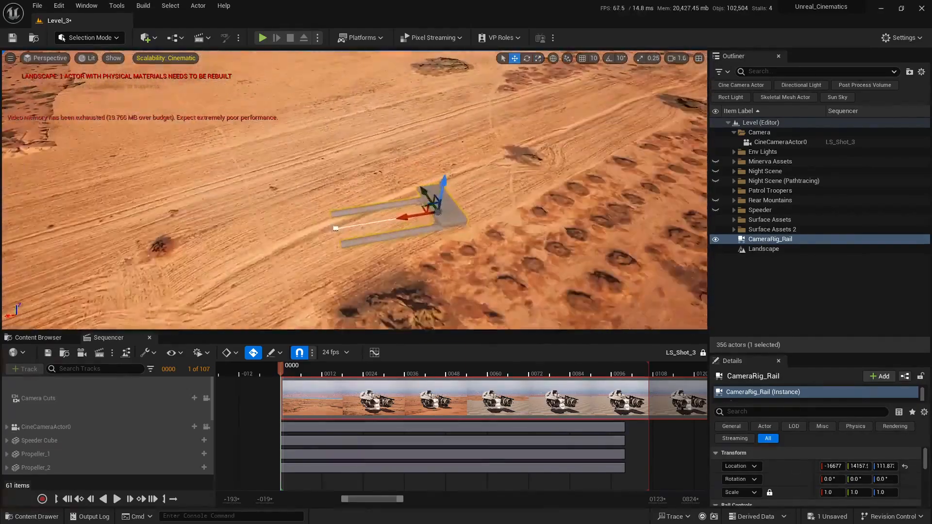
{"action": "key", "text": "e"}
{"action": "left_click_drag", "start_coordinate": [436, 247], "coordinate": [424, 265]}
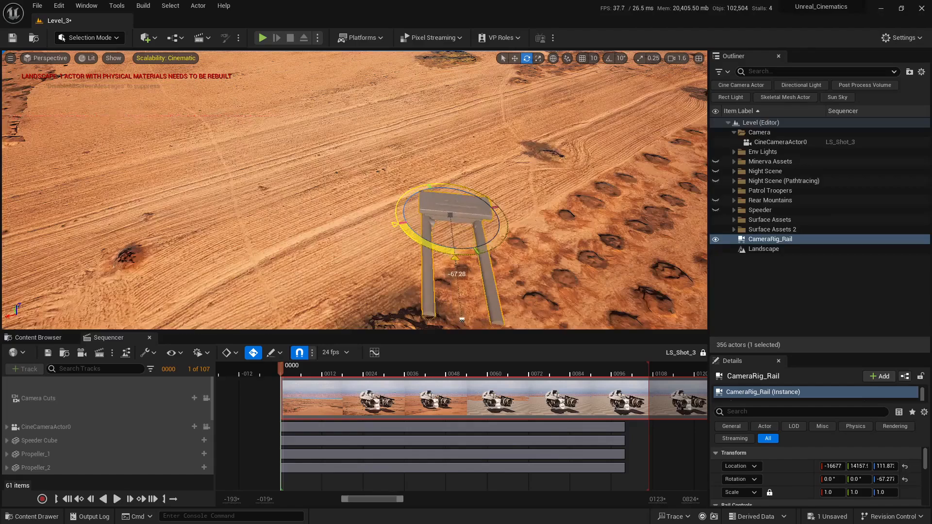
{"action": "key", "text": "ctrl+z"}
Enable 10° rotation snapping and rotate the camera rail by -90° around its vertical axis
{"action": "scroll", "coordinate": [436, 246], "scroll_direction": "down", "scroll_amount": 3}
{"action": "key", "text": "w"}
{"action": "mouse_move", "coordinate": [424, 265]}
{"action": "right_mouse_down"}
{"action": "mouse_move", "coordinate": [410, 255]}
{"action": "mouse_move", "coordinate": [427, 260]}
{"action": "right_mouse_up"}
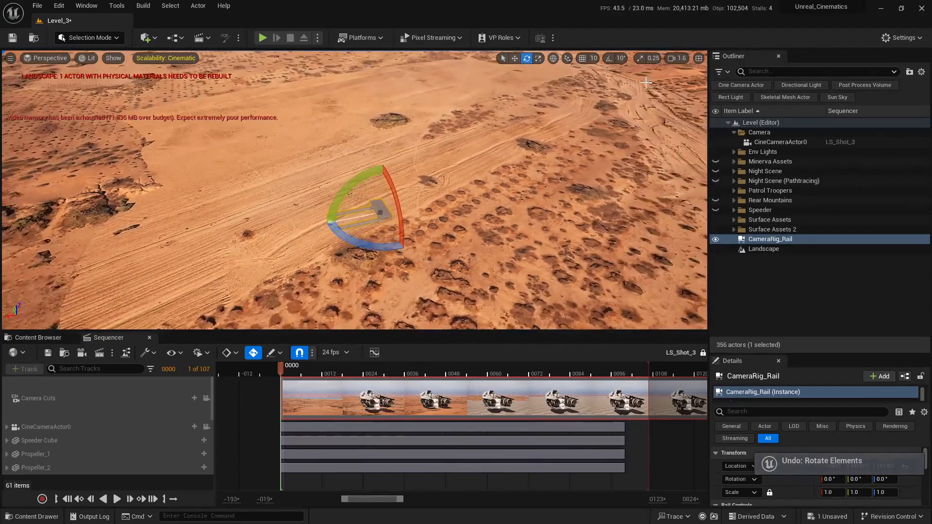
{"action": "left_click", "coordinate": [609, 58]}
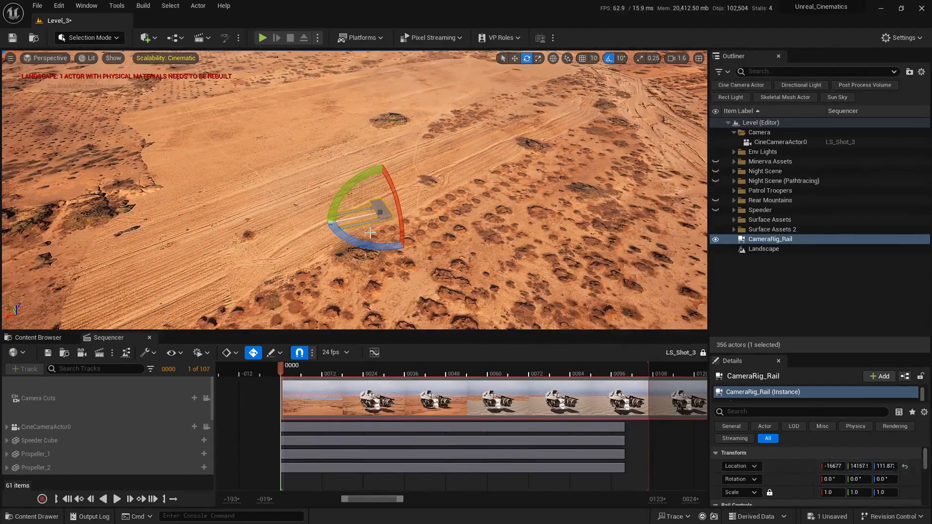
{"action": "left_click_drag", "start_coordinate": [324, 223], "coordinate": [394, 249]}
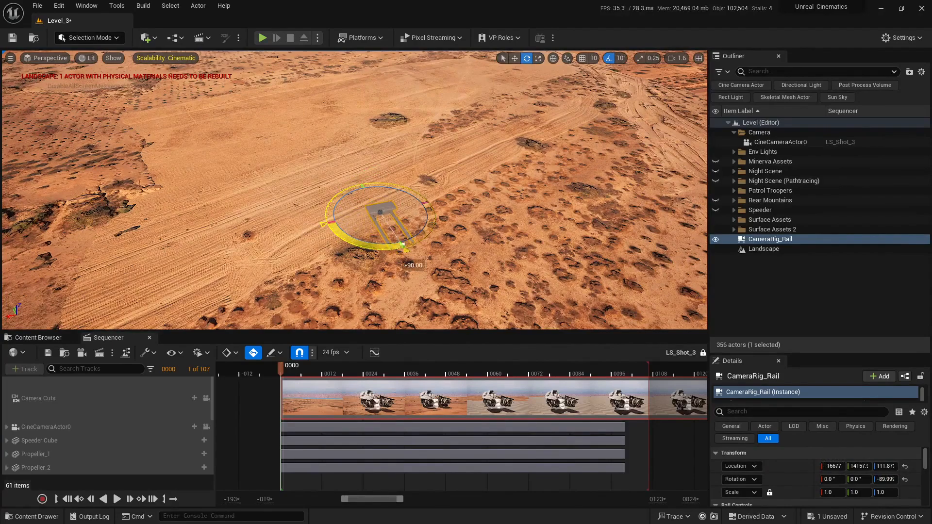
Stretch the rail's end point in a straight line across the desert and move the rail into the Patrol Troopers folder
{"action": "key", "text": "w"}
{"action": "mouse_move", "coordinate": [383, 214]}
{"action": "right_mouse_down"}
{"action": "mouse_move", "coordinate": [389, 182]}
{"action": "mouse_move", "coordinate": [408, 197]}
{"action": "mouse_move", "coordinate": [383, 225]}
{"action": "right_mouse_up"}
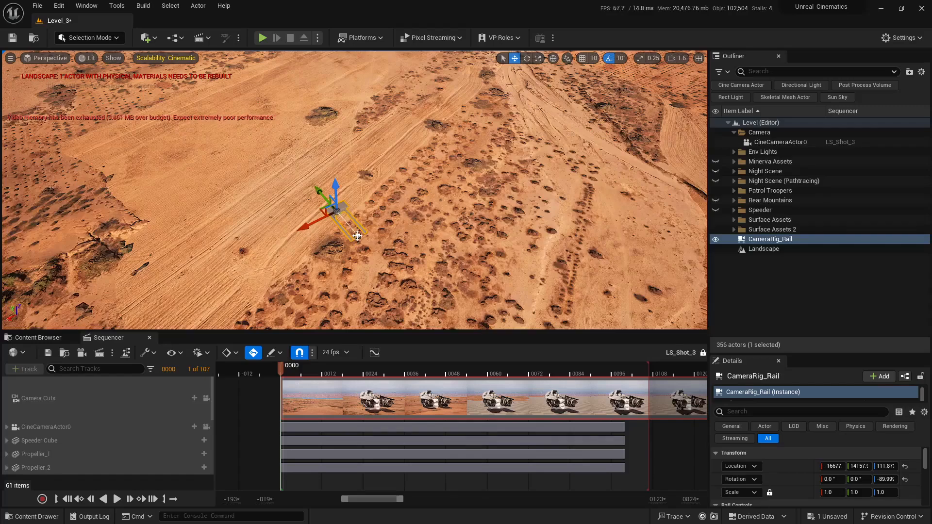
{"action": "scroll", "coordinate": [444, 160], "scroll_direction": "up", "scroll_amount": 1}
{"action": "right_click_drag", "start_coordinate": [444, 159], "coordinate": [499, 166]}
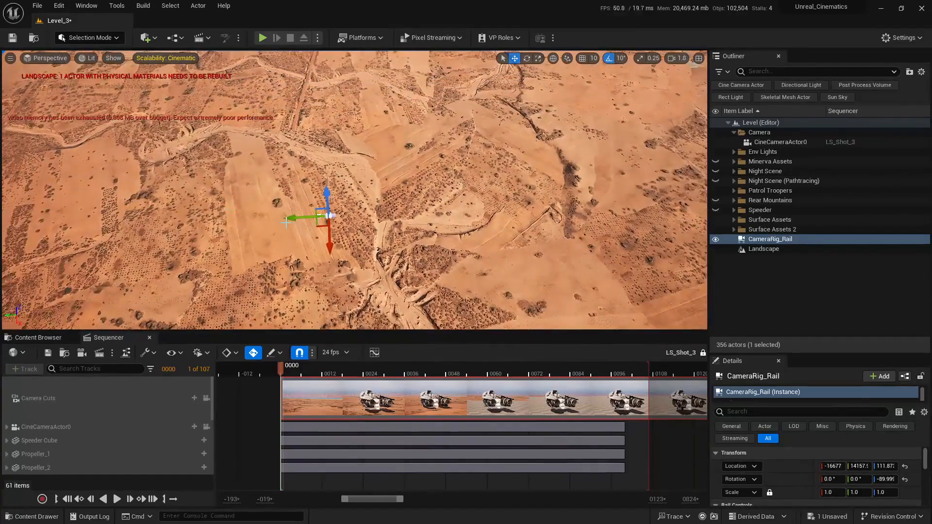
{"action": "left_click_drag", "start_coordinate": [299, 220], "coordinate": [551, 219]}
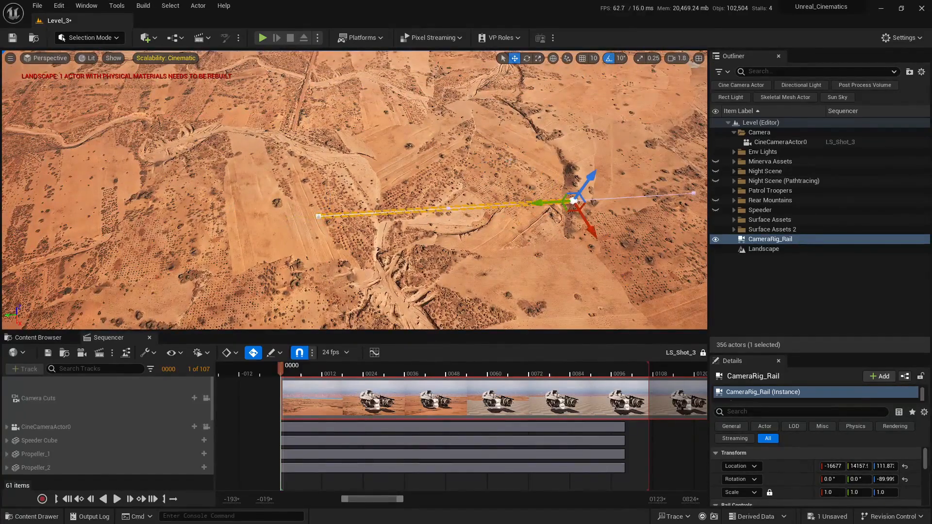
{"action": "right_click_drag", "start_coordinate": [552, 214], "coordinate": [473, 177]}
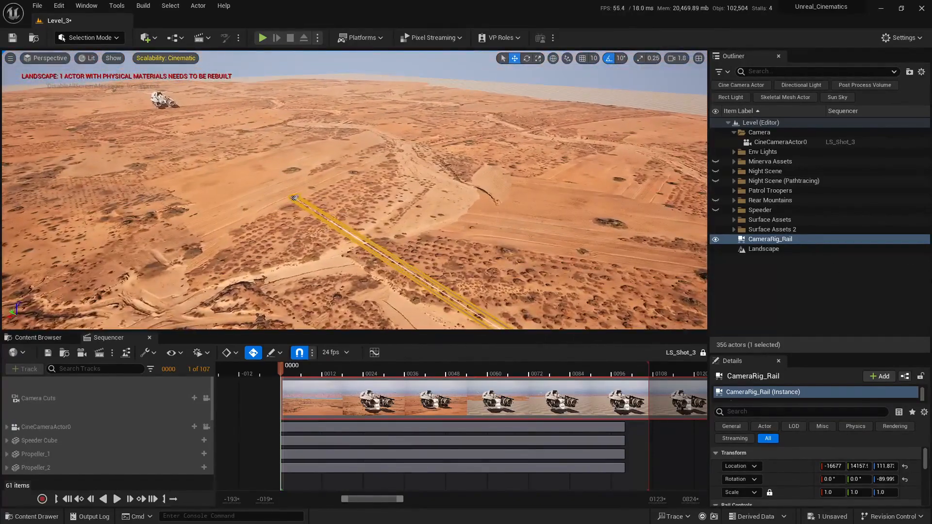
{"action": "left_click_drag", "start_coordinate": [776, 243], "coordinate": [769, 195]}
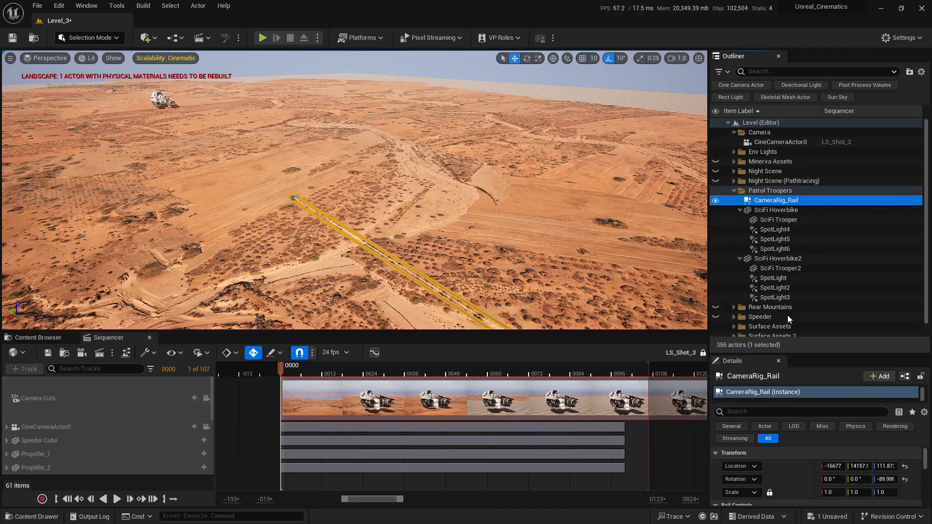
Copy the rail's location onto the SciFi Hoverbike and attach the hoverbike to CameraRig_Rail
{"action": "right_click", "coordinate": [783, 464]}
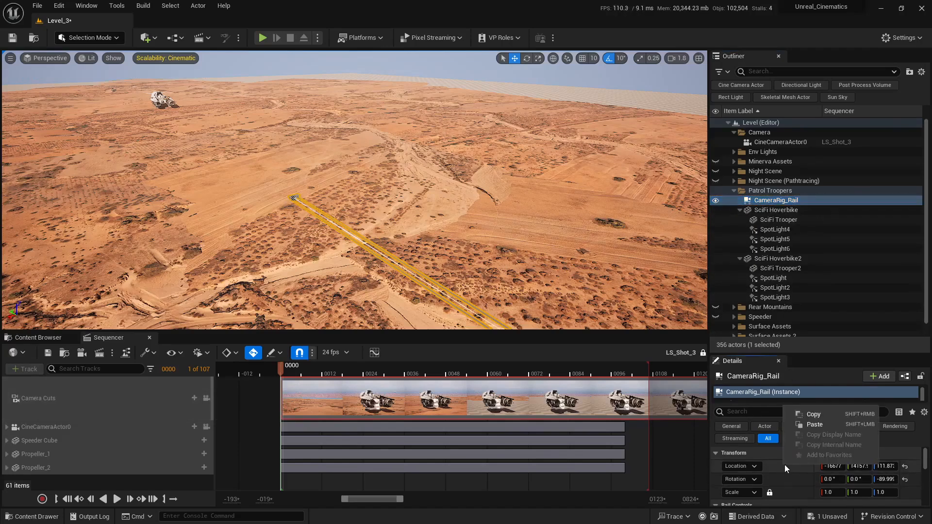
{"action": "left_click", "coordinate": [788, 211]}
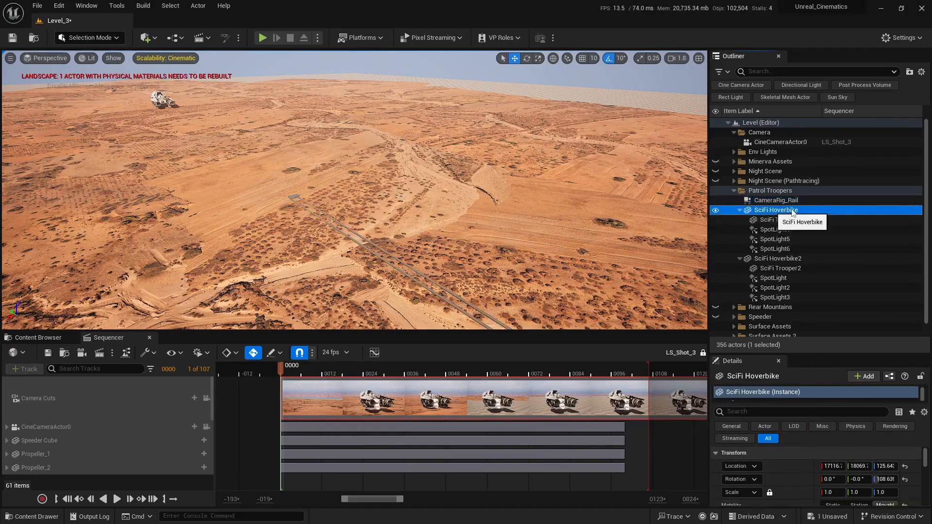
{"action": "right_click", "coordinate": [785, 464]}
{"action": "left_click", "coordinate": [827, 424]}
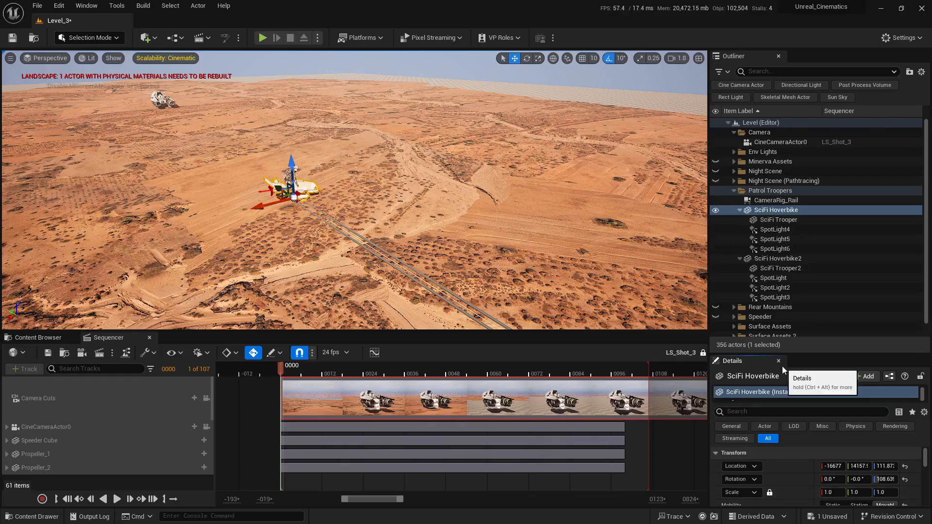
{"action": "left_click", "coordinate": [778, 210]}
{"action": "left_click_drag", "start_coordinate": [777, 210], "coordinate": [772, 201]}
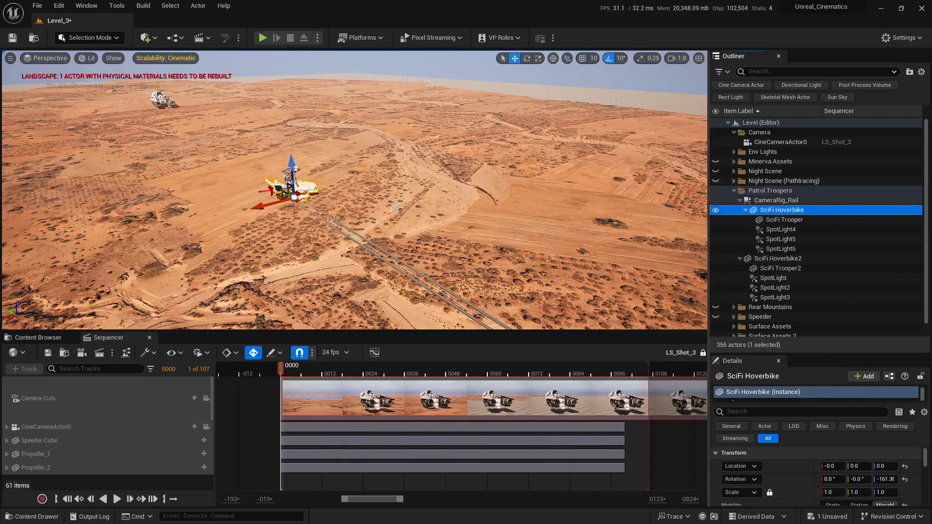
Rotate the SciFi Hoverbike so that it faces along the direction of the rail
{"action": "key", "text": "w"}
{"action": "right_click_drag", "start_coordinate": [371, 311], "coordinate": [291, 301]}
{"action": "key", "text": "d"}
{"action": "scroll", "coordinate": [356, 304], "scroll_direction": "down", "scroll_amount": 2}
{"action": "key", "text": "a"}
{"action": "mouse_move", "coordinate": [522, 213]}
{"action": "right_mouse_down"}
{"action": "mouse_move", "coordinate": [553, 219]}
{"action": "mouse_move", "coordinate": [522, 212]}
{"action": "mouse_move", "coordinate": [527, 231]}
{"action": "mouse_move", "coordinate": [526, 216]}
{"action": "right_mouse_up"}
{"action": "key", "text": "w"}
{"action": "scroll", "coordinate": [523, 213], "scroll_direction": "down", "scroll_amount": 3}
{"action": "key", "text": "q"}
{"action": "key", "text": "w"}
{"action": "key", "text": "e"}
{"action": "left_click_drag", "start_coordinate": [419, 222], "coordinate": [467, 224]}
{"action": "key", "text": "w"}
{"action": "key", "text": "e"}
{"action": "right_click_drag", "start_coordinate": [467, 225], "coordinate": [595, 223]}
{"action": "key", "text": "s"}
{"action": "scroll", "coordinate": [524, 269], "scroll_direction": "up", "scroll_amount": 5}
Enable Lock Orientation to Rail on CameraRig_Rail and test the movement by scrubbing Current Position on Rail
{"action": "left_click", "coordinate": [772, 201]}
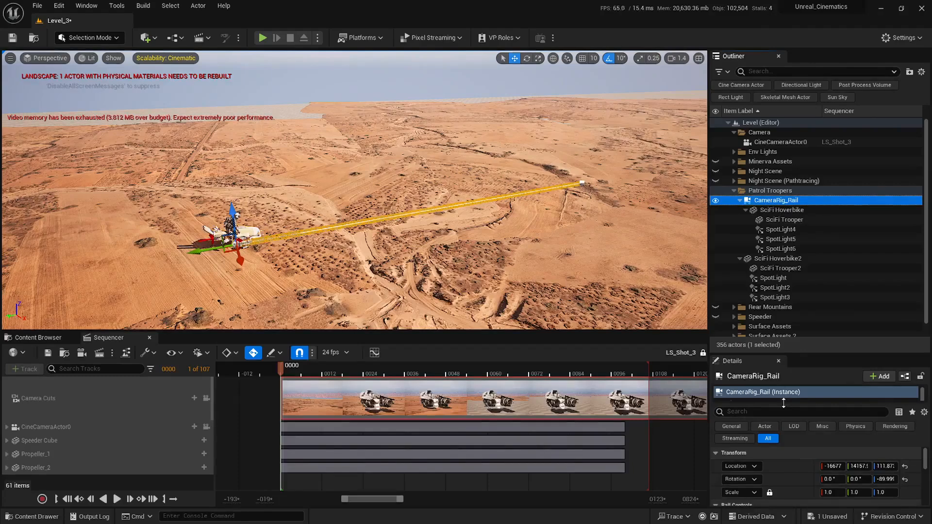
{"action": "scroll", "coordinate": [810, 479], "scroll_direction": "down", "scroll_amount": 3}
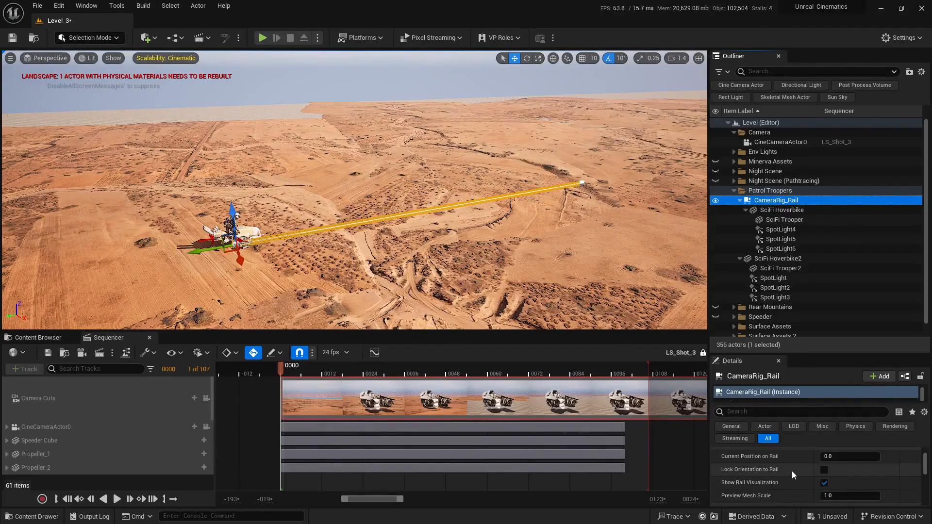
{"action": "left_click", "coordinate": [825, 470]}
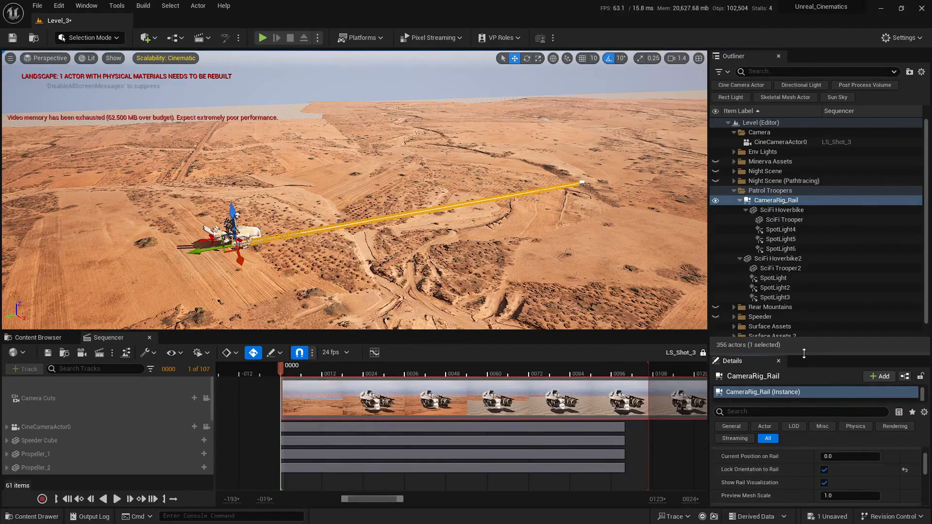
{"action": "left_click_drag", "start_coordinate": [820, 355], "coordinate": [803, 263]}
{"action": "scroll", "coordinate": [779, 437], "scroll_direction": "up", "scroll_amount": 3}
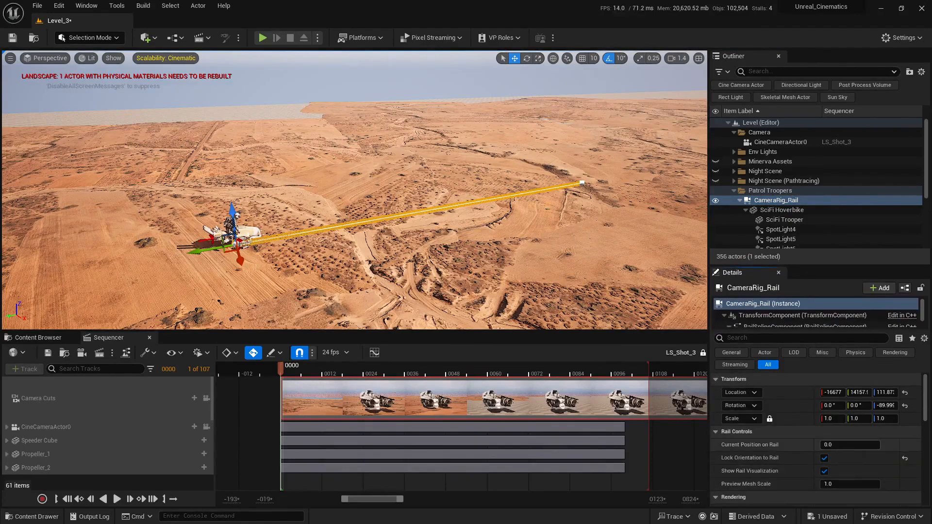
{"action": "left_click_drag", "start_coordinate": [845, 445], "coordinate": [872, 445]}
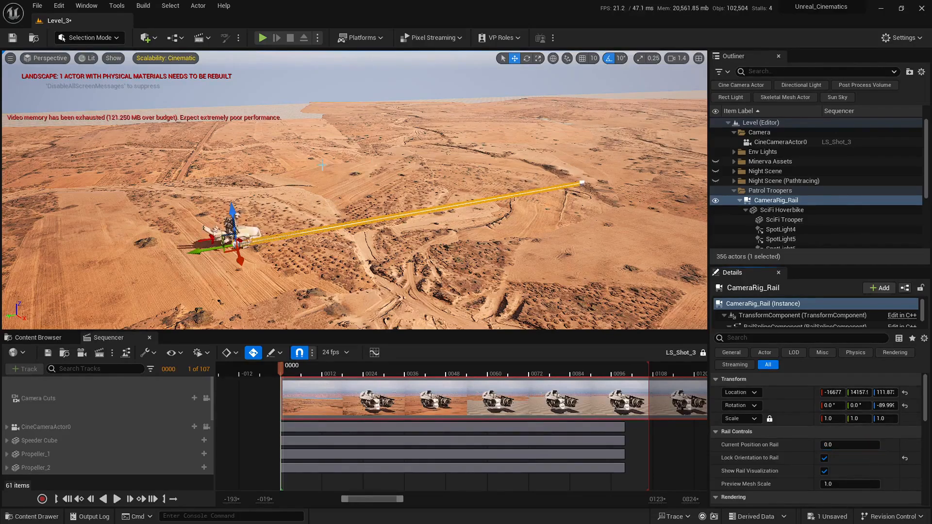
Extend the rail's end point along its direction to well beyond the edge of the landscape
{"action": "right_click_drag", "start_coordinate": [378, 186], "coordinate": [474, 179]}
{"action": "key", "text": "s"}
{"action": "scroll", "coordinate": [439, 192], "scroll_direction": "up", "scroll_amount": 5}
{"action": "key", "text": "w"}
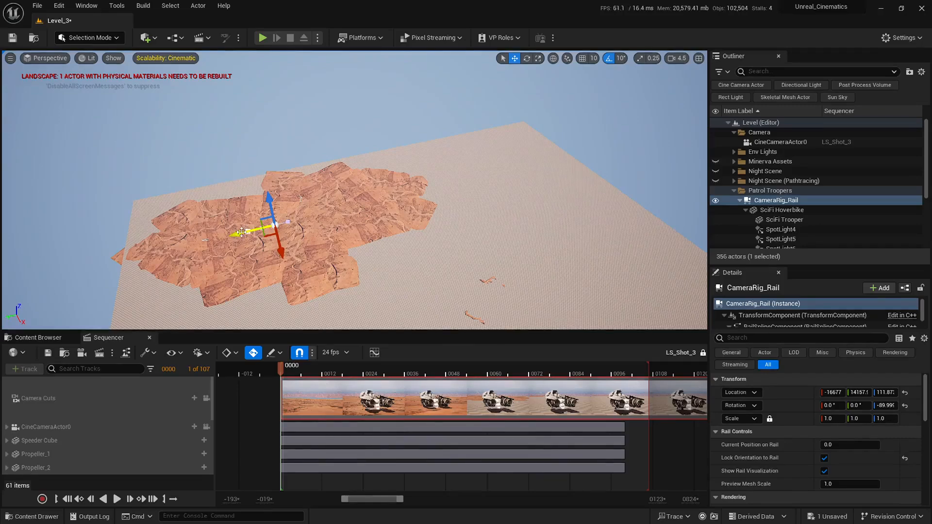
{"action": "left_click_drag", "start_coordinate": [444, 180], "coordinate": [552, 154]}
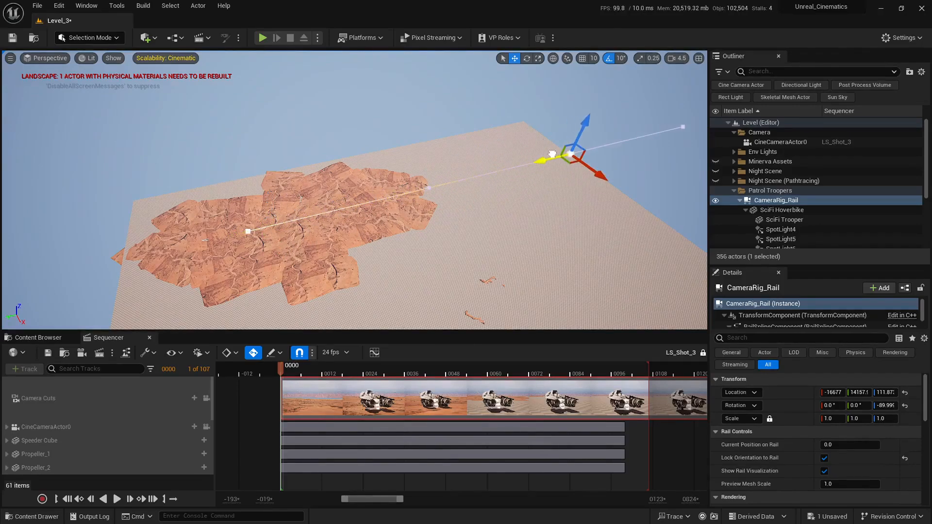
{"action": "key", "text": "w"}
{"action": "right_click_drag", "start_coordinate": [524, 168], "coordinate": [597, 167]}
{"action": "key", "text": "s"}
{"action": "scroll", "coordinate": [475, 186], "scroll_direction": "up", "scroll_amount": 1}
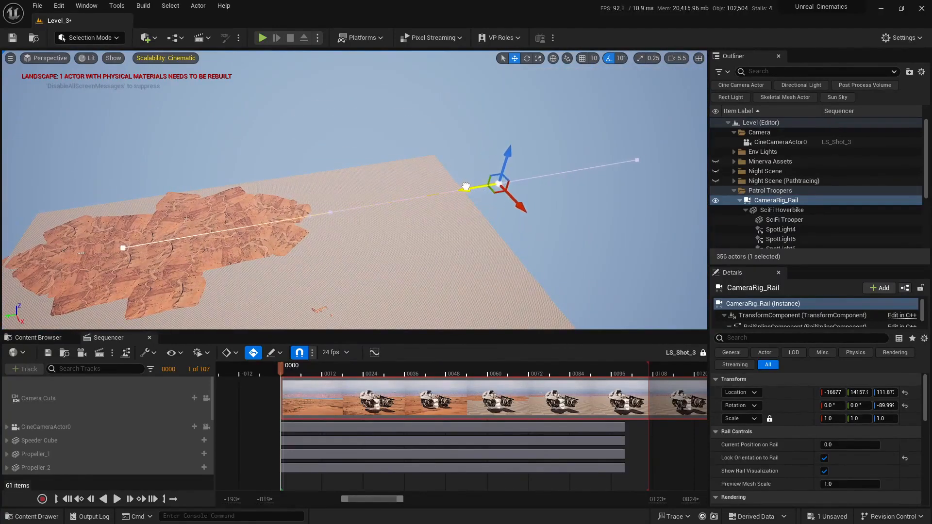
Add a new spline point to CameraRig_Rail by duplicating its end point and offsetting it sideways across the terrain
{"action": "right_click_drag", "start_coordinate": [473, 186], "coordinate": [411, 210]}
{"action": "key", "text": "w"}
{"action": "scroll", "coordinate": [473, 185], "scroll_direction": "down", "scroll_amount": 1}
{"action": "key", "text": "w"}
{"action": "scroll", "coordinate": [473, 185], "scroll_direction": "down", "scroll_amount": 6}
{"action": "key", "text": "w"}
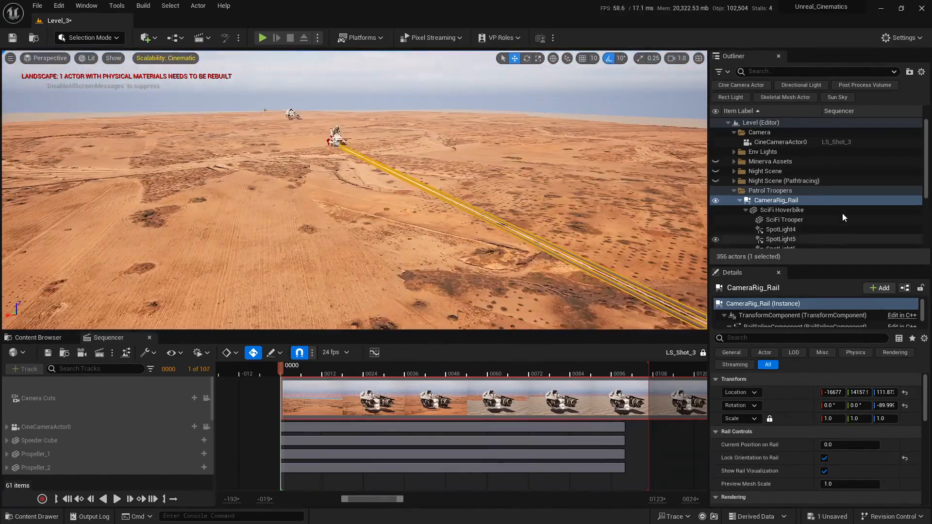
{"action": "left_click", "coordinate": [781, 203]}
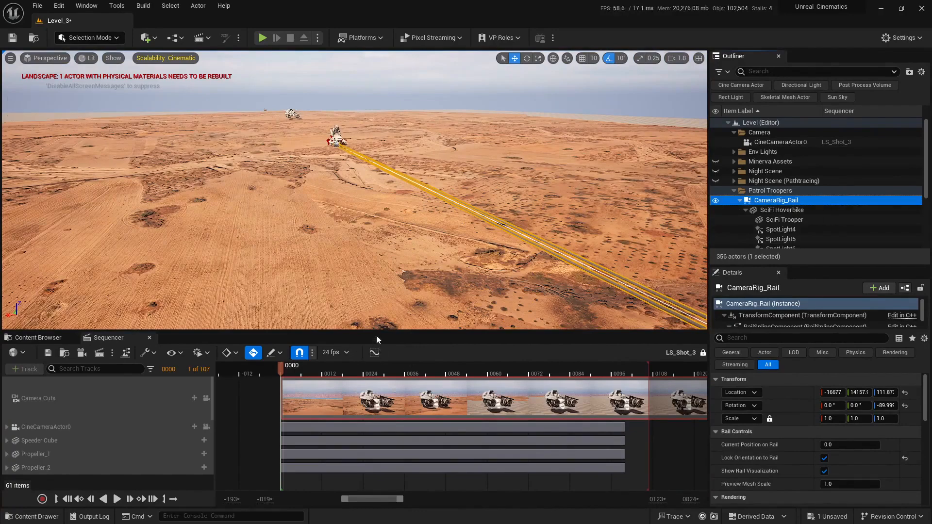
{"action": "left_click_drag", "start_coordinate": [379, 333], "coordinate": [395, 307]}
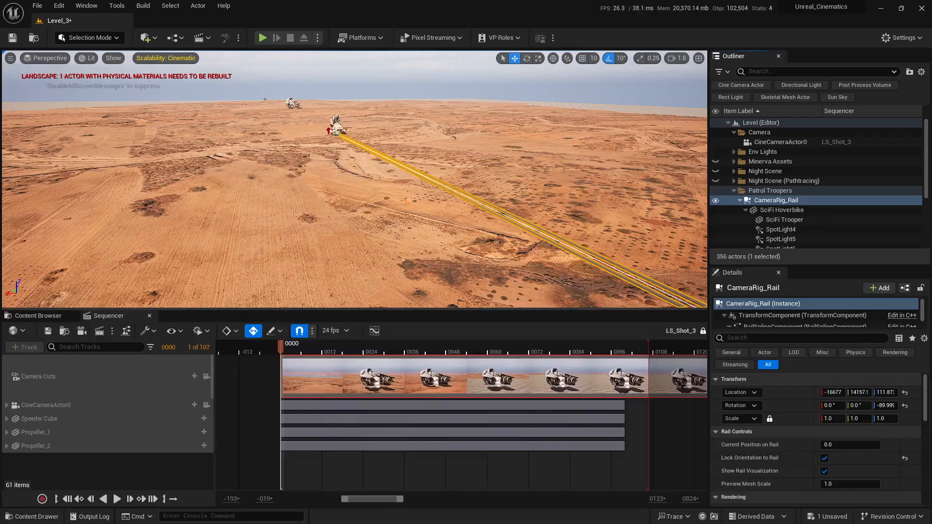
{"action": "key", "text": "e"}
{"action": "right_click_drag", "start_coordinate": [393, 162], "coordinate": [395, 132]}
{"action": "key", "text": "w"}
{"action": "key", "text": "s"}
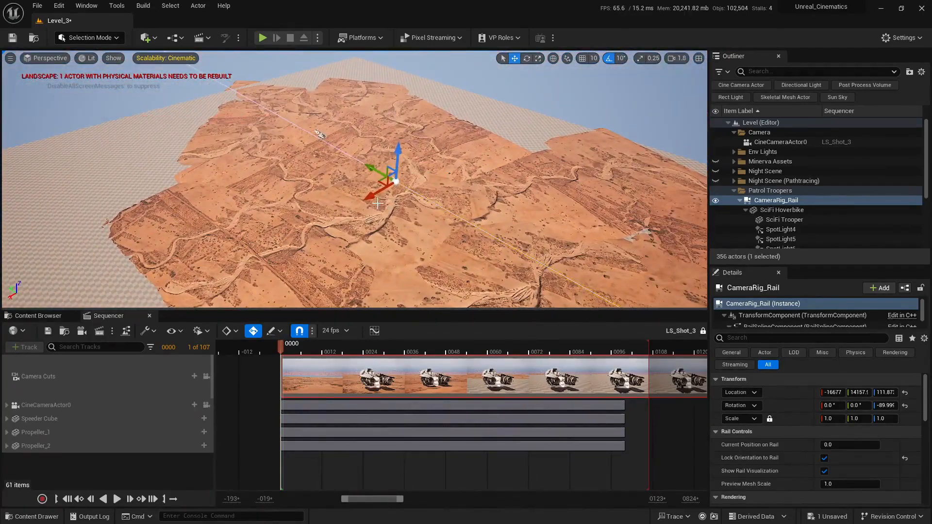
{"action": "left_click_drag", "start_coordinate": [395, 181], "coordinate": [294, 240], "text": "alt"}
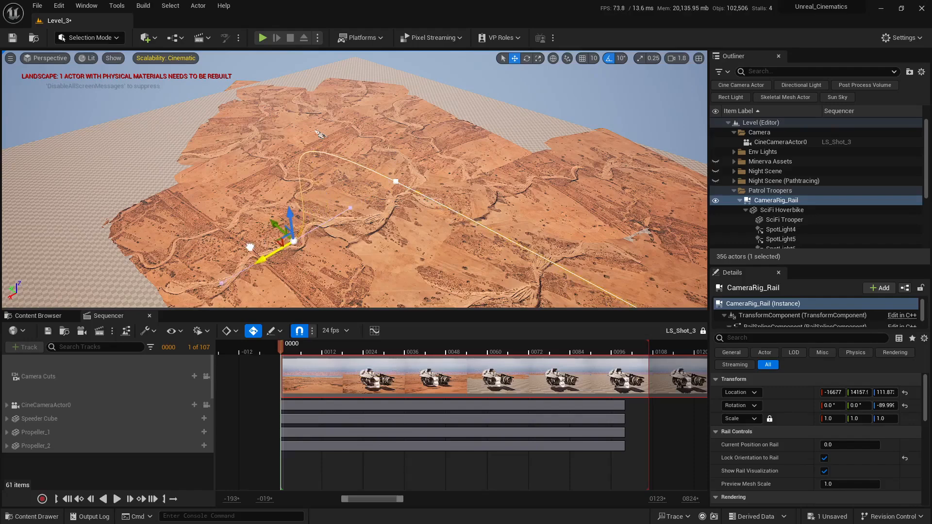
Reposition the rail's new end point along both horizontal axes to reshape the curved section
{"action": "right_click_drag", "start_coordinate": [312, 233], "coordinate": [444, 264]}
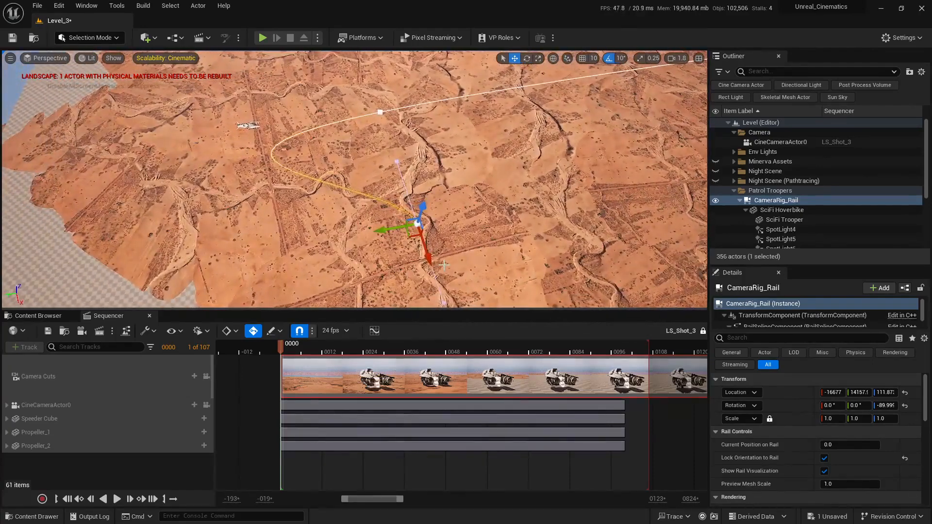
{"action": "left_click_drag", "start_coordinate": [432, 259], "coordinate": [420, 219]}
{"action": "right_click_drag", "start_coordinate": [430, 206], "coordinate": [376, 200]}
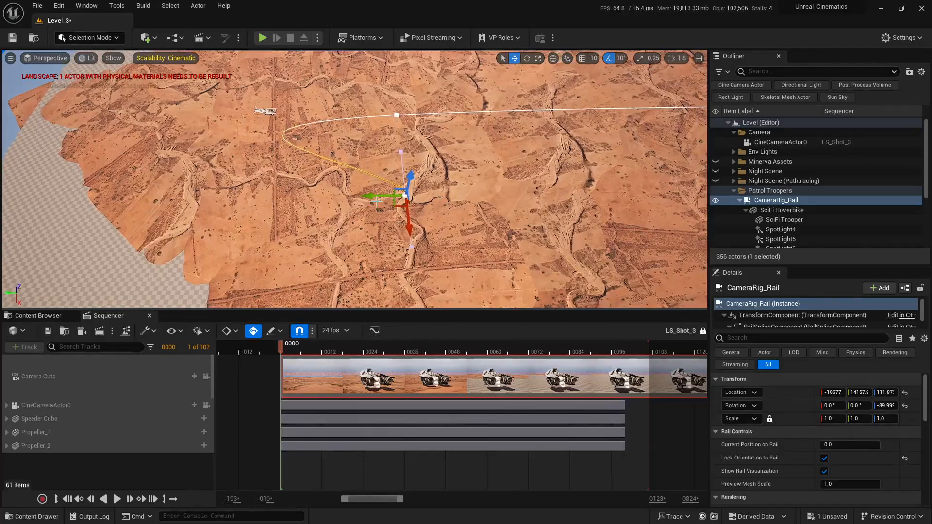
{"action": "left_click_drag", "start_coordinate": [377, 193], "coordinate": [314, 200]}
{"action": "right_click_drag", "start_coordinate": [361, 194], "coordinate": [400, 162]}
Switch the transform gizmo to local space and pull in the middle spline point's tangent handle to smooth the turn
{"action": "left_click", "coordinate": [434, 177]}
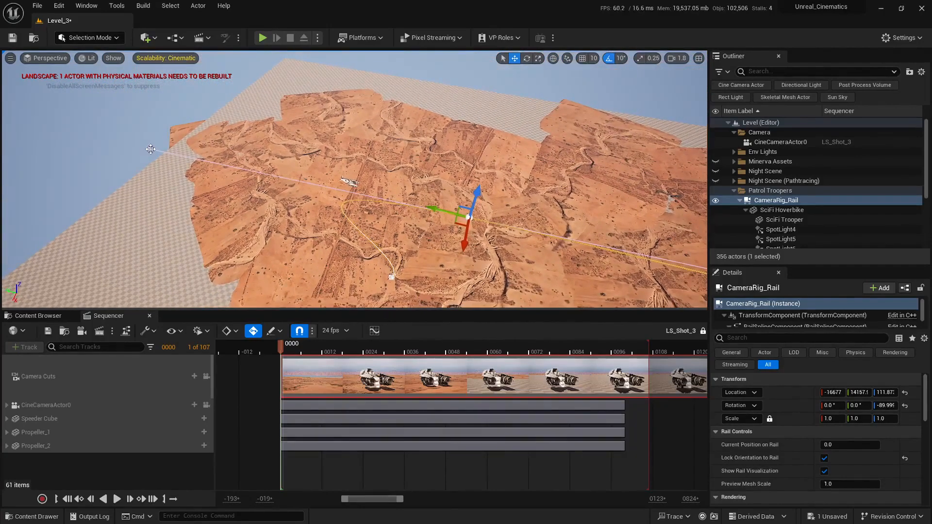
{"action": "left_click", "coordinate": [148, 149]}
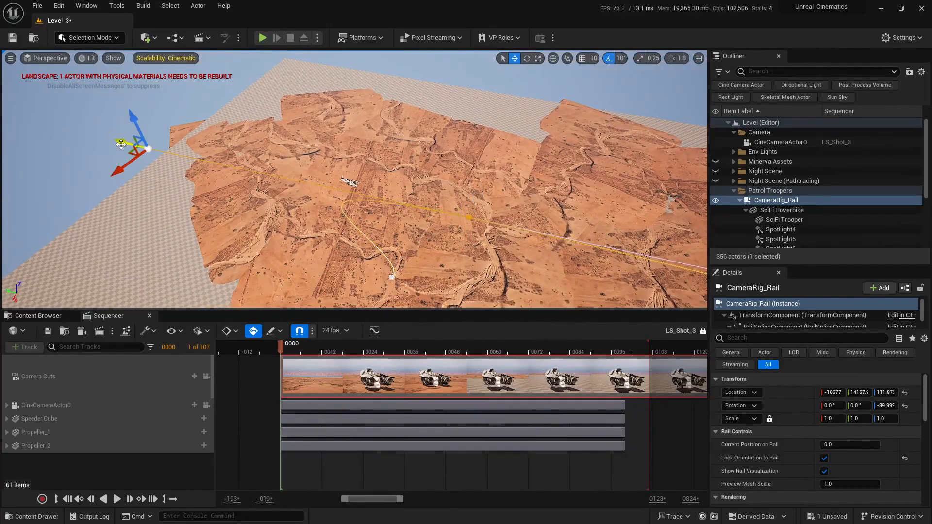
{"action": "left_click_drag", "start_coordinate": [121, 144], "coordinate": [320, 181]}
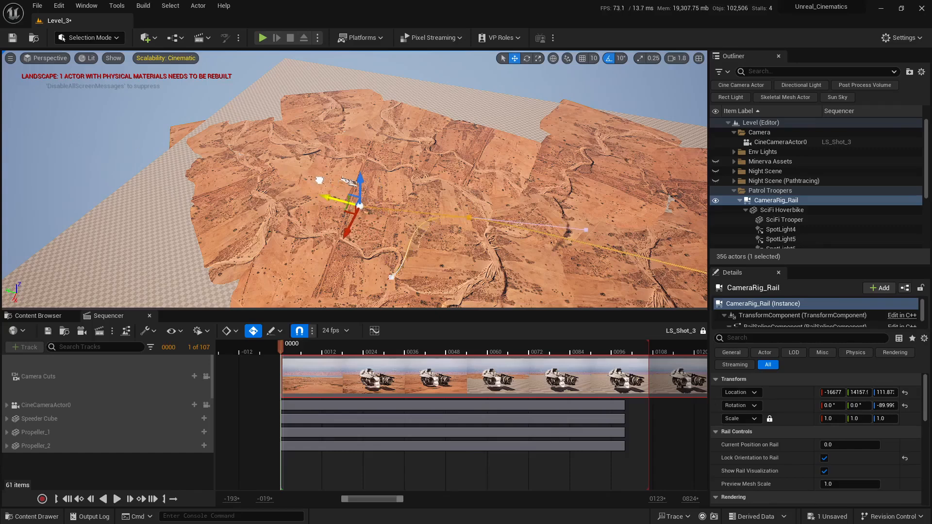
{"action": "key", "text": "ctrl+z"}
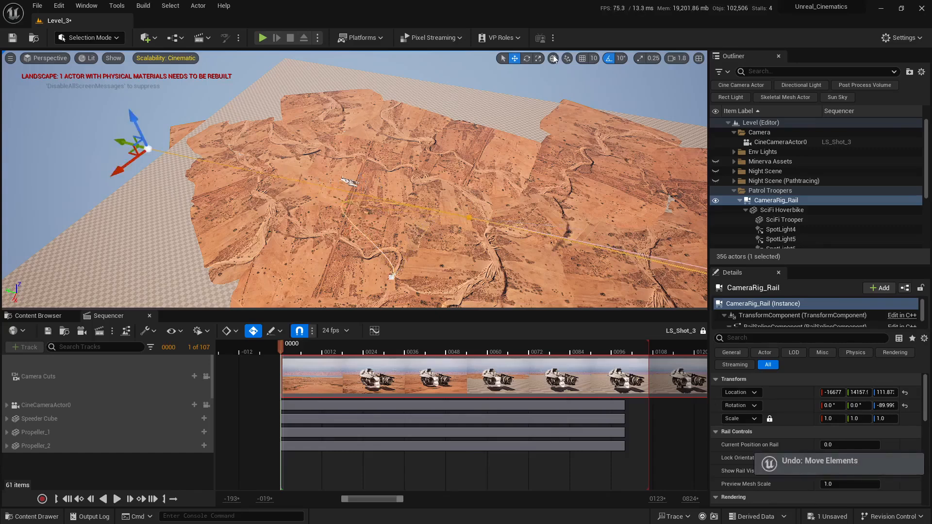
{"action": "left_click_drag", "start_coordinate": [183, 159], "coordinate": [369, 198]}
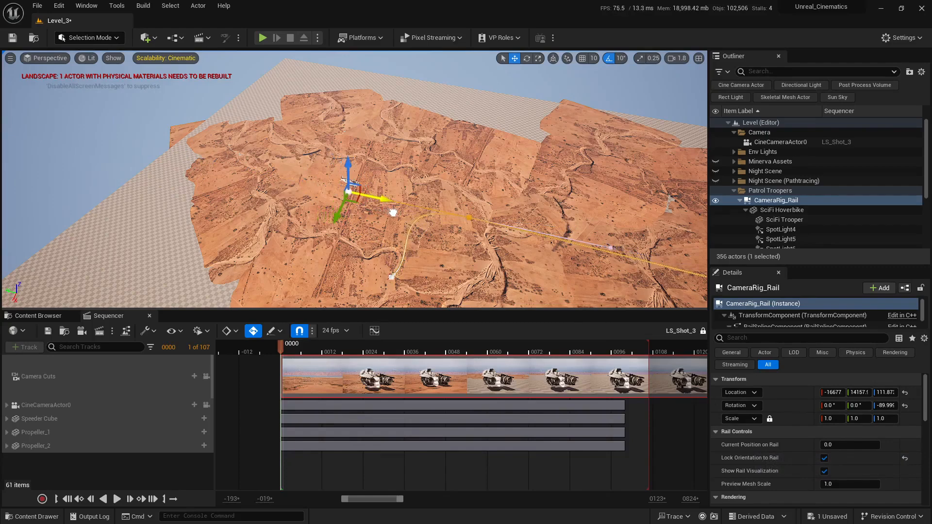
Move the end spline point of the rail's curved section across the terrain and rotate it 30° about the vertical axis
{"action": "right_click_drag", "start_coordinate": [388, 239], "coordinate": [389, 255]}
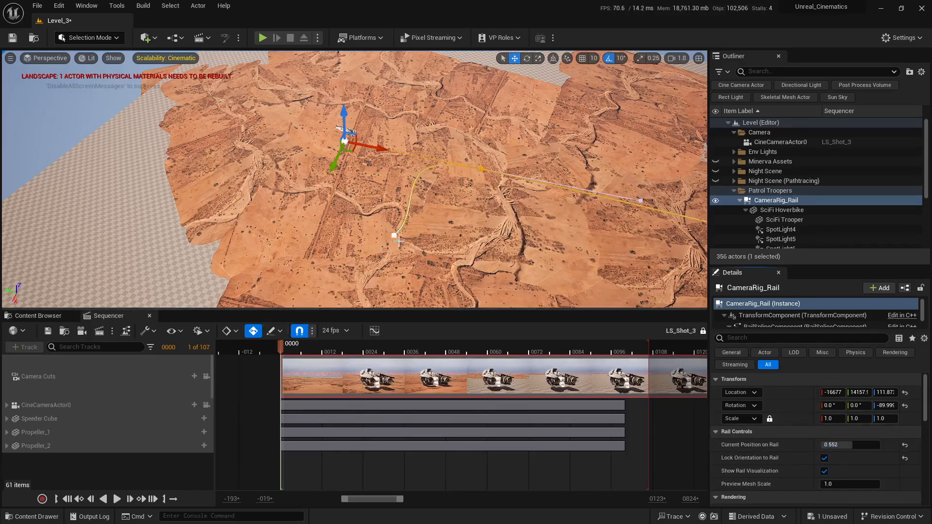
{"action": "left_click", "coordinate": [394, 236]}
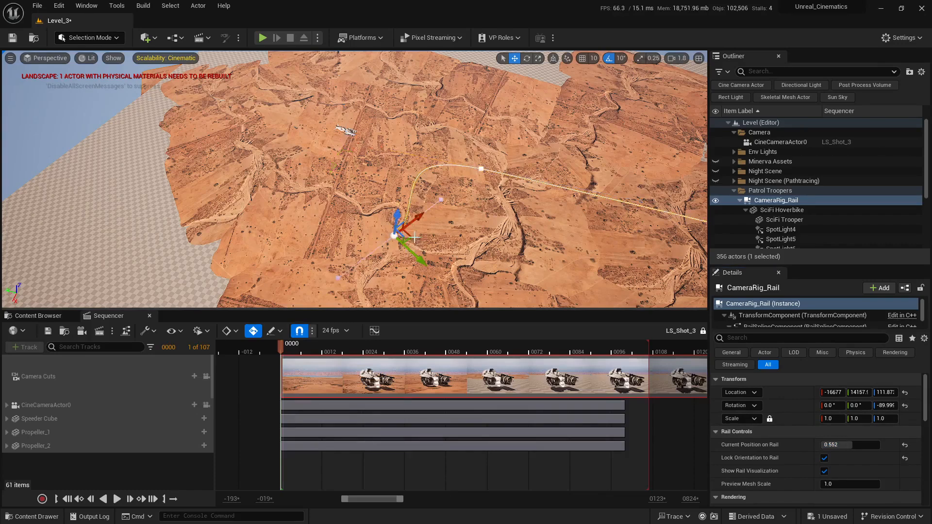
{"action": "left_click_drag", "start_coordinate": [411, 238], "coordinate": [370, 210]}
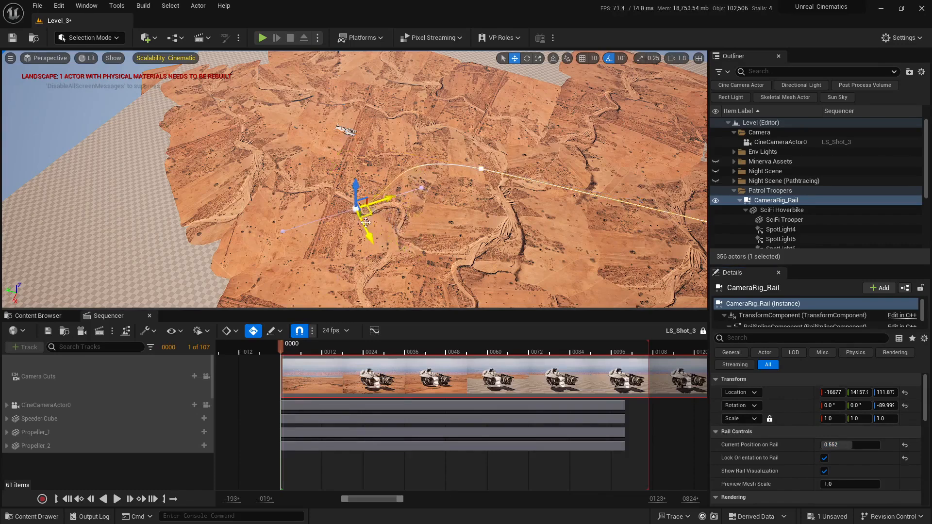
{"action": "key", "text": "e"}
{"action": "left_click_drag", "start_coordinate": [362, 253], "coordinate": [390, 246]}
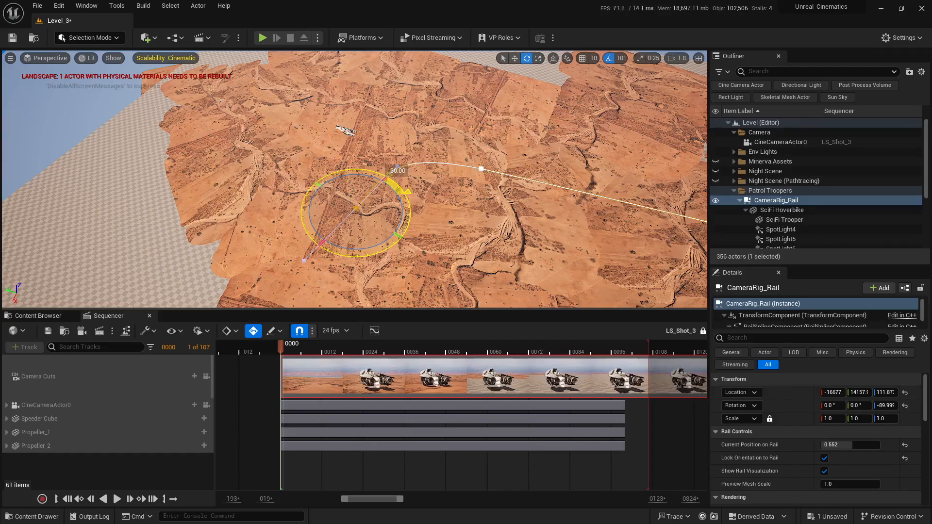
Fine-tune the horizontal position of the rail's end spline point to refine the bend
{"action": "key", "text": "w"}
{"action": "right_click_drag", "start_coordinate": [389, 246], "coordinate": [311, 228]}
{"action": "right_click_drag", "start_coordinate": [417, 178], "coordinate": [350, 177]}
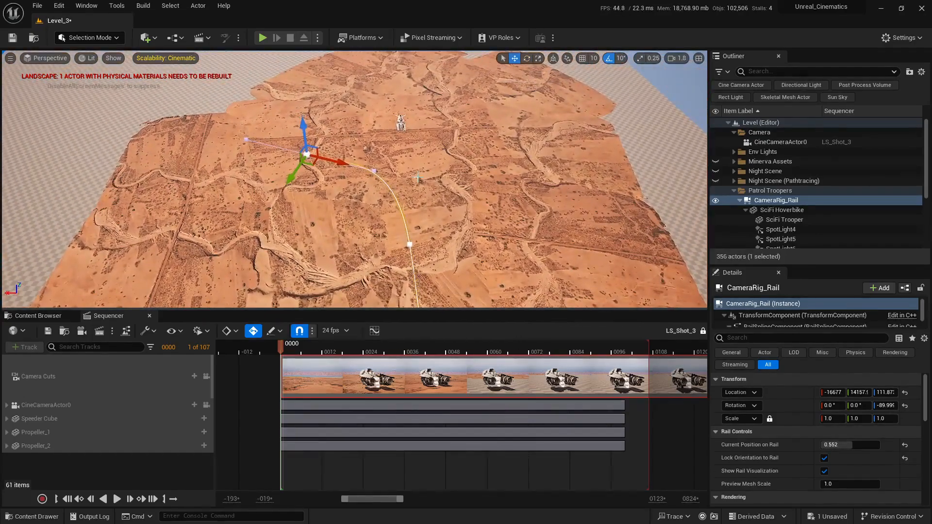
{"action": "left_click_drag", "start_coordinate": [338, 164], "coordinate": [350, 168]}
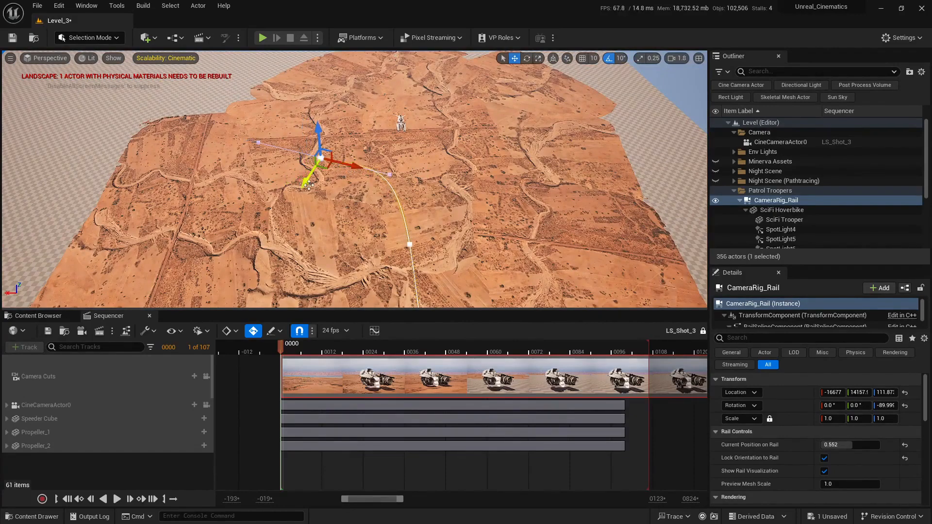
{"action": "right_click_drag", "start_coordinate": [336, 198], "coordinate": [356, 207]}
{"action": "key", "text": "e"}
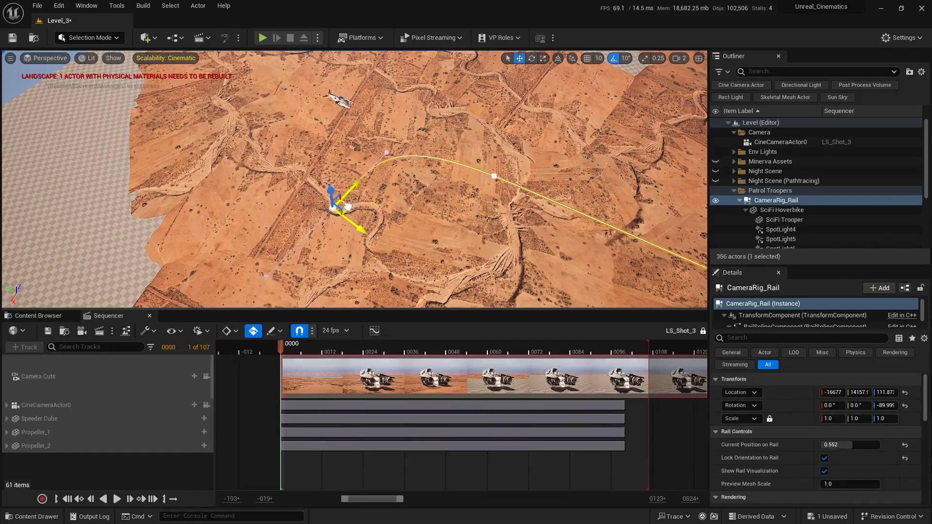
Raise CameraRig_Rail above the terrain by setting its Z location to 191.0
{"action": "right_click_drag", "start_coordinate": [446, 219], "coordinate": [439, 201]}
{"action": "left_click", "coordinate": [446, 219]}
{"action": "scroll", "coordinate": [444, 214], "scroll_direction": "down", "scroll_amount": 3}
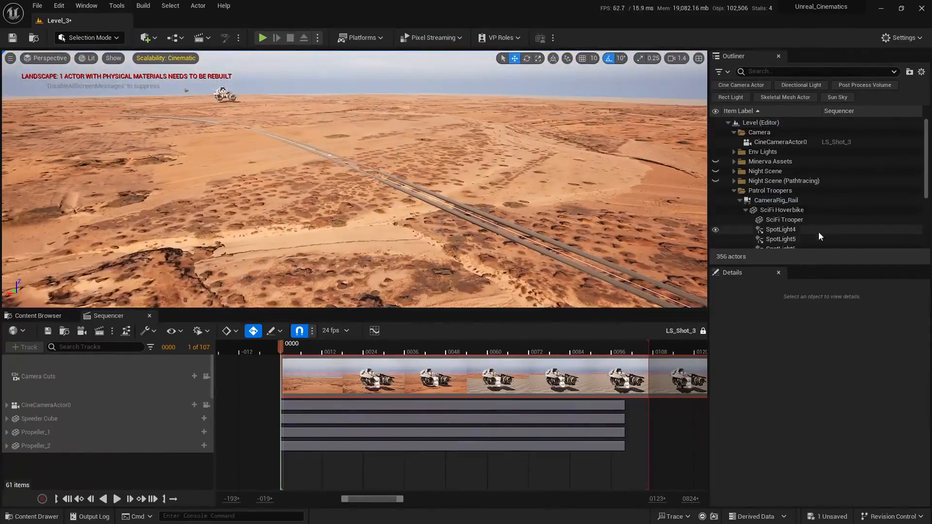
{"action": "left_click", "coordinate": [772, 200]}
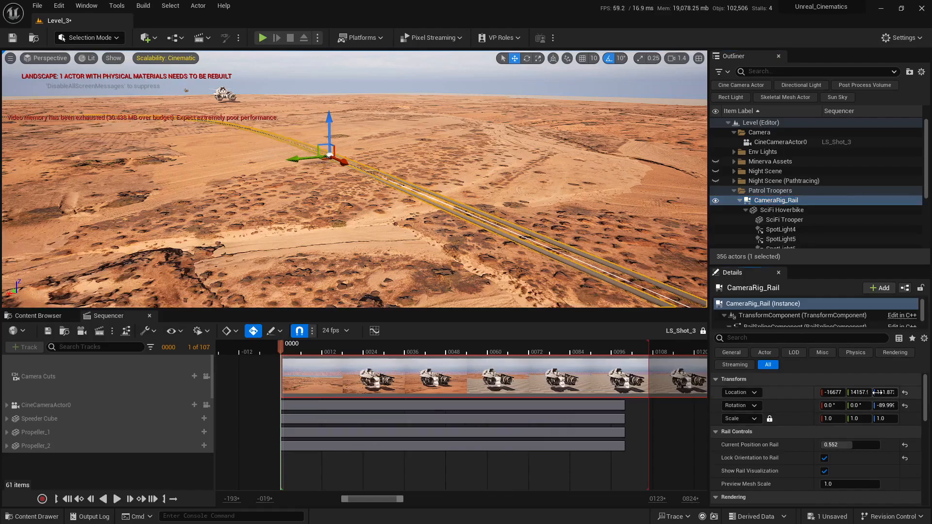
{"action": "left_click_drag", "start_coordinate": [886, 392], "coordinate": [918, 392]}
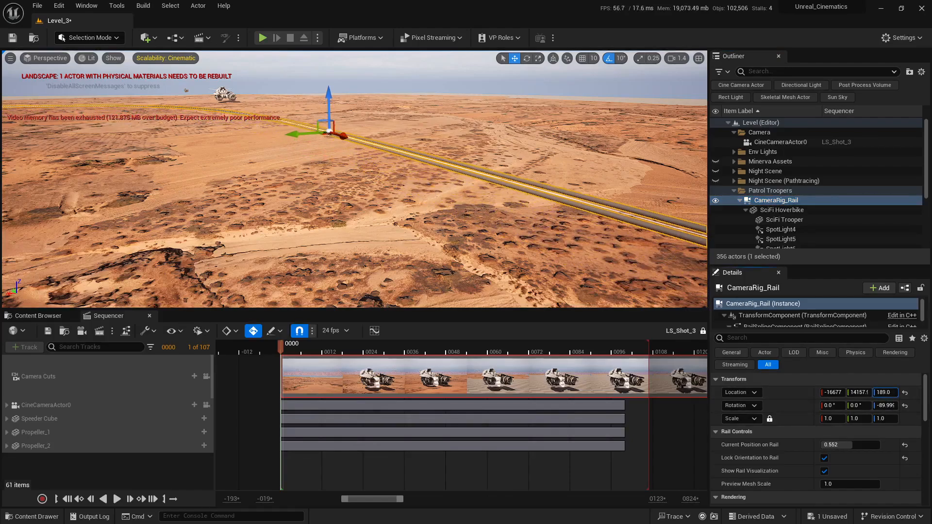
{"action": "right_click_drag", "start_coordinate": [478, 243], "coordinate": [437, 252]}
{"action": "scroll", "coordinate": [434, 228], "scroll_direction": "down", "scroll_amount": 1}
{"action": "mouse_move", "coordinate": [472, 215]}
{"action": "right_mouse_down"}
{"action": "mouse_move", "coordinate": [493, 231]}
{"action": "mouse_move", "coordinate": [485, 245]}
{"action": "mouse_move", "coordinate": [480, 218]}
{"action": "mouse_move", "coordinate": [473, 224]}
{"action": "right_mouse_up"}
{"action": "key", "text": "Escape"}
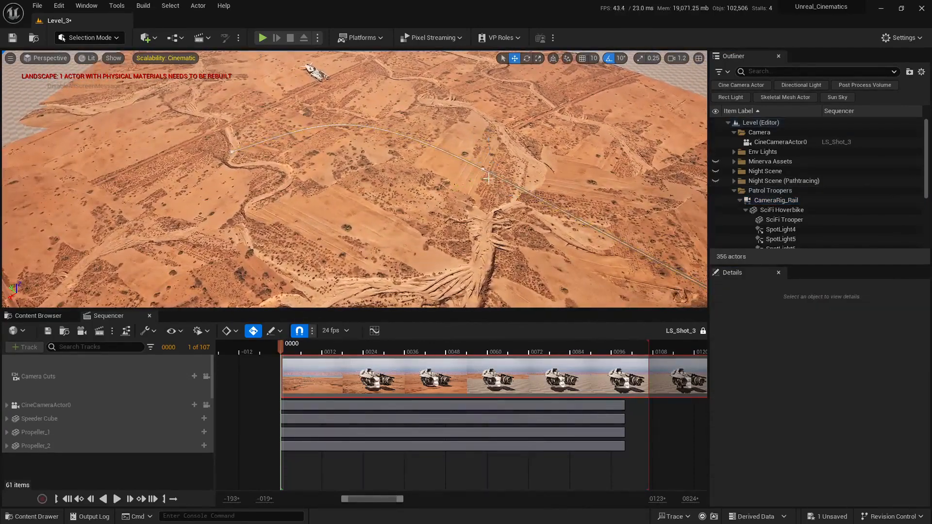
Adjust the tangent handle of the rail's middle spline point and set Current Position on Rail to 0.0
{"action": "left_click", "coordinate": [483, 168]}
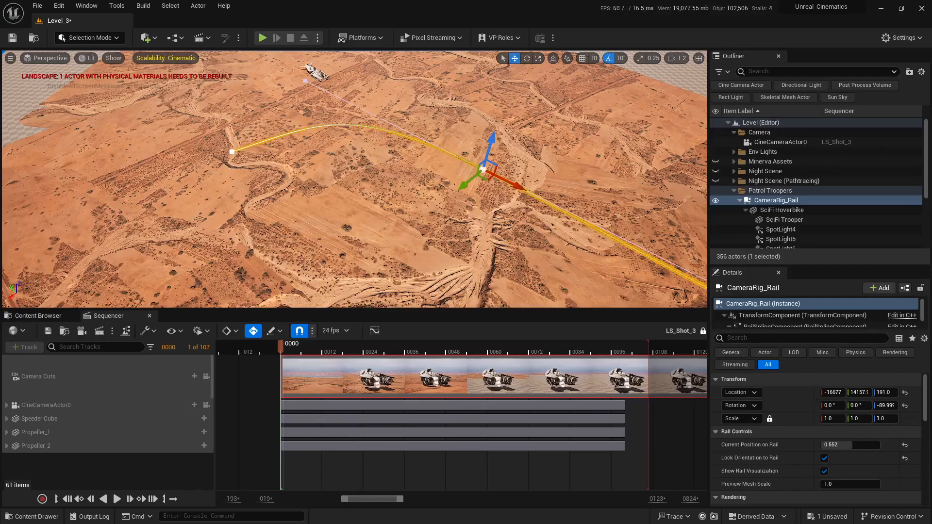
{"action": "right_click_drag", "start_coordinate": [483, 169], "coordinate": [540, 162]}
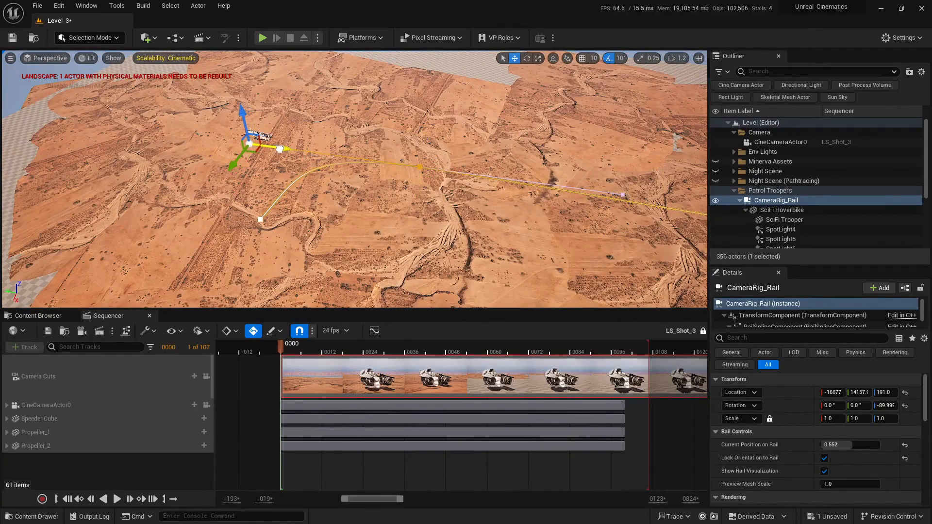
{"action": "mouse_move", "coordinate": [341, 195]}
{"action": "right_mouse_down"}
{"action": "mouse_move", "coordinate": [315, 196]}
{"action": "mouse_move", "coordinate": [338, 182]}
{"action": "right_mouse_up"}
{"action": "key", "text": "Escape"}
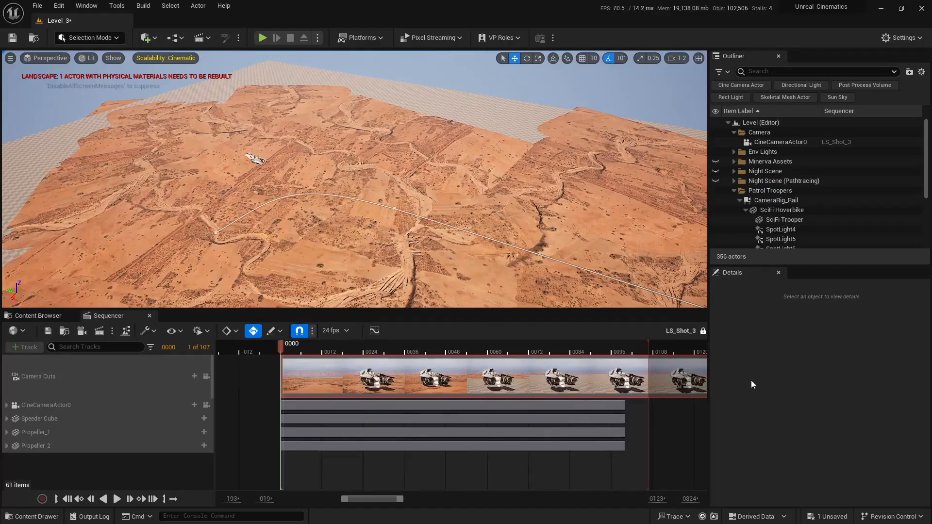
{"action": "left_click", "coordinate": [778, 201]}
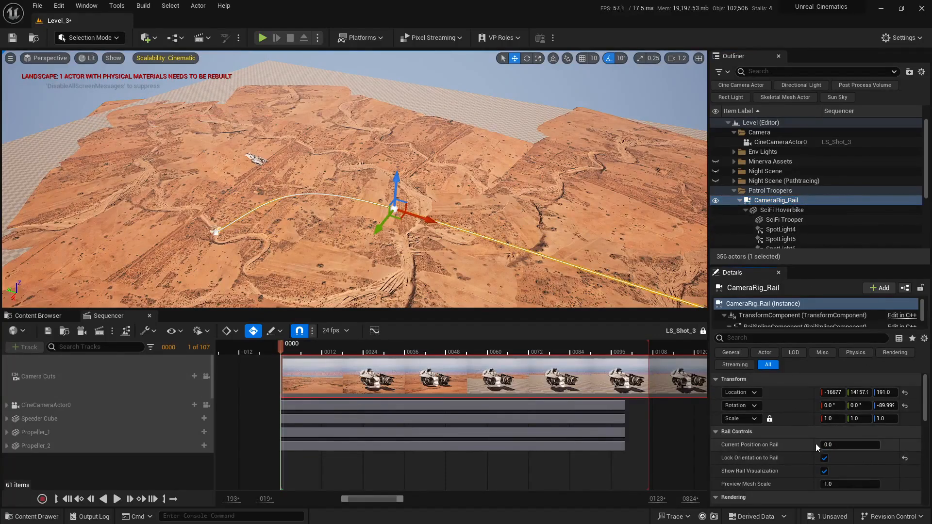
{"action": "right_click_drag", "start_coordinate": [567, 226], "coordinate": [529, 203]}
Unlock the LS_Shot_3 sequence, add CameraRig_Rail to it, and place its track below Propeller_2
{"action": "left_click_drag", "start_coordinate": [776, 207], "coordinate": [397, 272]}
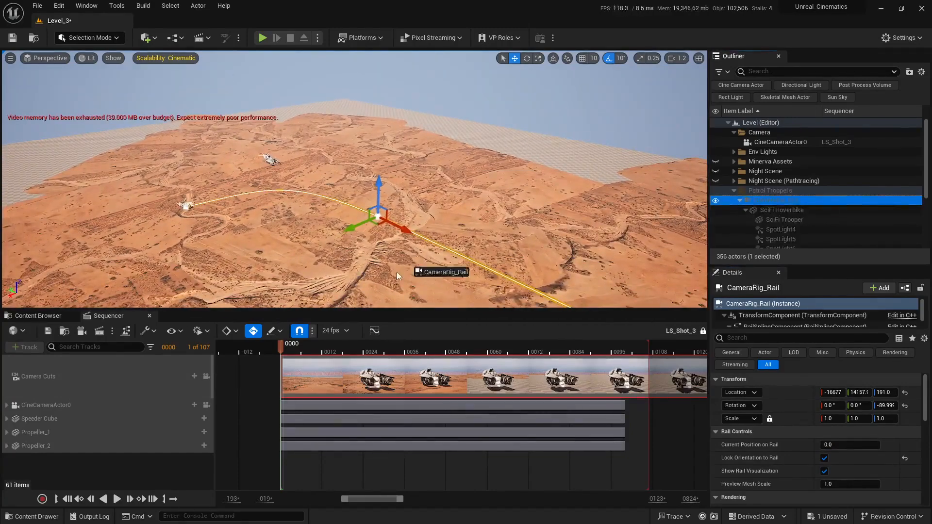
{"action": "left_click_drag", "start_coordinate": [44, 453], "coordinate": [55, 443]}
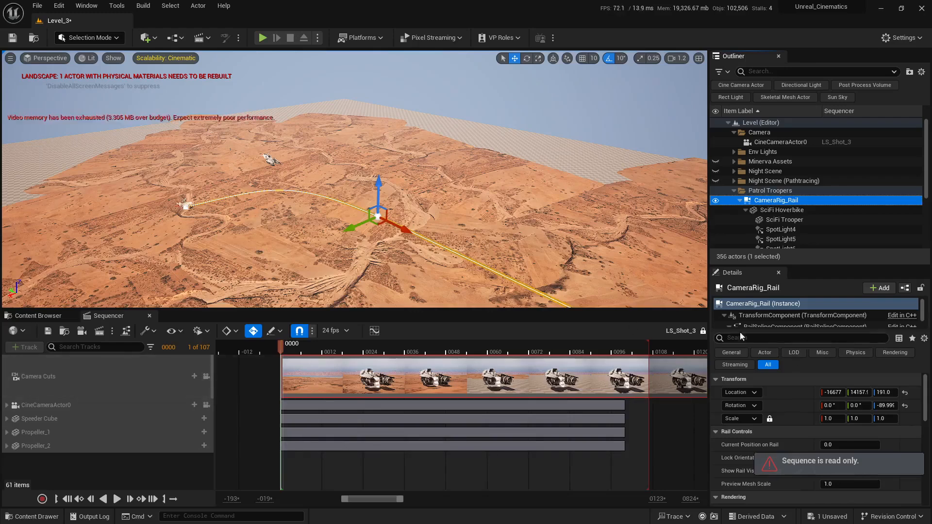
{"action": "left_click", "coordinate": [702, 332]}
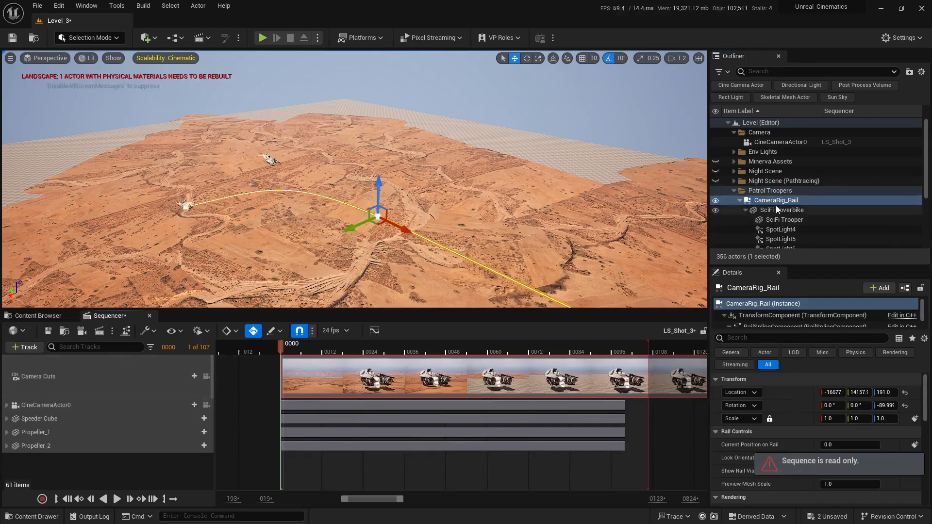
{"action": "left_click_drag", "start_coordinate": [777, 201], "coordinate": [378, 283]}
{"action": "left_click_drag", "start_coordinate": [36, 450], "coordinate": [37, 452]}
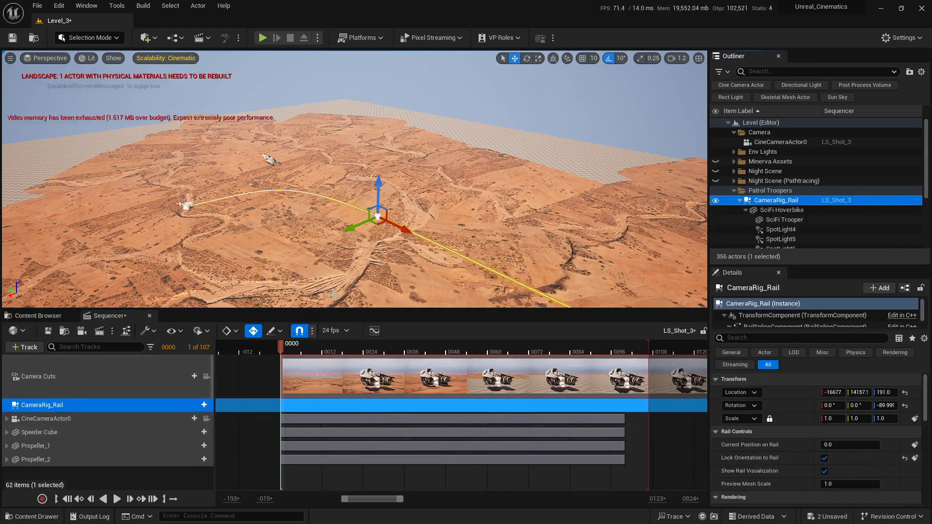
{"action": "left_click_drag", "start_coordinate": [329, 309], "coordinate": [330, 263]}
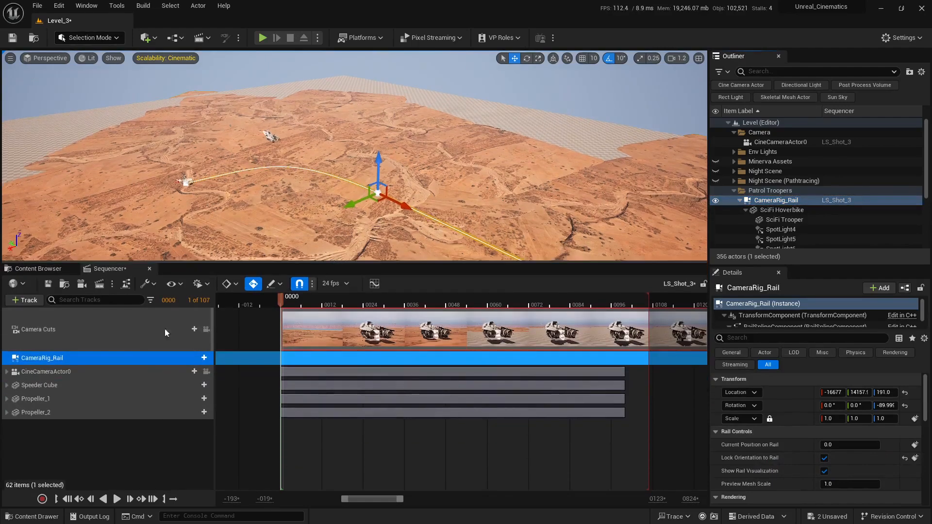
{"action": "left_click_drag", "start_coordinate": [49, 360], "coordinate": [55, 419]}
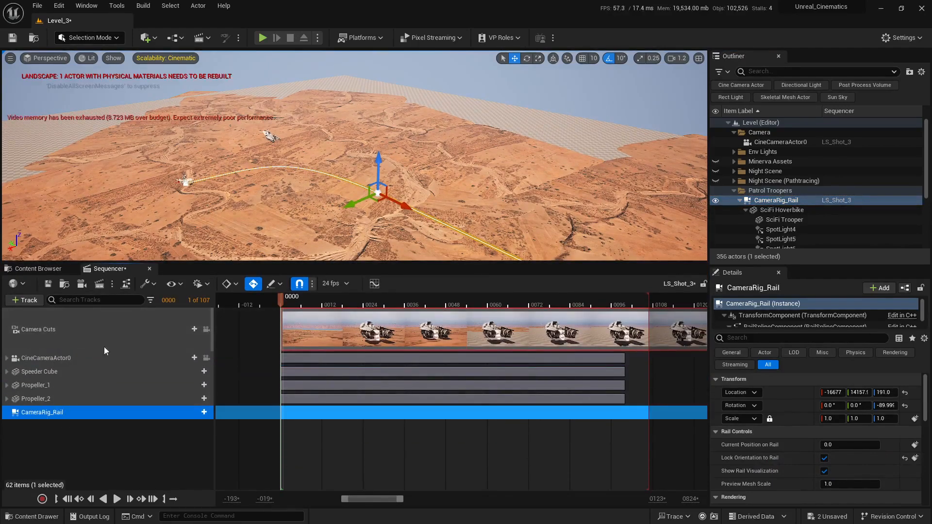
Add a Current Position on Rail track to CameraRig_Rail and key it at 0.0 on frame 0
{"action": "left_click", "coordinate": [204, 412]}
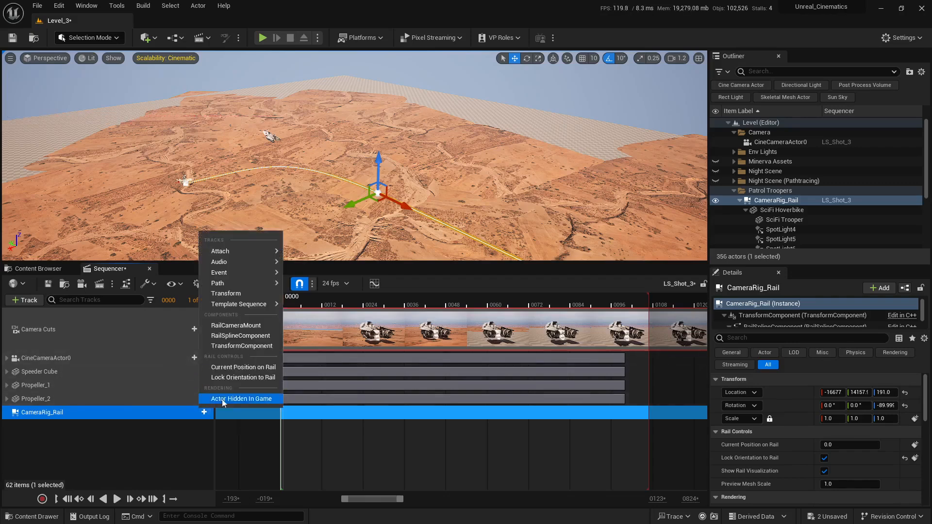
{"action": "left_click", "coordinate": [243, 369]}
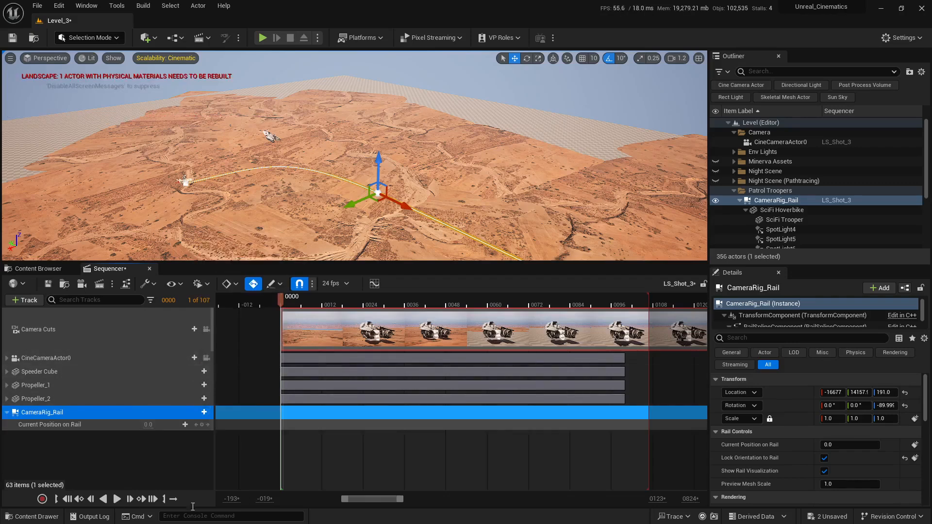
{"action": "left_click", "coordinate": [202, 425]}
Go to frame 100 and split the view into two viewports, one of them looking through CineCameraActor0
{"action": "left_click_drag", "start_coordinate": [570, 326], "coordinate": [634, 340]}
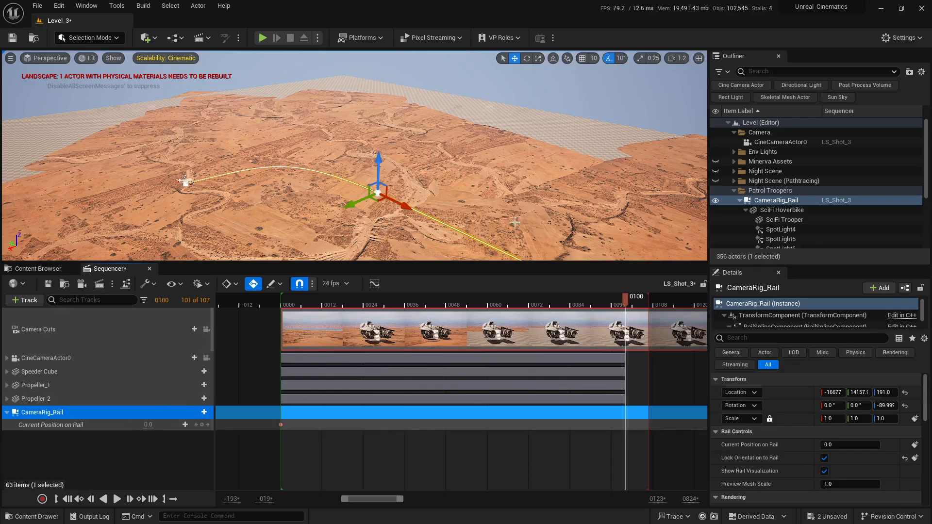
{"action": "left_click", "coordinate": [696, 58]}
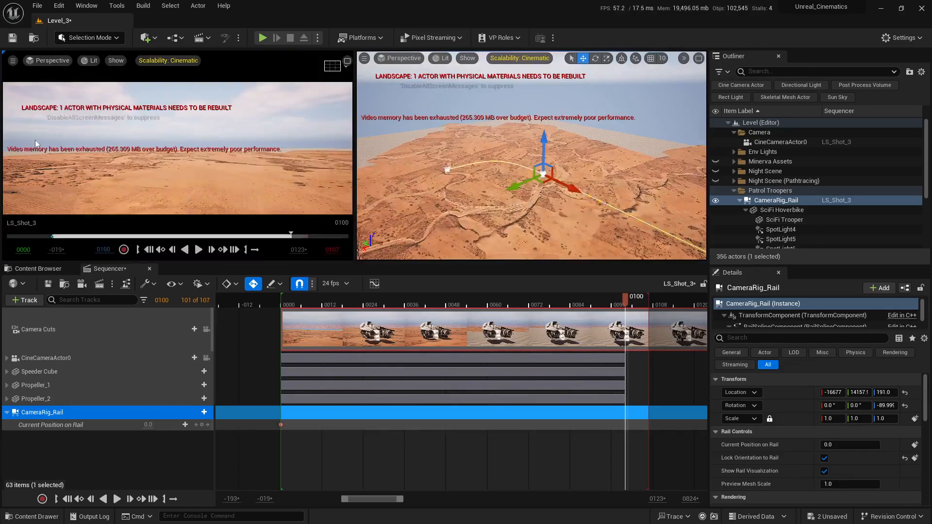
{"action": "left_click", "coordinate": [51, 60]}
{"action": "left_click", "coordinate": [102, 171]}
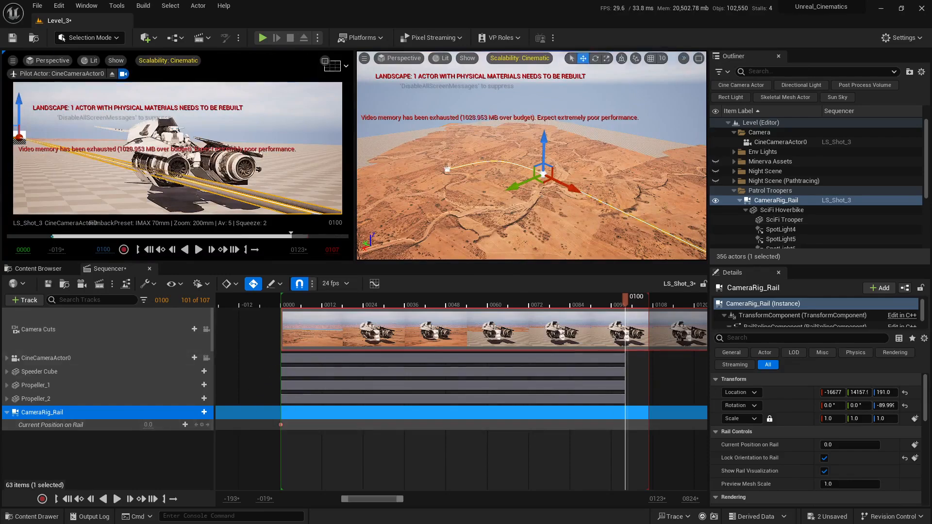
Key Current Position on Rail at 0.84 on frame 100 to move the hoverbike along the rail
{"action": "key", "text": "Escape"}
{"action": "right_click_drag", "start_coordinate": [531, 160], "coordinate": [457, 148]}
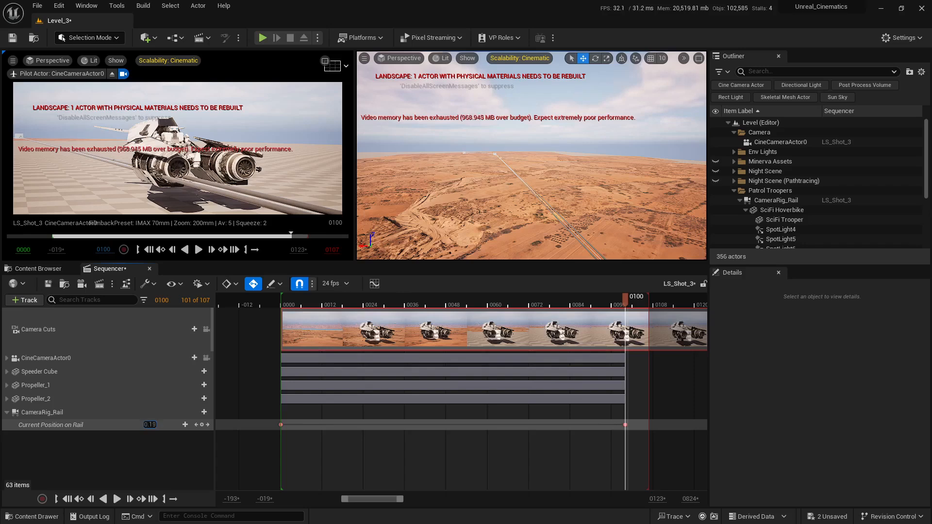
{"action": "left_click_drag", "start_coordinate": [150, 425], "coordinate": [182, 425]}
{"action": "key", "text": "w"}
{"action": "right_click_drag", "start_coordinate": [531, 160], "coordinate": [544, 194]}
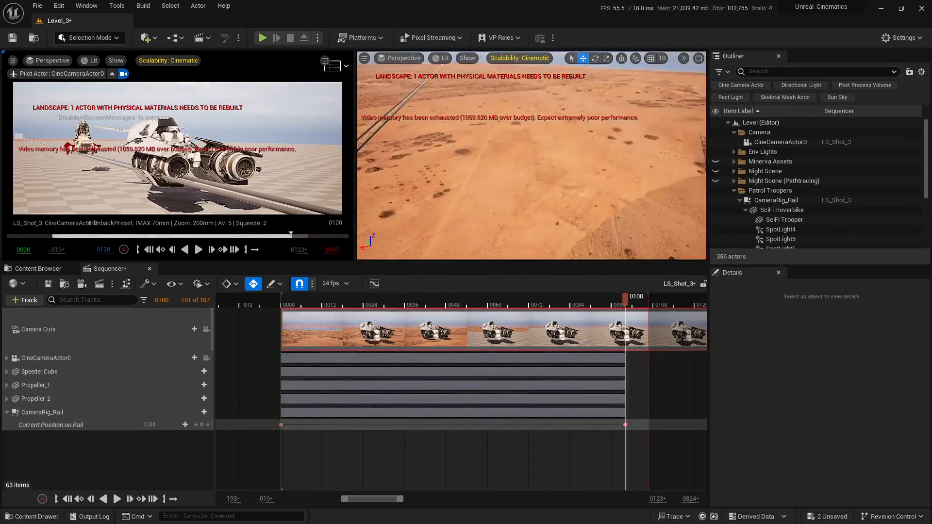
Lower CameraRig_Rail toward the ground by setting its Z location to 151.0
{"action": "key", "text": "a"}
{"action": "right_click_drag", "start_coordinate": [466, 188], "coordinate": [497, 141]}
{"action": "left_click", "coordinate": [496, 175]}
{"action": "key", "text": "w"}
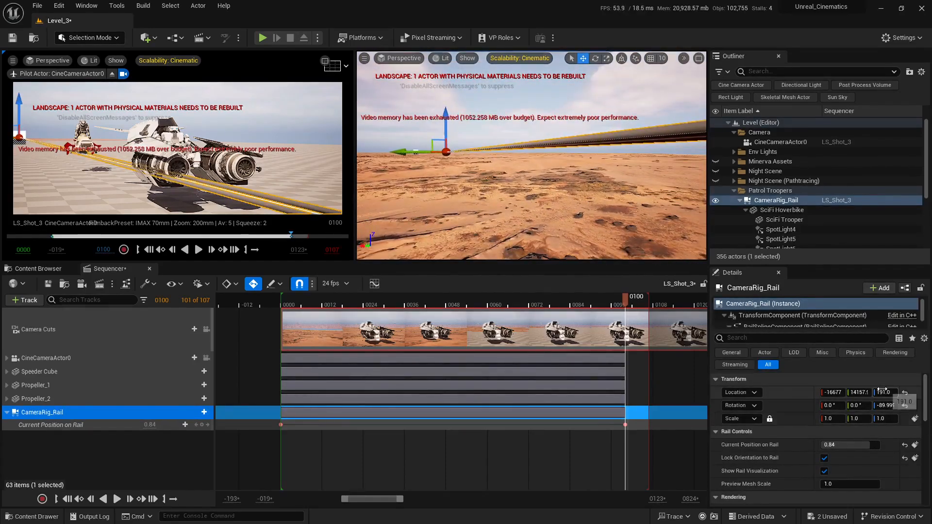
{"action": "left_click_drag", "start_coordinate": [885, 393], "coordinate": [865, 392]}
{"action": "right_click_drag", "start_coordinate": [558, 204], "coordinate": [501, 252]}
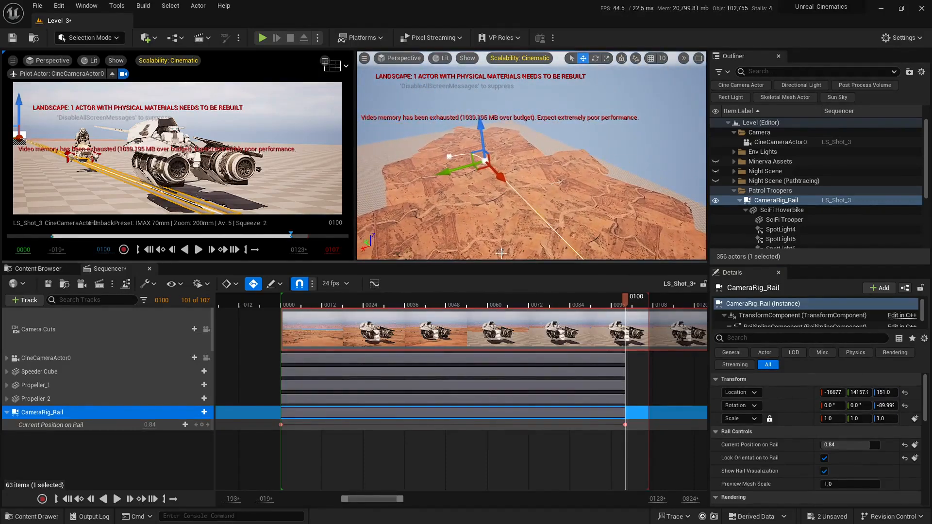
Play the shot from frame 0 to review the hoverbike's movement along the rail through the cine camera
{"action": "left_click_drag", "start_coordinate": [384, 303], "coordinate": [286, 309]}
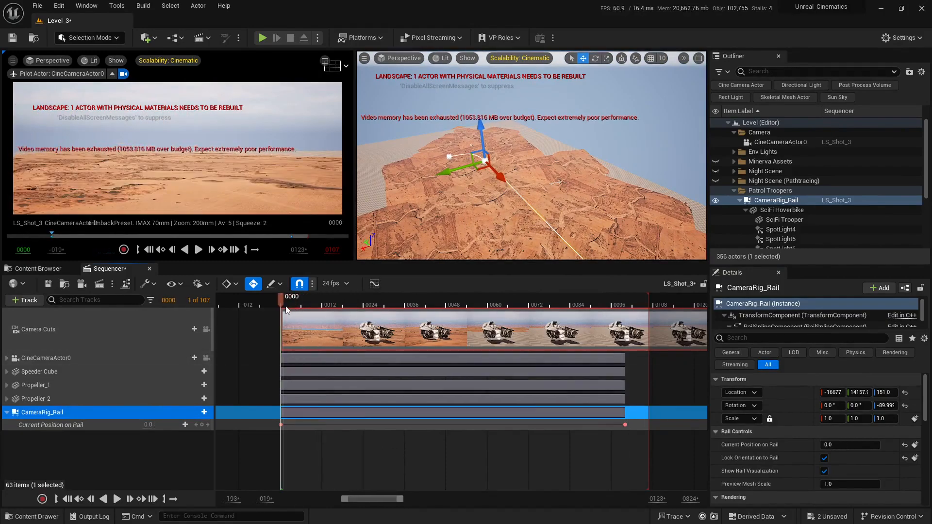
{"action": "left_click", "coordinate": [95, 456]}
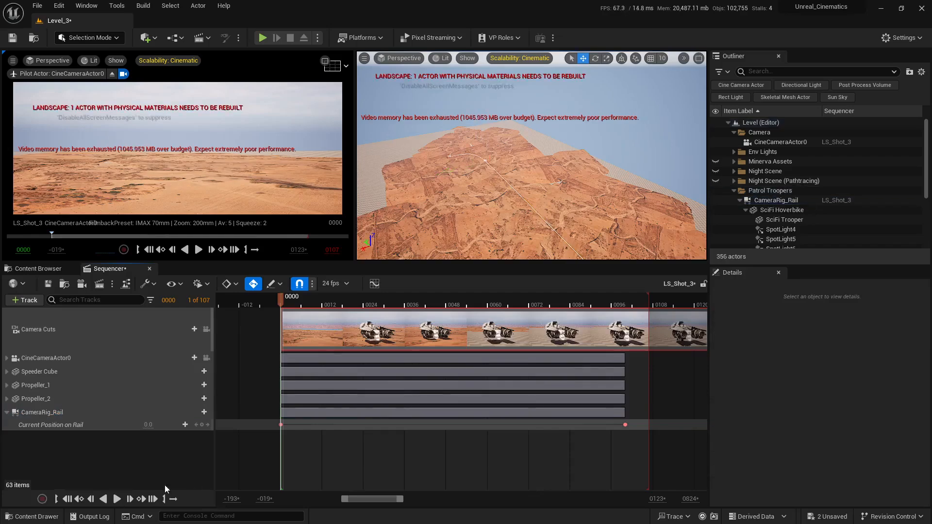
{"action": "left_click", "coordinate": [117, 499]}
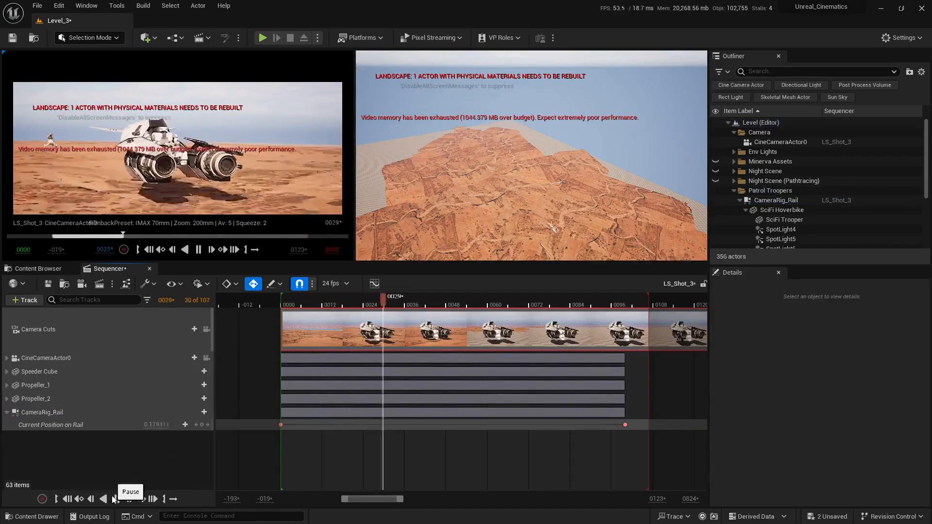
{"action": "left_click", "coordinate": [289, 298]}
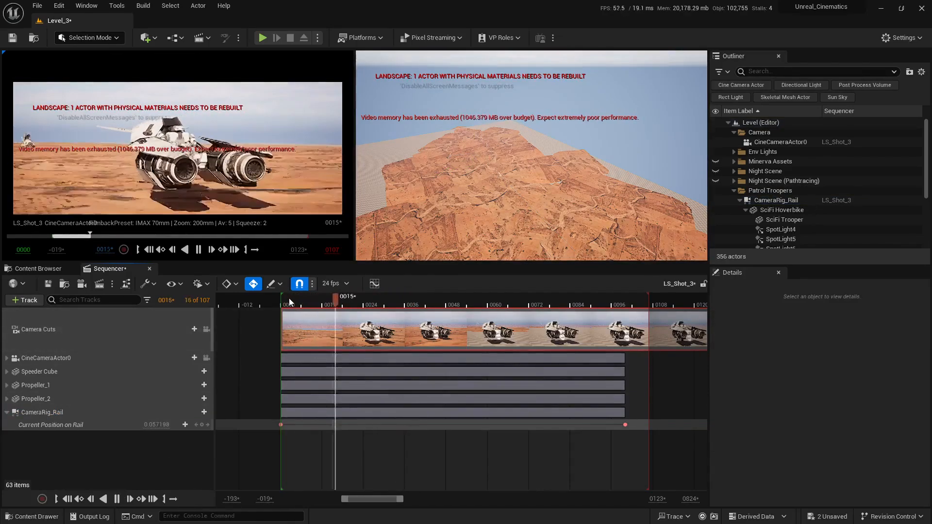
{"action": "key", "text": "space"}
{"action": "left_click", "coordinate": [282, 301]}
{"action": "key", "text": "space"}
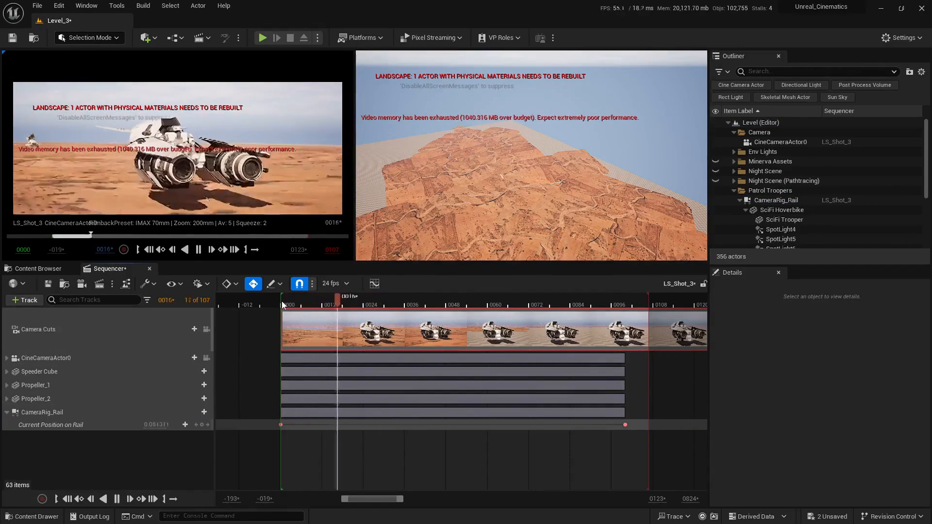
Move CameraRig_Rail across the terrain to a location of about X -17408, Y 16752
{"action": "key", "text": "space"}
{"action": "key", "text": "w"}
{"action": "mouse_move", "coordinate": [537, 199]}
{"action": "right_mouse_down"}
{"action": "mouse_move", "coordinate": [519, 196]}
{"action": "mouse_move", "coordinate": [582, 198]}
{"action": "mouse_move", "coordinate": [537, 198]}
{"action": "right_mouse_up"}
{"action": "double_click", "coordinate": [783, 198]}
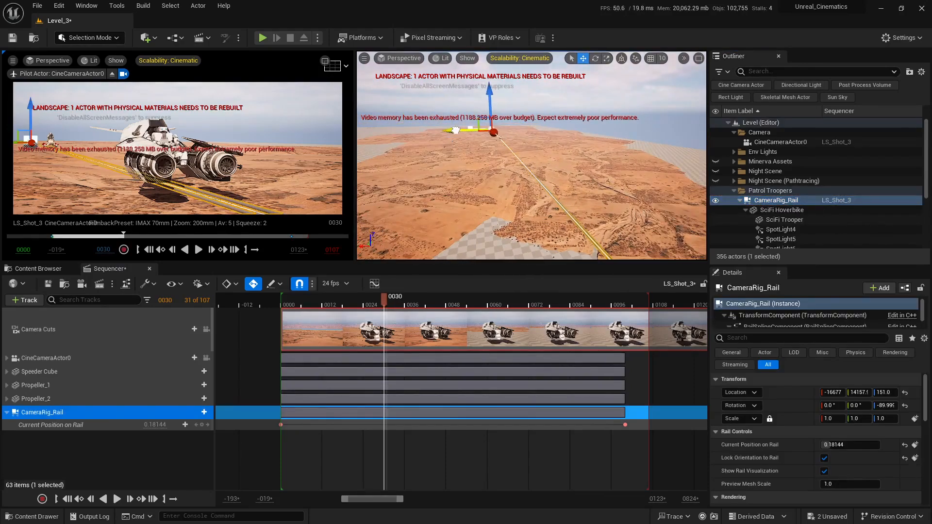
{"action": "key", "text": "a"}
{"action": "mouse_move", "coordinate": [566, 174]}
{"action": "right_mouse_down"}
{"action": "mouse_move", "coordinate": [645, 180]}
{"action": "mouse_move", "coordinate": [561, 183]}
{"action": "right_mouse_up"}
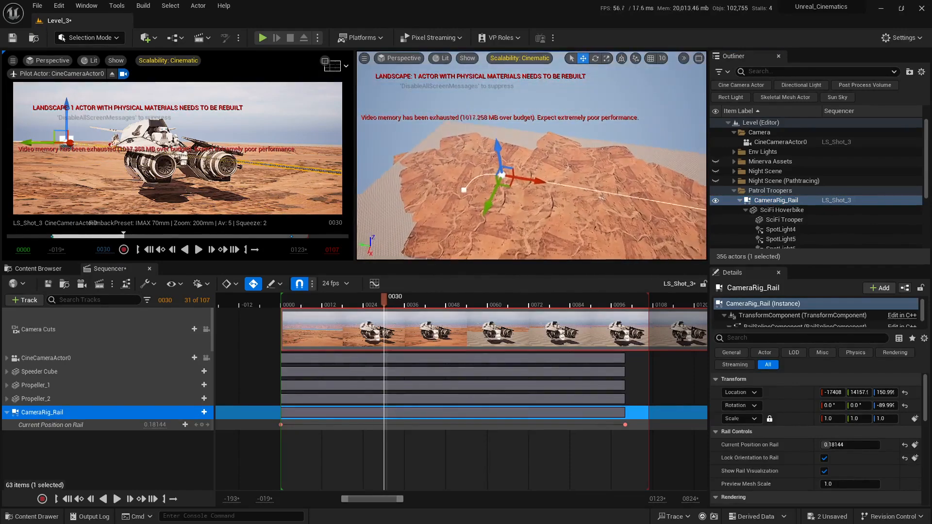
{"action": "left_click_drag", "start_coordinate": [528, 176], "coordinate": [512, 172]}
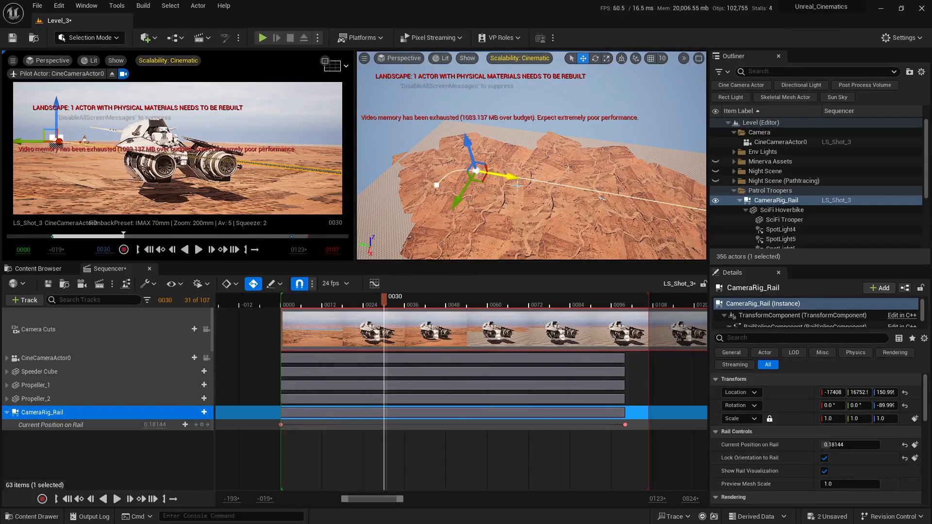
Play the shot from the start several times to review the hoverbike's pass with the repositioned rail
{"action": "key", "text": "Escape"}
{"action": "right_click_drag", "start_coordinate": [517, 185], "coordinate": [471, 187]}
{"action": "left_click_drag", "start_coordinate": [311, 301], "coordinate": [288, 300]}
{"action": "key", "text": "space"}
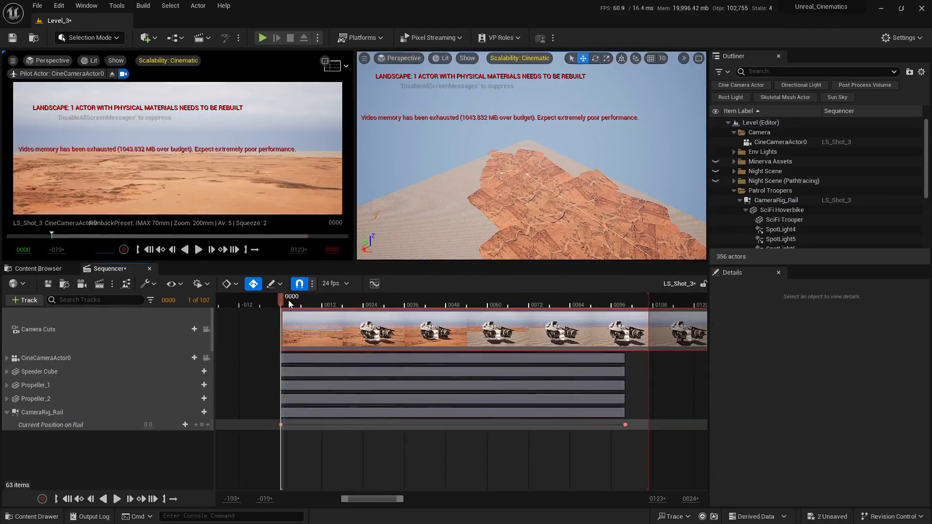
{"action": "key", "text": "space"}
{"action": "key", "text": "space"}
{"action": "left_click", "coordinate": [289, 306]}
{"action": "key", "text": "space"}
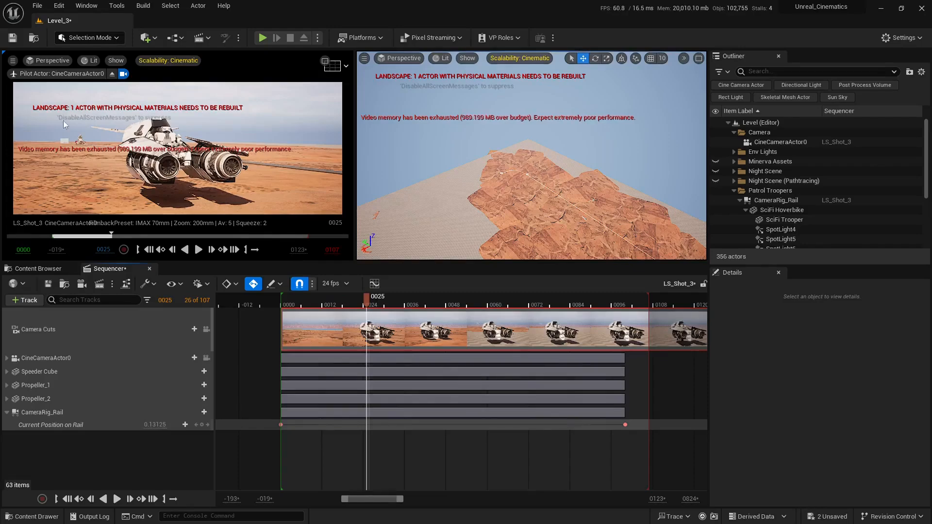
{"action": "left_click", "coordinate": [296, 298]}
{"action": "key", "text": "space"}
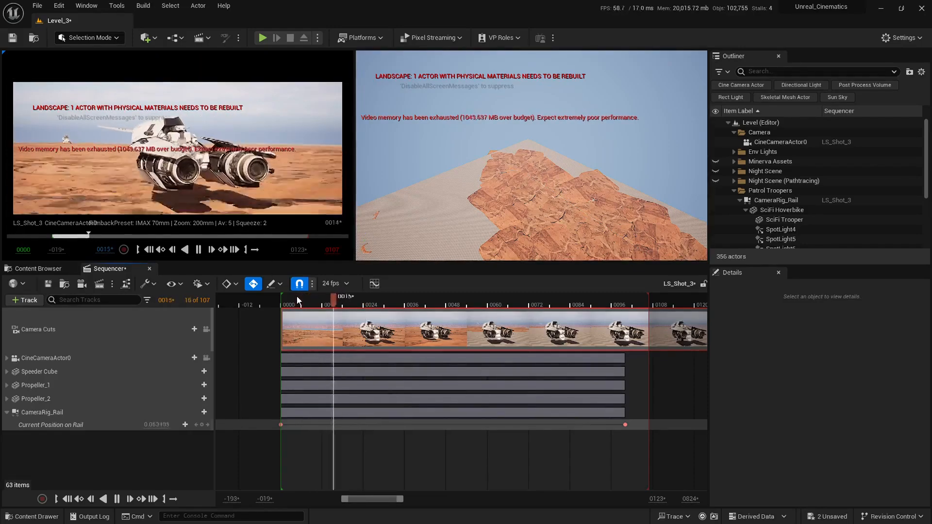
{"action": "key", "text": "space"}
Key Current Position on Rail at 0.152376 on frame 43
{"action": "left_click_drag", "start_coordinate": [347, 305], "coordinate": [434, 316]}
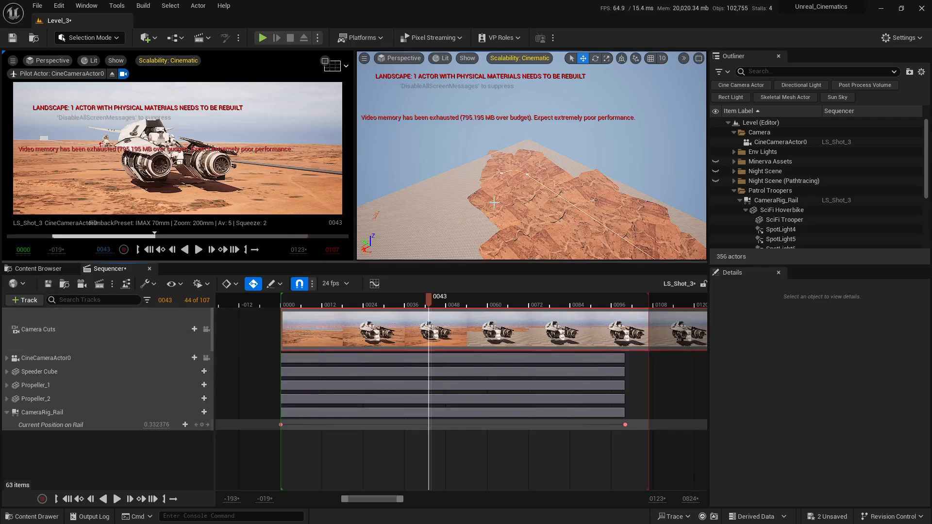
{"action": "right_click_drag", "start_coordinate": [493, 202], "coordinate": [568, 204]}
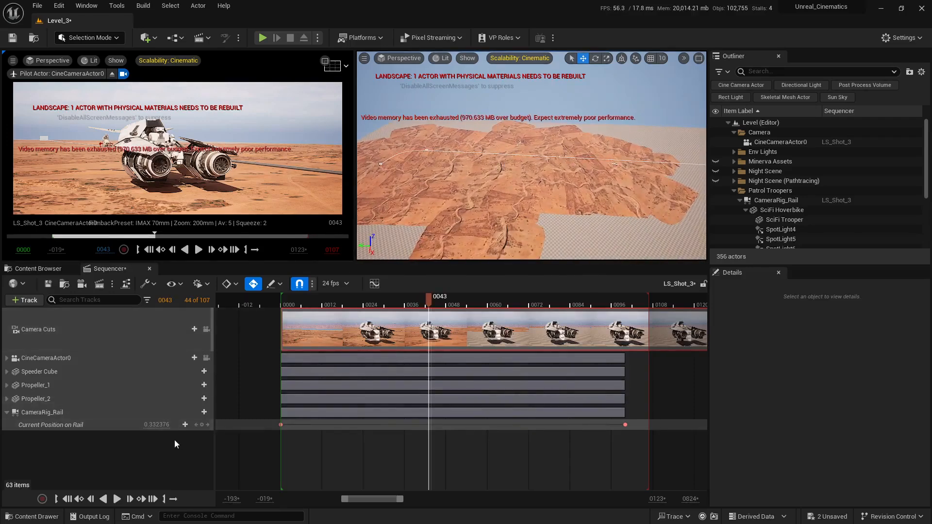
{"action": "left_click", "coordinate": [205, 427]}
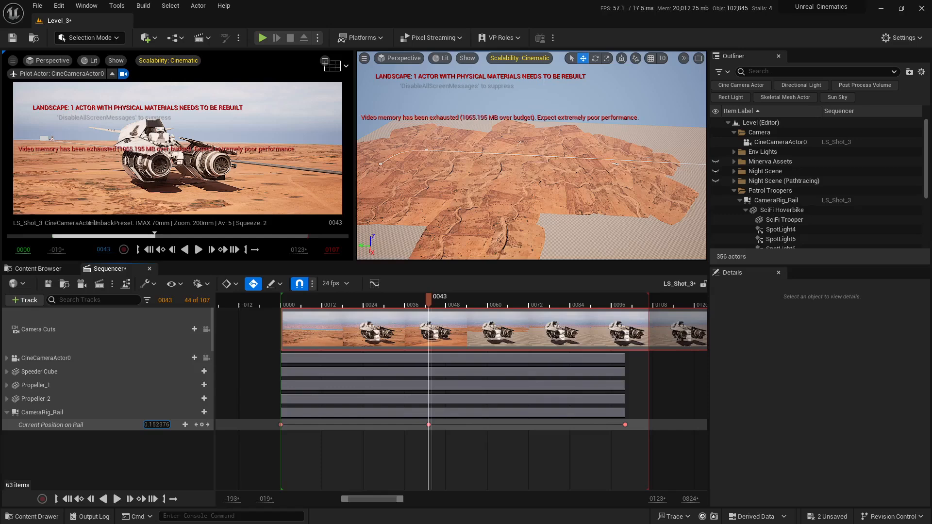
Set the interpolation of all three Current Position on Rail keys to linear
{"action": "scroll", "coordinate": [403, 441], "scroll_direction": "down", "scroll_amount": 2, "text": "ctrl"}
{"action": "right_click_drag", "start_coordinate": [408, 441], "coordinate": [377, 436]}
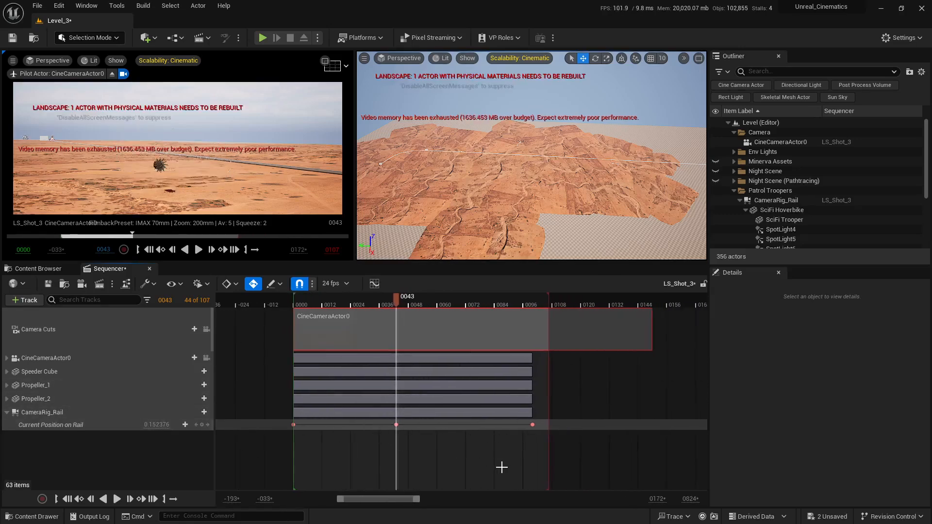
{"action": "left_click_drag", "start_coordinate": [555, 463], "coordinate": [270, 403]}
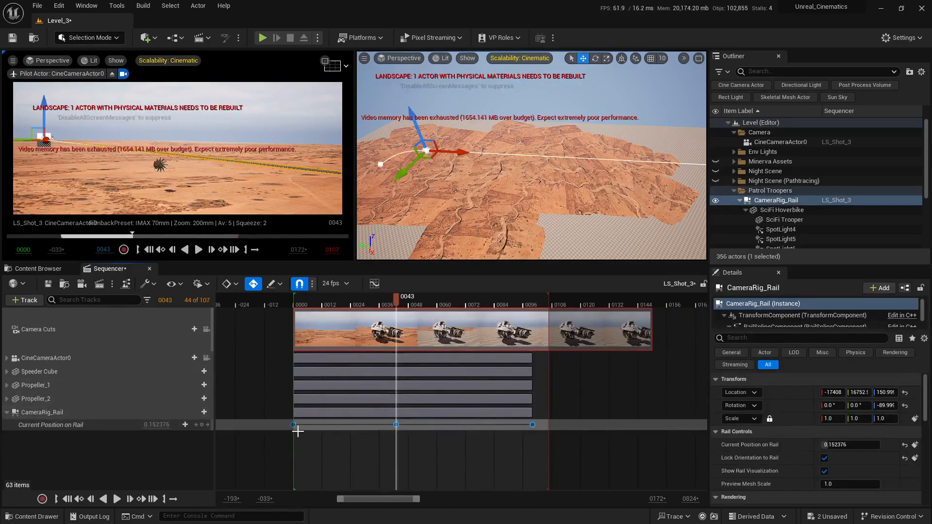
{"action": "right_click", "coordinate": [293, 425]}
{"action": "left_click", "coordinate": [334, 356]}
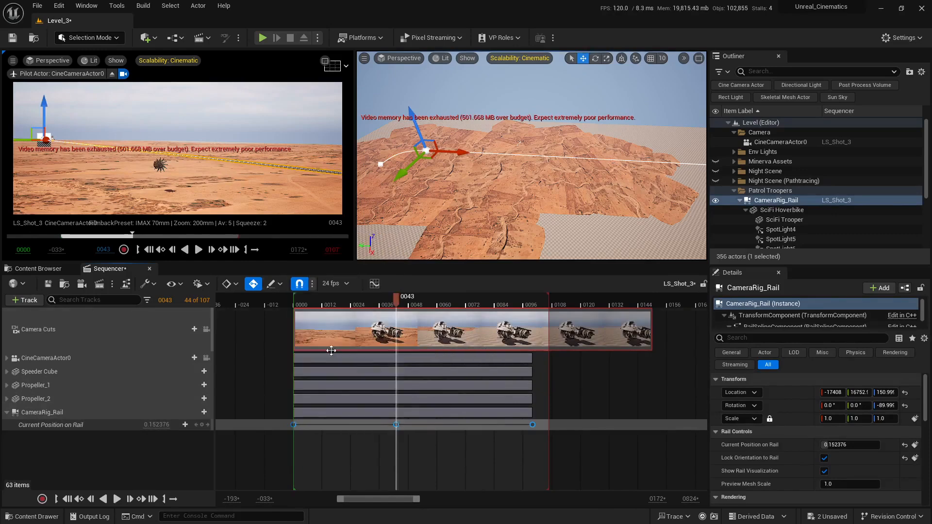
{"action": "left_click", "coordinate": [359, 452]}
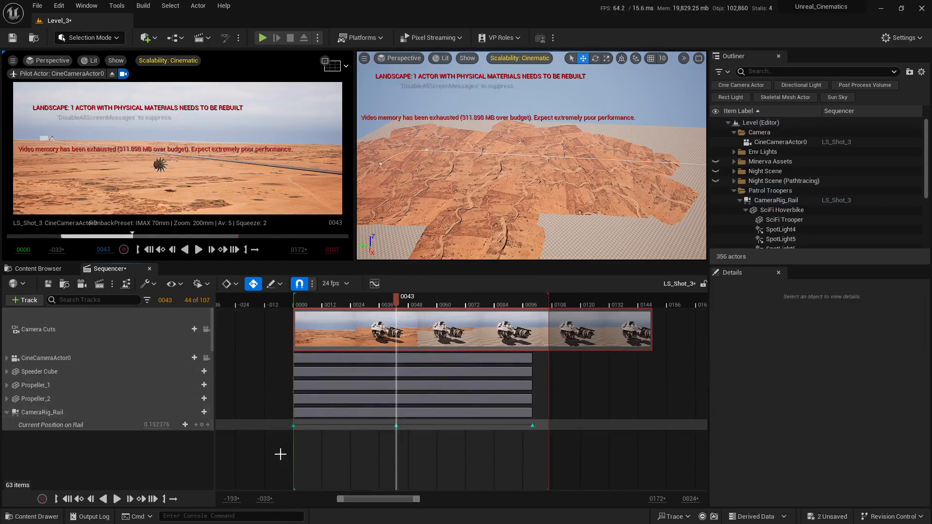
Change the interpolation of the Current Position on Rail keys on frames 0 and 43 to cubic
{"action": "left_click_drag", "start_coordinate": [273, 456], "coordinate": [399, 423]}
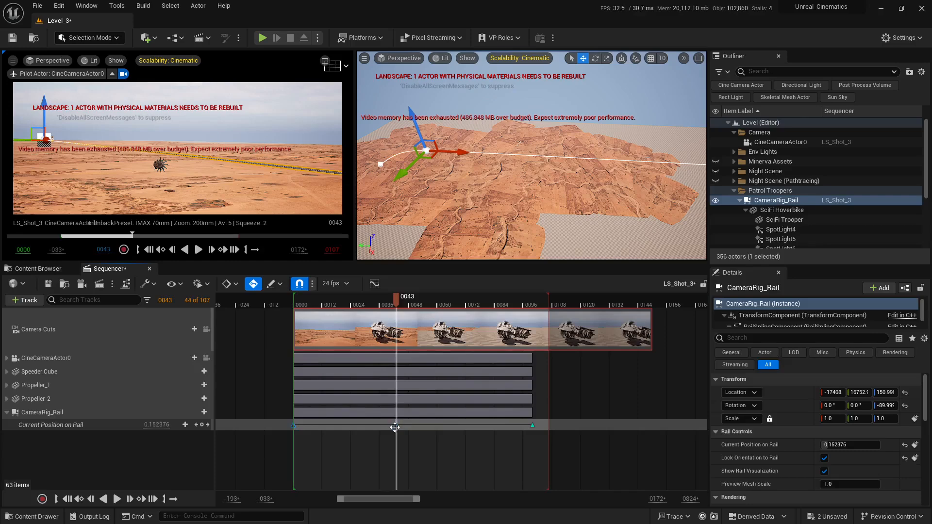
{"action": "right_click", "coordinate": [396, 425]}
{"action": "left_click", "coordinate": [427, 299]}
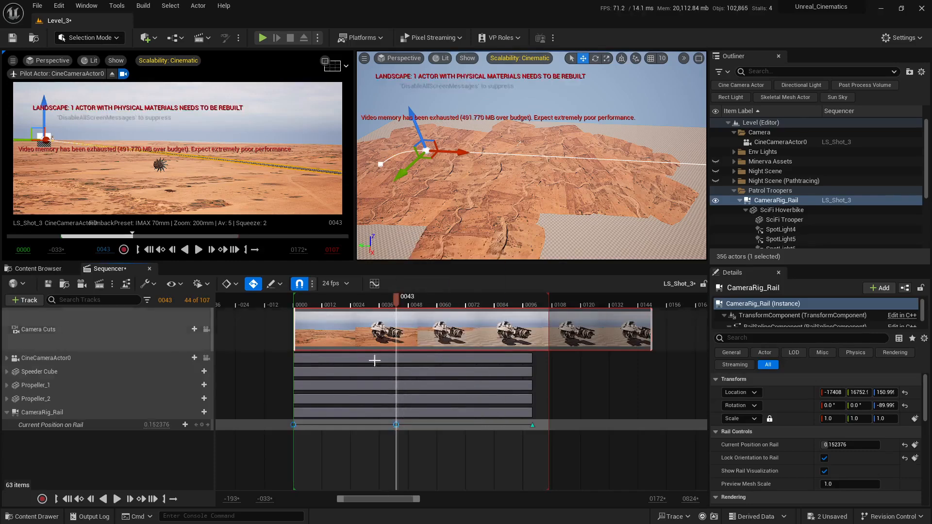
{"action": "left_click", "coordinate": [360, 449]}
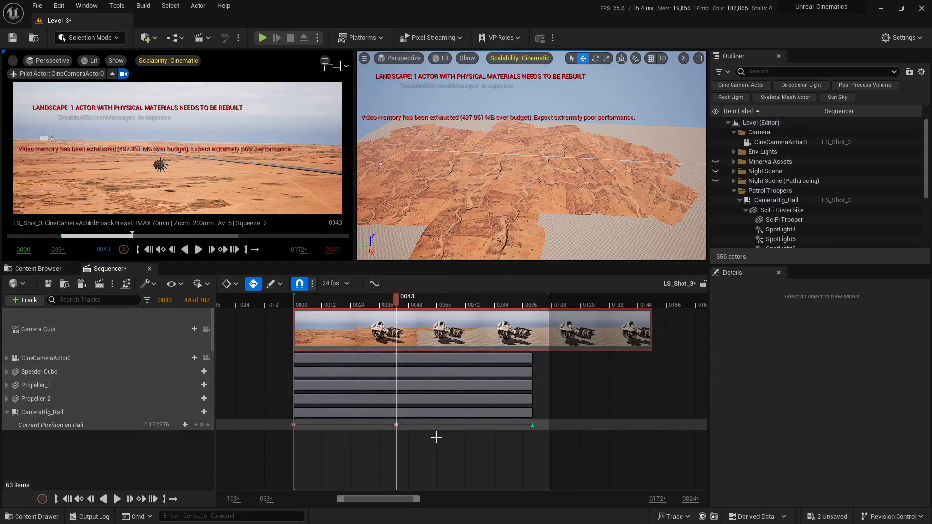
Play the shot from its beginning to check the hoverbike's motion with the new key interpolation
{"action": "left_click", "coordinate": [304, 297]}
{"action": "mouse_move", "coordinate": [304, 298]}
{"action": "left_mouse_down"}
{"action": "mouse_move", "coordinate": [383, 298]}
{"action": "mouse_move", "coordinate": [307, 302]}
{"action": "left_mouse_up"}
{"action": "key", "text": "space"}
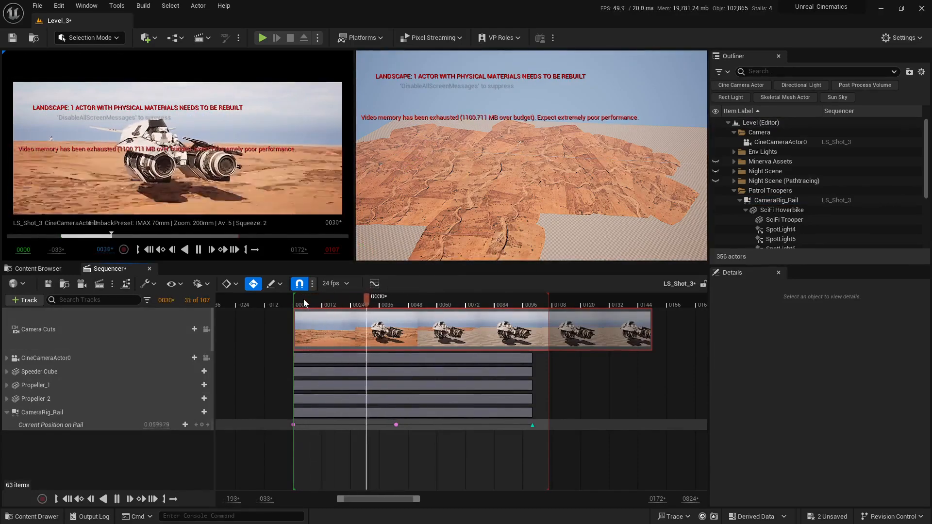
Lock the LS_Shot_3 sequence and move CameraRig_Rail to a location of about X -17692, Y 14465
{"action": "key", "text": "w"}
{"action": "right_click_drag", "start_coordinate": [488, 214], "coordinate": [389, 210]}
{"action": "right_click_drag", "start_coordinate": [531, 195], "coordinate": [522, 184]}
{"action": "left_click", "coordinate": [66, 412]}
{"action": "key", "text": "s"}
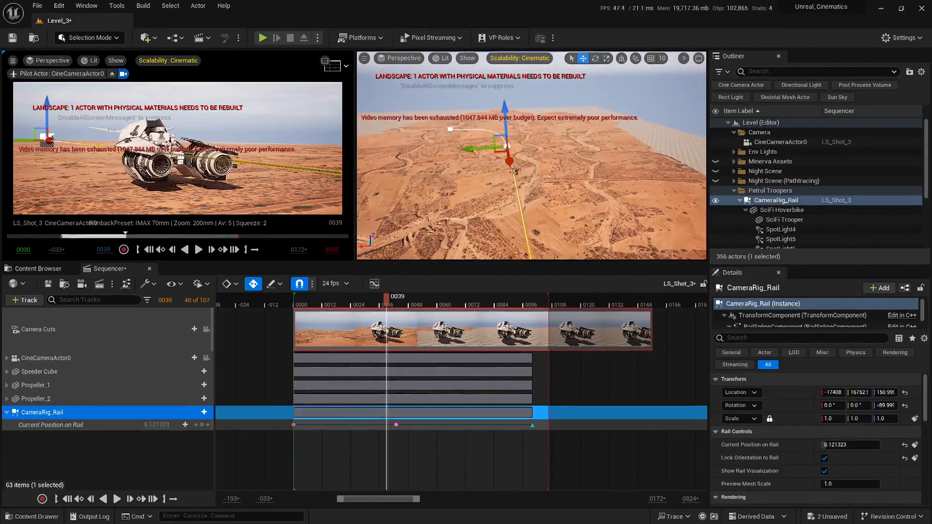
{"action": "left_click", "coordinate": [703, 283]}
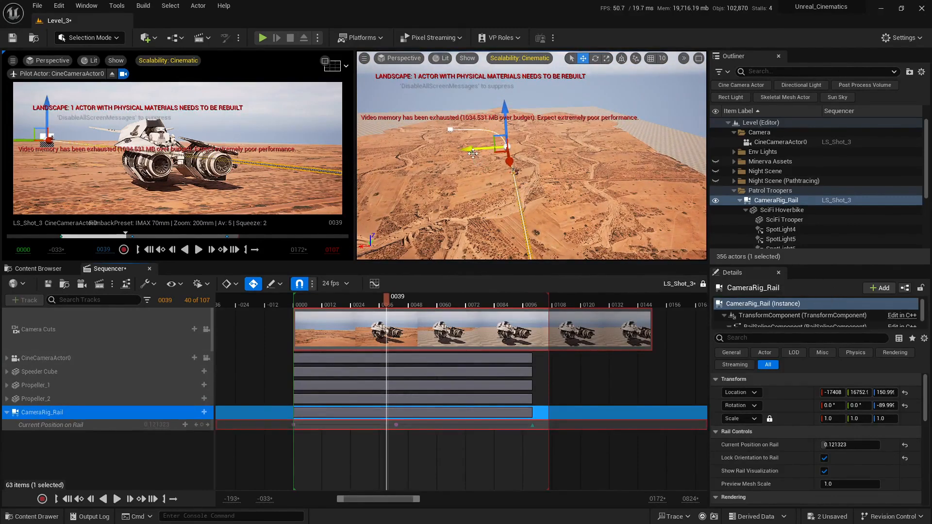
{"action": "right_click_drag", "start_coordinate": [482, 151], "coordinate": [480, 175]}
{"action": "right_click_drag", "start_coordinate": [595, 183], "coordinate": [595, 194]}
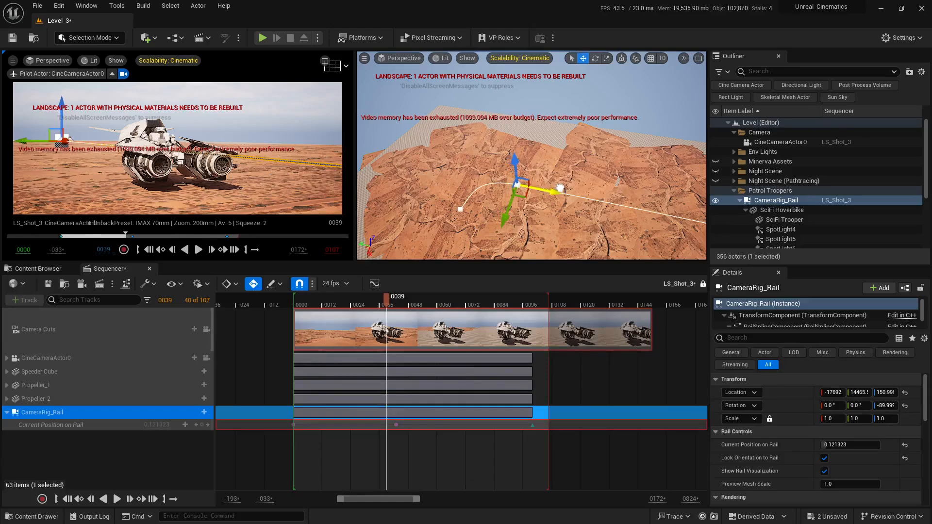
Replay the shot from frame 0 to judge the hoverbike's framing after moving the rail
{"action": "key", "text": "Escape"}
{"action": "right_click_drag", "start_coordinate": [563, 194], "coordinate": [530, 189]}
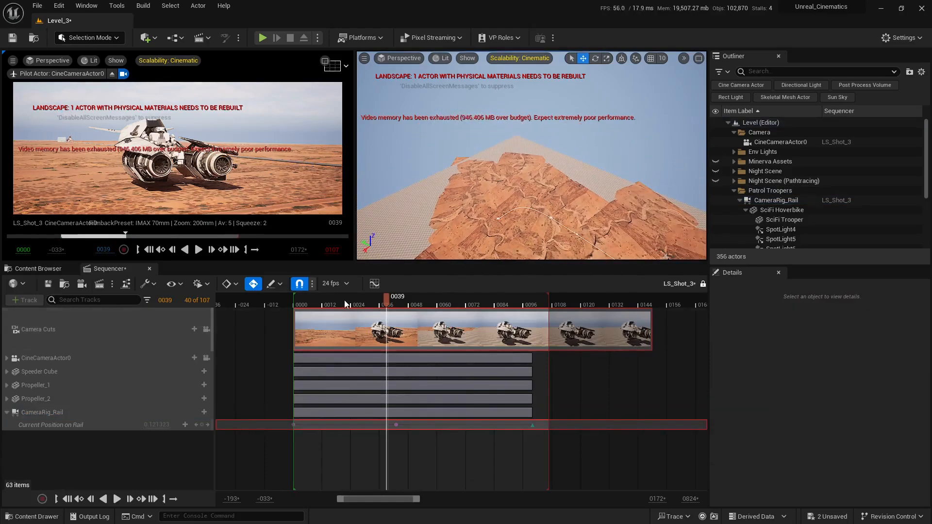
{"action": "left_click", "coordinate": [293, 297]}
{"action": "key", "text": "space"}
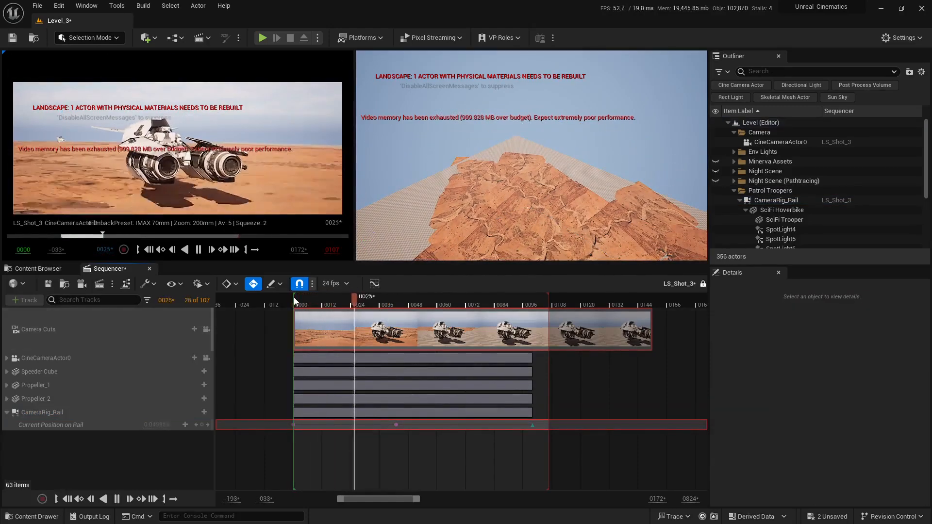
{"action": "left_click", "coordinate": [293, 297]}
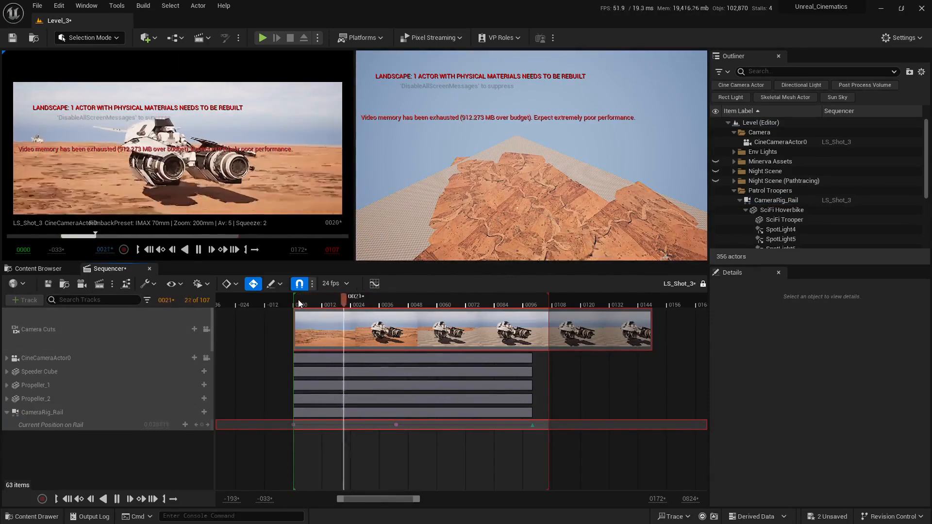
{"action": "key", "text": "space"}
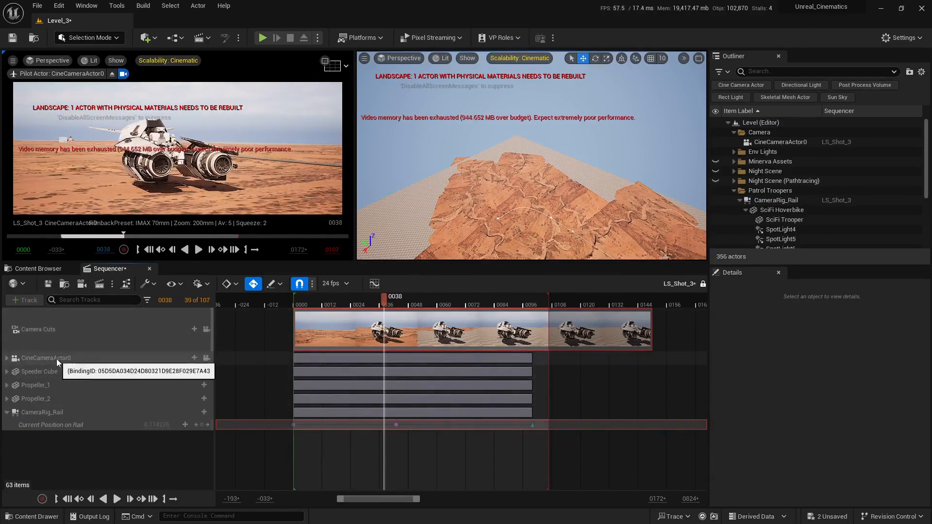
Unlock the LS_Shot_3 sequence and the CineCameraActor0 track for editing
{"action": "left_click", "coordinate": [703, 284]}
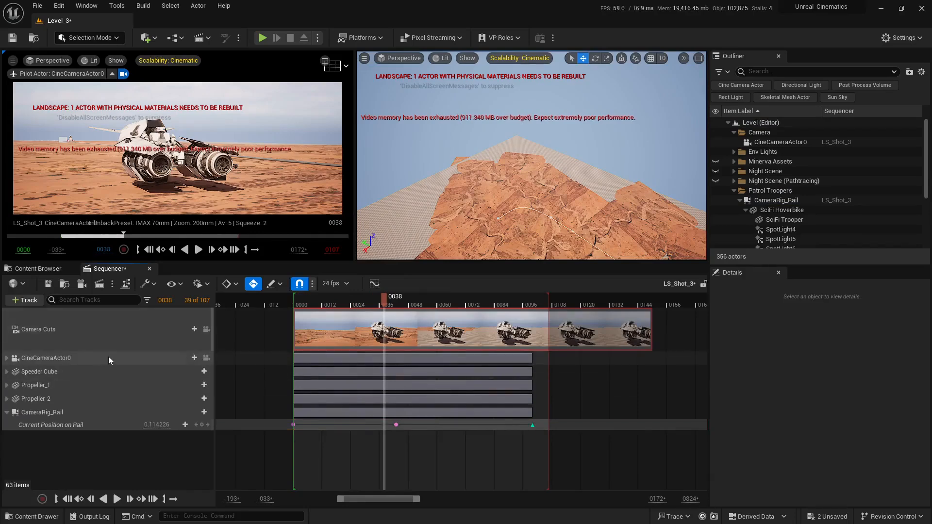
{"action": "right_click", "coordinate": [80, 357]}
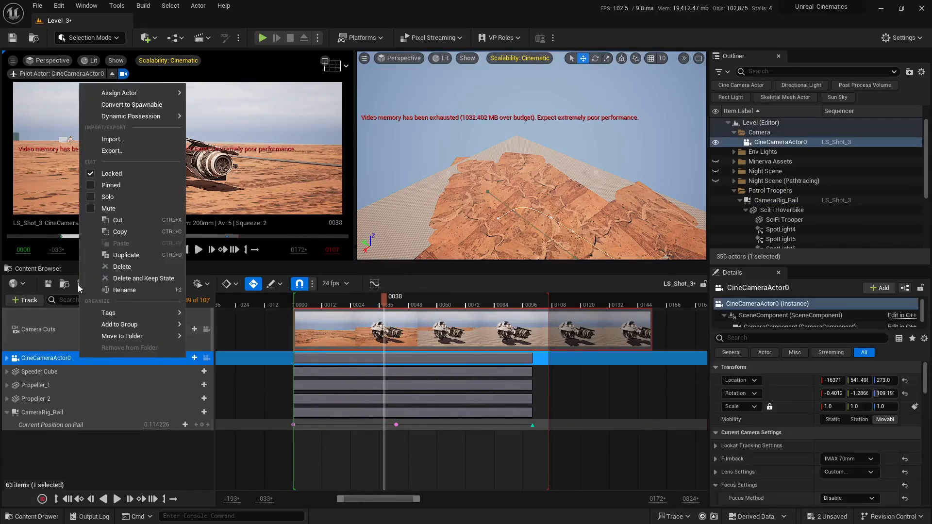
{"action": "left_click", "coordinate": [116, 185]}
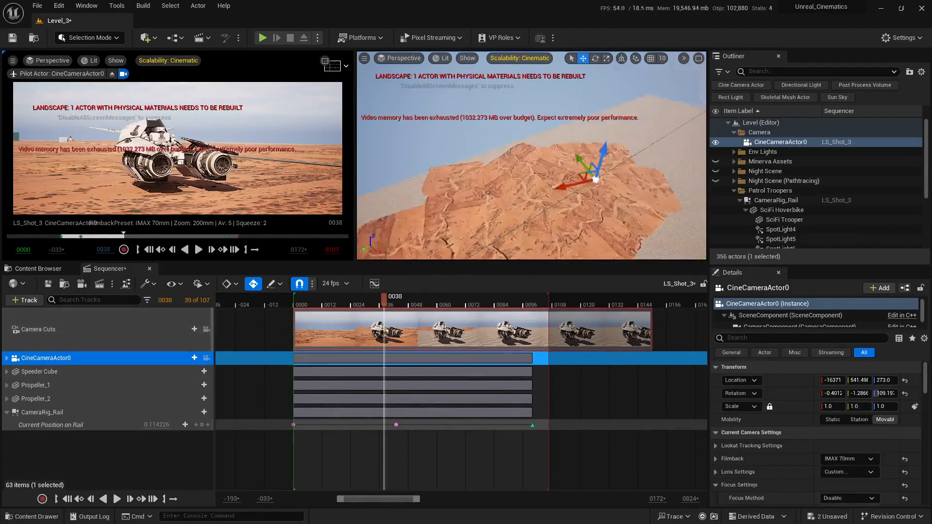
Rotate CineCameraActor0 around its vertical axis to about 106.8° to reframe the hoverbike
{"action": "right_click_drag", "start_coordinate": [563, 160], "coordinate": [369, 160]}
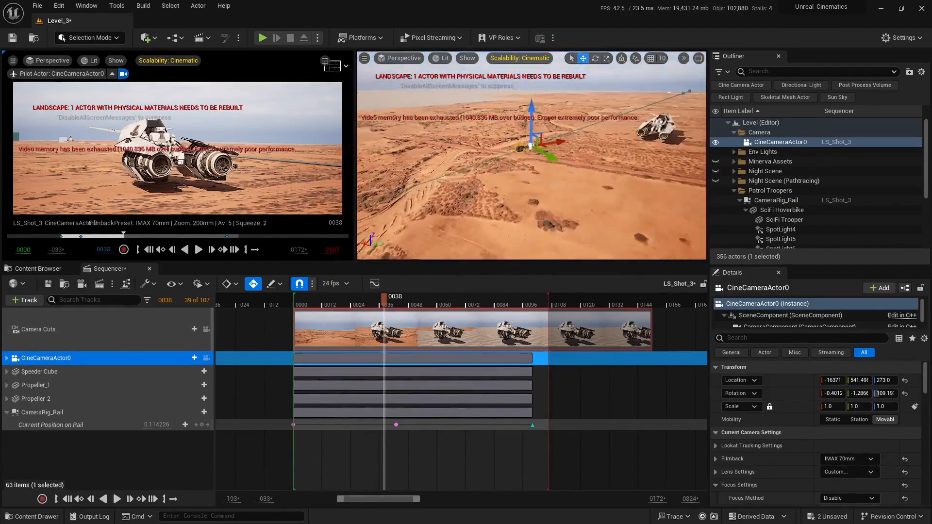
{"action": "right_click_drag", "start_coordinate": [532, 155], "coordinate": [512, 201]}
{"action": "key", "text": "e"}
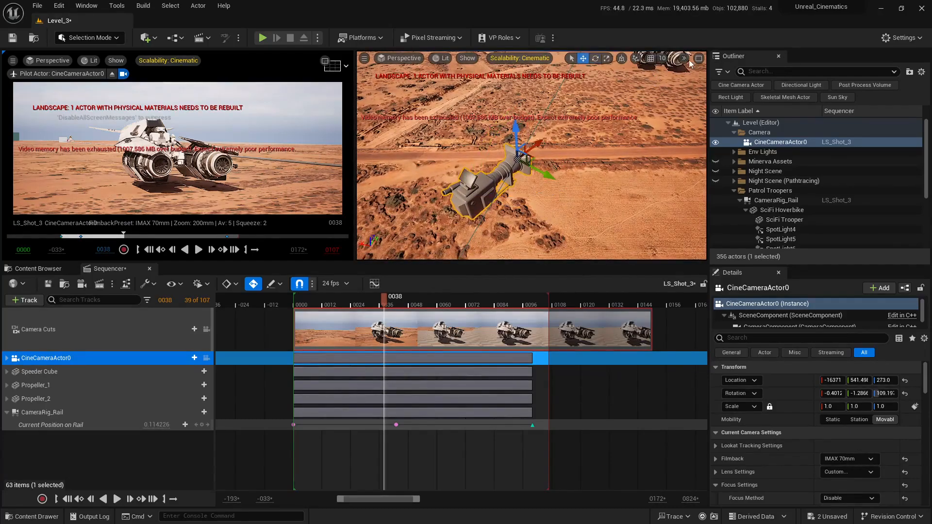
{"action": "left_click", "coordinate": [684, 59]}
{"action": "key", "text": "e"}
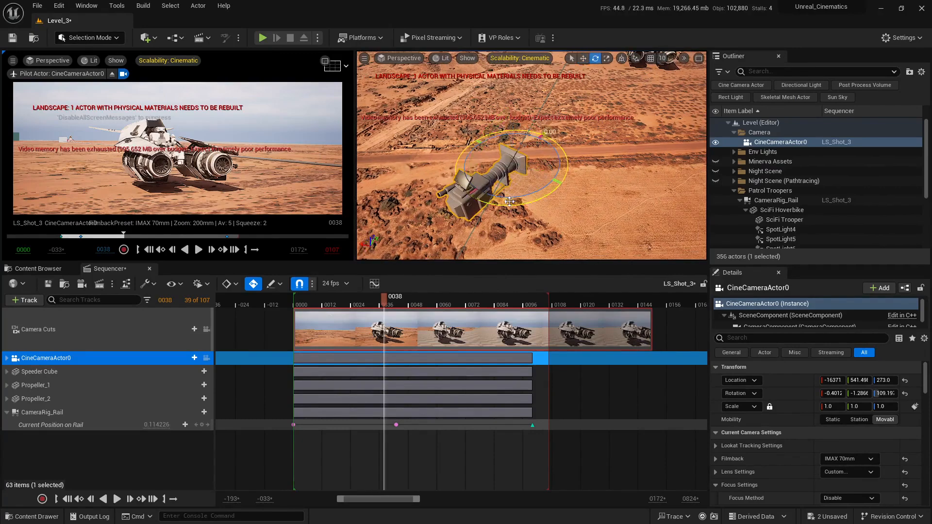
{"action": "left_click_drag", "start_coordinate": [510, 201], "coordinate": [510, 201]}
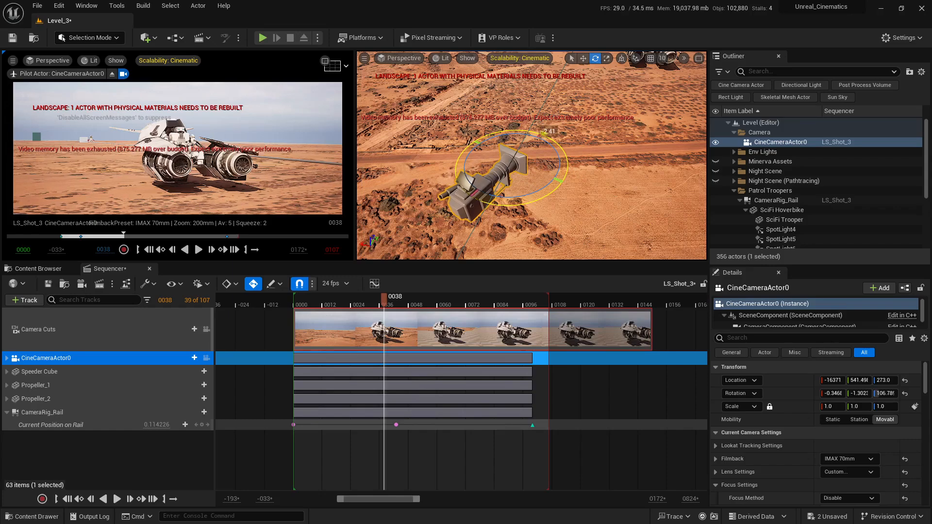
Lock the CineCameraActor0 track and the LS_Shot_3 sequence against edits
{"action": "key", "text": "w"}
{"action": "right_click_drag", "start_coordinate": [593, 173], "coordinate": [694, 83]}
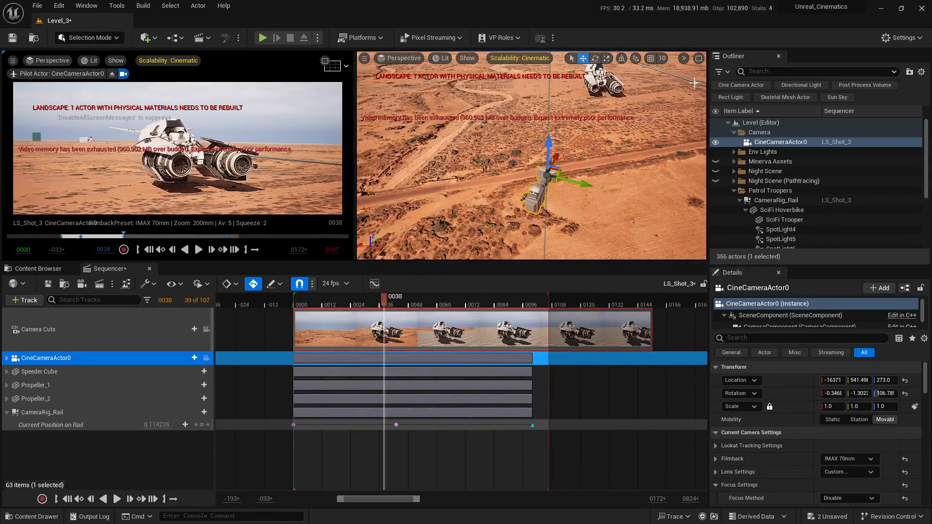
{"action": "right_click", "coordinate": [34, 358]}
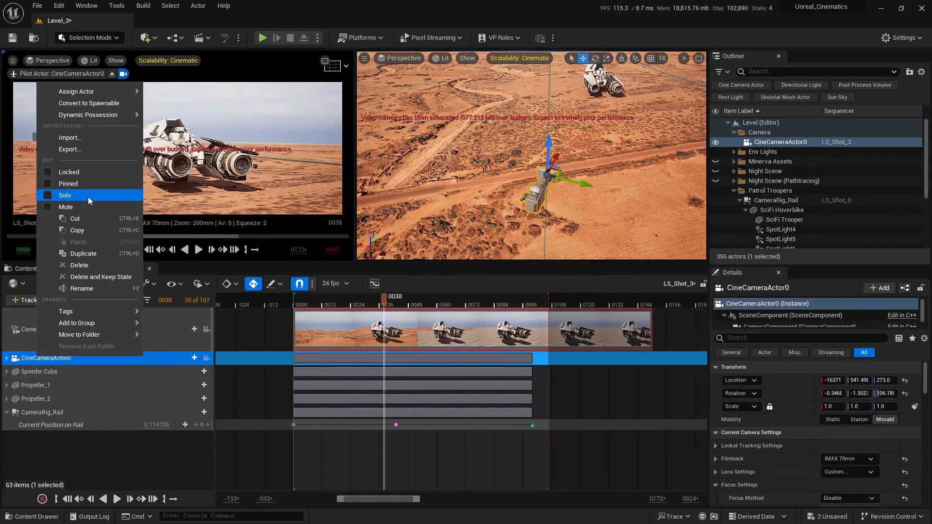
{"action": "left_click", "coordinate": [104, 174]}
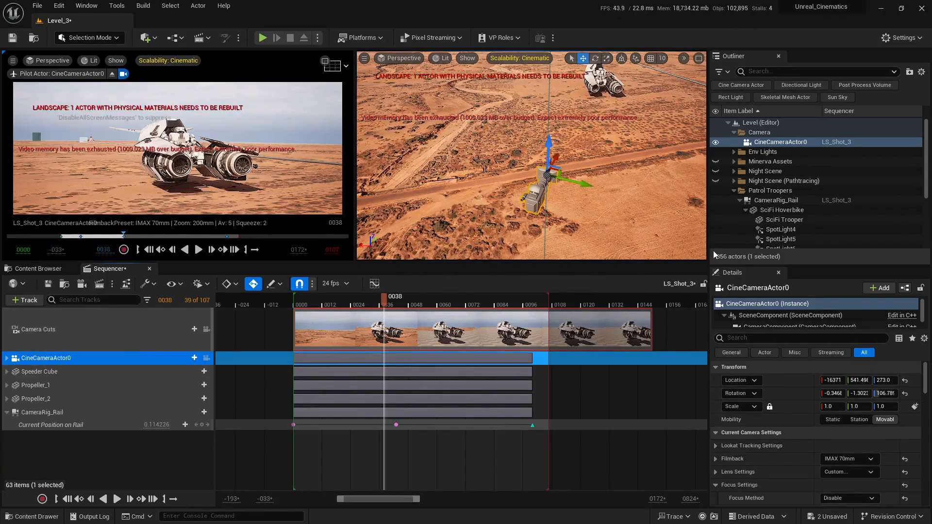
{"action": "left_click", "coordinate": [702, 283]}
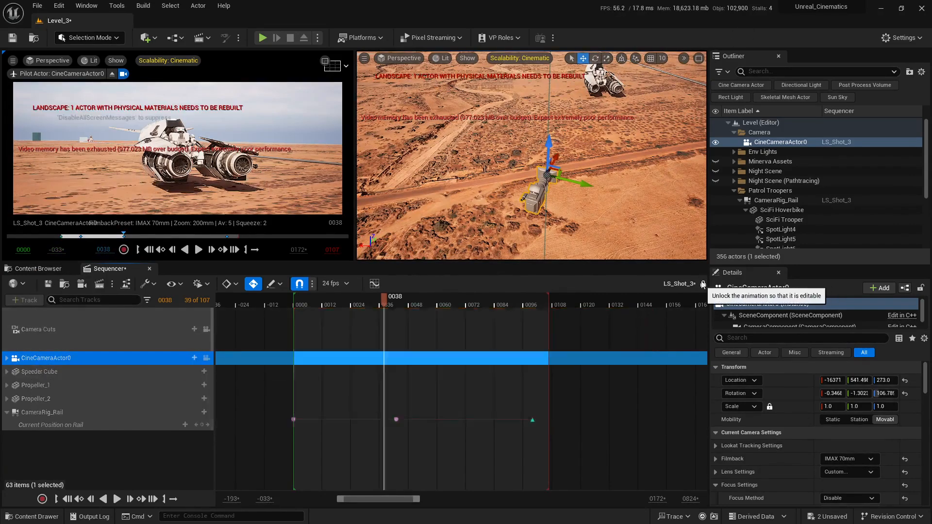
Deselect CineCameraActor0 and pull the perspective view back for an overview of the desert landscape
{"action": "left_click", "coordinate": [684, 59]}
{"action": "left_click", "coordinate": [732, 108]}
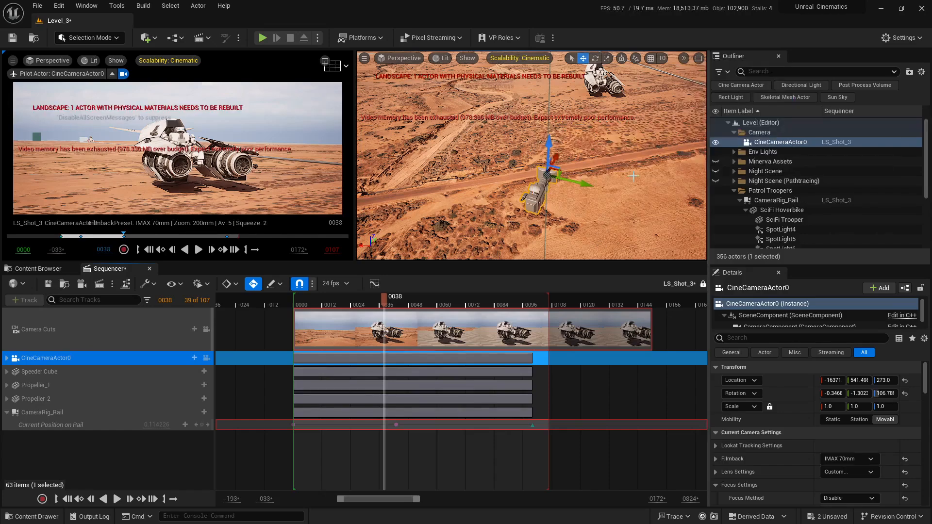
{"action": "key", "text": "Escape"}
{"action": "right_click_drag", "start_coordinate": [631, 175], "coordinate": [649, 137]}
{"action": "right_click", "coordinate": [289, 117]}
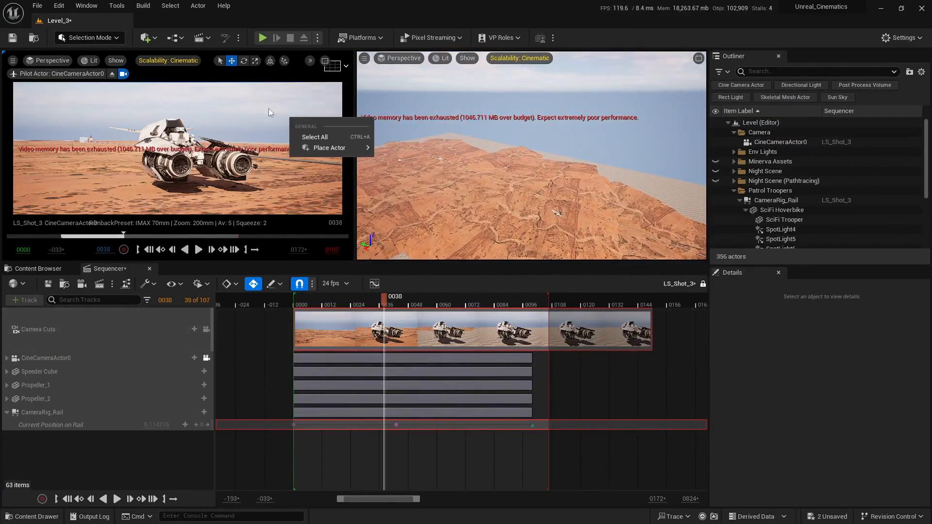
{"action": "left_click", "coordinate": [269, 109]}
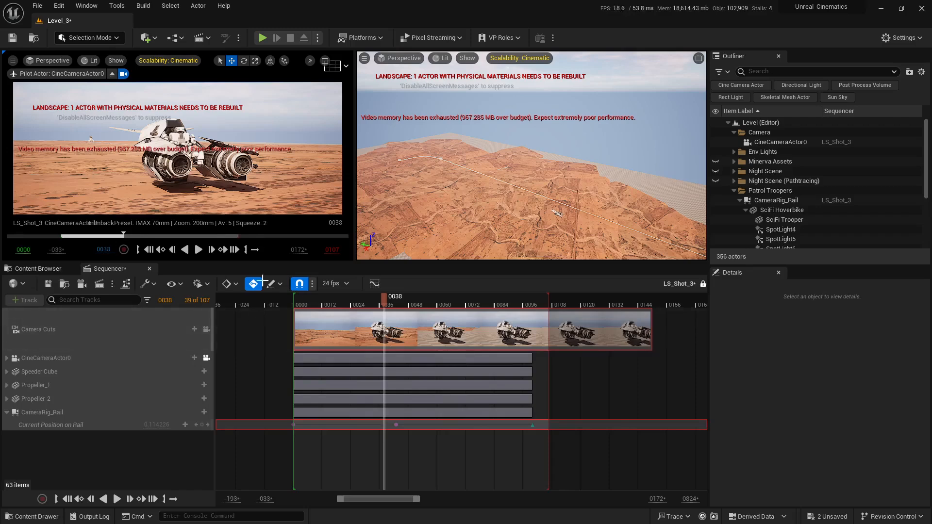
Maximize and enlarge the piloted CineCameraActor0 viewport, and play the shot from frame 0
{"action": "left_click_drag", "start_coordinate": [309, 303], "coordinate": [297, 303]}
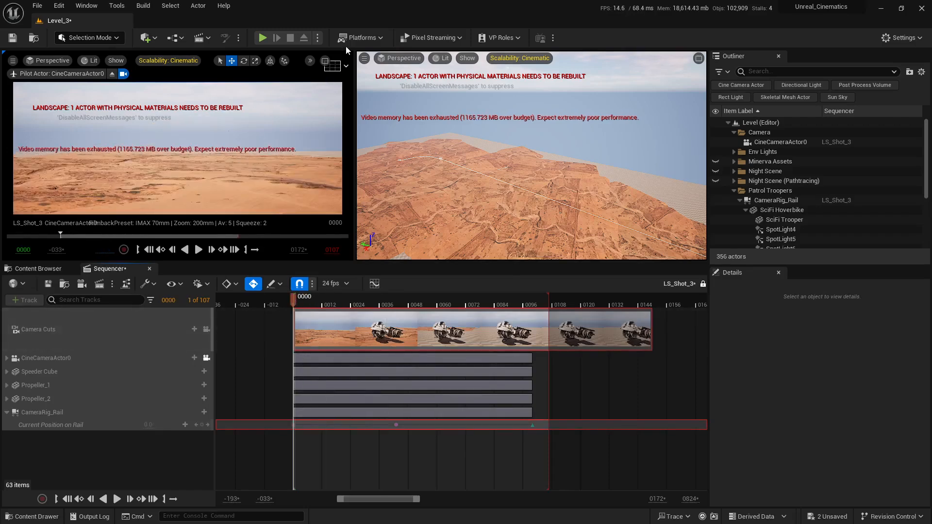
{"action": "left_click", "coordinate": [325, 61]}
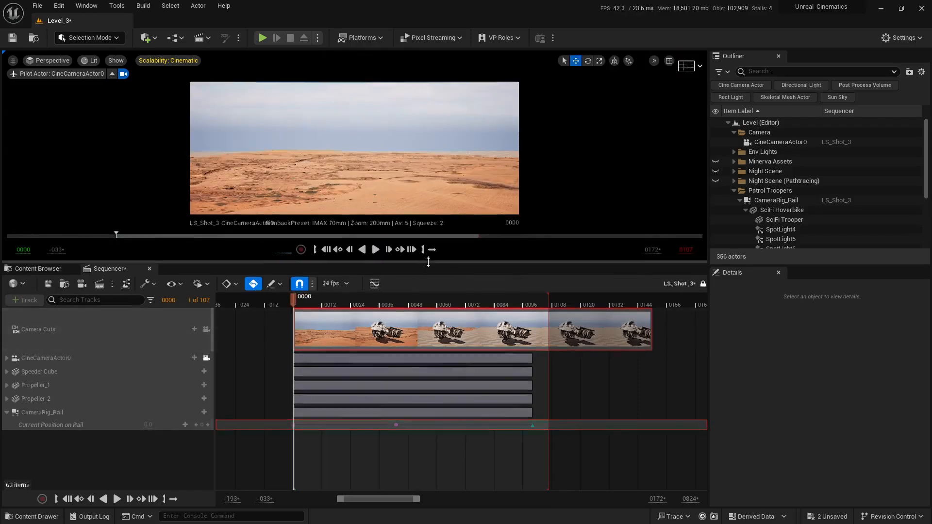
{"action": "left_click_drag", "start_coordinate": [428, 262], "coordinate": [408, 379]}
{"action": "left_click", "coordinate": [376, 368]}
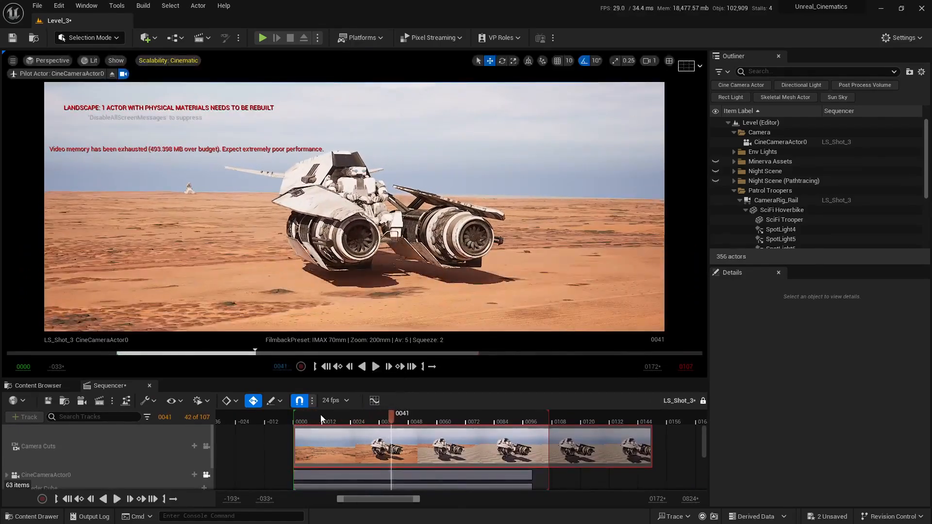
Replay the first part of the shot several times to examine the hoverbike's speed and framing
{"action": "left_click", "coordinate": [305, 415]}
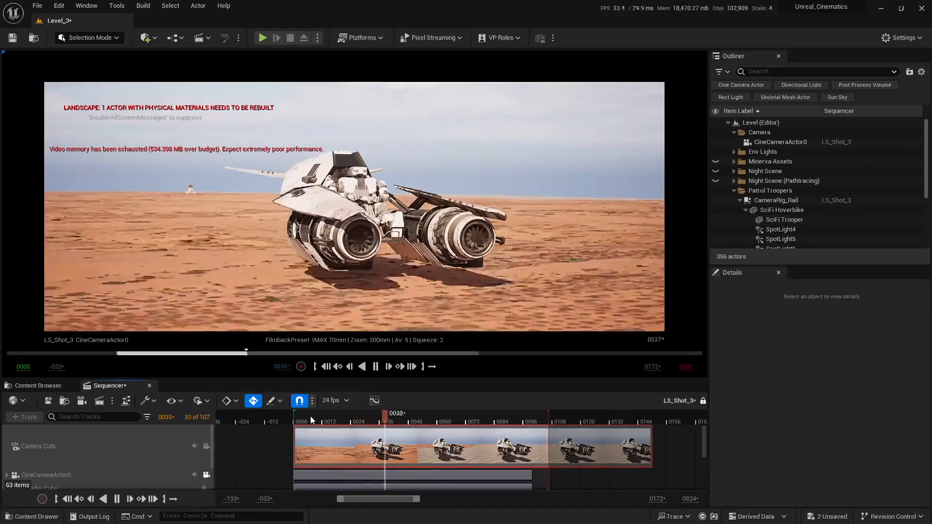
{"action": "left_click_drag", "start_coordinate": [305, 416], "coordinate": [328, 435]}
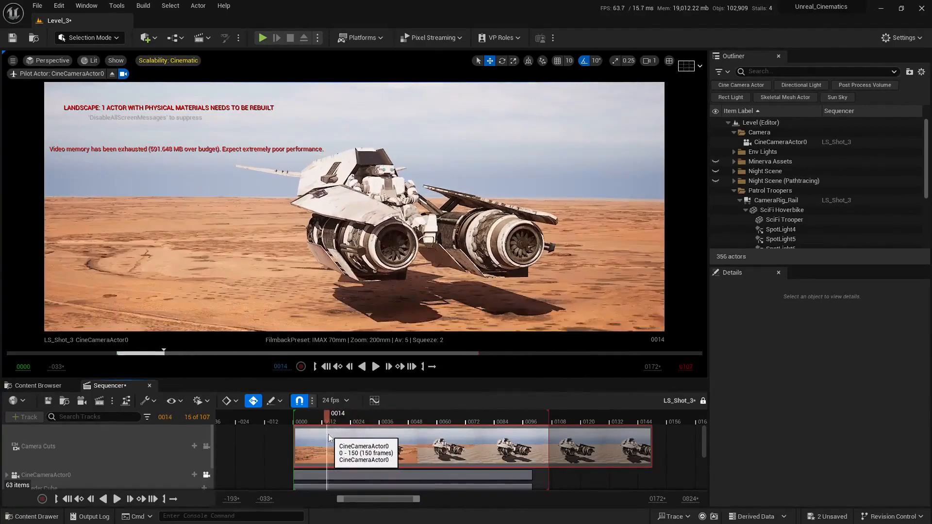
{"action": "key", "text": "space"}
{"action": "key", "text": "space"}
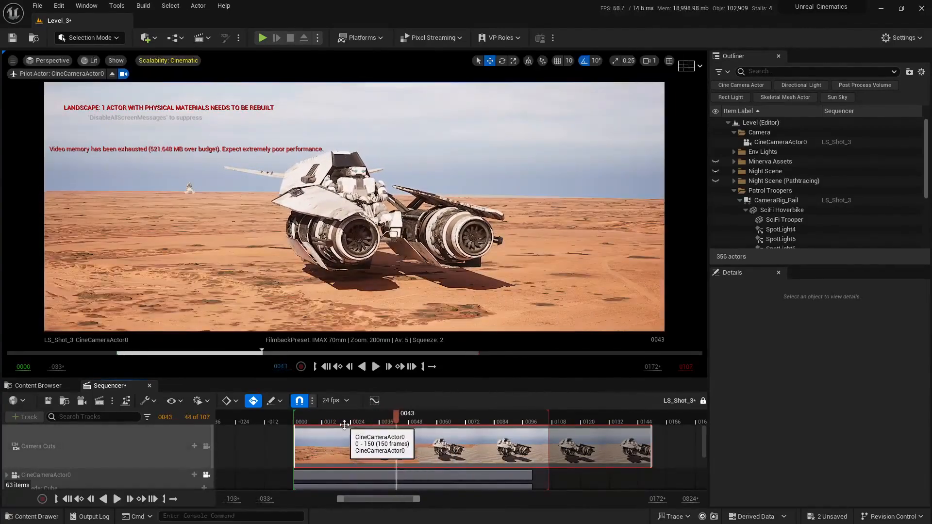
{"action": "left_click", "coordinate": [322, 418]}
{"action": "key", "text": "space"}
{"action": "key", "text": "space"}
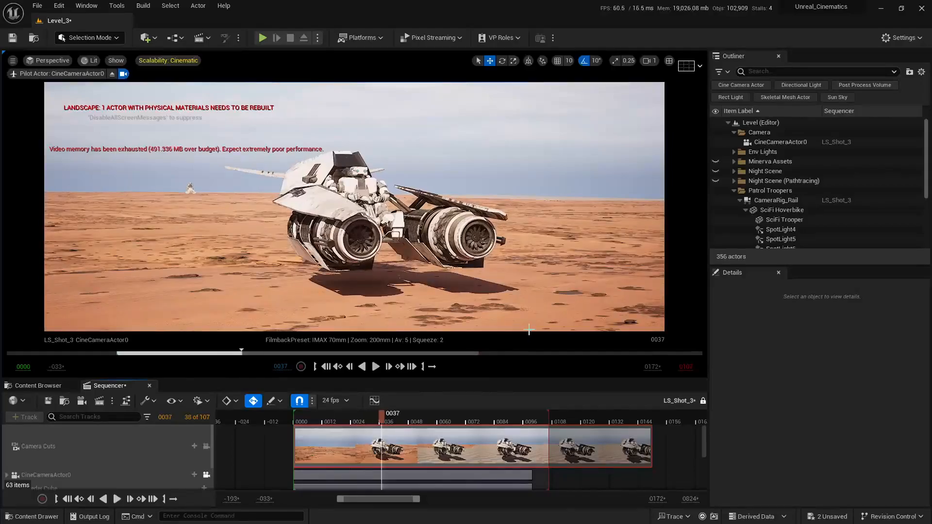
{"action": "left_click", "coordinate": [298, 415]}
{"action": "key", "text": "space"}
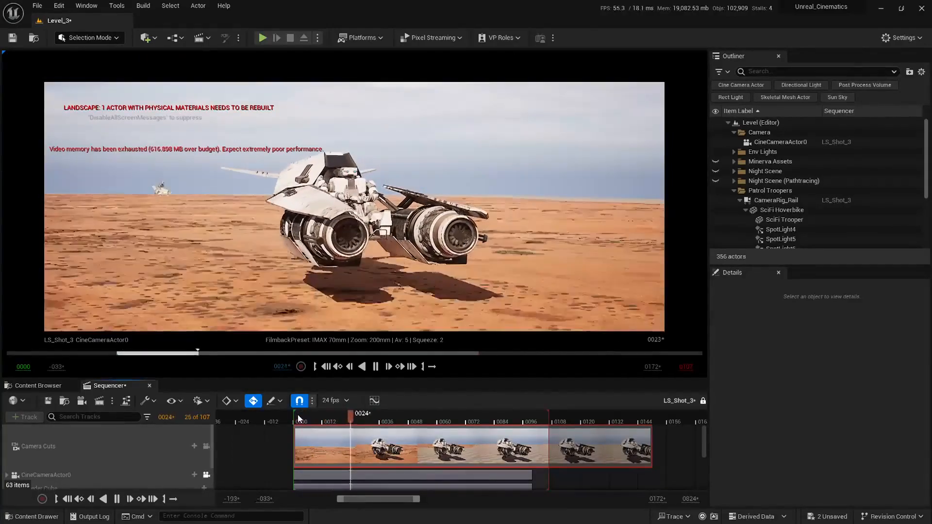
{"action": "key", "text": "space"}
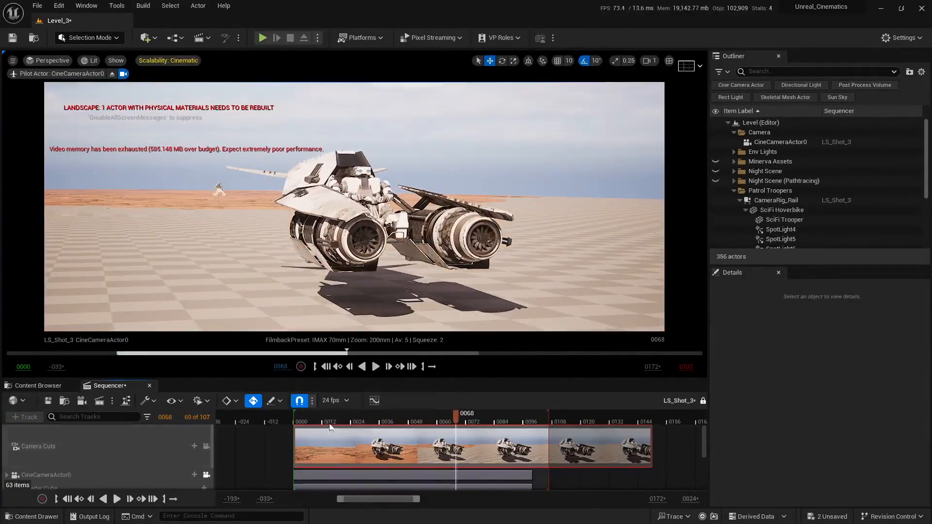
{"action": "left_click", "coordinate": [315, 418]}
{"action": "key", "text": "space"}
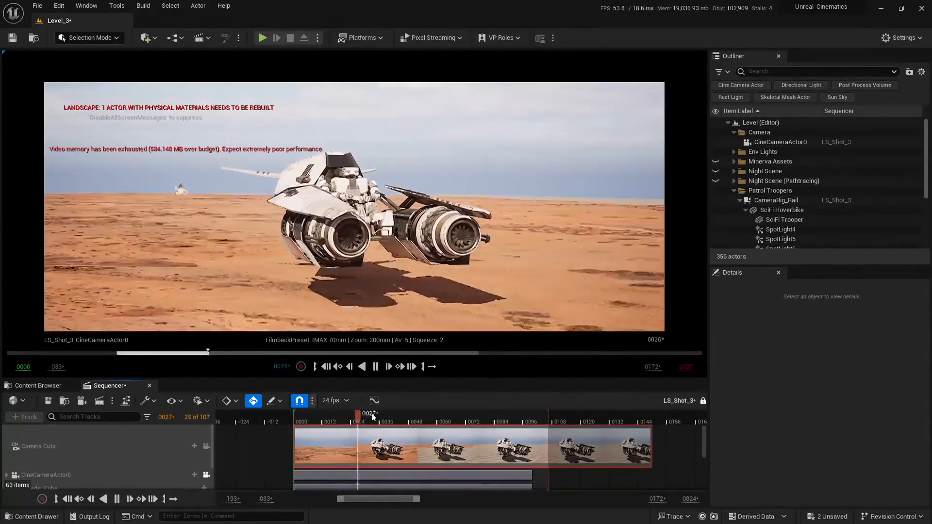
{"action": "key", "text": "space"}
Unlock the LS_Shot_3 sequence and move the last Current Position on Rail key of CameraRig_Rail to frame 115
{"action": "left_click_drag", "start_coordinate": [530, 378], "coordinate": [530, 221]}
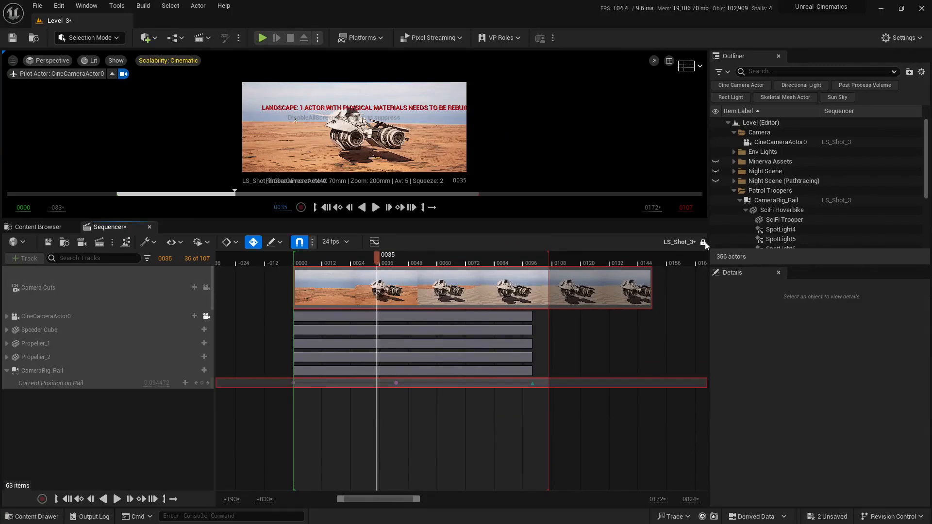
{"action": "left_click_drag", "start_coordinate": [533, 383], "coordinate": [571, 383]}
{"action": "left_click", "coordinate": [558, 415]}
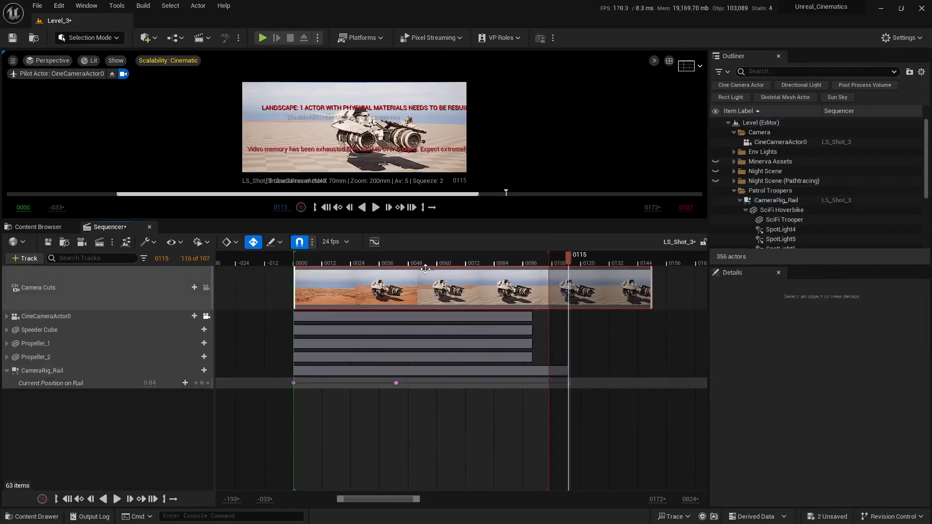
Play the second half of the shot in an enlarged camera viewport to check the hoverbike's retimed rail motion
{"action": "left_click", "coordinate": [406, 262]}
{"action": "key", "text": "space"}
{"action": "key", "text": "space"}
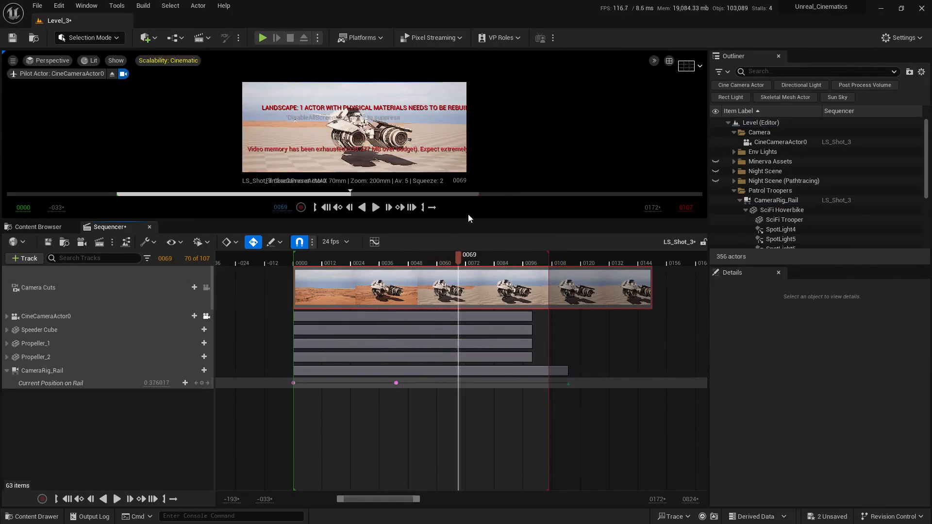
{"action": "left_click_drag", "start_coordinate": [471, 219], "coordinate": [470, 315]}
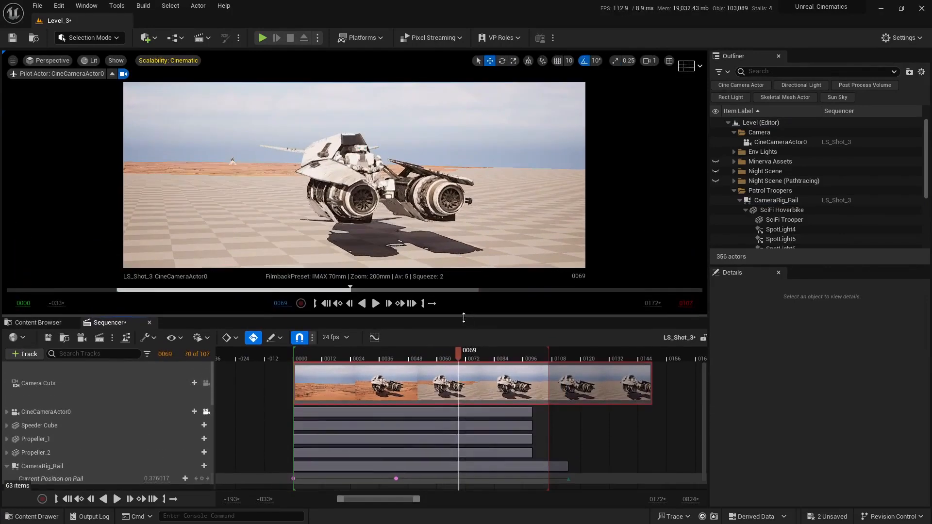
{"action": "left_click", "coordinate": [396, 354]}
{"action": "key", "text": "space"}
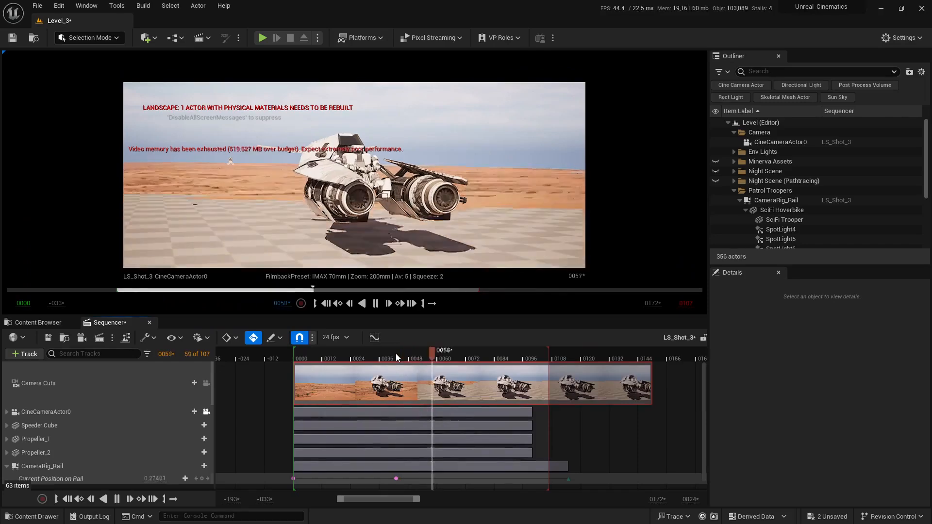
{"action": "key", "text": "space"}
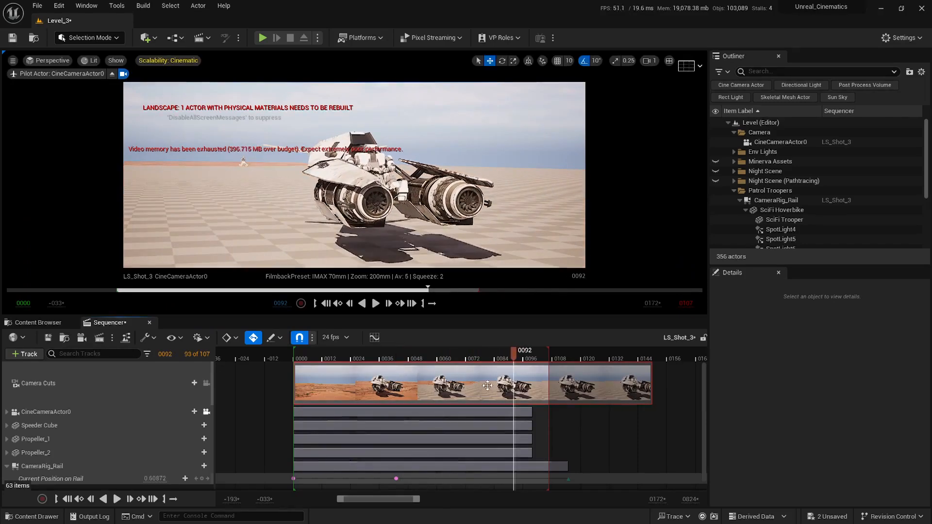
Move the last Current Position on Rail key to frame 126 and replay the second half of the shot
{"action": "right_click_drag", "start_coordinate": [620, 446], "coordinate": [547, 424]}
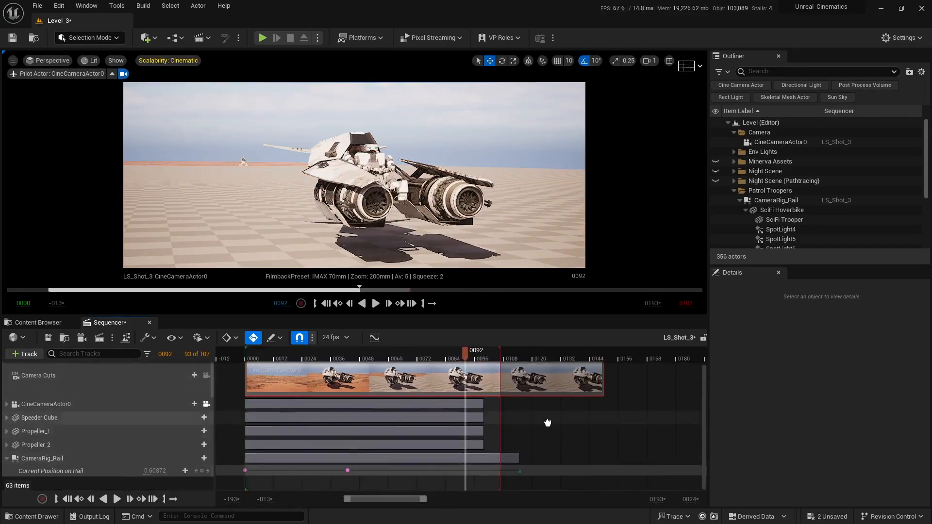
{"action": "left_click_drag", "start_coordinate": [520, 473], "coordinate": [547, 466]}
{"action": "left_click", "coordinate": [540, 437]}
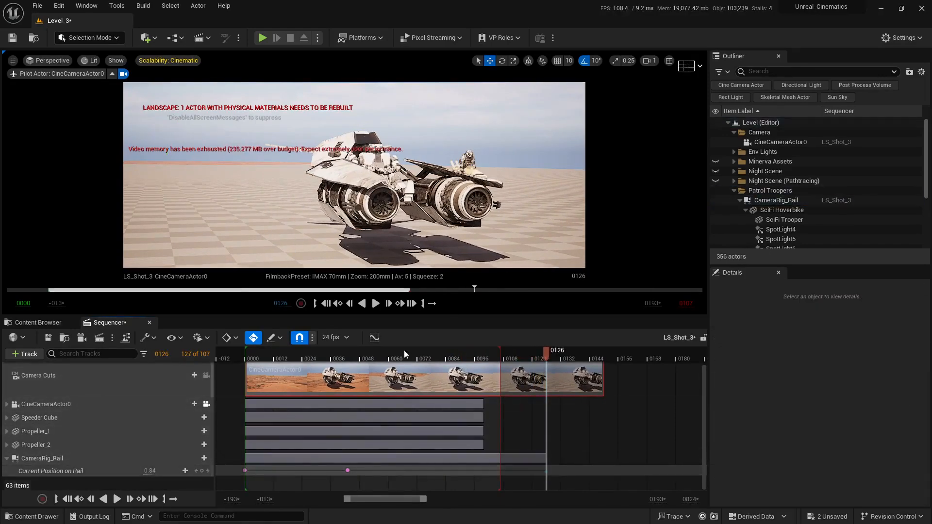
{"action": "left_click", "coordinate": [357, 353]}
{"action": "key", "text": "space"}
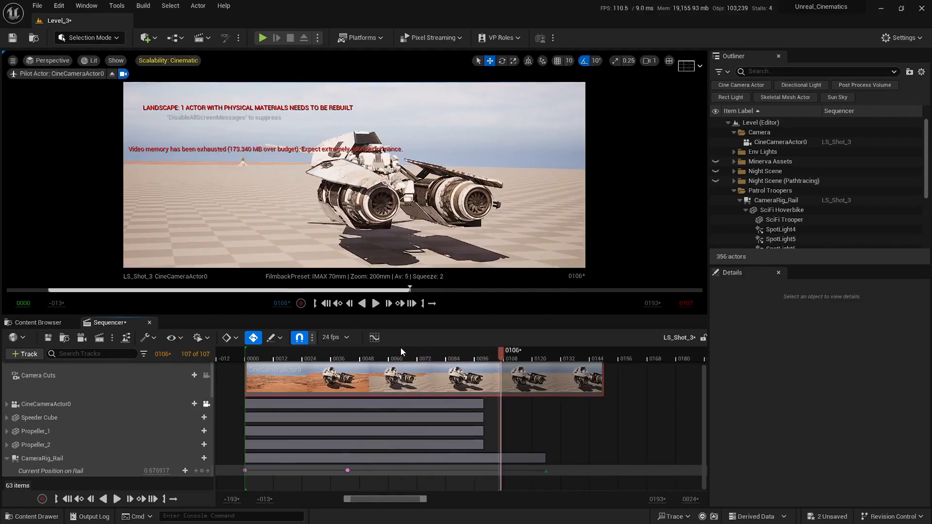
Set the end of the LS_Shot_3 playback range to frame 100 and replay the shot
{"action": "left_click_drag", "start_coordinate": [393, 353], "coordinate": [358, 353]}
{"action": "key", "text": "space"}
{"action": "key", "text": "space"}
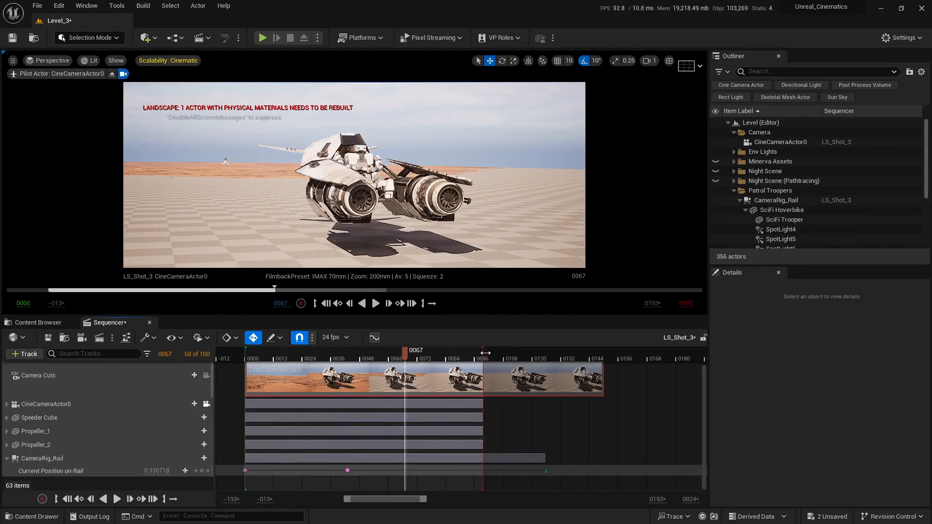
{"action": "left_click_drag", "start_coordinate": [397, 360], "coordinate": [329, 357]}
{"action": "key", "text": "space"}
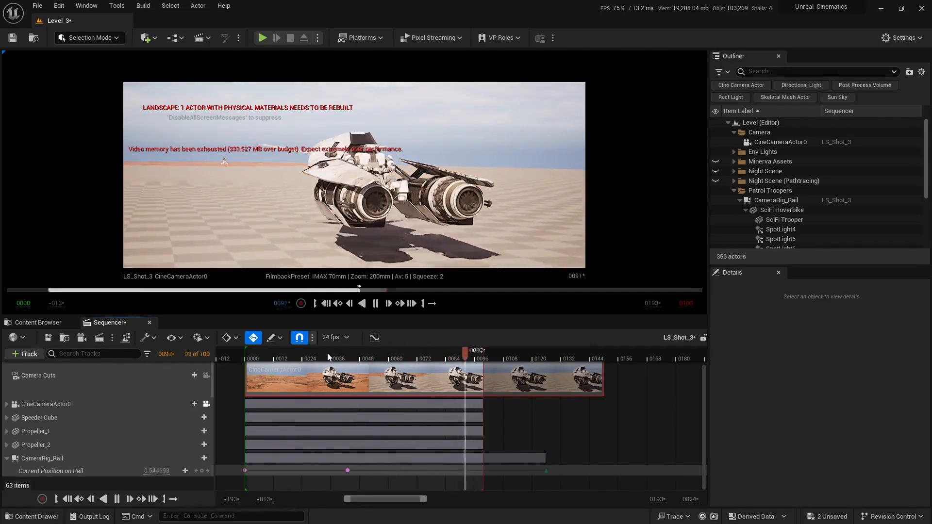
Move the last Current Position on Rail key to frame 120 and replay the shot up to its end
{"action": "scroll", "coordinate": [570, 435], "scroll_direction": "up", "scroll_amount": 8, "text": "ctrl"}
{"action": "right_click_drag", "start_coordinate": [570, 435], "coordinate": [470, 399]}
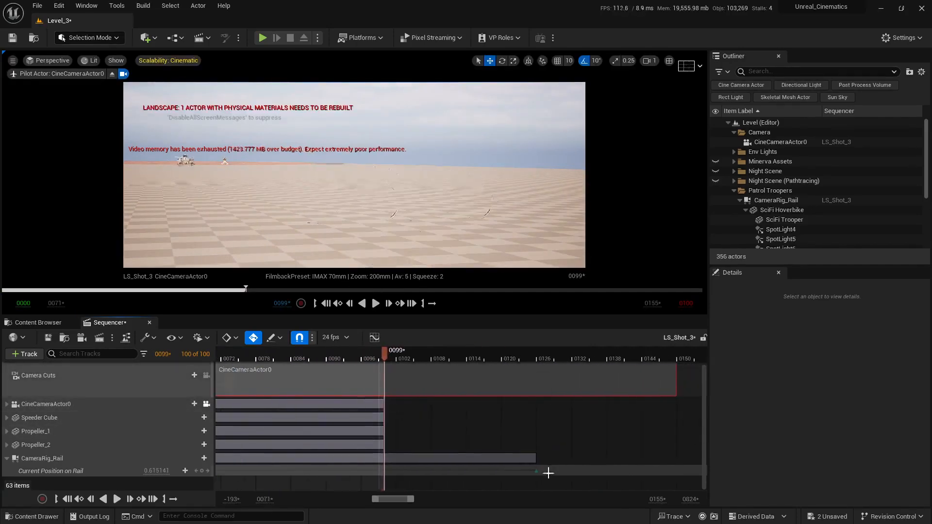
{"action": "left_click_drag", "start_coordinate": [535, 471], "coordinate": [521, 471]}
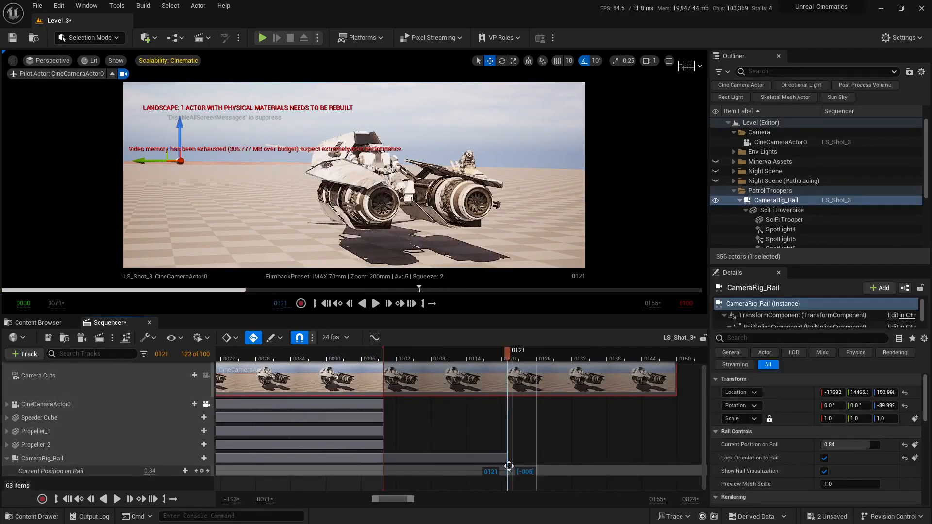
{"action": "left_click_drag", "start_coordinate": [505, 466], "coordinate": [504, 465]}
{"action": "left_click", "coordinate": [500, 458]}
{"action": "scroll", "coordinate": [418, 422], "scroll_direction": "down", "scroll_amount": 7, "text": "ctrl"}
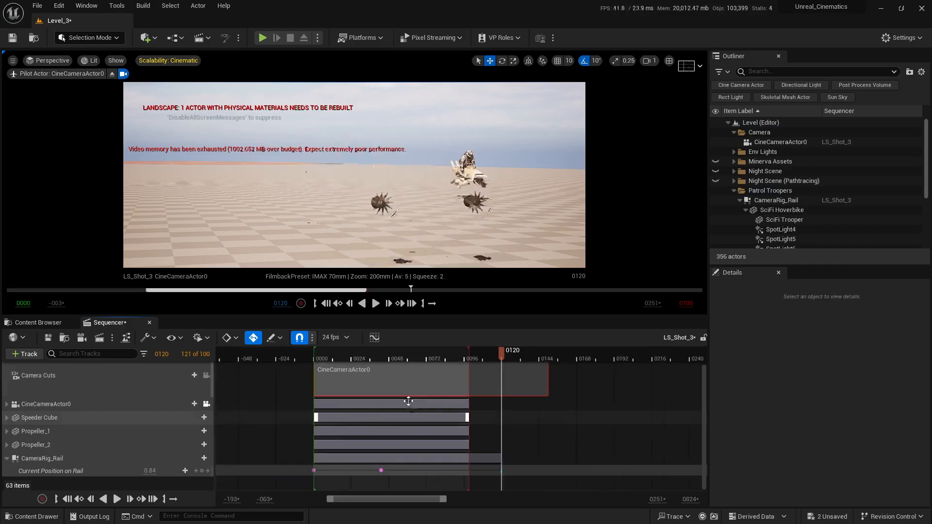
{"action": "left_click_drag", "start_coordinate": [399, 357], "coordinate": [371, 354]}
{"action": "key", "text": "space"}
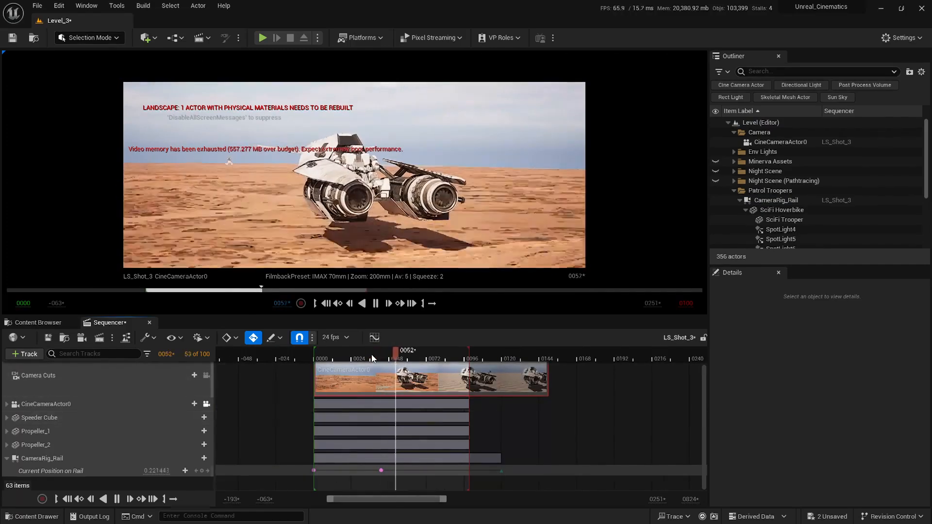
{"action": "key", "text": "space"}
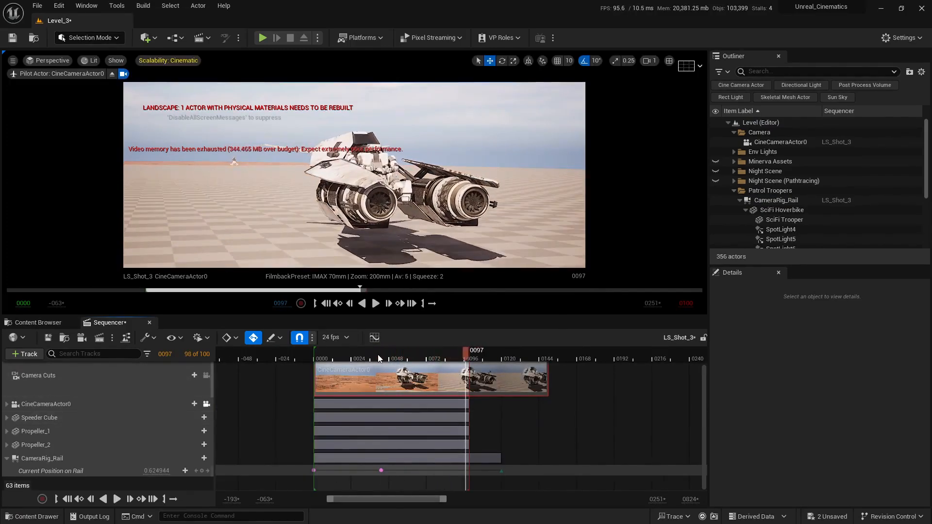
Move the last Current Position on Rail key of CameraRig_Rail to frame 123
{"action": "scroll", "coordinate": [568, 459], "scroll_direction": "up", "scroll_amount": 5, "text": "ctrl"}
{"action": "scroll", "coordinate": [569, 460], "scroll_direction": "up", "scroll_amount": 2, "text": "ctrl"}
{"action": "right_click_drag", "start_coordinate": [553, 444], "coordinate": [422, 398]}
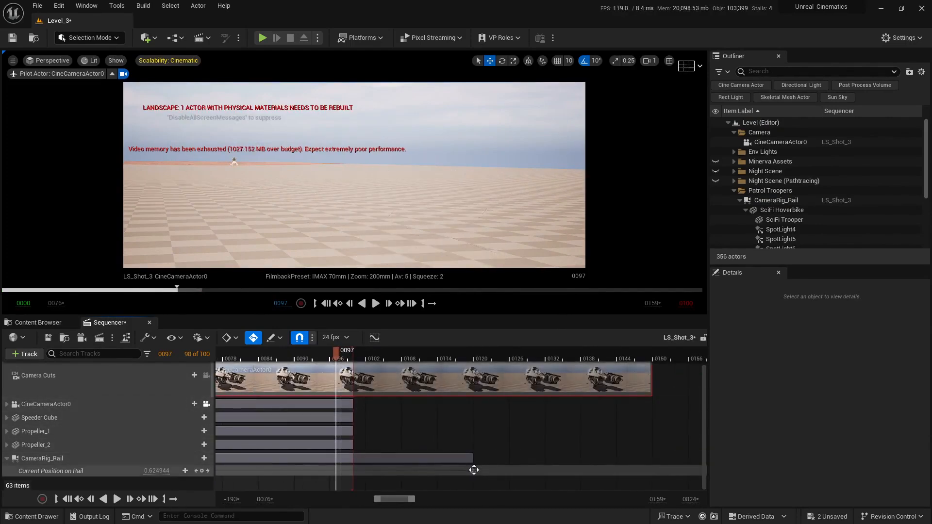
{"action": "left_click_drag", "start_coordinate": [474, 471], "coordinate": [491, 470]}
{"action": "left_click", "coordinate": [494, 469]}
{"action": "scroll", "coordinate": [416, 418], "scroll_direction": "down", "scroll_amount": 10, "text": "ctrl"}
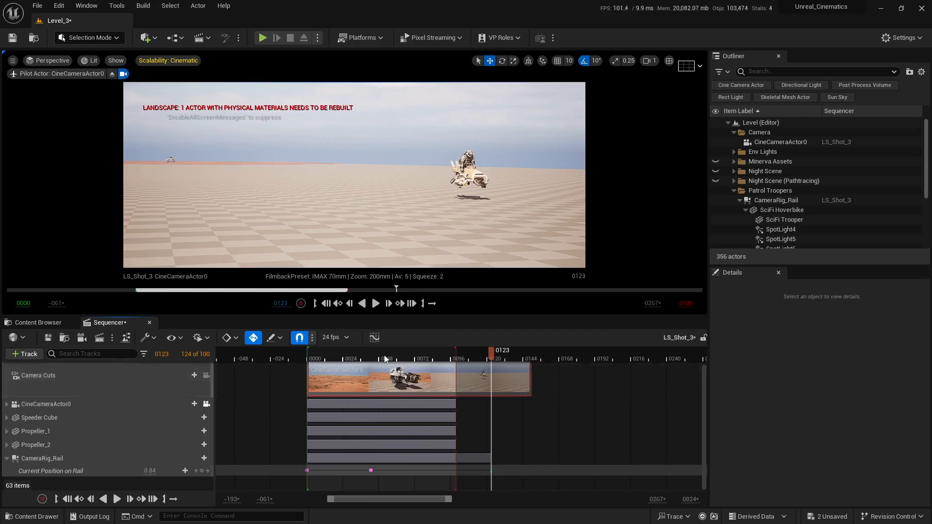
Replay the shot from its middle and from its beginning to judge the hoverbike's final rail timing
{"action": "left_click", "coordinate": [359, 355]}
{"action": "key", "text": "space"}
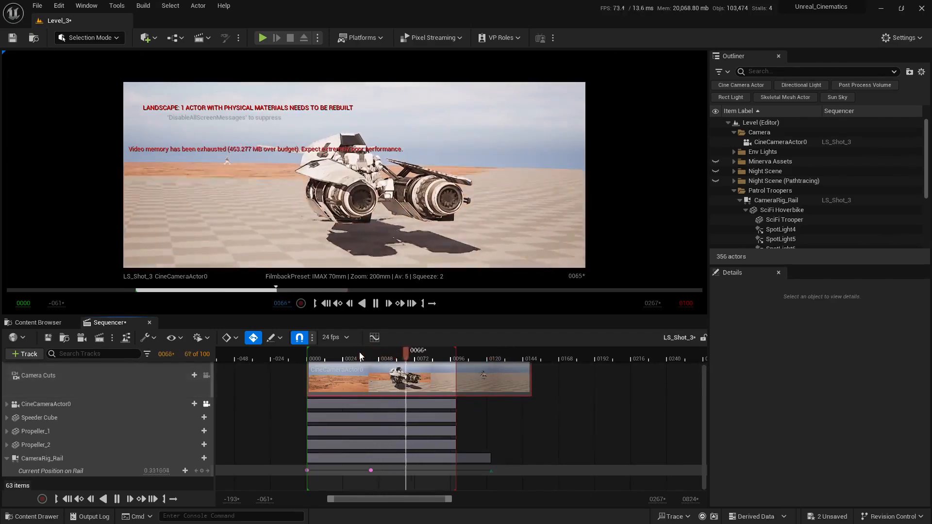
{"action": "left_click_drag", "start_coordinate": [320, 362], "coordinate": [321, 361]}
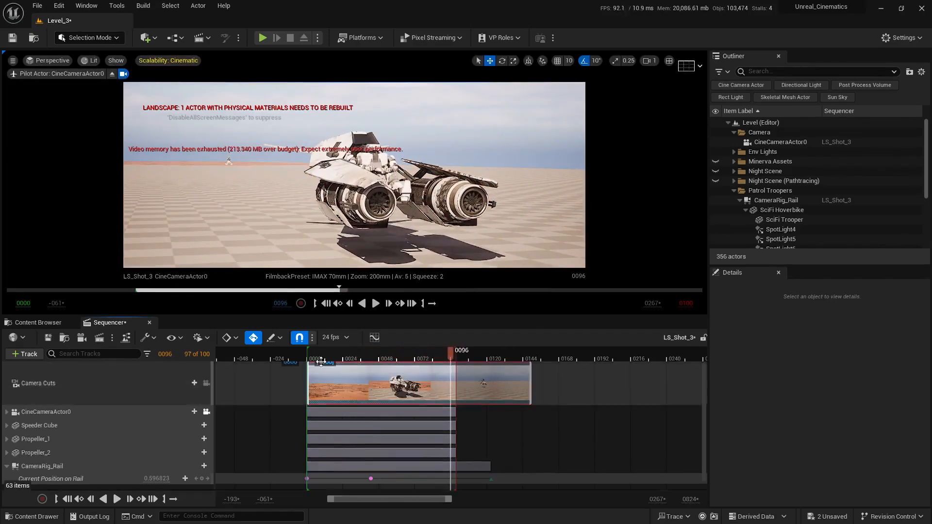
{"action": "key", "text": "space"}
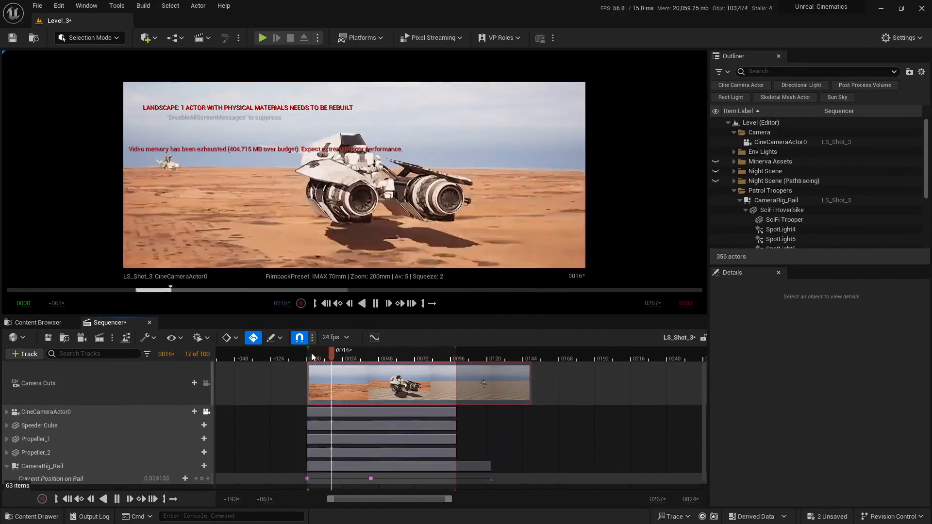
{"action": "left_click", "coordinate": [312, 357]}
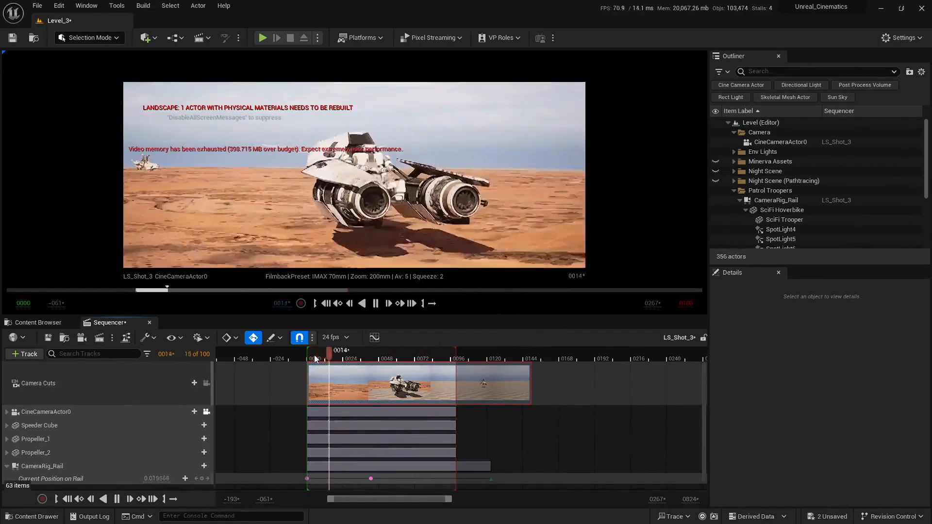
Replay the shot several times from its early frames to examine the hoverbike's speed along the rail
{"action": "key", "text": "space"}
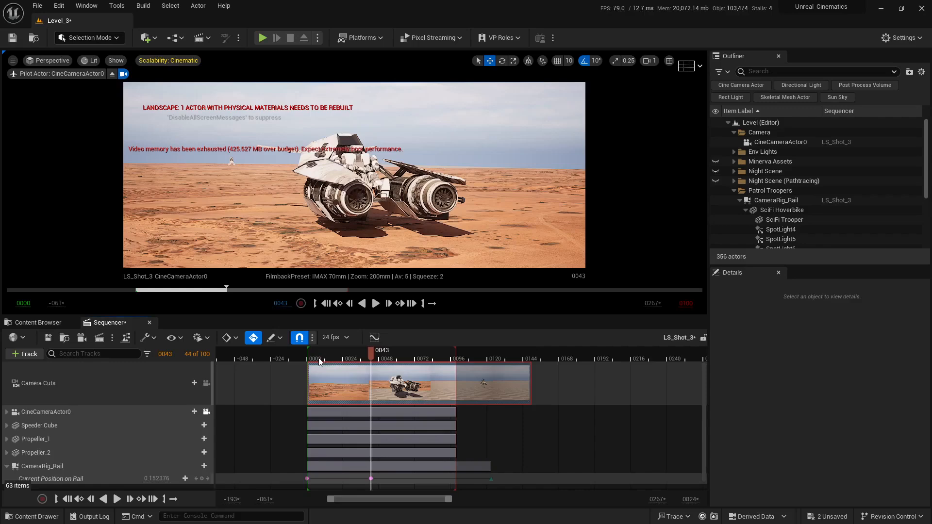
{"action": "left_click", "coordinate": [345, 357]}
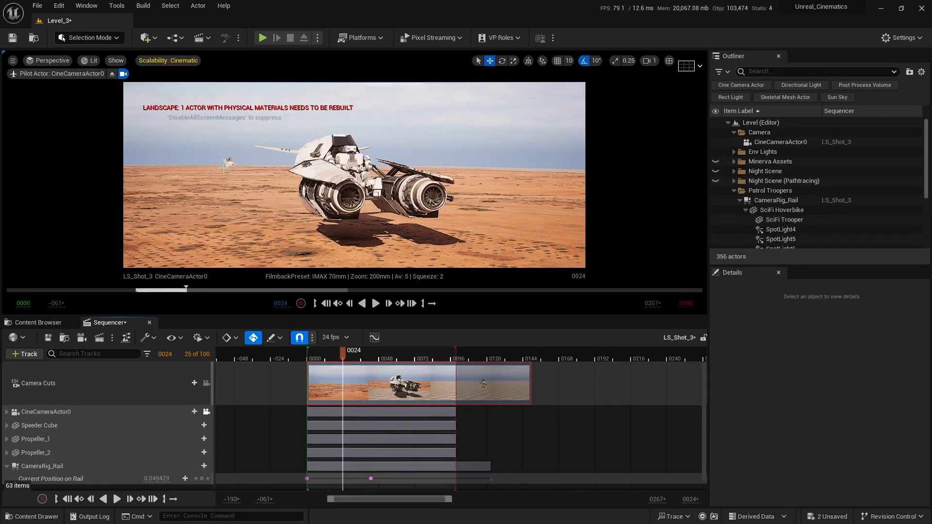
{"action": "left_click_drag", "start_coordinate": [342, 353], "coordinate": [318, 351]}
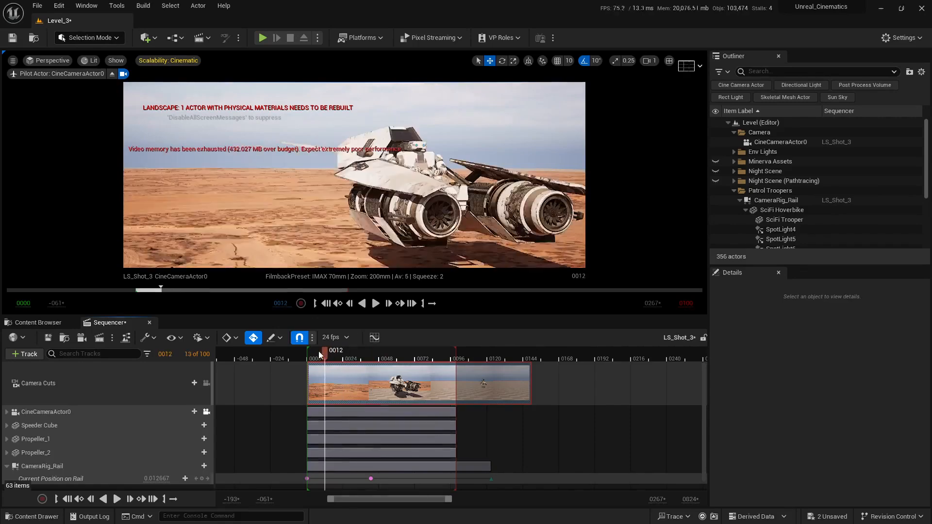
{"action": "key", "text": "space"}
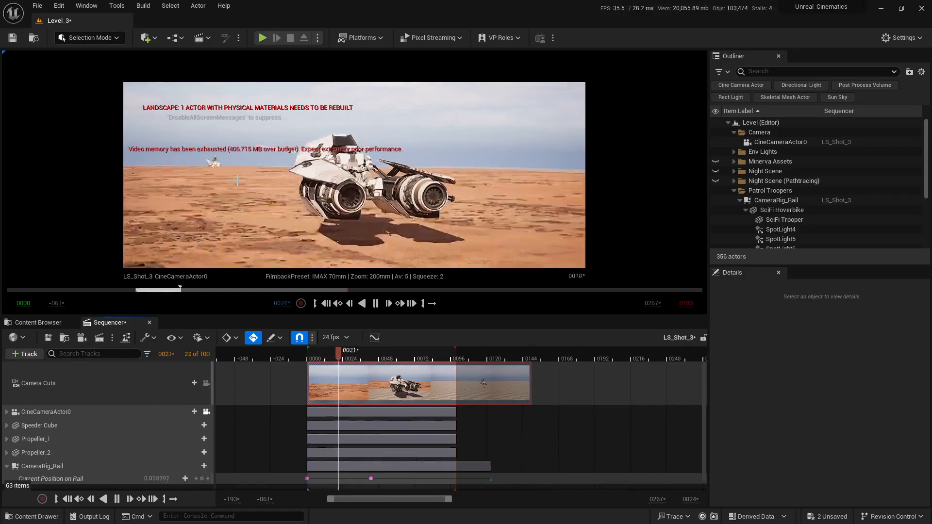
{"action": "key", "text": "space"}
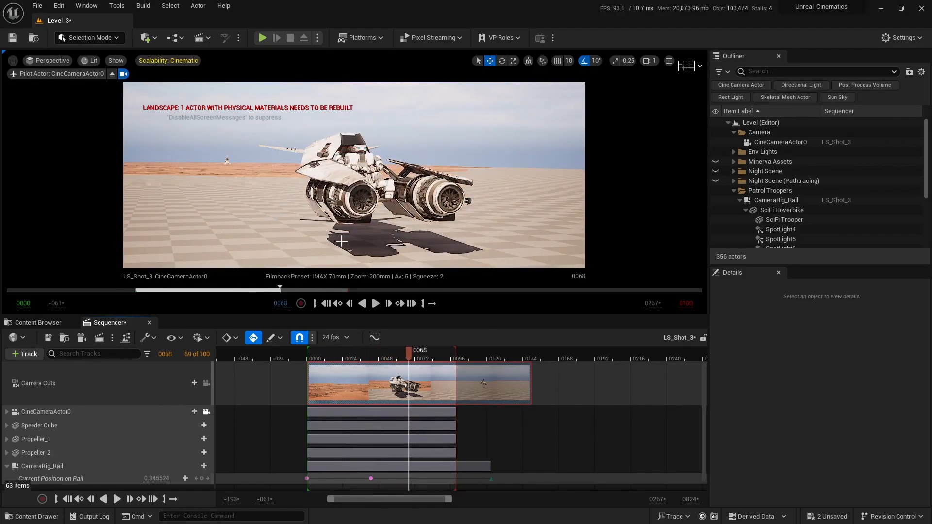
{"action": "left_click", "coordinate": [337, 354]}
{"action": "key", "text": "space"}
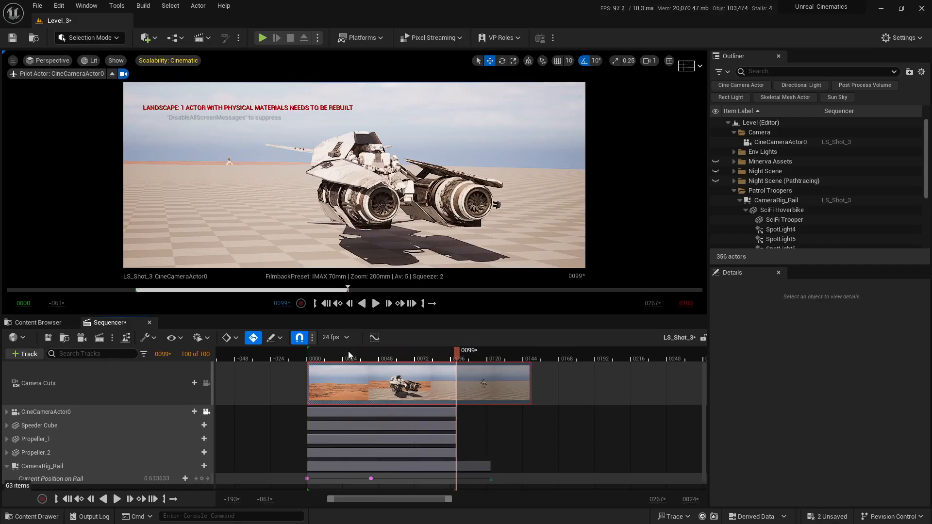
{"action": "left_click_drag", "start_coordinate": [348, 351], "coordinate": [321, 352]}
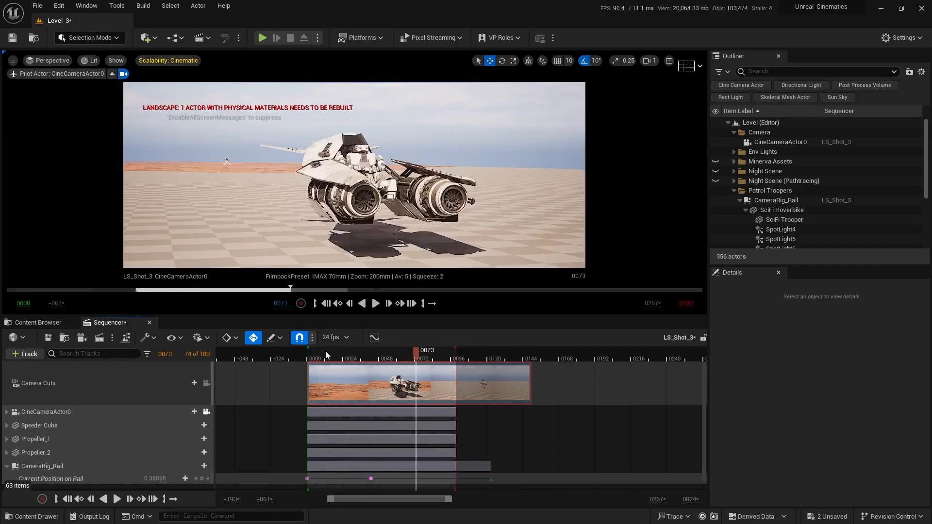
{"action": "left_click_drag", "start_coordinate": [345, 351], "coordinate": [328, 349]}
{"action": "key", "text": "space"}
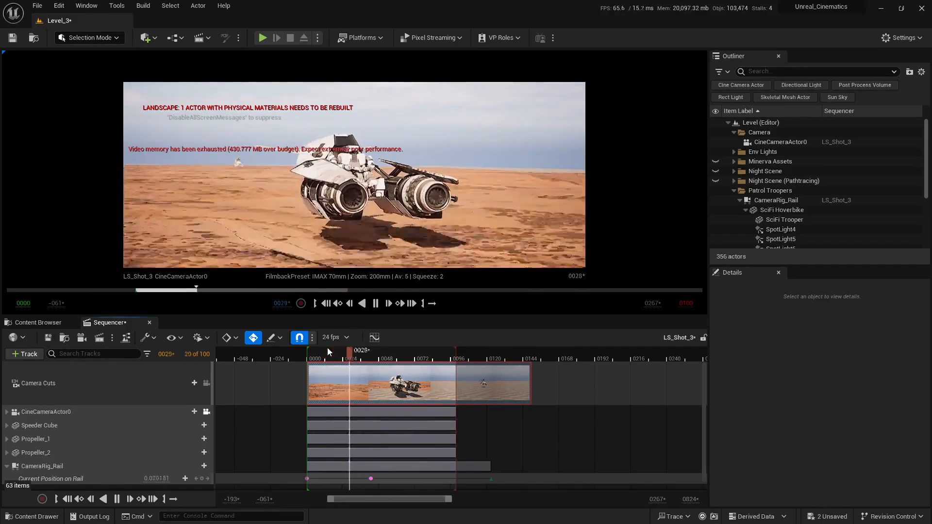
{"action": "key", "text": "space"}
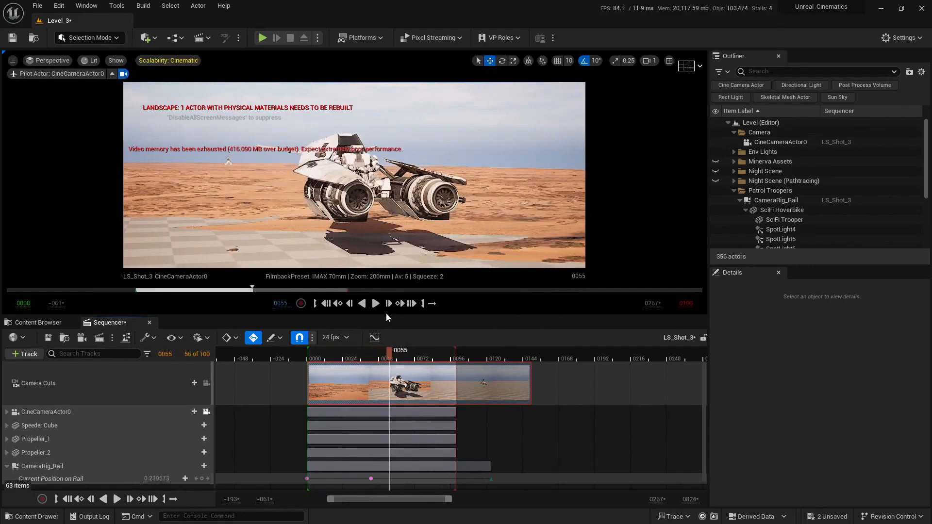
Enlarge the viewport and replay the shot repeatedly from early and middle frames to check the hoverbike's motion for stutter
{"action": "left_click_drag", "start_coordinate": [386, 315], "coordinate": [392, 428]}
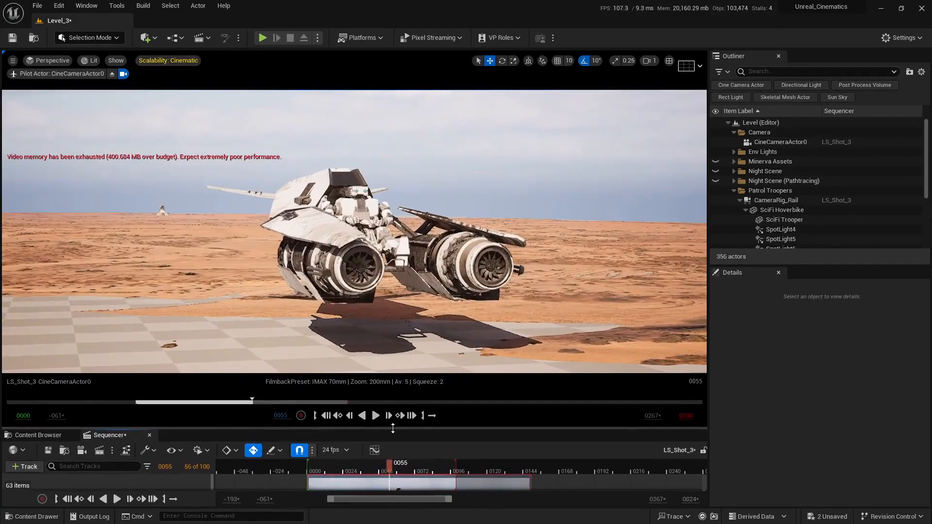
{"action": "left_click_drag", "start_coordinate": [356, 467], "coordinate": [323, 468]}
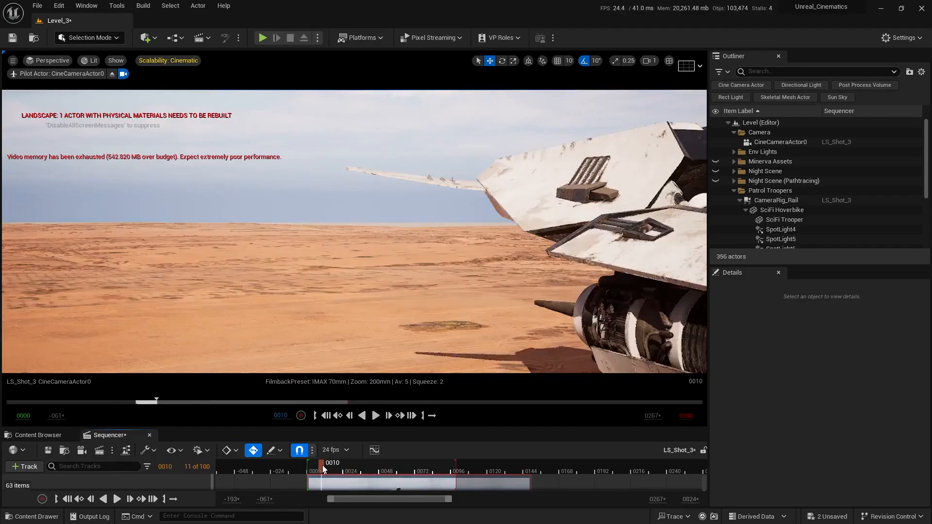
{"action": "key", "text": "space"}
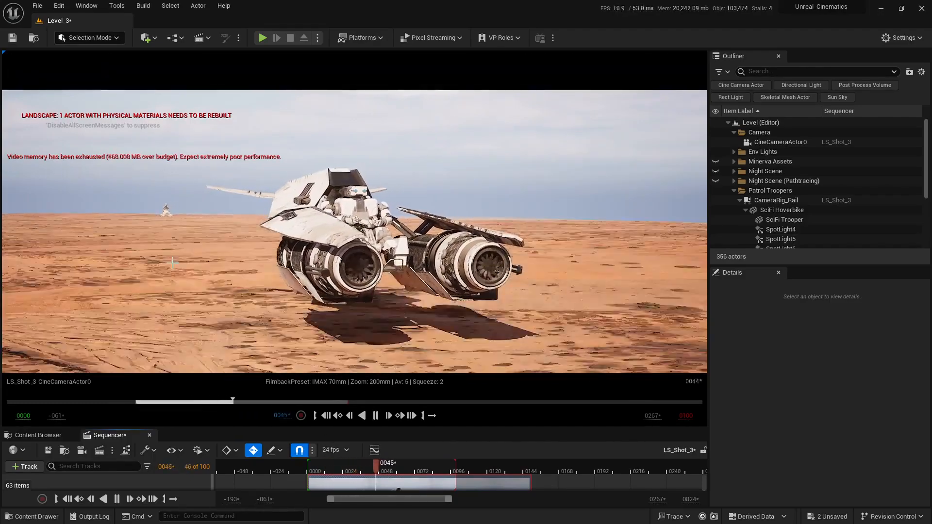
{"action": "key", "text": "space"}
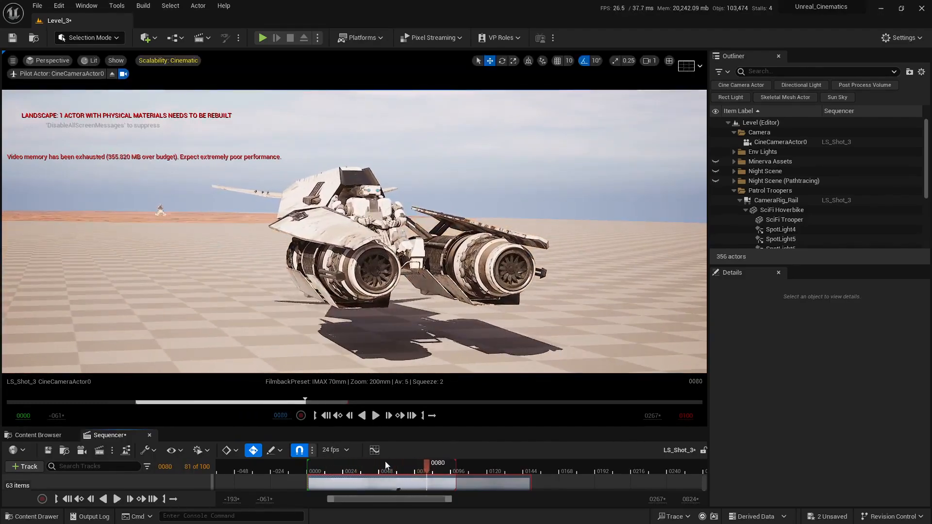
{"action": "left_click_drag", "start_coordinate": [386, 465], "coordinate": [348, 465]}
{"action": "key", "text": "space"}
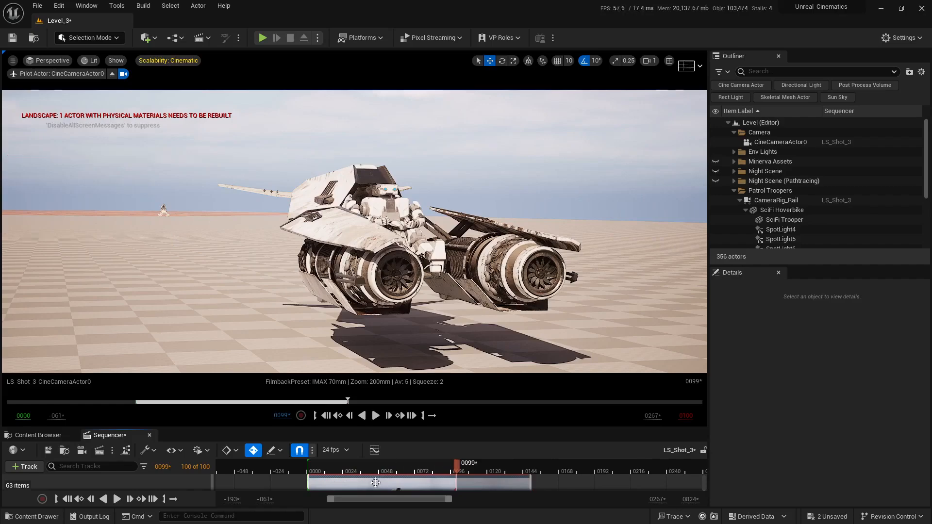
{"action": "key", "text": "space"}
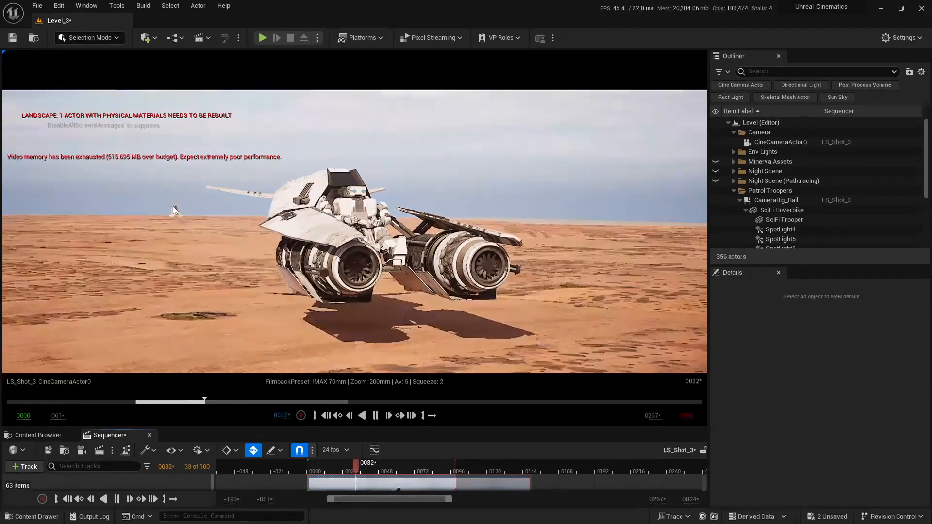
{"action": "key", "text": "space"}
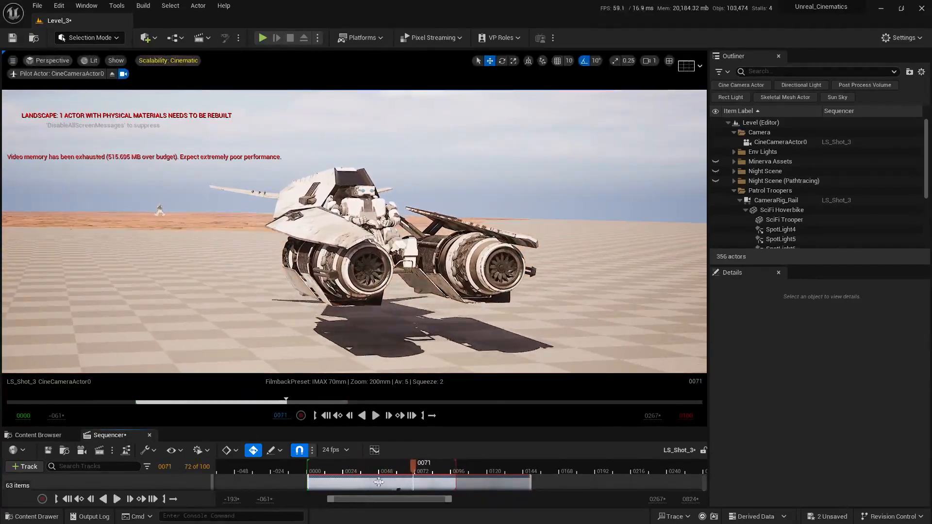
{"action": "left_click", "coordinate": [360, 466]}
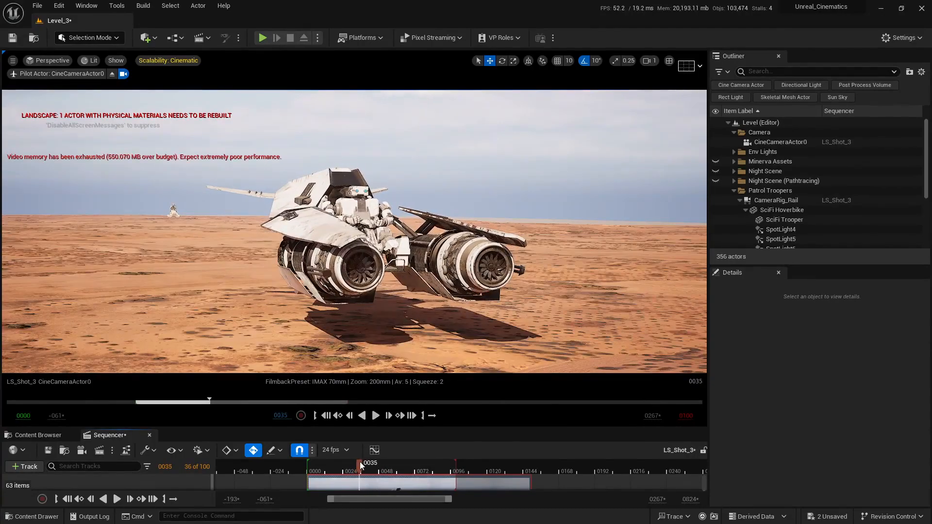
{"action": "mouse_move", "coordinate": [361, 462]}
{"action": "left_mouse_down"}
{"action": "mouse_move", "coordinate": [381, 463]}
{"action": "mouse_move", "coordinate": [349, 458]}
{"action": "mouse_move", "coordinate": [367, 465]}
{"action": "left_mouse_up"}
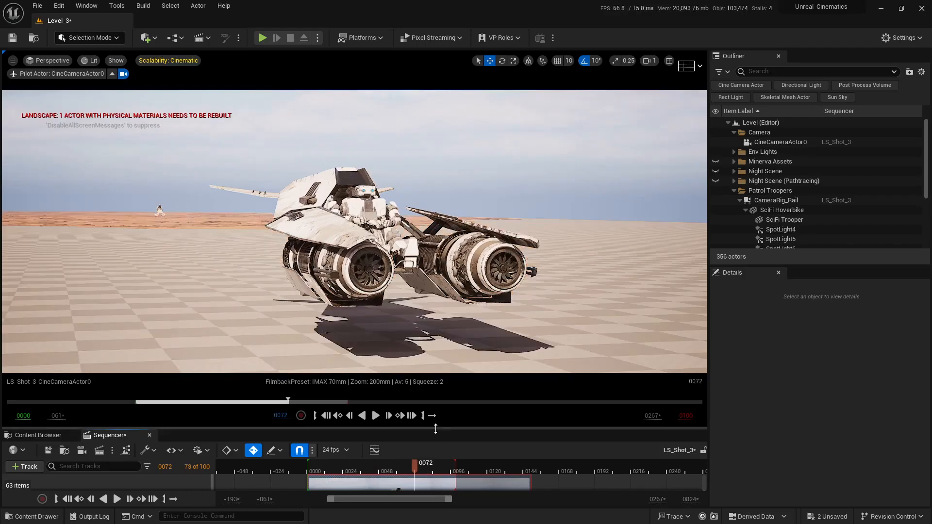
Restore the Sequencer's height and display the Advanced spline settings of CameraRig_Rail's RailSplineComponent
{"action": "left_click_drag", "start_coordinate": [435, 429], "coordinate": [496, 304]}
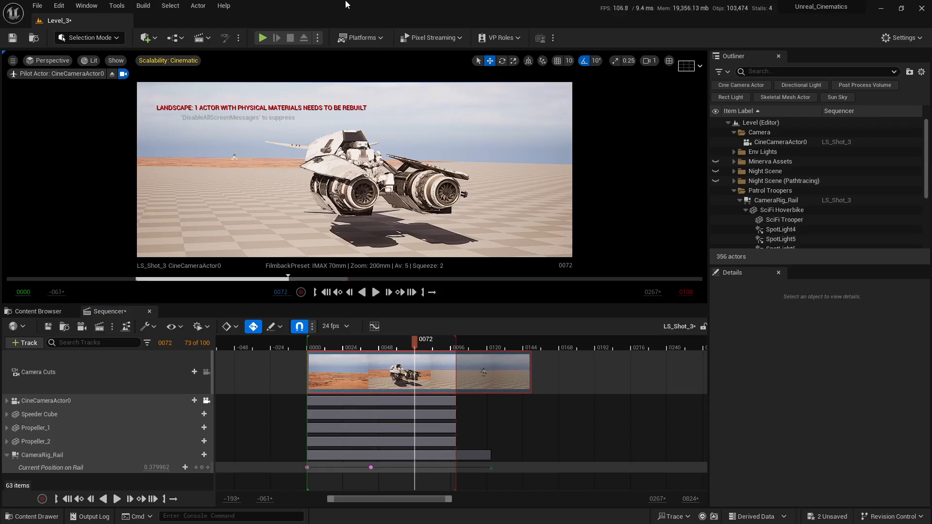
{"action": "left_click", "coordinate": [783, 203]}
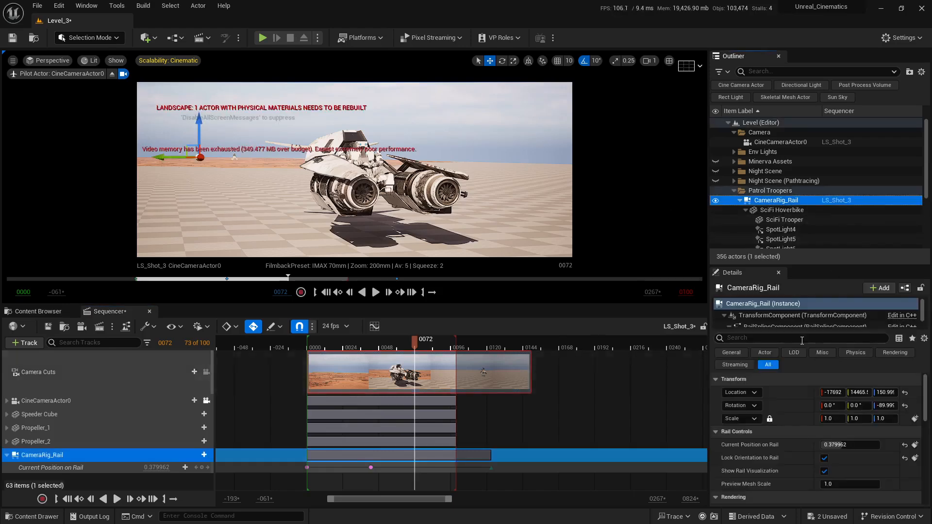
{"action": "left_click", "coordinate": [738, 313]}
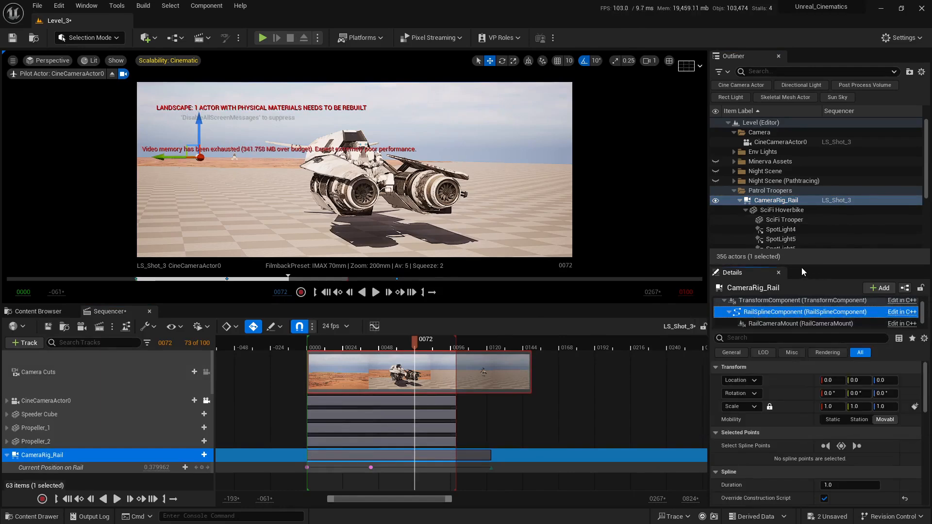
{"action": "left_click_drag", "start_coordinate": [802, 267], "coordinate": [801, 173]}
{"action": "scroll", "coordinate": [750, 426], "scroll_direction": "down", "scroll_amount": 3}
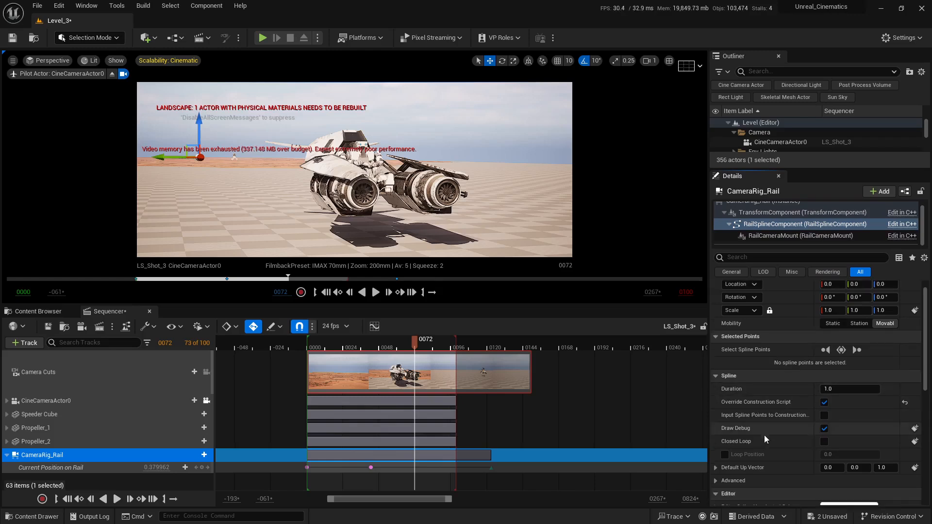
{"action": "left_click", "coordinate": [717, 420]}
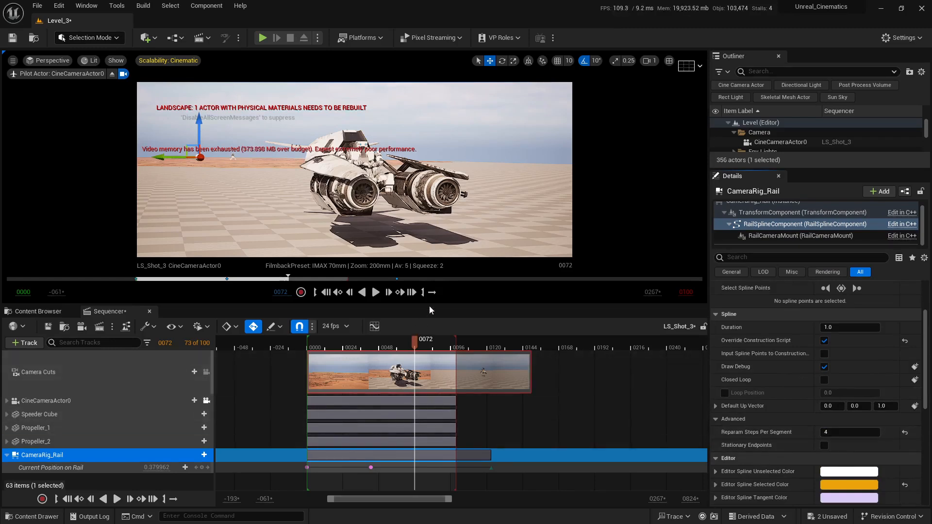
Enlarge the viewport and play the shot from frame 0 to examine the hoverbike's movement along the spline
{"action": "left_click_drag", "start_coordinate": [412, 305], "coordinate": [424, 459]}
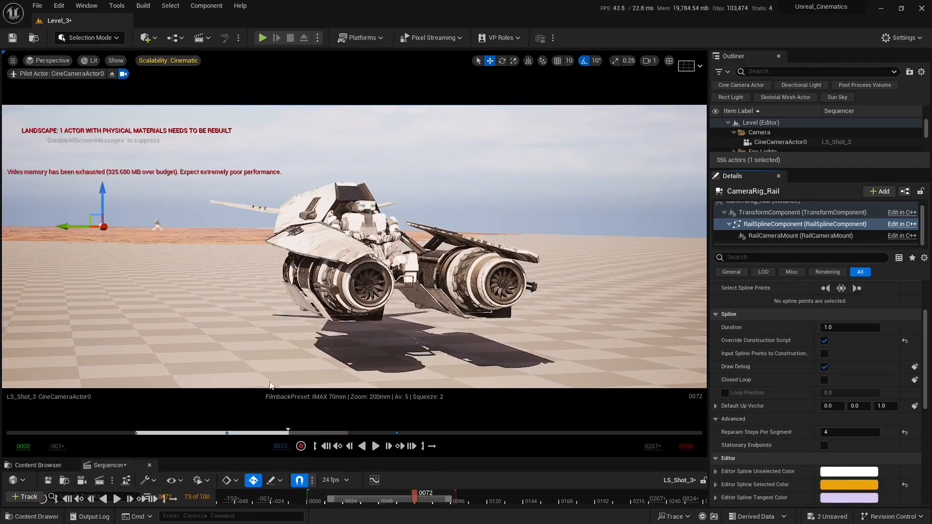
{"action": "left_click_drag", "start_coordinate": [382, 458], "coordinate": [388, 426]}
{"action": "left_click_drag", "start_coordinate": [321, 469], "coordinate": [308, 466]}
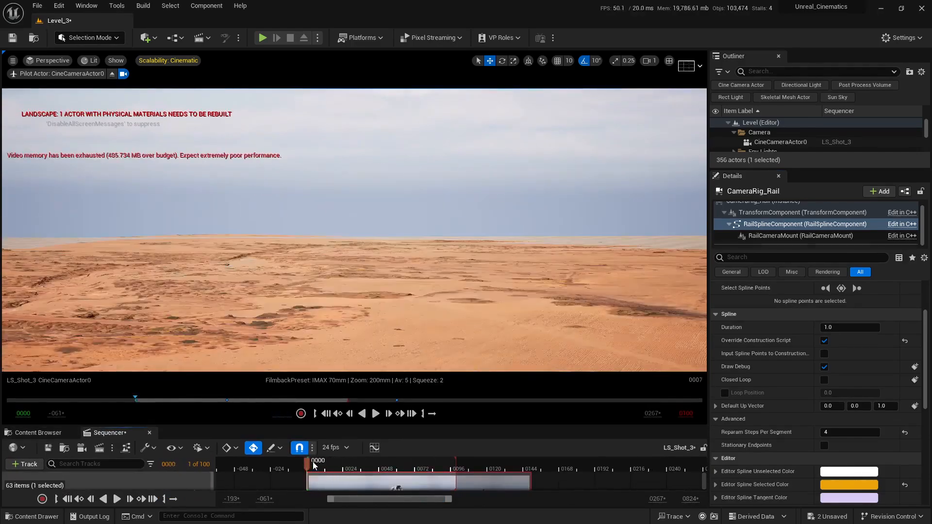
{"action": "left_click", "coordinate": [376, 414]}
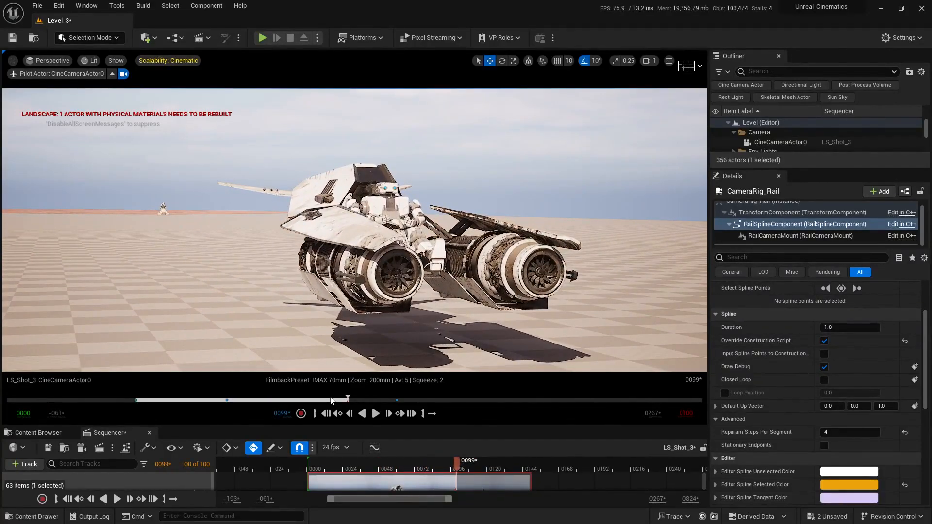
{"action": "key", "text": "space"}
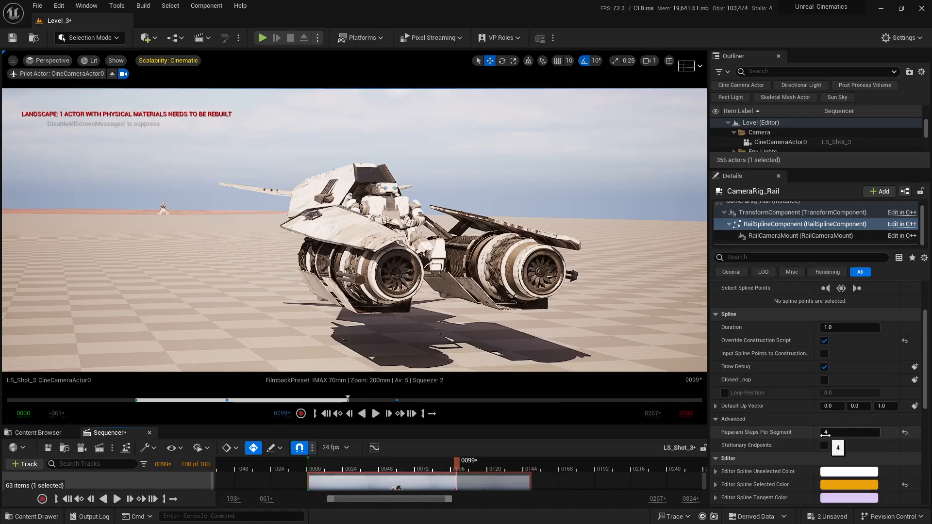
Set the rail spline's Reparam Steps Per Segment to 100 and replay the opening of the shot to check the motion
{"action": "left_click_drag", "start_coordinate": [826, 432], "coordinate": [879, 432]}
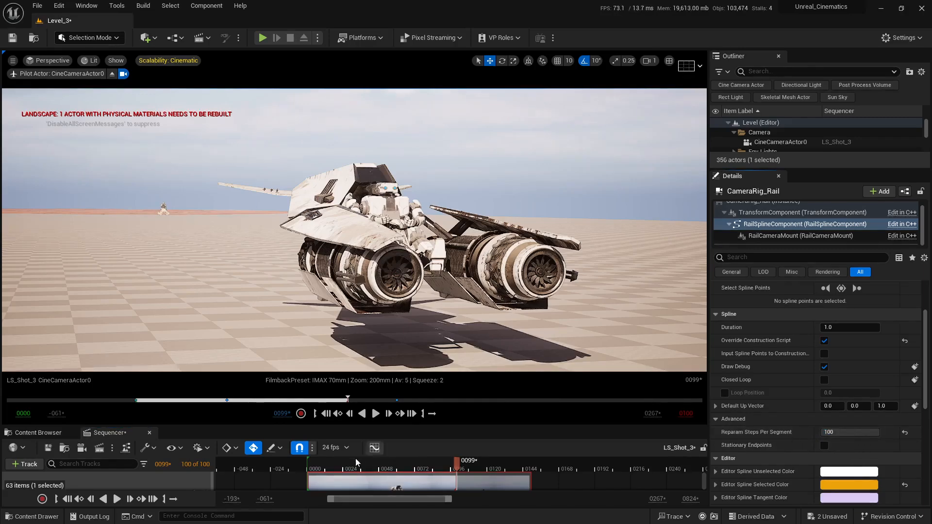
{"action": "left_click_drag", "start_coordinate": [356, 461], "coordinate": [308, 462]}
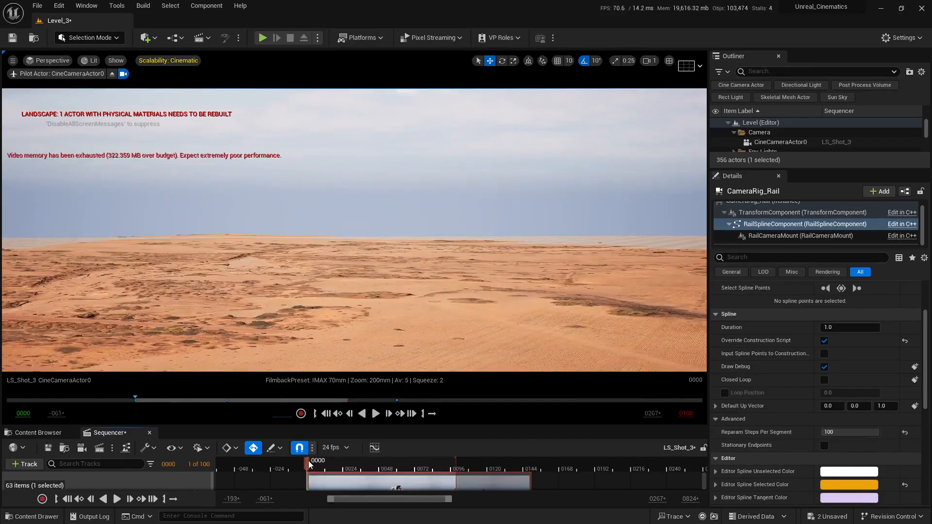
{"action": "left_click", "coordinate": [375, 414]}
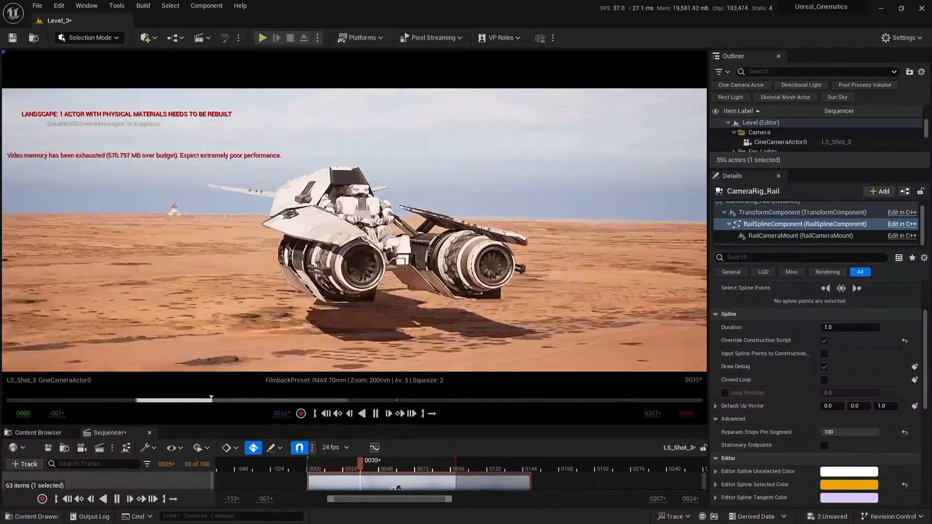
{"action": "left_click_drag", "start_coordinate": [371, 463], "coordinate": [315, 465]}
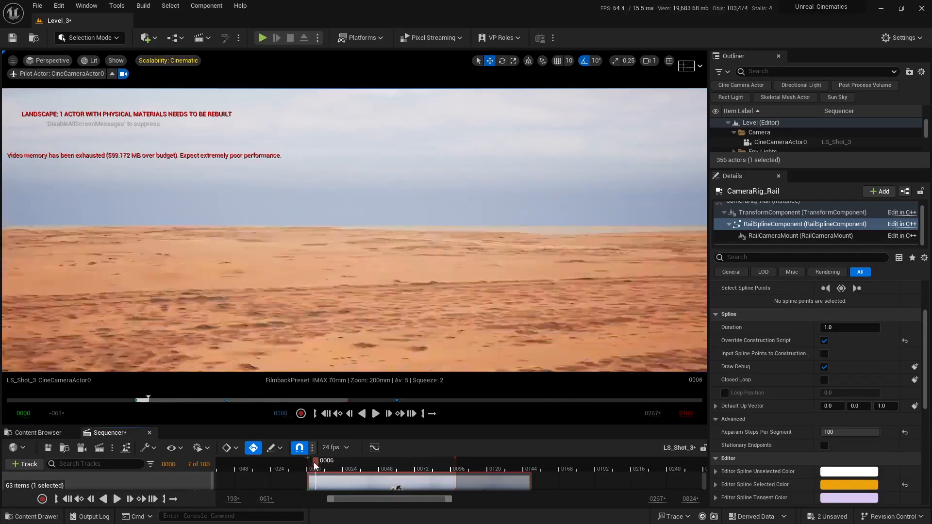
{"action": "key", "text": "space"}
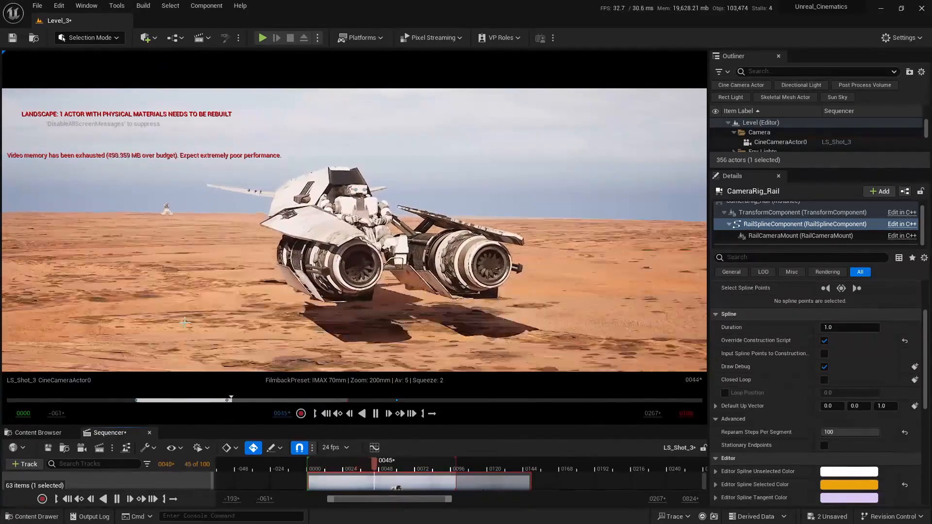
{"action": "key", "text": "space"}
Set Reparam Steps Per Segment back to 4 and replay the shot to compare the hoverbike's motion
{"action": "left_click_drag", "start_coordinate": [844, 432], "coordinate": [823, 432]}
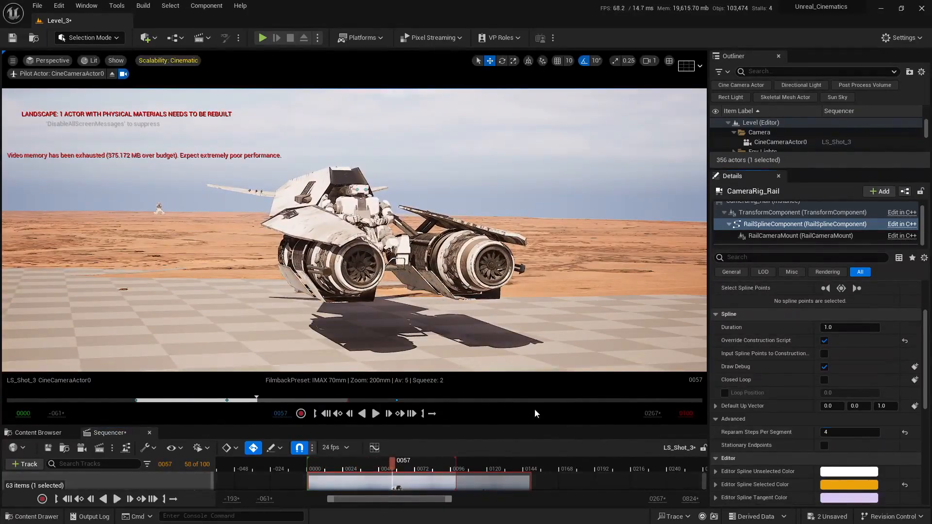
{"action": "left_click", "coordinate": [334, 461]}
{"action": "key", "text": "space"}
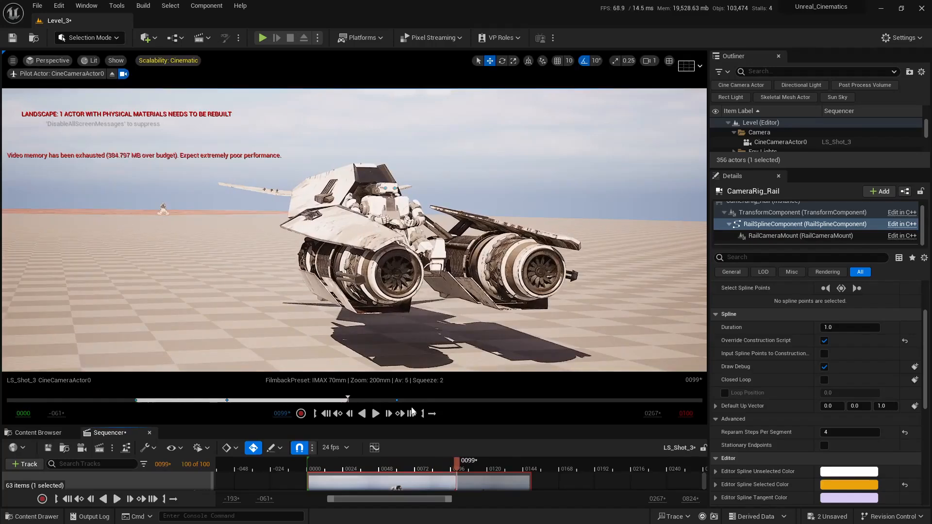
Set the Reparam Steps Per Segment of CameraRig_Rail's spline to 100
{"action": "left_click", "coordinate": [840, 431]}
{"action": "type", "text": "100"}
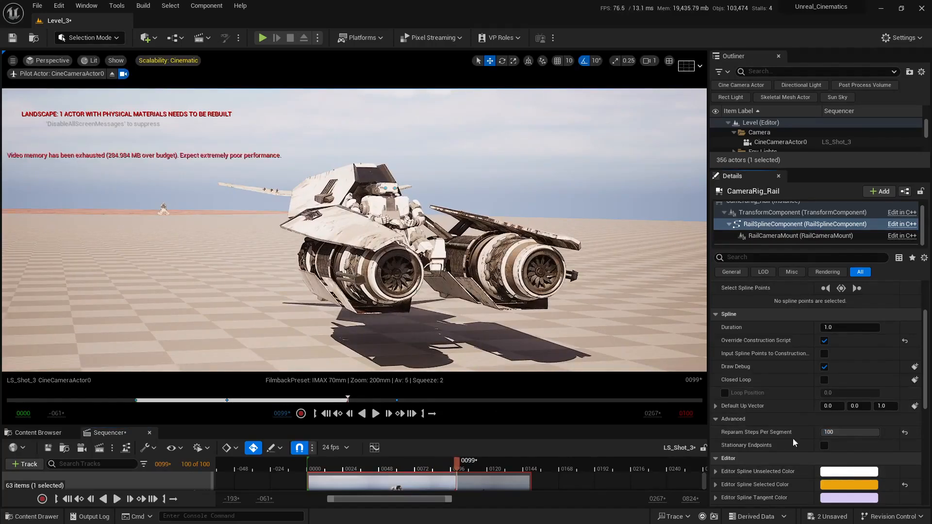
Save the modified Level_3 and LS_Shot_3 assets after enlarging the Sequencer area
{"action": "key", "text": "Return"}
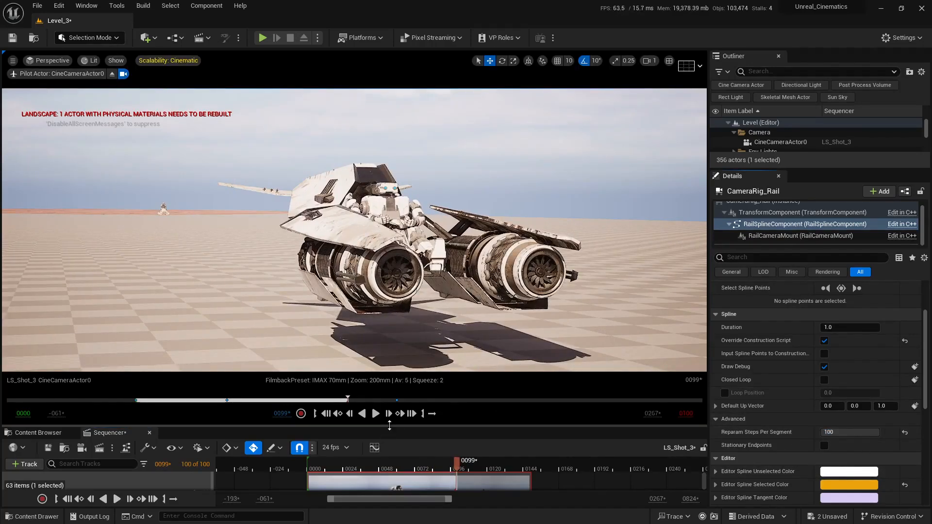
{"action": "left_click_drag", "start_coordinate": [388, 426], "coordinate": [389, 311]}
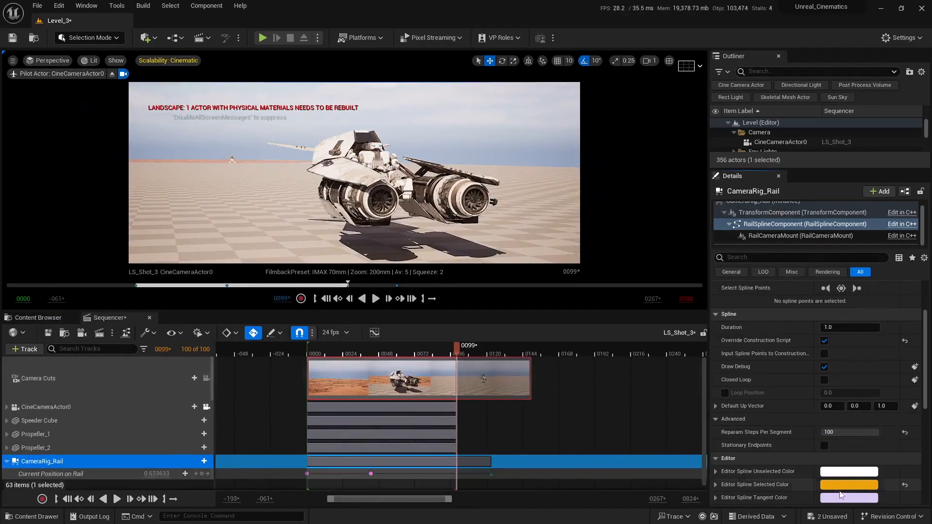
{"action": "left_click", "coordinate": [831, 520]}
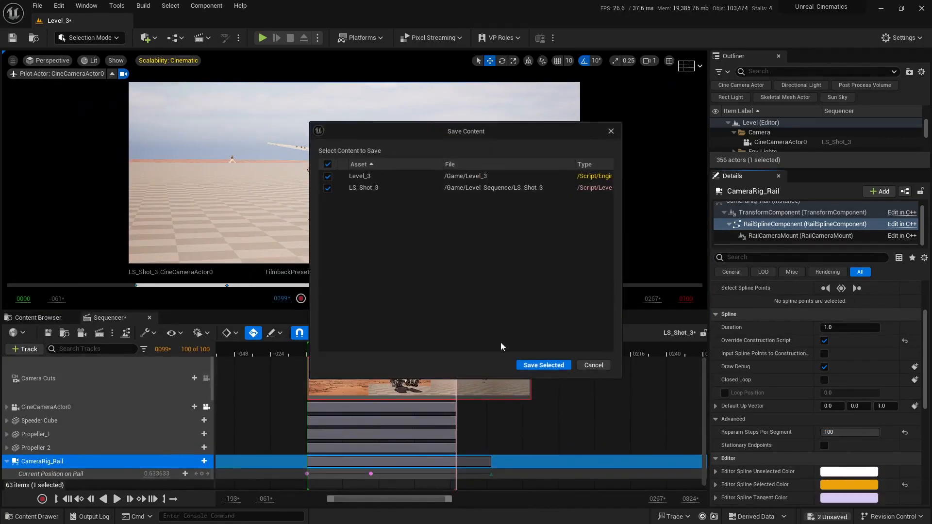
{"action": "left_click", "coordinate": [519, 362]}
Play the shot from frame 0 to check the hoverbike's motion along the rail
{"action": "left_click", "coordinate": [316, 349]}
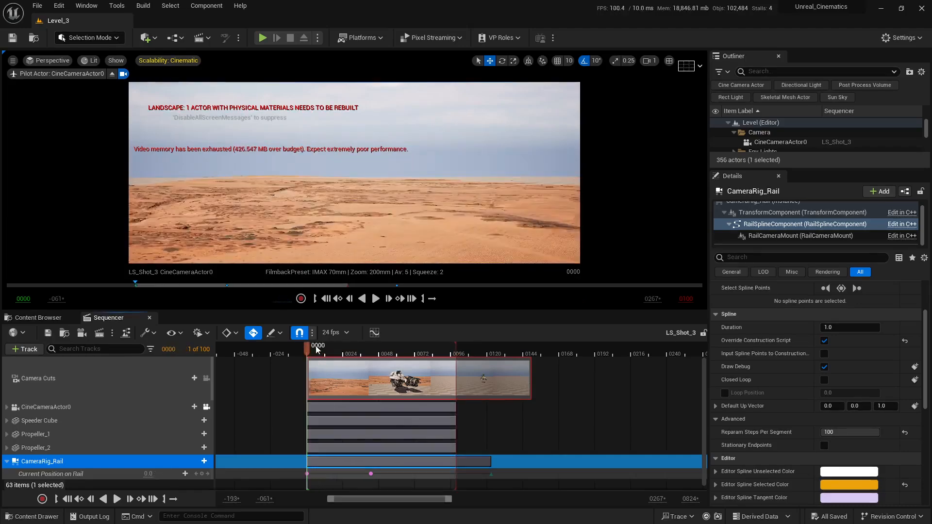
{"action": "key", "text": "space"}
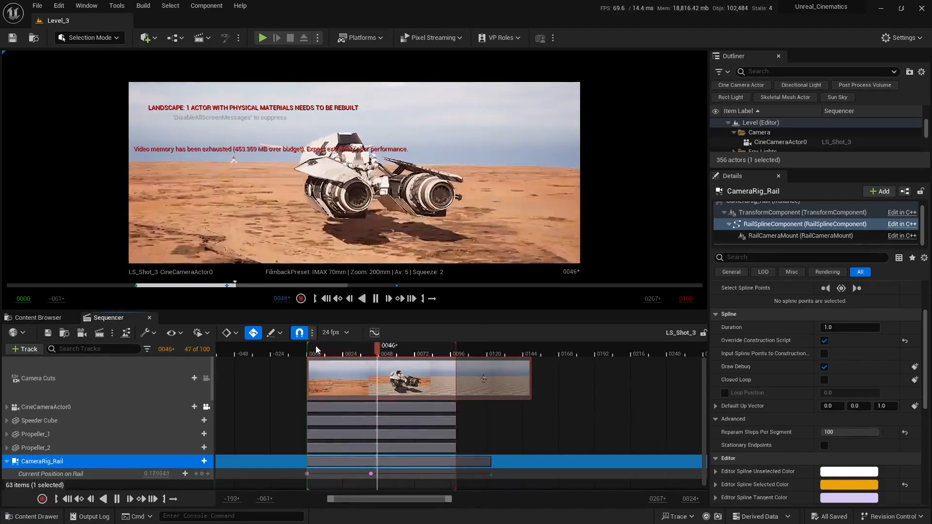
{"action": "key", "text": "space"}
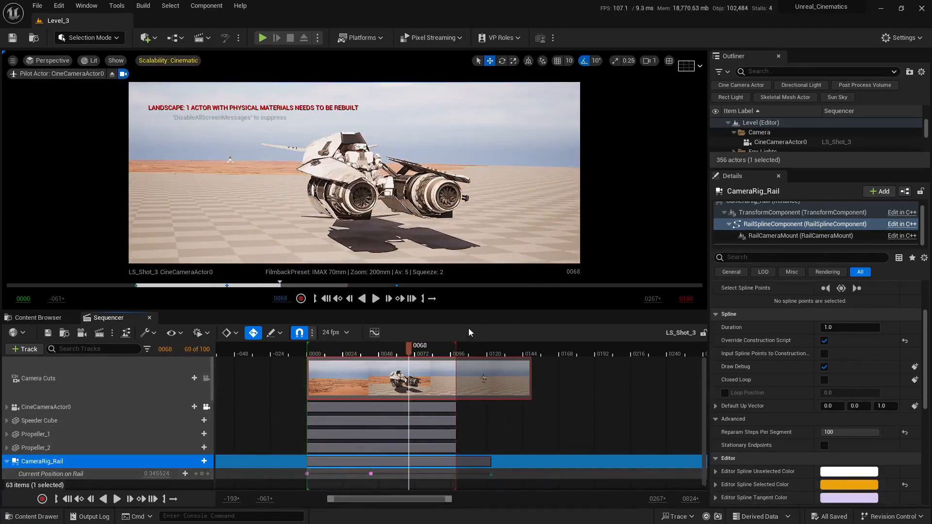
Deselect the rail and restore the two-pane viewport layout with the camera view beside the perspective view
{"action": "left_click_drag", "start_coordinate": [484, 311], "coordinate": [484, 246]}
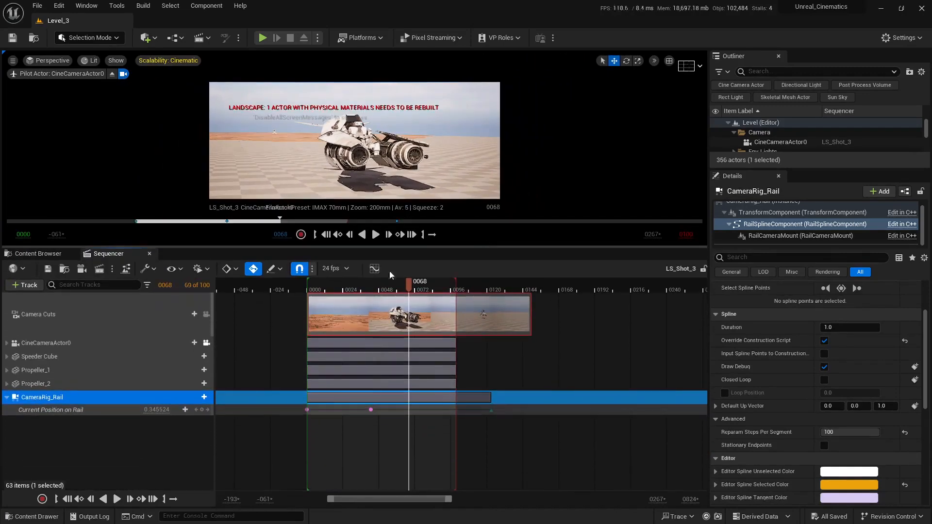
{"action": "left_click", "coordinate": [111, 467]}
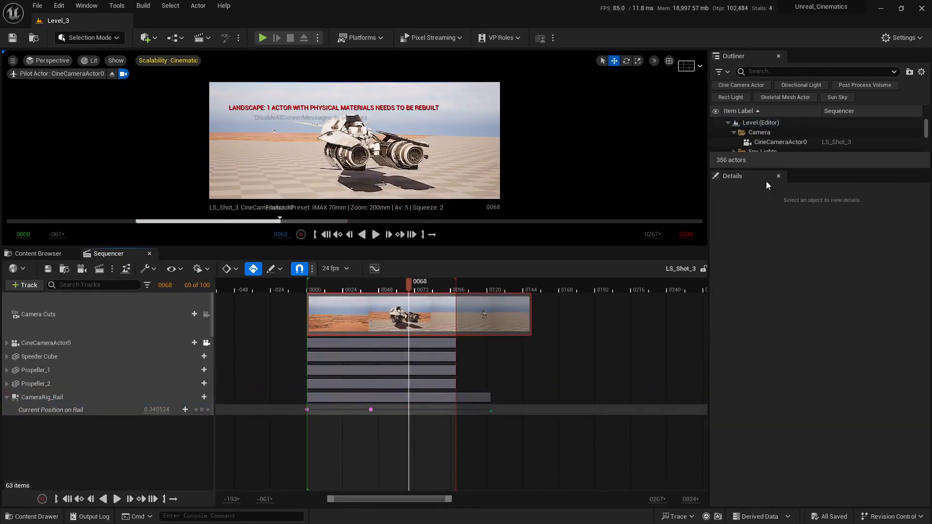
{"action": "left_click", "coordinate": [673, 66]}
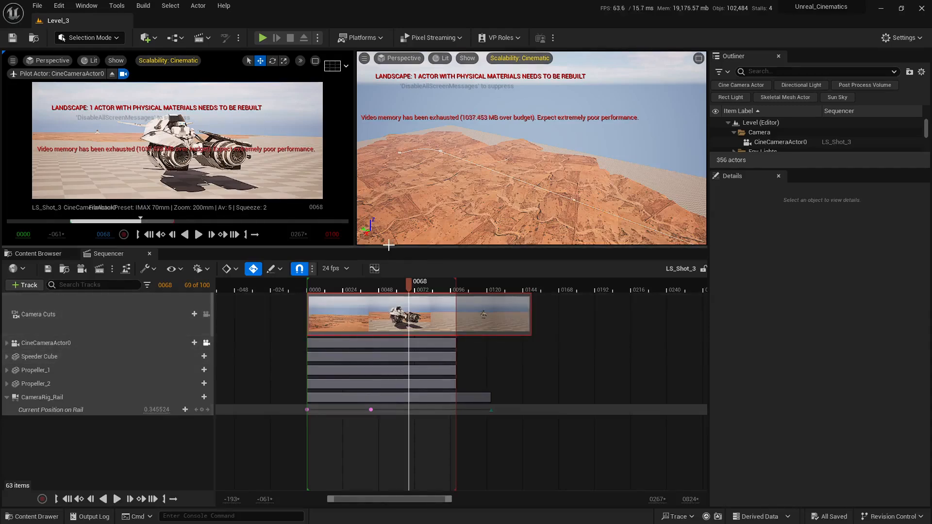
{"action": "left_click_drag", "start_coordinate": [387, 247], "coordinate": [387, 299]}
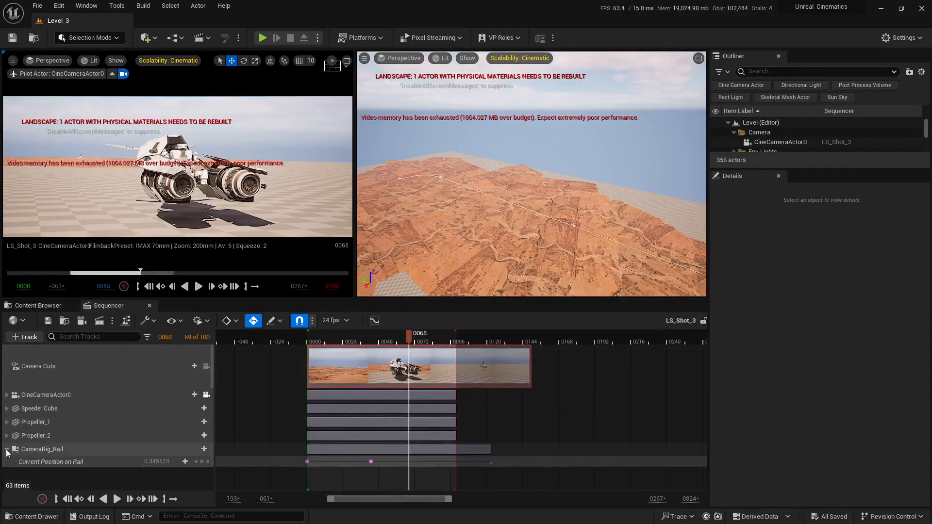
Collapse the CameraRig_Rail track in LS_Shot_3 and lock it
{"action": "double_click", "coordinate": [53, 450]}
{"action": "left_click", "coordinate": [53, 450]}
{"action": "right_click", "coordinate": [54, 451]}
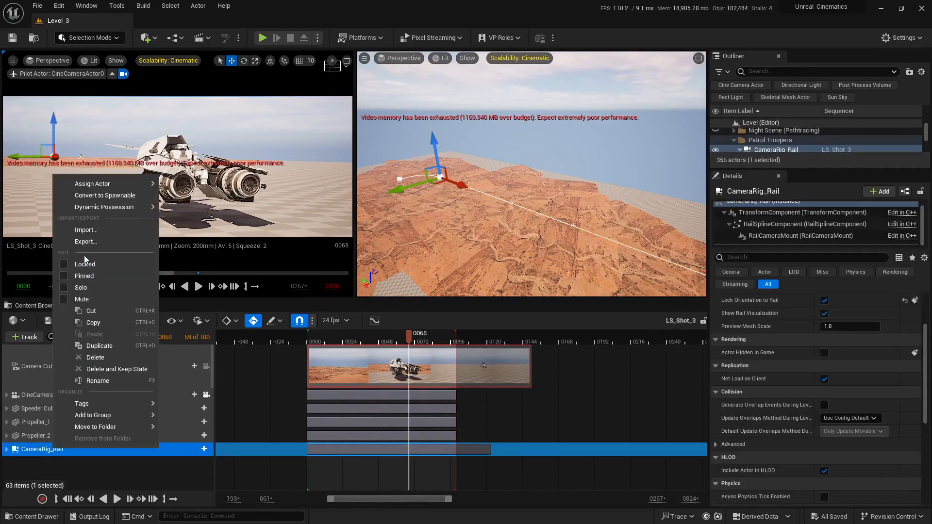
{"action": "left_click", "coordinate": [81, 271]}
{"action": "left_click", "coordinate": [159, 489]}
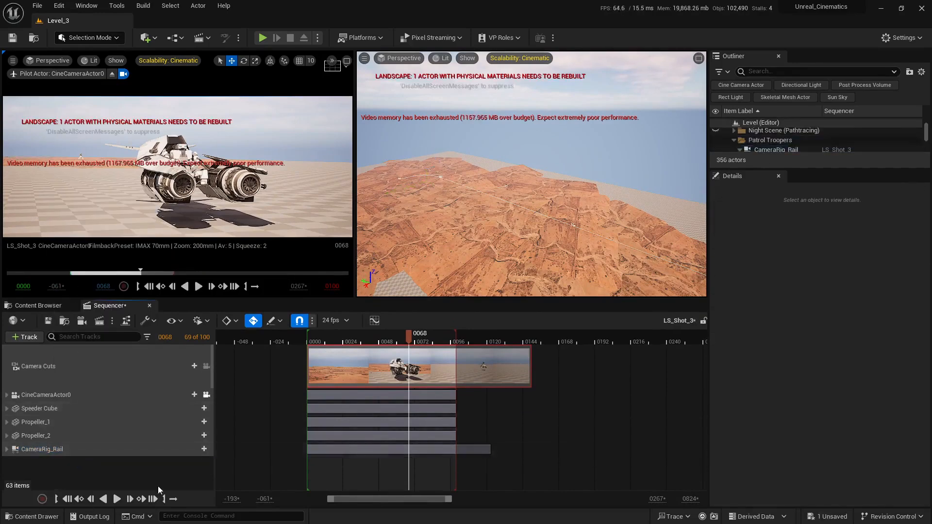
Maximize the perspective viewport and give it more height, framing the landscape around the existing rail
{"action": "right_click_drag", "start_coordinate": [550, 166], "coordinate": [439, 170]}
{"action": "left_click", "coordinate": [699, 58]}
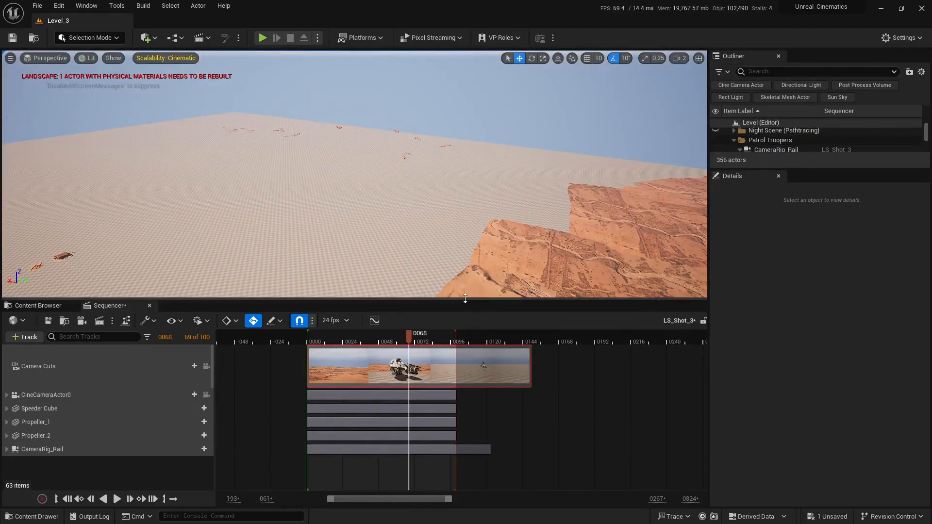
{"action": "left_click_drag", "start_coordinate": [467, 297], "coordinate": [477, 409]}
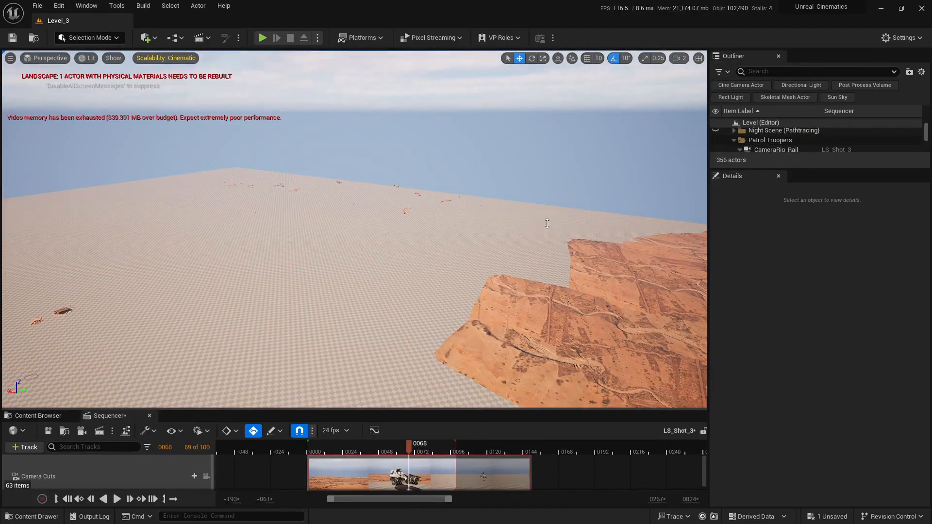
{"action": "right_click_drag", "start_coordinate": [547, 223], "coordinate": [676, 241]}
{"action": "key", "text": "w"}
Place a new Camera Rig Rail actor on the ground beside the existing rail and rotate it by -90 degrees
{"action": "left_click", "coordinate": [146, 37]}
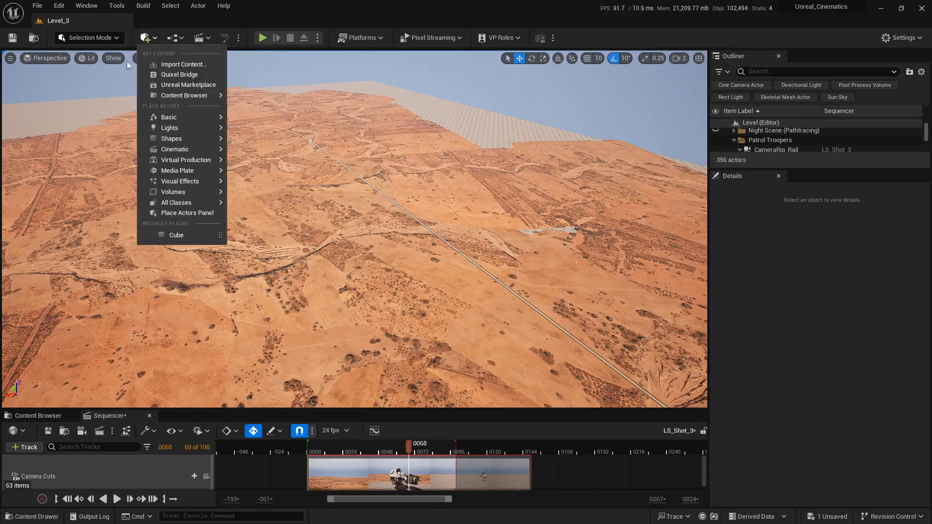
{"action": "mouse_move", "coordinate": [207, 149]}
{"action": "left_click_drag", "start_coordinate": [264, 189], "coordinate": [357, 220]}
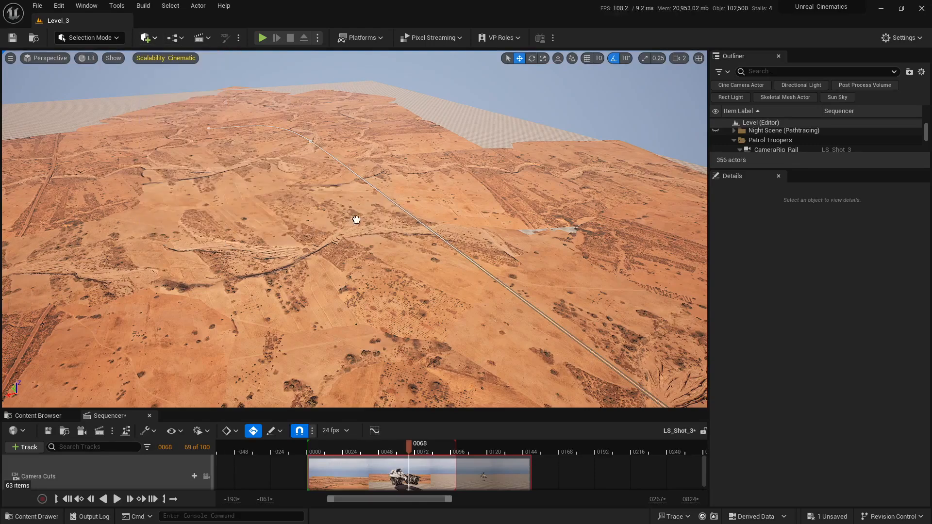
{"action": "left_click_drag", "start_coordinate": [371, 277], "coordinate": [372, 278]}
{"action": "key", "text": "w"}
{"action": "mouse_move", "coordinate": [371, 278]}
{"action": "right_mouse_down"}
{"action": "mouse_move", "coordinate": [367, 300]}
{"action": "mouse_move", "coordinate": [377, 282]}
{"action": "right_mouse_up"}
{"action": "scroll", "coordinate": [370, 286], "scroll_direction": "down", "scroll_amount": 2}
{"action": "key", "text": "e"}
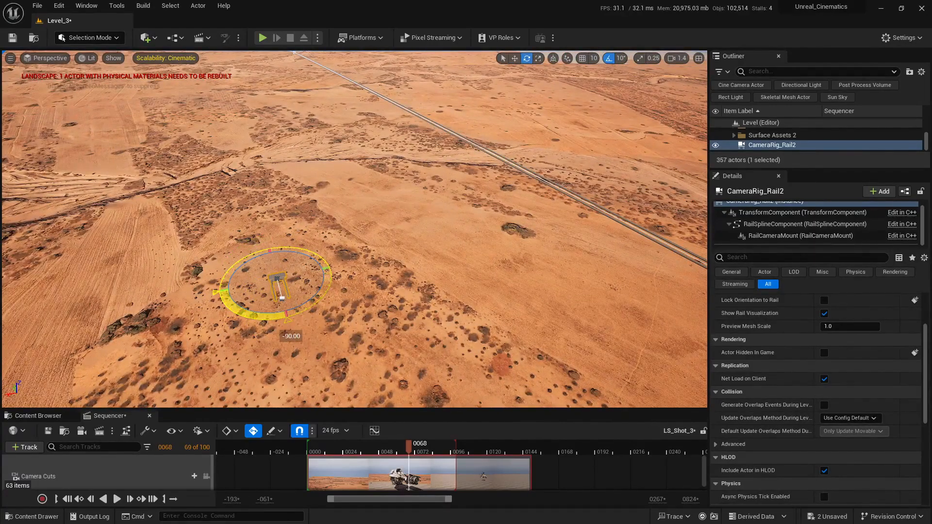
{"action": "right_click_drag", "start_coordinate": [288, 311], "coordinate": [313, 282]}
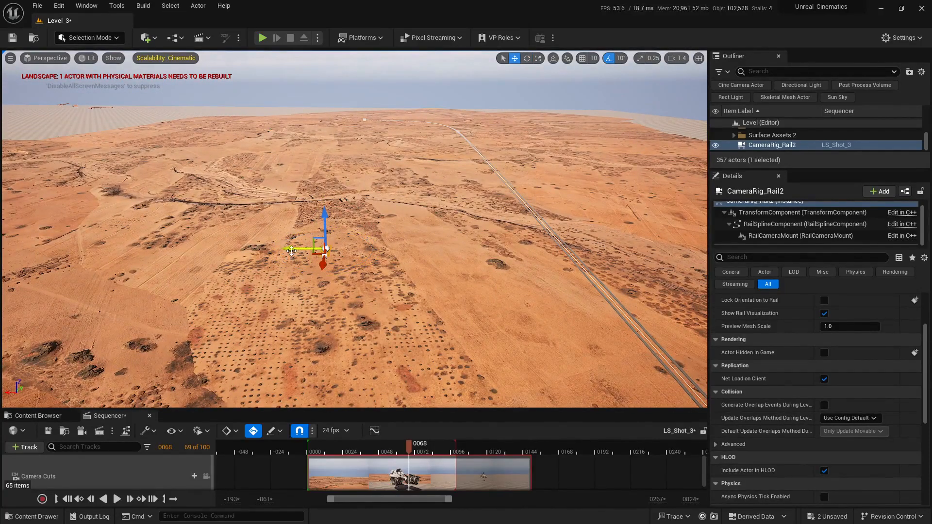
Stretch CameraRig_Rail2's spline end point far along its X axis to form a long straight rail
{"action": "right_click_drag", "start_coordinate": [393, 266], "coordinate": [401, 287]}
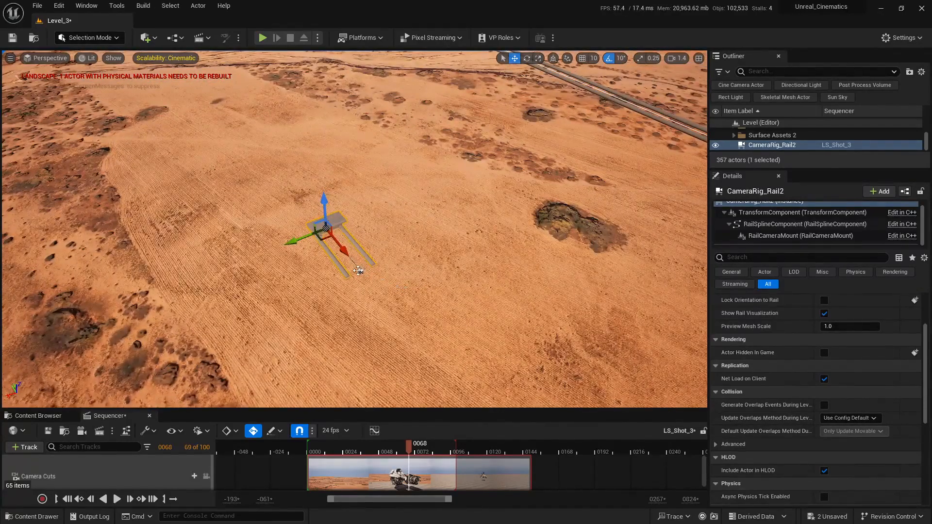
{"action": "scroll", "coordinate": [465, 224], "scroll_direction": "up", "scroll_amount": 2}
{"action": "right_click_drag", "start_coordinate": [493, 221], "coordinate": [319, 244]}
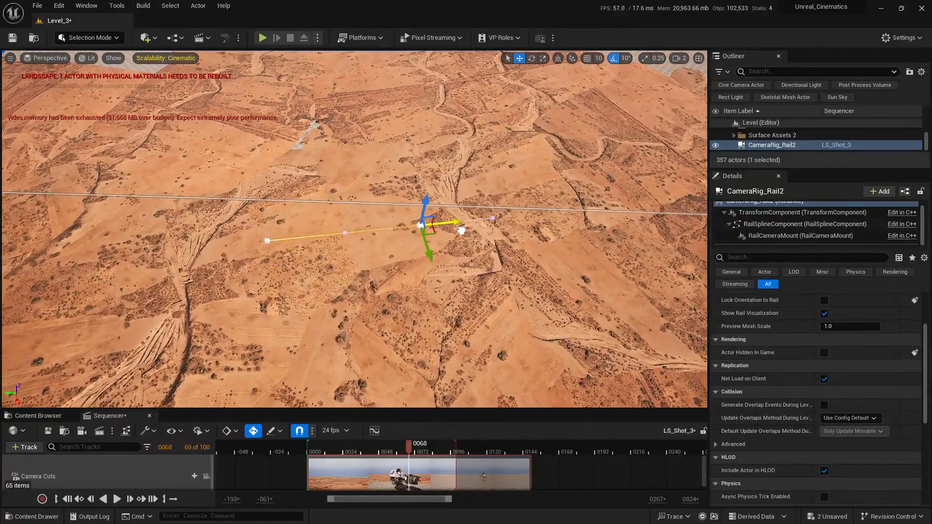
{"action": "right_click_drag", "start_coordinate": [462, 231], "coordinate": [421, 229]}
{"action": "left_click", "coordinate": [781, 147]}
{"action": "scroll", "coordinate": [413, 220], "scroll_direction": "down", "scroll_amount": 1}
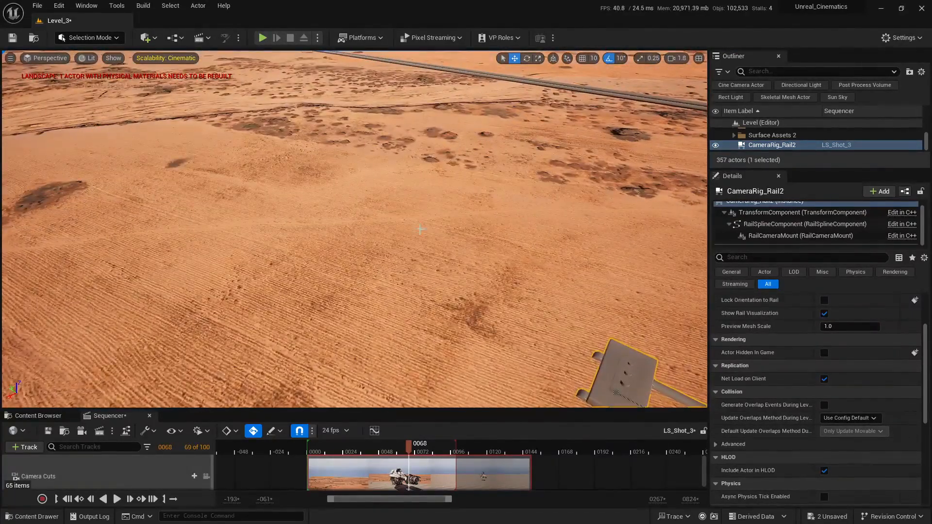
{"action": "key", "text": "f"}
{"action": "left_click_drag", "start_coordinate": [377, 351], "coordinate": [437, 351], "text": "alt"}
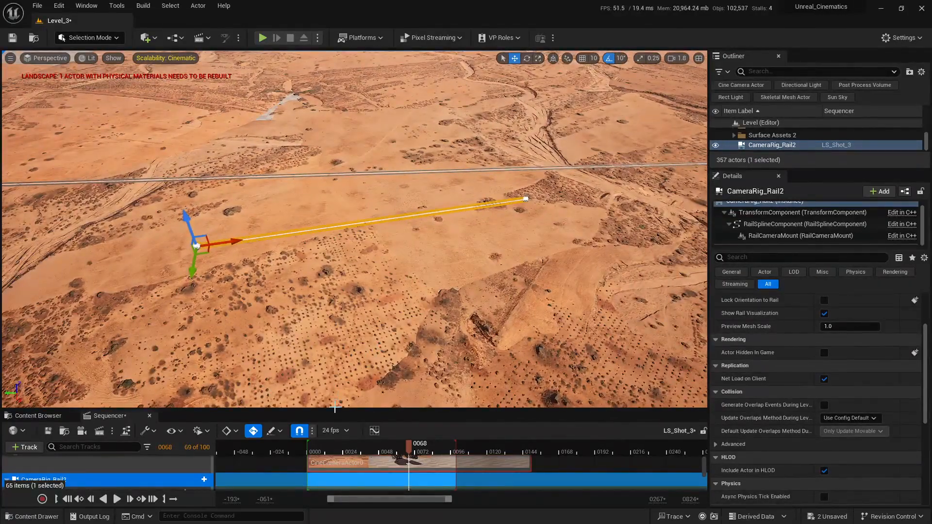
Delete the CameraRig_Rail2 track from Sequencer and lock the LS_Shot_3 sequence against editing
{"action": "left_click_drag", "start_coordinate": [335, 409], "coordinate": [334, 227]}
{"action": "left_click", "coordinate": [66, 434]}
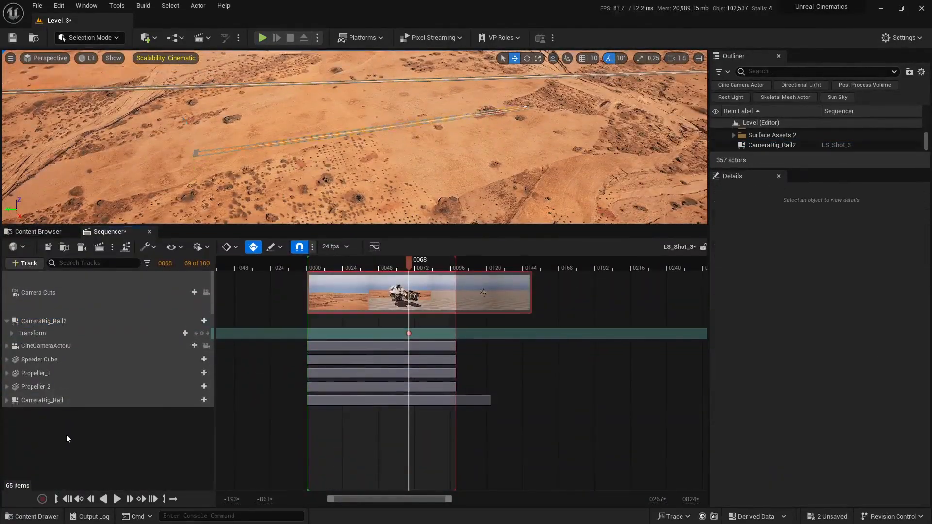
{"action": "left_click", "coordinate": [62, 320]}
{"action": "key", "text": "Delete"}
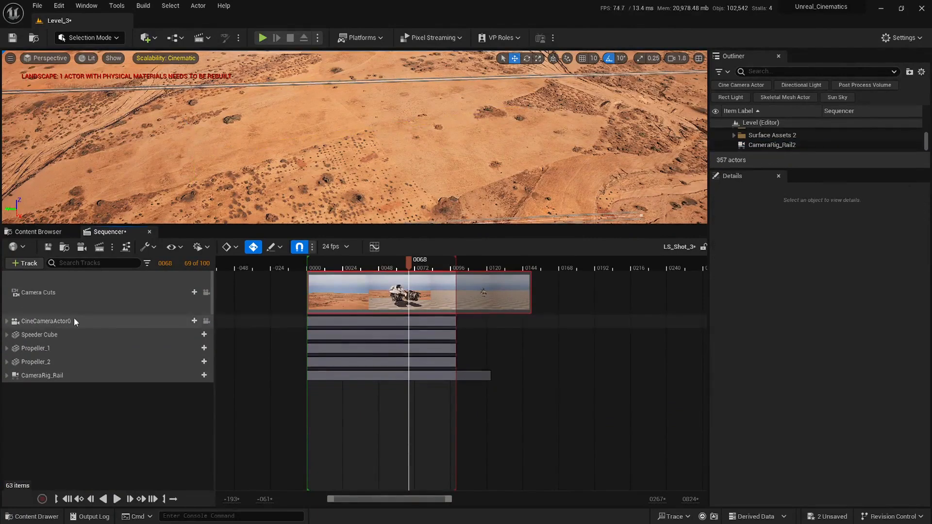
{"action": "left_click", "coordinate": [704, 247]}
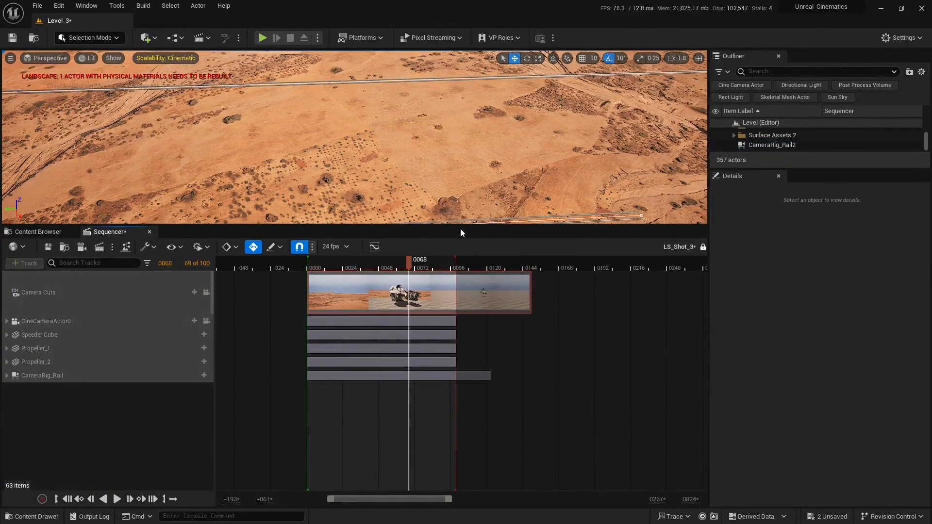
Select CameraRig_Rail2 in the enlarged viewport and examine its placement alongside the first rail
{"action": "left_click_drag", "start_coordinate": [460, 226], "coordinate": [436, 377]}
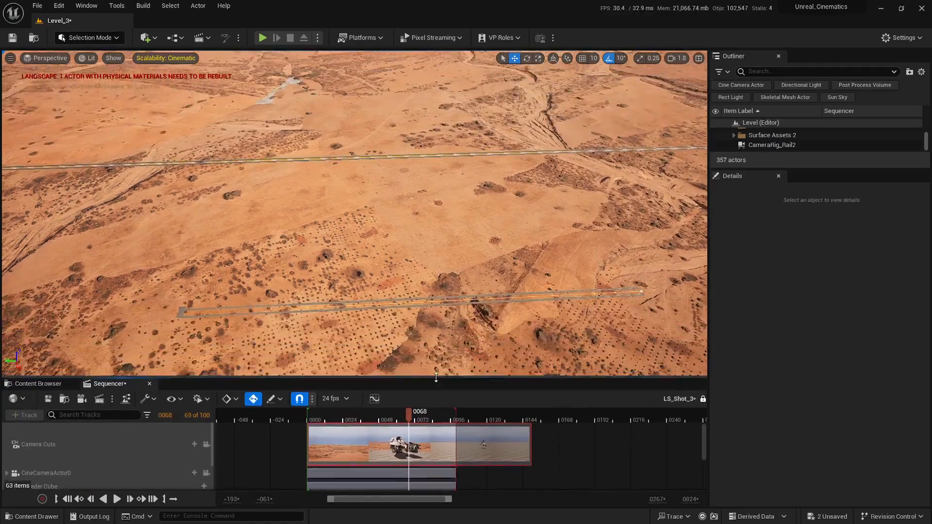
{"action": "mouse_move", "coordinate": [403, 251]}
{"action": "right_mouse_down"}
{"action": "mouse_move", "coordinate": [369, 257]}
{"action": "mouse_move", "coordinate": [388, 243]}
{"action": "mouse_move", "coordinate": [403, 251]}
{"action": "right_mouse_up"}
{"action": "key", "text": "w"}
{"action": "scroll", "coordinate": [403, 251], "scroll_direction": "down", "scroll_amount": 2}
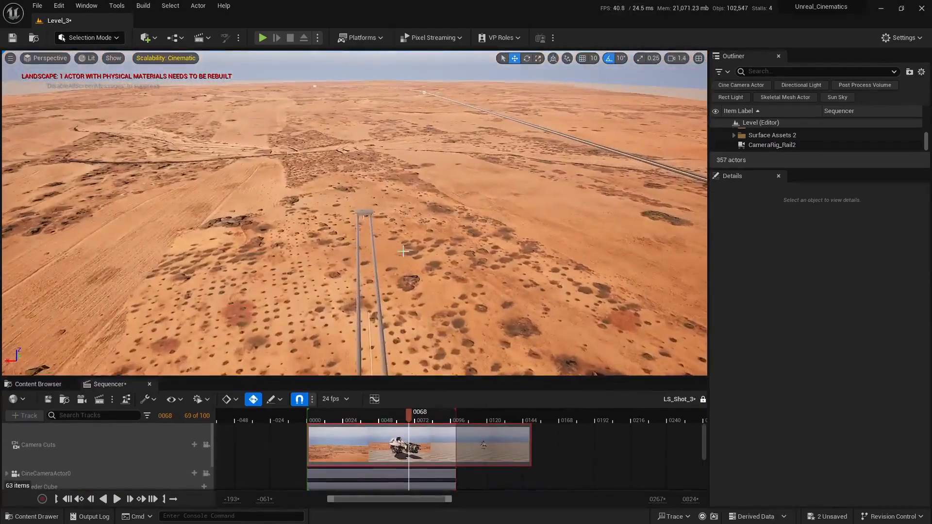
{"action": "left_click", "coordinate": [365, 213]}
{"action": "key", "text": "s"}
{"action": "right_click_drag", "start_coordinate": [364, 212], "coordinate": [418, 216]}
{"action": "scroll", "coordinate": [365, 212], "scroll_direction": "up", "scroll_amount": 1}
{"action": "key", "text": "s"}
{"action": "scroll", "coordinate": [366, 231], "scroll_direction": "up", "scroll_amount": 1}
{"action": "key", "text": "w"}
{"action": "scroll", "coordinate": [367, 230], "scroll_direction": "up", "scroll_amount": 1}
{"action": "key", "text": "w"}
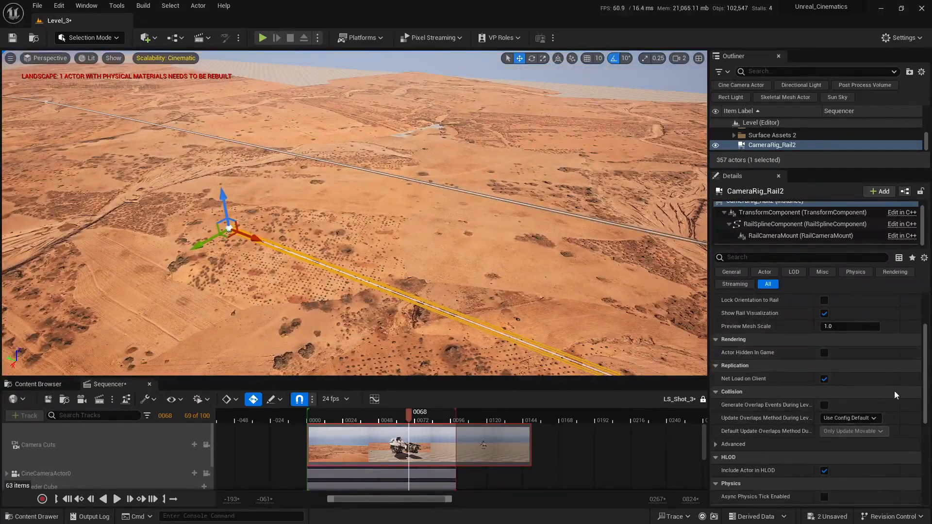
Copy the Location values of CameraRig_Rail2
{"action": "left_click_drag", "start_coordinate": [927, 327], "coordinate": [928, 299]}
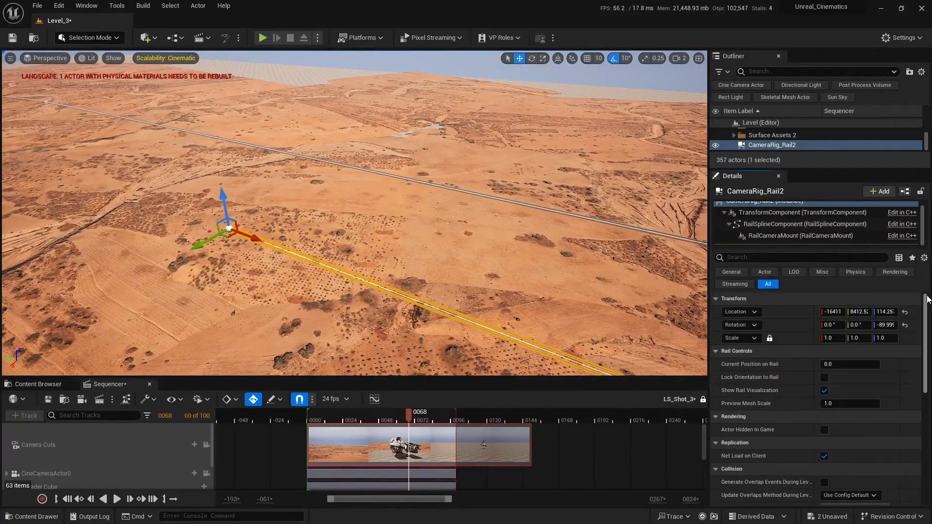
{"action": "right_click", "coordinate": [791, 310]}
{"action": "left_click", "coordinate": [835, 315]}
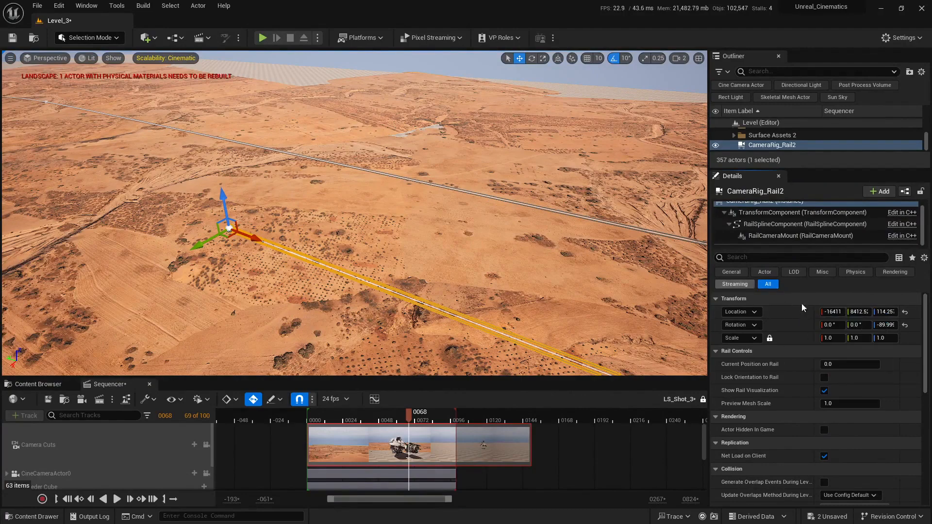
{"action": "key", "text": "d"}
{"action": "right_click_drag", "start_coordinate": [331, 167], "coordinate": [296, 165]}
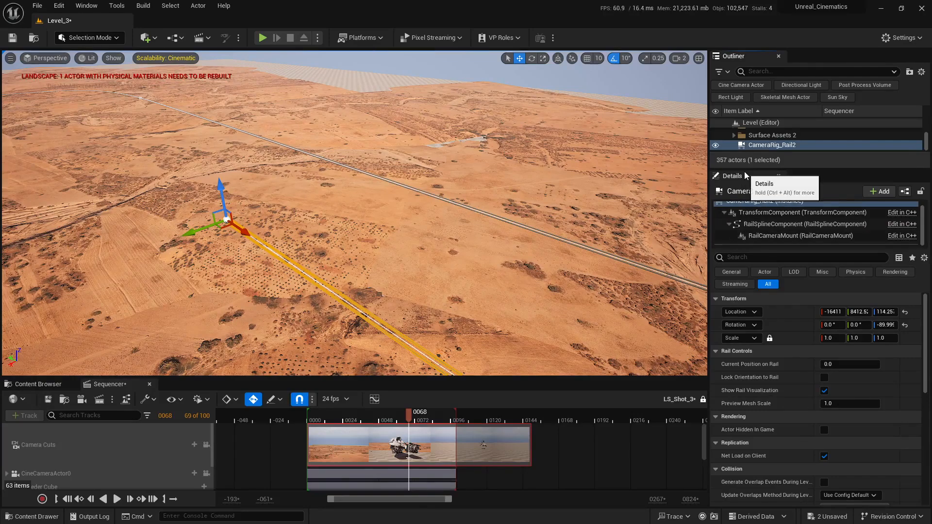
Enlarge the Outliner and move CameraRig_Rail2 into the Patrol Troopers folder
{"action": "left_click_drag", "start_coordinate": [744, 169], "coordinate": [745, 365]}
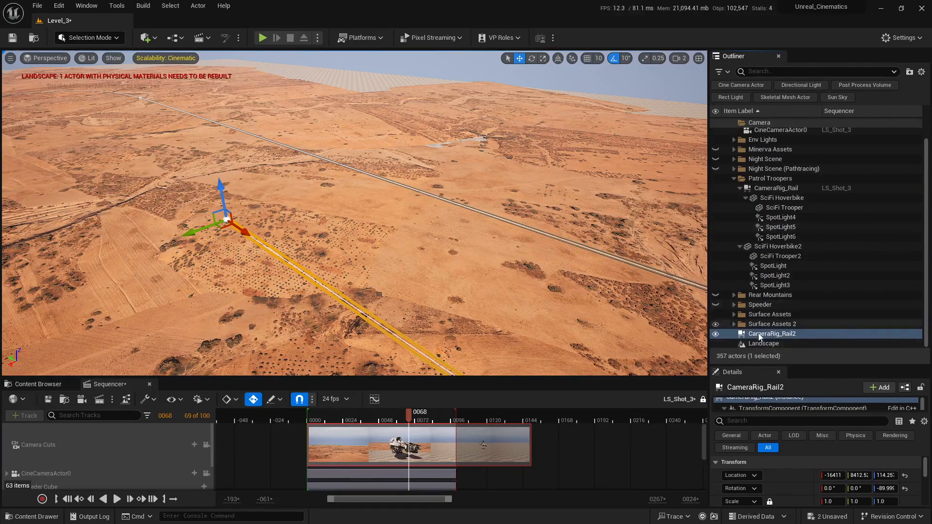
{"action": "left_click_drag", "start_coordinate": [760, 336], "coordinate": [831, 283]}
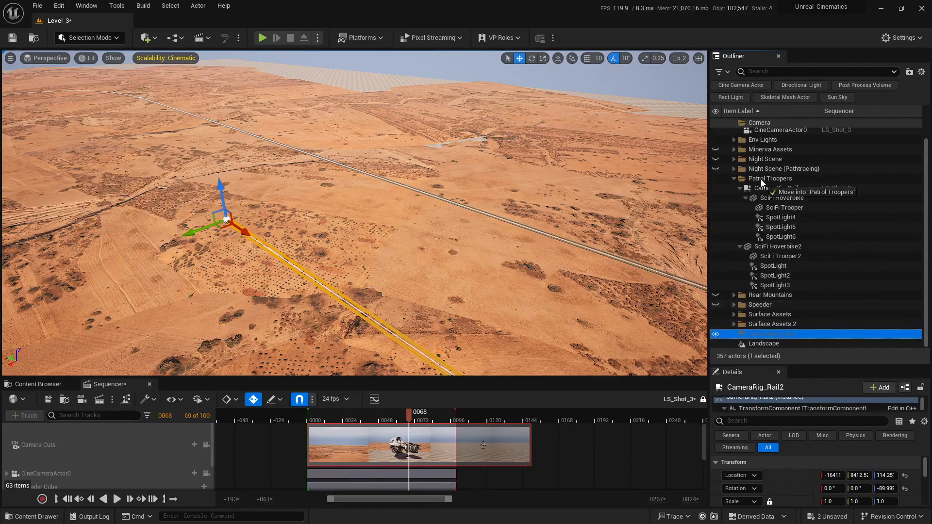
{"action": "left_click_drag", "start_coordinate": [761, 182], "coordinate": [761, 183]}
Paste the copied rail location onto SciFi Hoverbike2 so it sits at the start of CameraRig_Rail2
{"action": "left_click", "coordinate": [718, 258]}
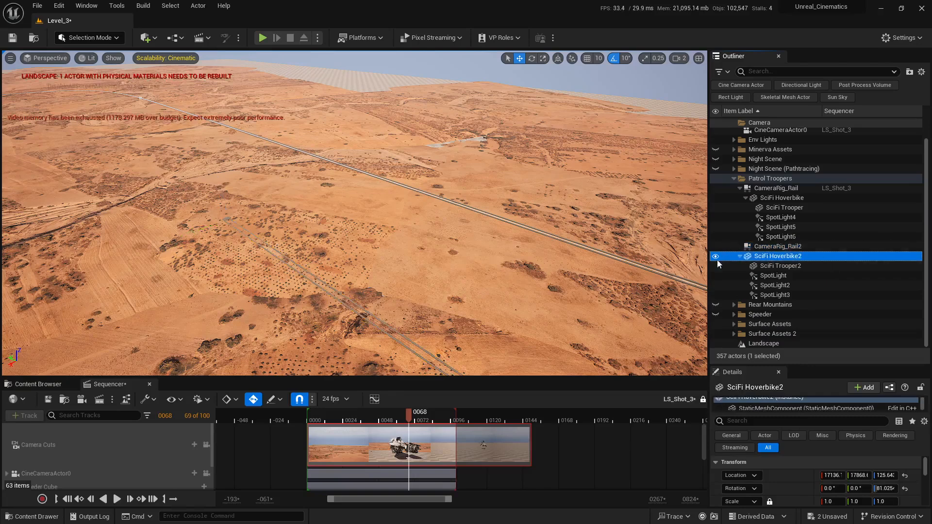
{"action": "right_click", "coordinate": [783, 479]}
{"action": "left_click", "coordinate": [808, 439]}
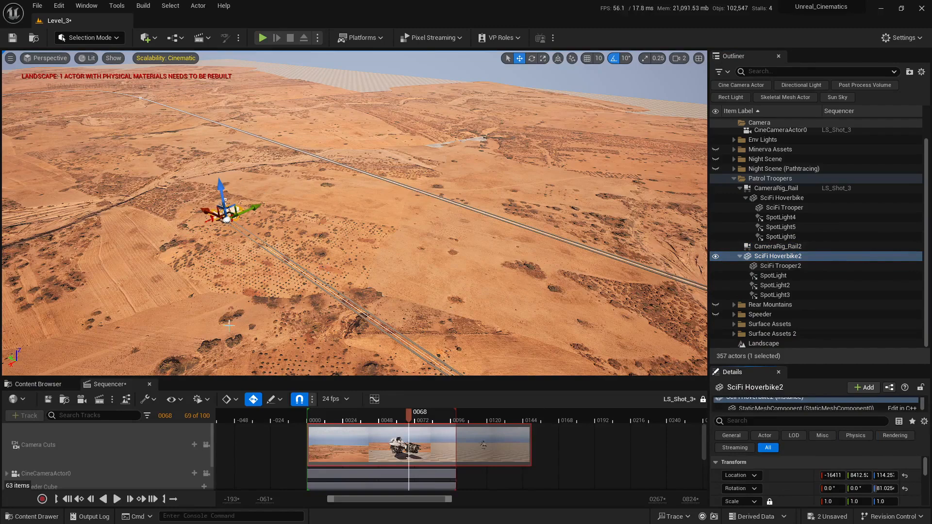
Attach SciFi Hoverbike2 to CameraRig_Rail2 and rotate it about its vertical axis to face along the rail
{"action": "key", "text": "f"}
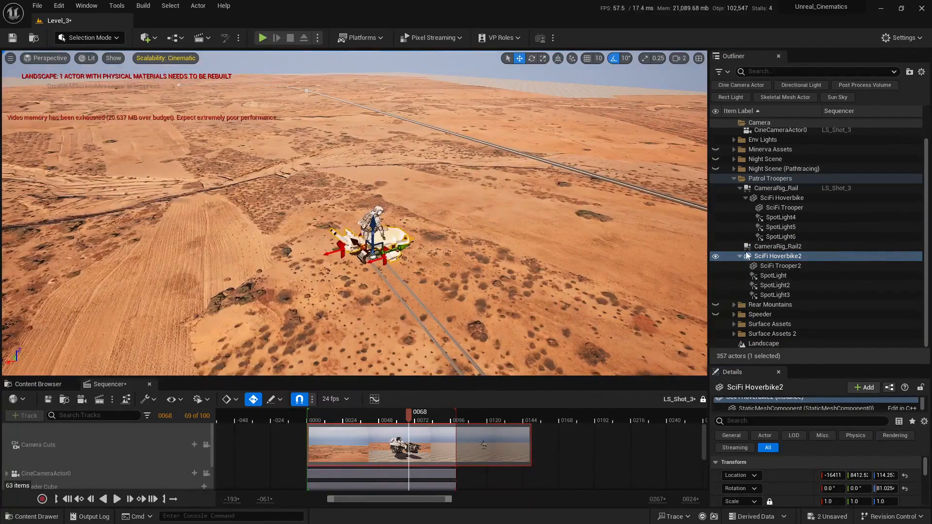
{"action": "mouse_move", "coordinate": [767, 261]}
{"action": "left_mouse_down"}
{"action": "mouse_move", "coordinate": [788, 244]}
{"action": "mouse_move", "coordinate": [772, 249]}
{"action": "left_mouse_up"}
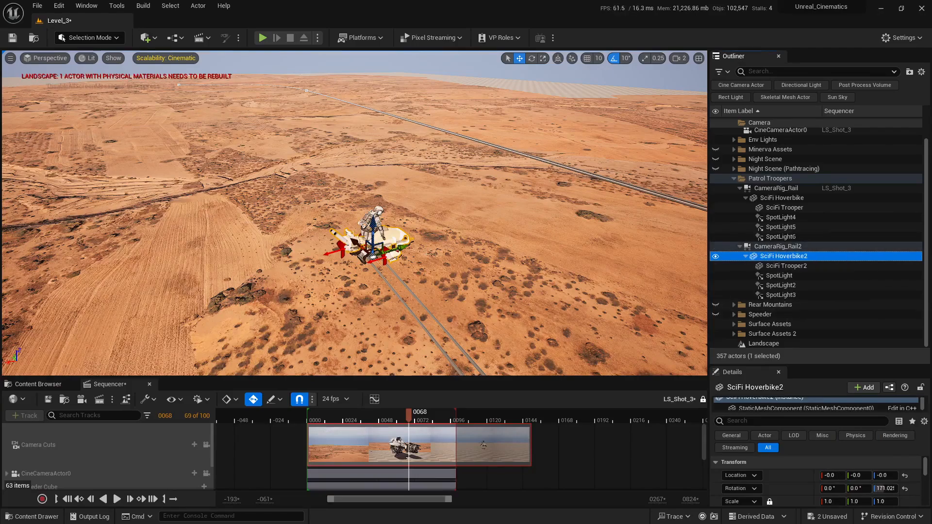
{"action": "key", "text": "d"}
{"action": "right_click_drag", "start_coordinate": [486, 218], "coordinate": [369, 199]}
{"action": "scroll", "coordinate": [466, 213], "scroll_direction": "down", "scroll_amount": 2}
{"action": "right_click_drag", "start_coordinate": [373, 263], "coordinate": [373, 281]}
{"action": "key", "text": "e"}
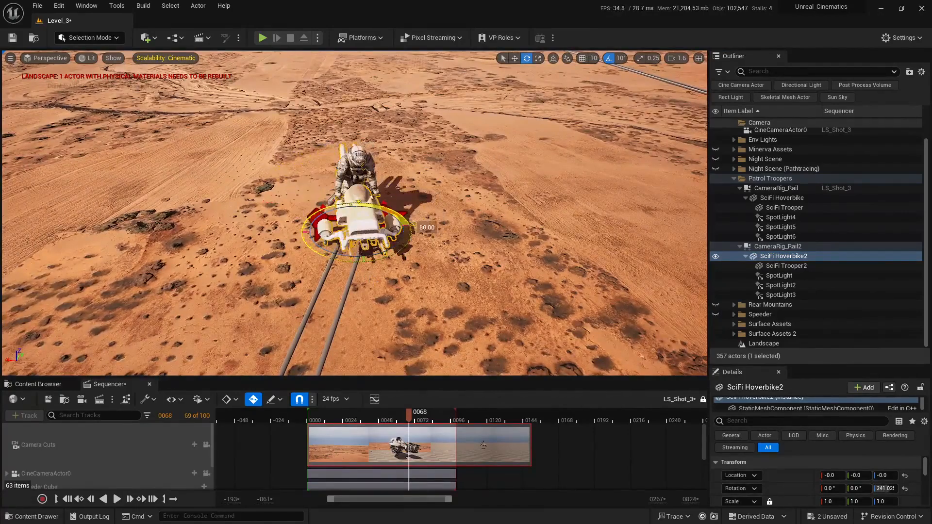
{"action": "key", "text": "w"}
Select CameraRig_Rail2 and move its far spline point well beyond the edge of the desert terrain, adjusting its height
{"action": "key", "text": "s"}
{"action": "right_click_drag", "start_coordinate": [411, 236], "coordinate": [558, 200]}
{"action": "scroll", "coordinate": [398, 233], "scroll_direction": "down", "scroll_amount": 4}
{"action": "key", "text": "w"}
{"action": "scroll", "coordinate": [391, 225], "scroll_direction": "down", "scroll_amount": 2}
{"action": "key", "text": "w"}
{"action": "scroll", "coordinate": [404, 246], "scroll_direction": "down", "scroll_amount": 1}
{"action": "key", "text": "s"}
{"action": "scroll", "coordinate": [407, 230], "scroll_direction": "up", "scroll_amount": 10}
{"action": "key", "text": "s"}
{"action": "key", "text": "w"}
{"action": "scroll", "coordinate": [440, 200], "scroll_direction": "down", "scroll_amount": 6}
{"action": "left_click", "coordinate": [464, 328]}
{"action": "key", "text": "s"}
{"action": "scroll", "coordinate": [507, 212], "scroll_direction": "up", "scroll_amount": 6}
{"action": "scroll", "coordinate": [558, 200], "scroll_direction": "up", "scroll_amount": 1}
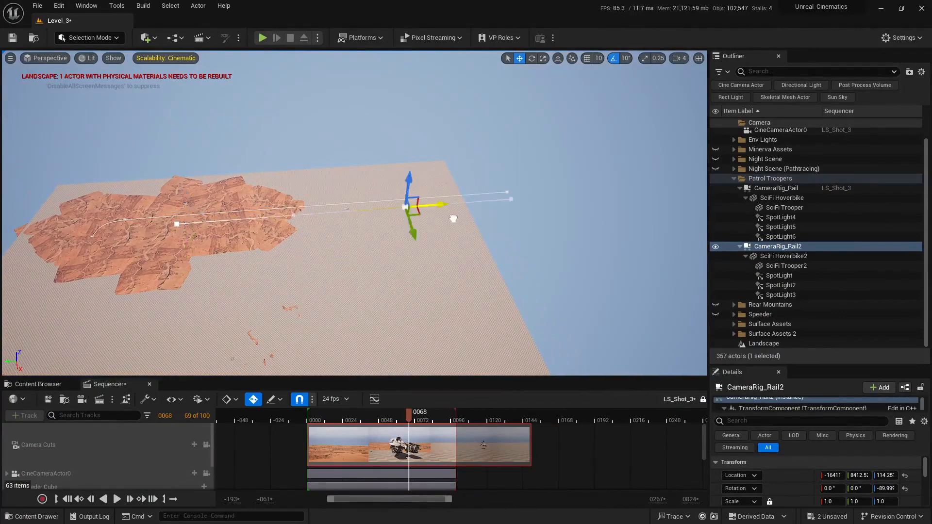
{"action": "mouse_move", "coordinate": [500, 194]}
{"action": "right_mouse_down"}
{"action": "mouse_move", "coordinate": [466, 192]}
{"action": "mouse_move", "coordinate": [517, 194]}
{"action": "mouse_move", "coordinate": [500, 187]}
{"action": "right_mouse_up"}
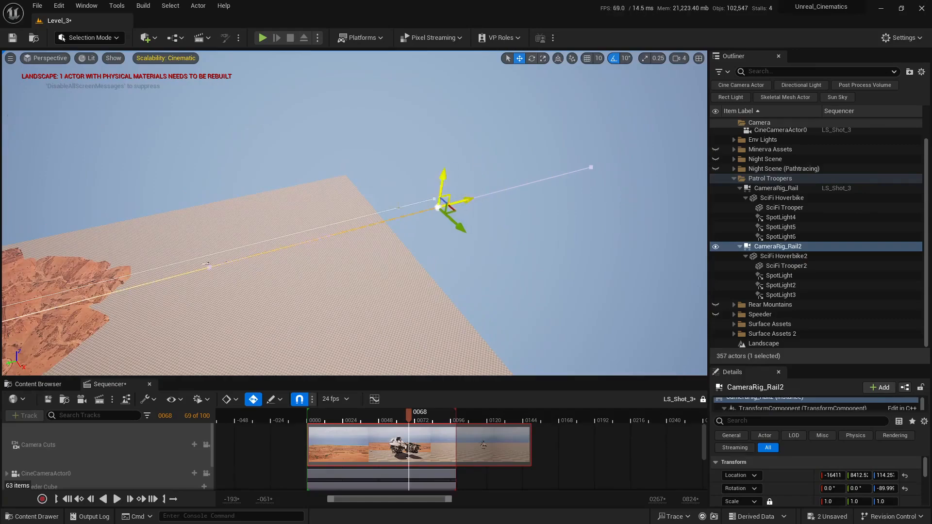
Enable Lock Orientation to Rail on CameraRig_Rail2 and set its Current Position on Rail to 0.52
{"action": "right_click_drag", "start_coordinate": [447, 199], "coordinate": [192, 169]}
{"action": "key", "text": "w"}
{"action": "scroll", "coordinate": [287, 197], "scroll_direction": "down", "scroll_amount": 2}
{"action": "scroll", "coordinate": [299, 237], "scroll_direction": "down", "scroll_amount": 2}
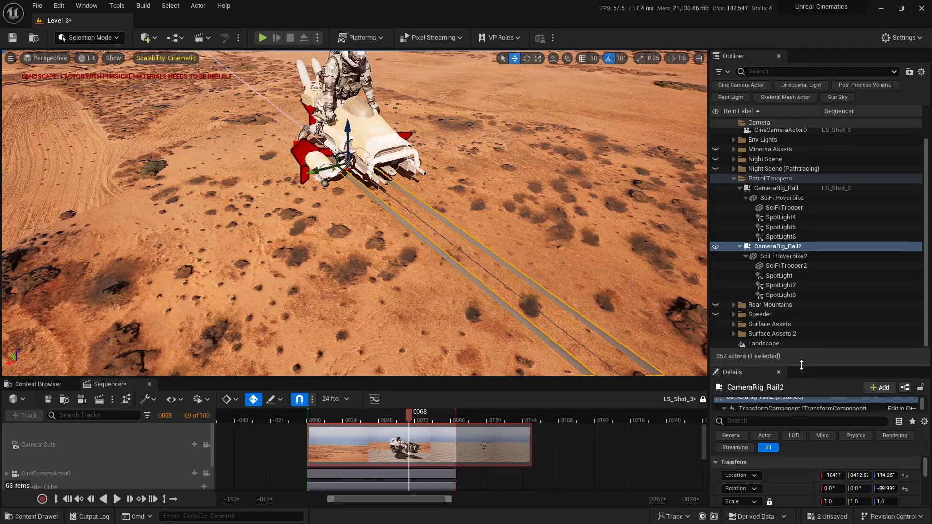
{"action": "left_click_drag", "start_coordinate": [800, 368], "coordinate": [799, 270]}
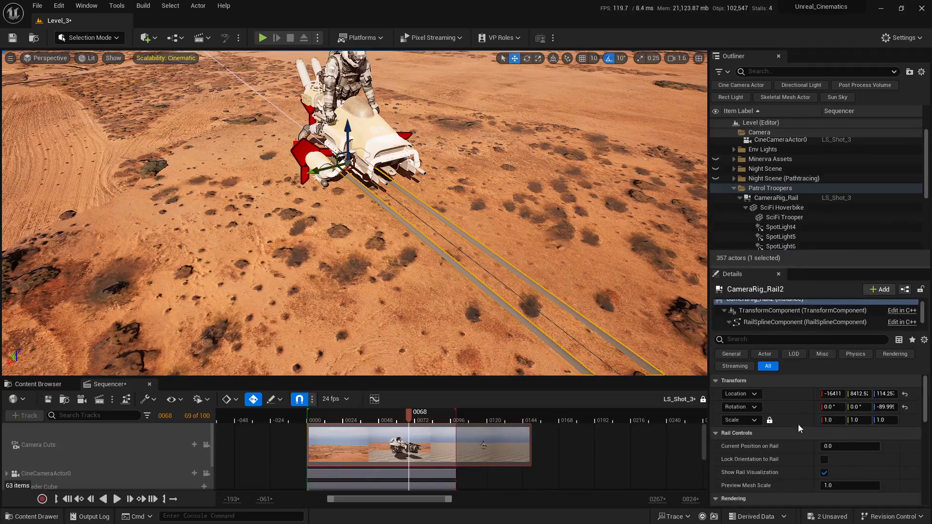
{"action": "left_click", "coordinate": [821, 461]}
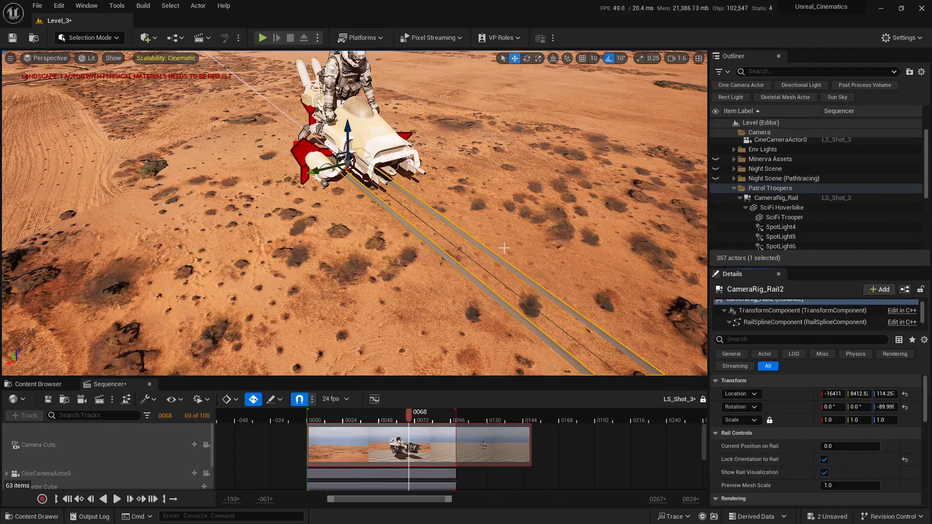
{"action": "left_click_drag", "start_coordinate": [839, 448], "coordinate": [847, 449]}
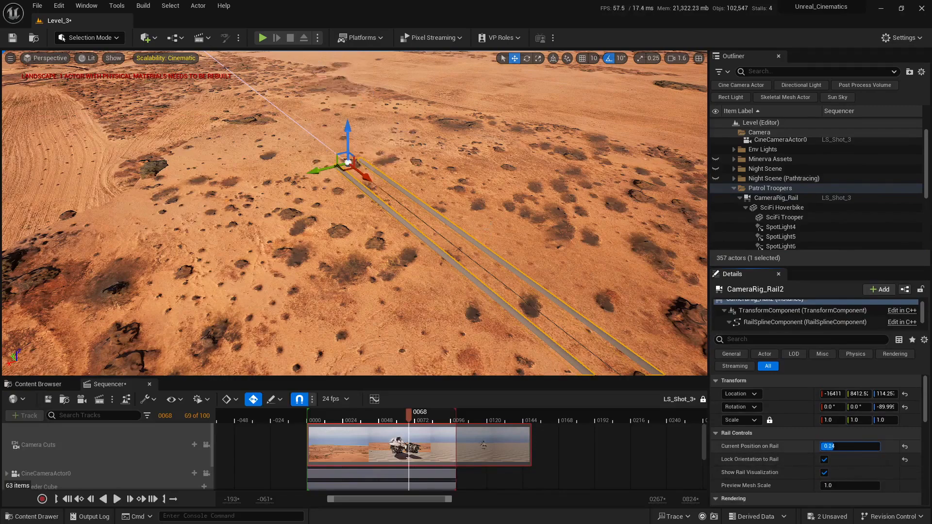
Extend CameraRig_Rail2 with an extra spline point beside its start, on the desert terrain
{"action": "key", "text": "s"}
{"action": "right_click_drag", "start_coordinate": [424, 167], "coordinate": [421, 187]}
{"action": "key", "text": "s"}
{"action": "mouse_move", "coordinate": [449, 190]}
{"action": "right_mouse_down"}
{"action": "mouse_move", "coordinate": [450, 178]}
{"action": "mouse_move", "coordinate": [445, 188]}
{"action": "right_mouse_up"}
{"action": "scroll", "coordinate": [448, 190], "scroll_direction": "up", "scroll_amount": 3}
{"action": "scroll", "coordinate": [448, 190], "scroll_direction": "up", "scroll_amount": 1}
{"action": "key", "text": "w"}
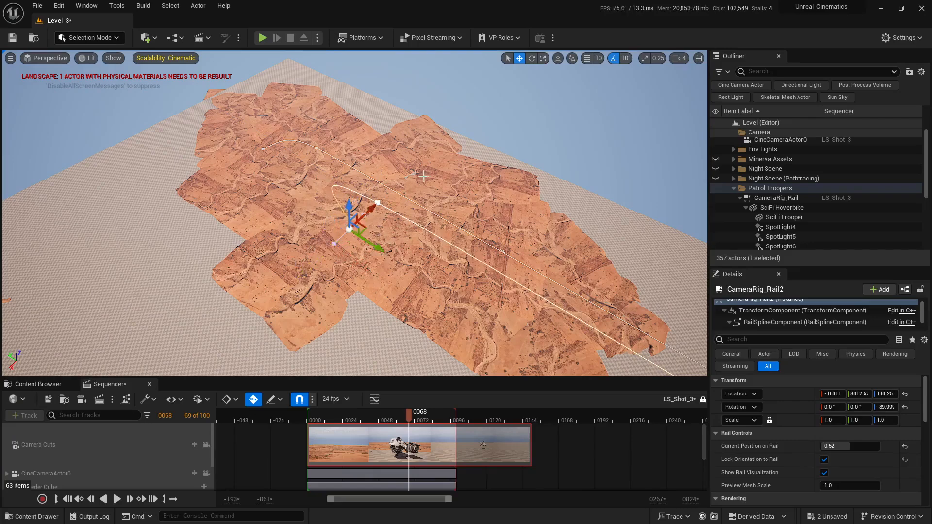
Select the original start point of CameraRig_Rail2 and shorten its long tangent by pulling the handle closer to the point
{"action": "key", "text": "w"}
{"action": "right_click_drag", "start_coordinate": [423, 176], "coordinate": [416, 198]}
{"action": "scroll", "coordinate": [423, 175], "scroll_direction": "down", "scroll_amount": 3}
{"action": "left_click", "coordinate": [409, 191]}
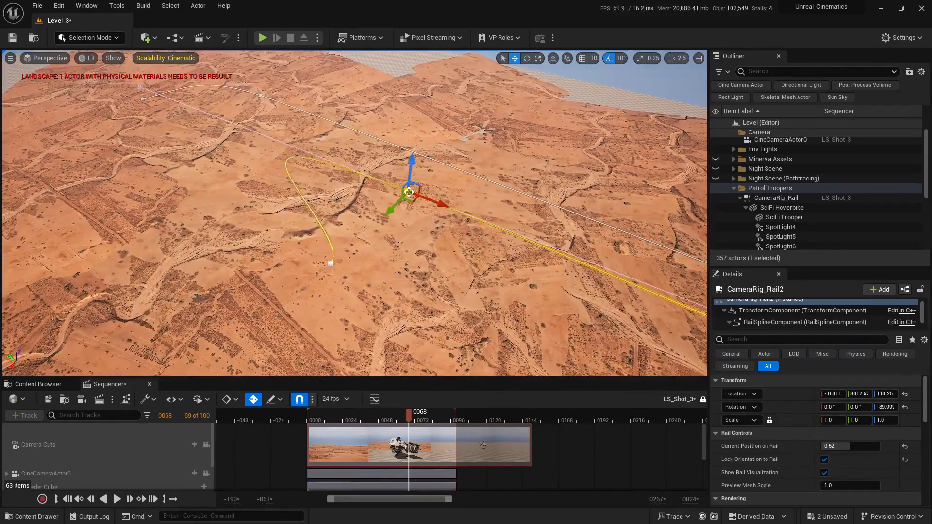
{"action": "right_click_drag", "start_coordinate": [471, 182], "coordinate": [460, 163]}
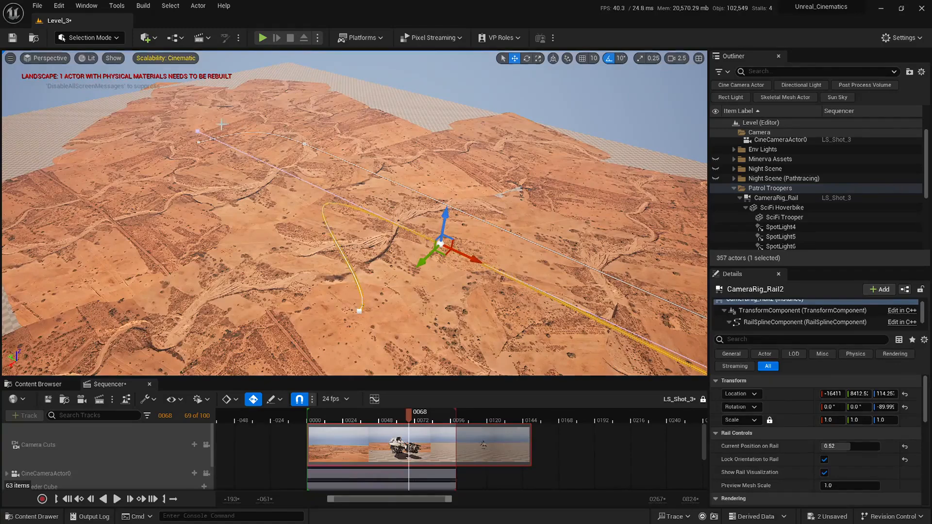
{"action": "left_click", "coordinate": [198, 131]}
{"action": "right_click_drag", "start_coordinate": [244, 167], "coordinate": [244, 166]}
{"action": "left_click_drag", "start_coordinate": [221, 171], "coordinate": [341, 219]}
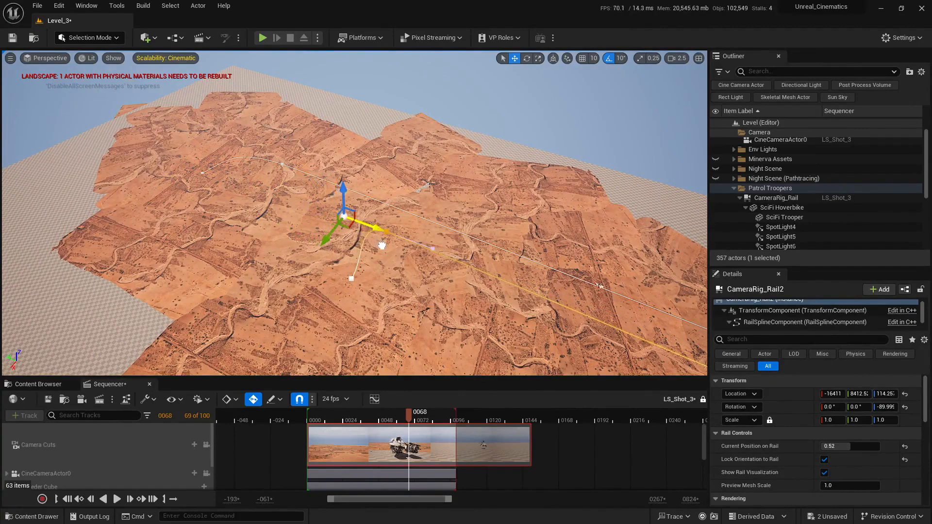
Move the added spline point of CameraRig_Rail2 across the terrain to open up the tight bend
{"action": "right_click_drag", "start_coordinate": [382, 246], "coordinate": [371, 249]}
{"action": "key", "text": "w"}
{"action": "key", "text": "s"}
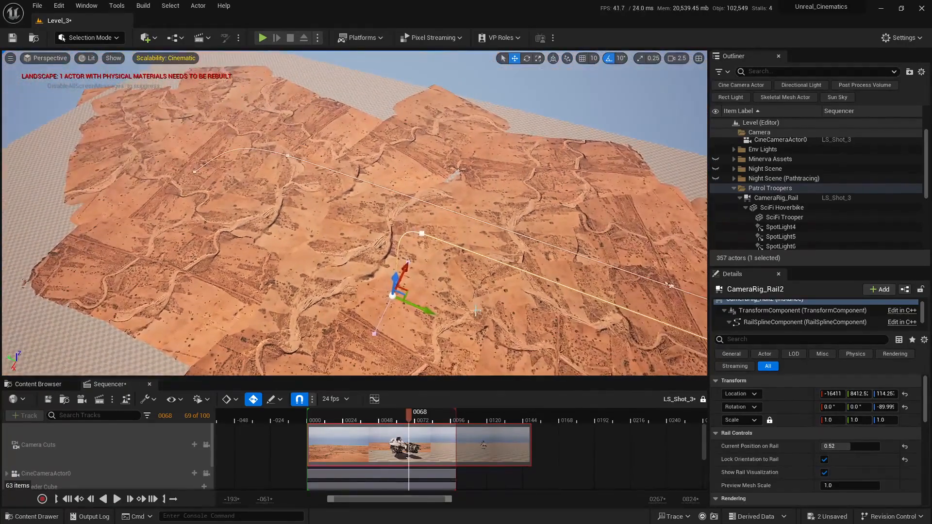
{"action": "left_click_drag", "start_coordinate": [434, 314], "coordinate": [360, 286]}
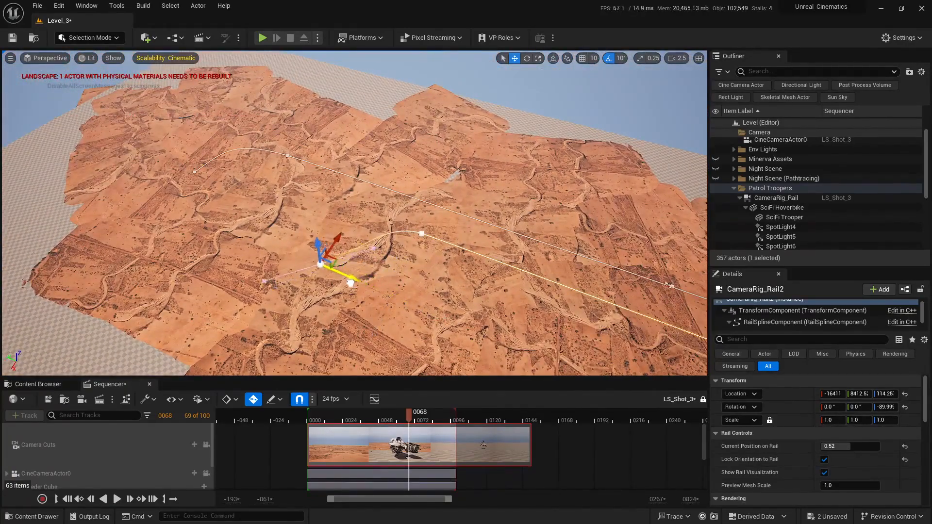
Rotate the added spline point by -30° and fine-tune its ground position for a smooth curve into the straight rail
{"action": "key", "text": "d"}
{"action": "right_click_drag", "start_coordinate": [347, 281], "coordinate": [275, 292]}
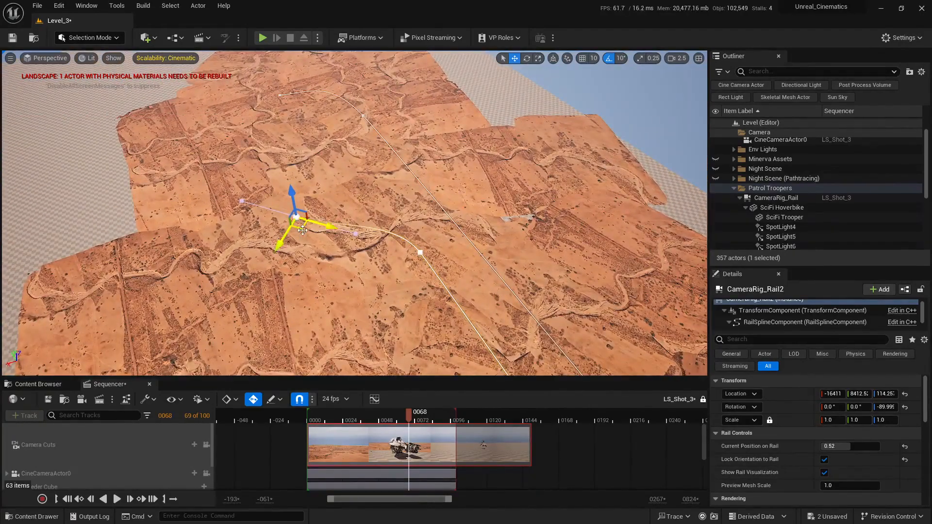
{"action": "left_click_drag", "start_coordinate": [303, 230], "coordinate": [309, 250]}
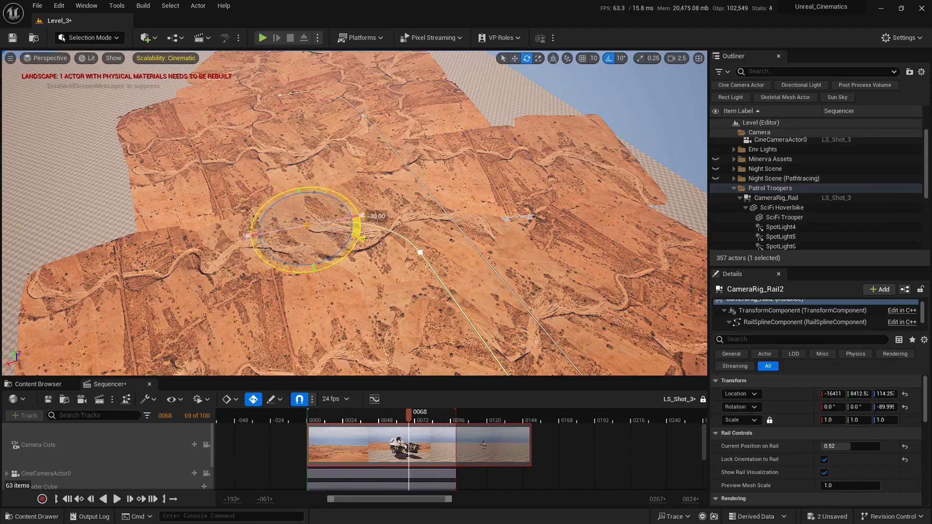
{"action": "key", "text": "w"}
{"action": "mouse_move", "coordinate": [311, 229]}
{"action": "right_mouse_down"}
{"action": "mouse_move", "coordinate": [309, 240]}
{"action": "mouse_move", "coordinate": [311, 230]}
{"action": "right_mouse_up"}
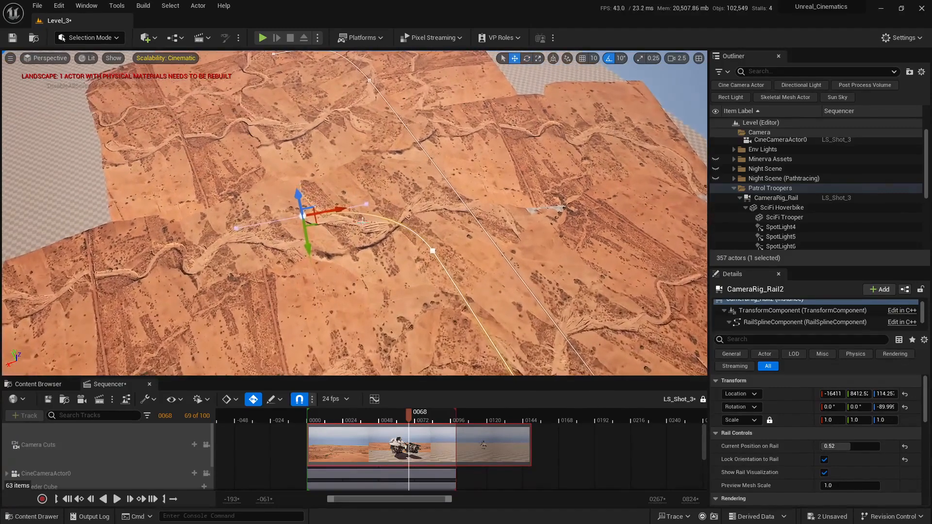
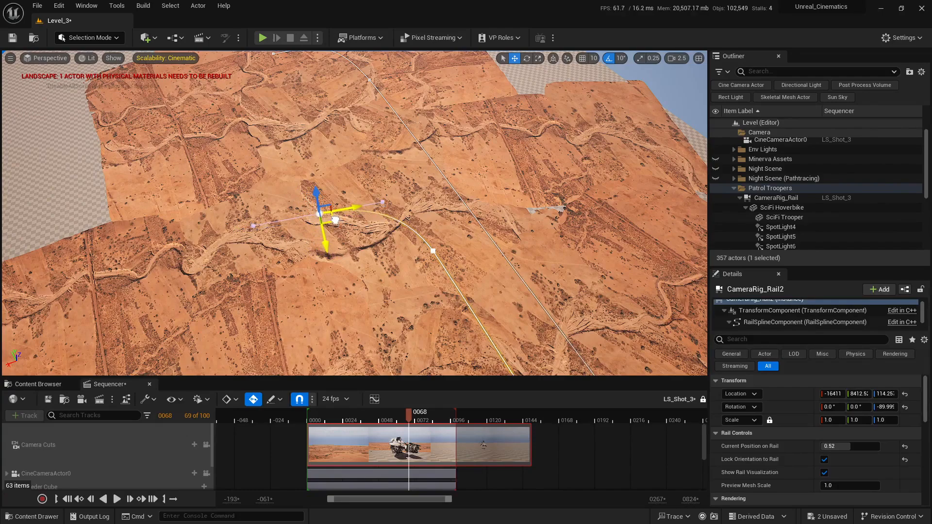
Deselect the rail and save both unsaved assets
{"action": "key", "text": "Escape"}
{"action": "key", "text": "s"}
{"action": "scroll", "coordinate": [510, 242], "scroll_direction": "up", "scroll_amount": 2}
{"action": "right_click_drag", "start_coordinate": [509, 243], "coordinate": [578, 199]}
{"action": "key", "text": "w"}
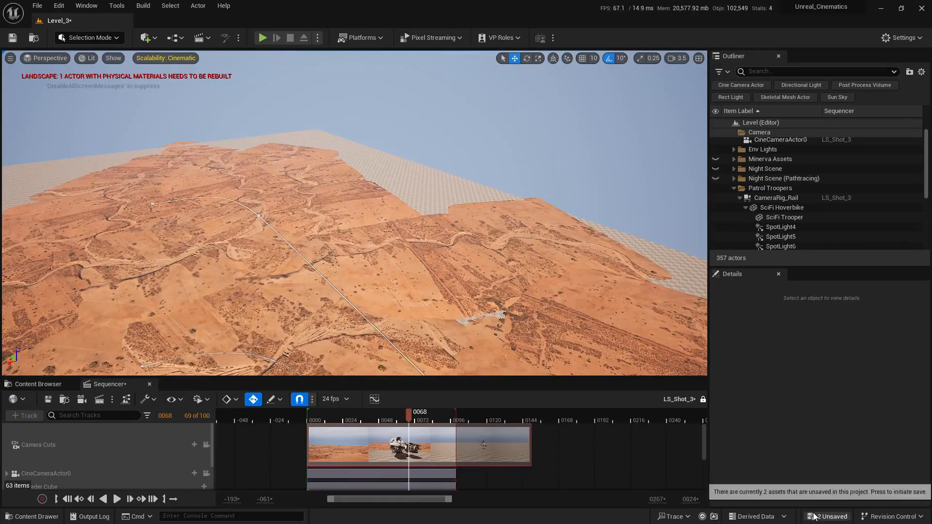
{"action": "left_click", "coordinate": [828, 517]}
{"action": "left_click", "coordinate": [558, 366]}
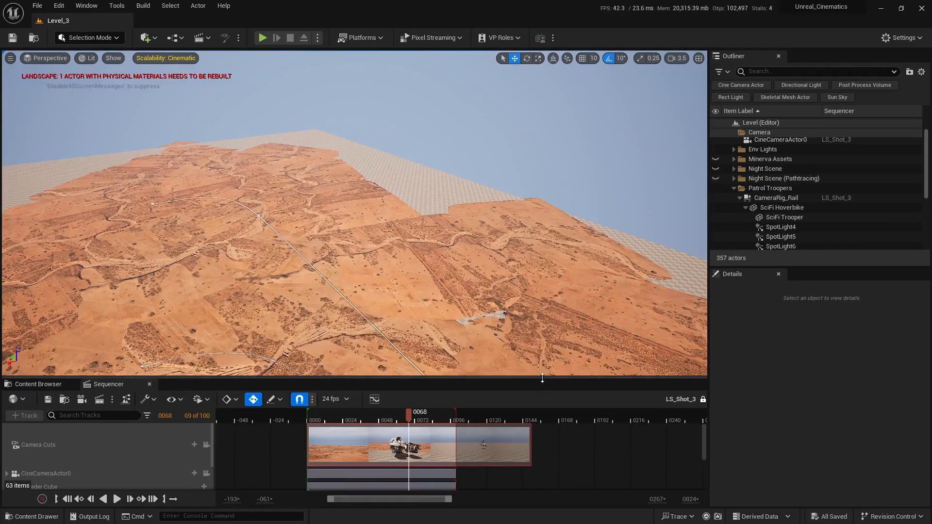
Enlarge the Sequencer area and reset CameraRig_Rail2's Current Position on Rail to 0.0
{"action": "left_click_drag", "start_coordinate": [543, 331], "coordinate": [545, 234]}
{"action": "key", "text": "w"}
{"action": "right_click_drag", "start_coordinate": [509, 151], "coordinate": [539, 187]}
{"action": "key", "text": "s"}
{"action": "scroll", "coordinate": [765, 194], "scroll_direction": "down", "scroll_amount": 4}
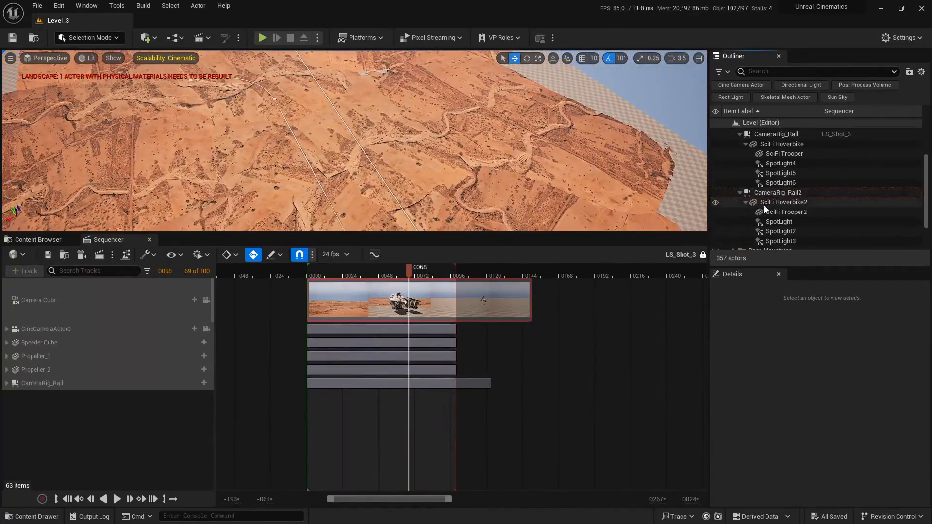
{"action": "left_click", "coordinate": [776, 193]}
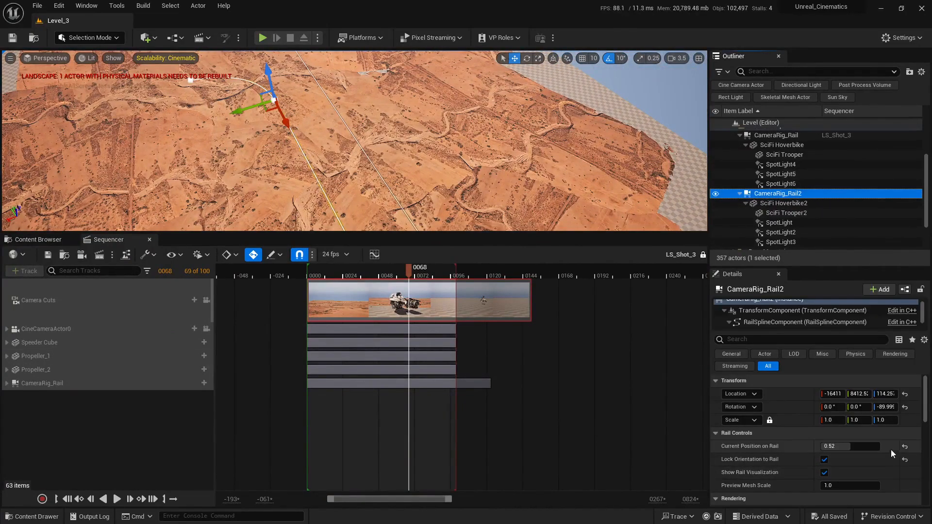
{"action": "left_click", "coordinate": [903, 446]}
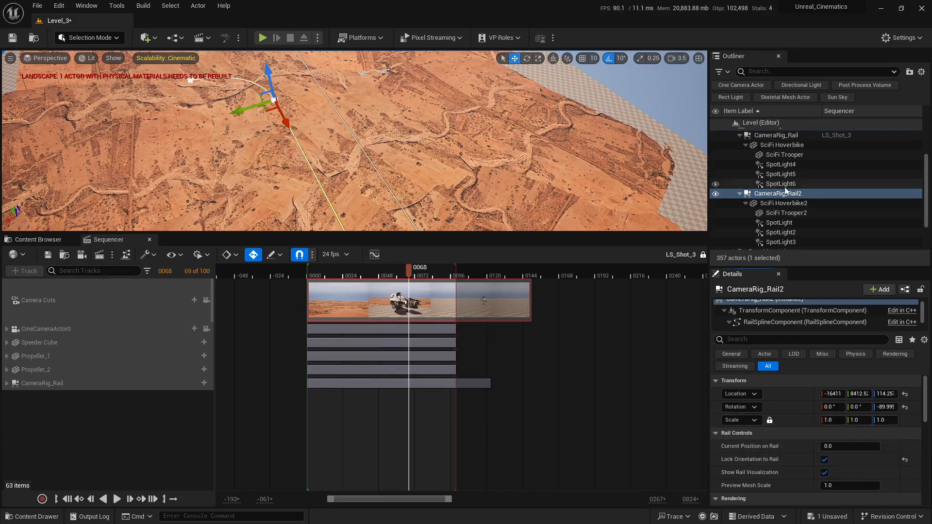
Unlock the LS_Shot_3 sequence and add CameraRig_Rail2 to it below CameraRig_Rail
{"action": "left_click", "coordinate": [703, 255]}
{"action": "left_click_drag", "start_coordinate": [776, 194], "coordinate": [53, 414]}
{"action": "left_click_drag", "start_coordinate": [42, 329], "coordinate": [37, 406]}
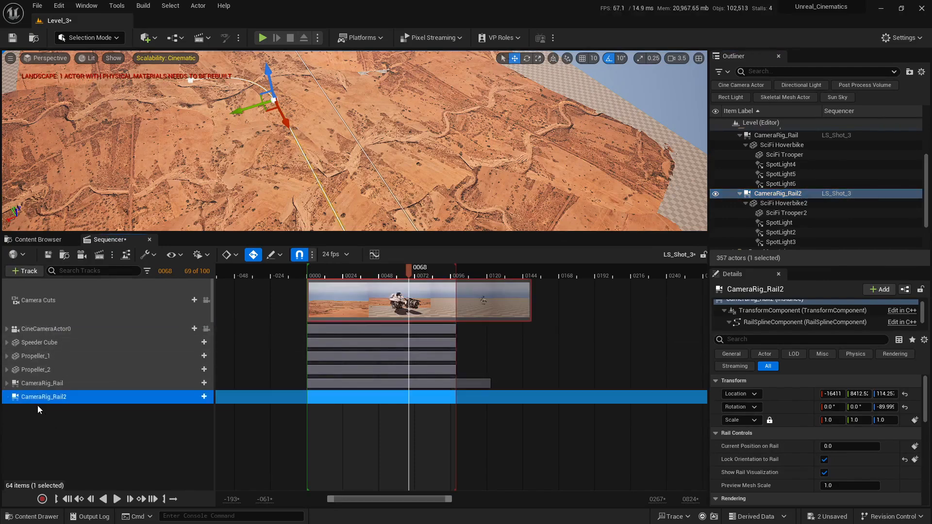
Add a Current Position on Rail track to CameraRig_Rail2 and key its 0.0 value at frame 24
{"action": "left_click", "coordinate": [204, 396]}
{"action": "left_click", "coordinate": [241, 355]}
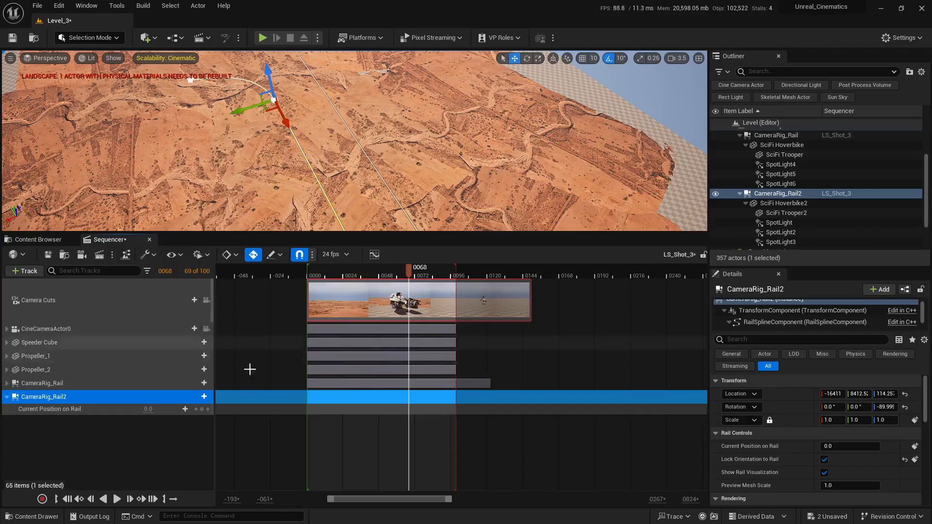
{"action": "right_click_drag", "start_coordinate": [337, 423], "coordinate": [387, 425]}
{"action": "scroll", "coordinate": [378, 364], "scroll_direction": "up", "scroll_amount": 2, "text": "ctrl"}
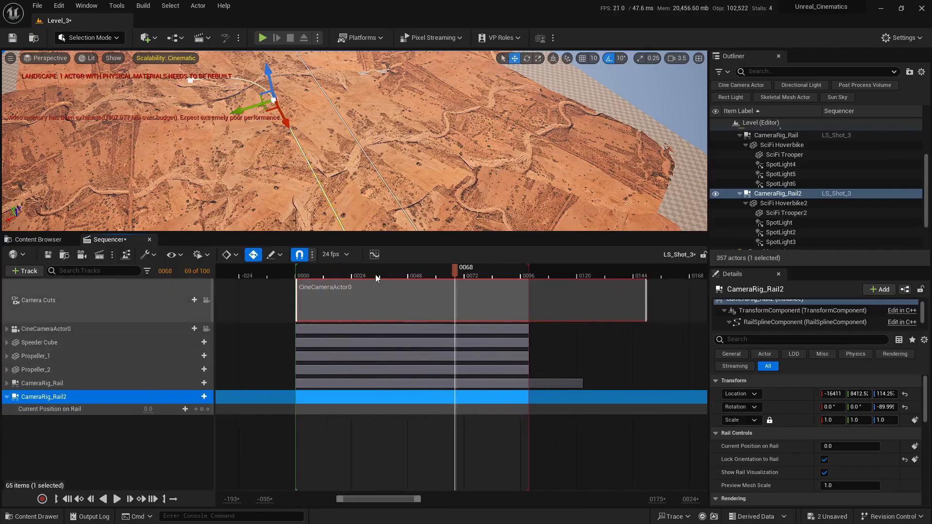
{"action": "left_click_drag", "start_coordinate": [343, 276], "coordinate": [355, 278]}
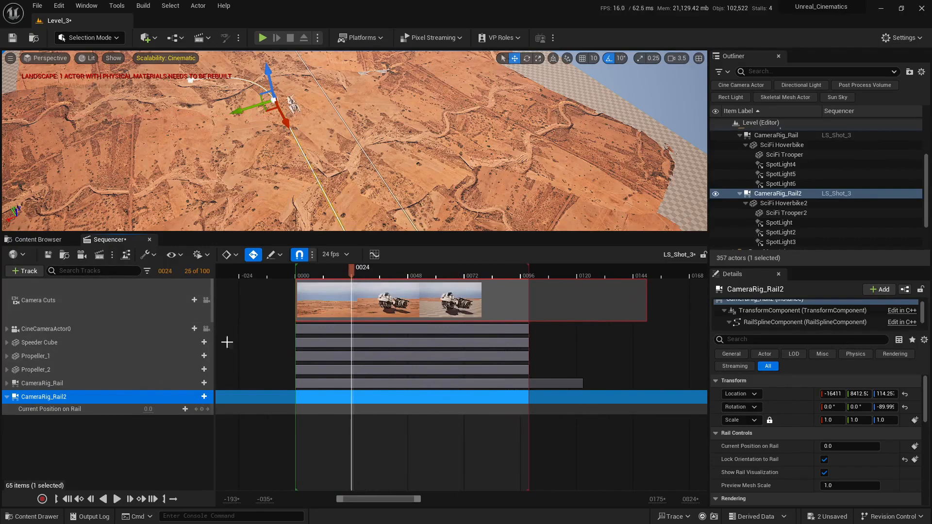
{"action": "left_click", "coordinate": [202, 410]}
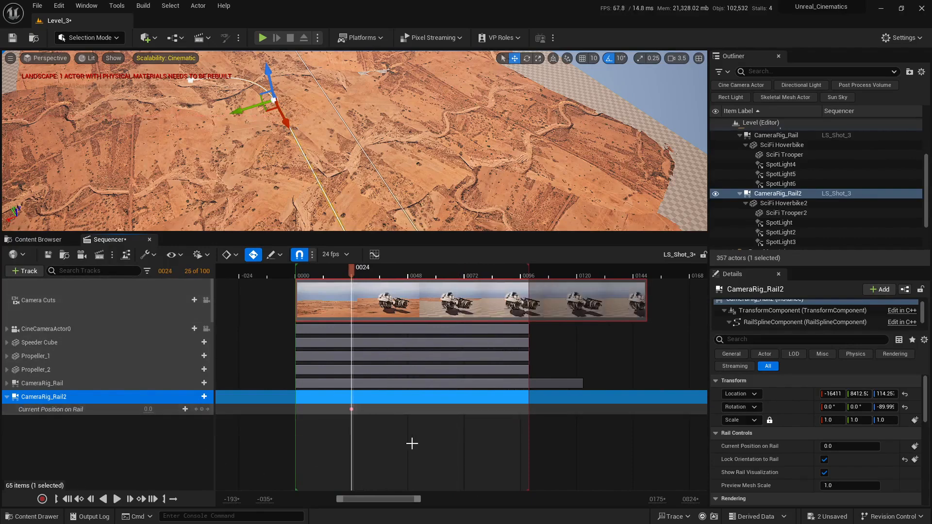
Move the playhead to frame 143 for the next rail position key
{"action": "scroll", "coordinate": [412, 444], "scroll_direction": "down", "scroll_amount": 2}
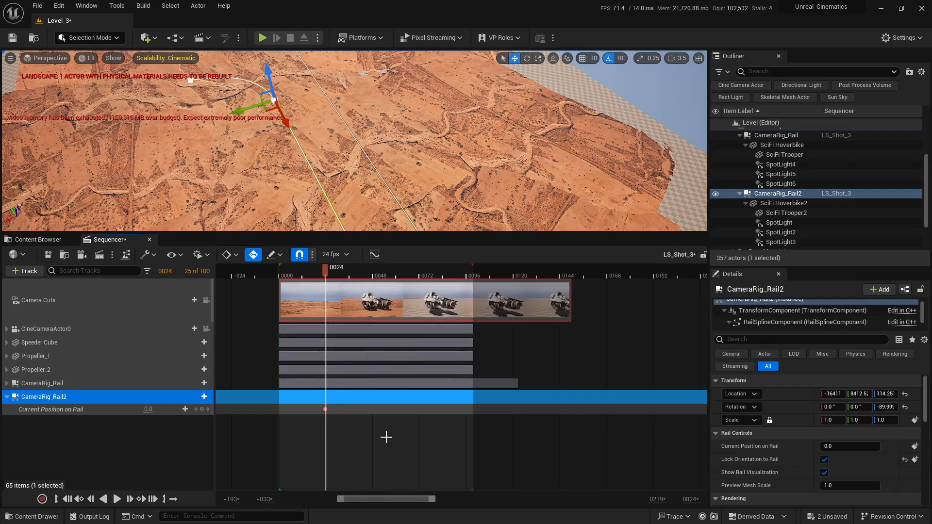
{"action": "left_click", "coordinate": [380, 276]}
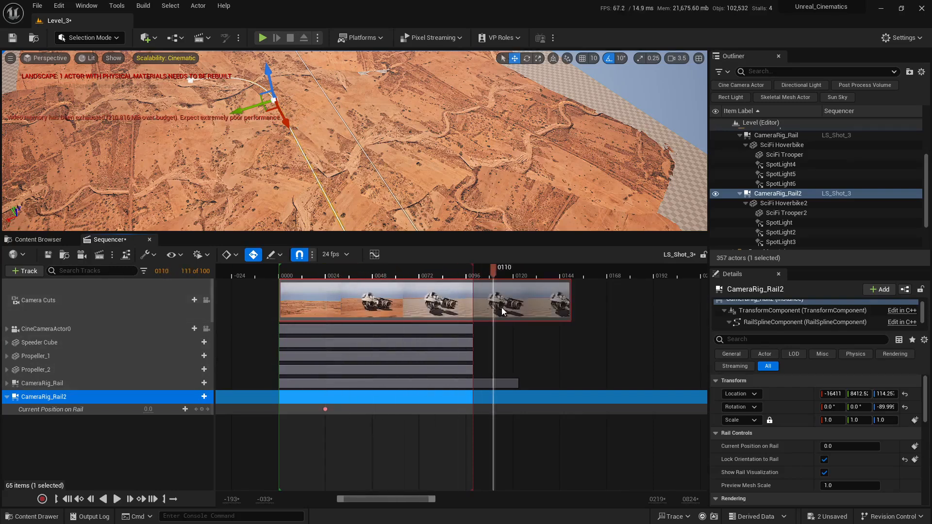
{"action": "left_click_drag", "start_coordinate": [502, 308], "coordinate": [558, 322]}
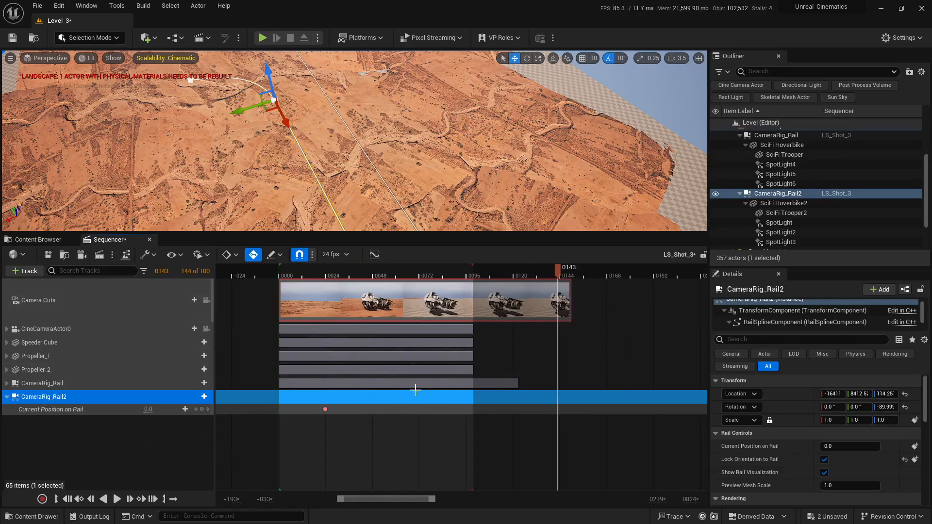
Key CameraRig_Rail2's Current Position on Rail at 0.83 on frame 150 and scrub the sequence to review the motion
{"action": "left_click", "coordinate": [574, 274]}
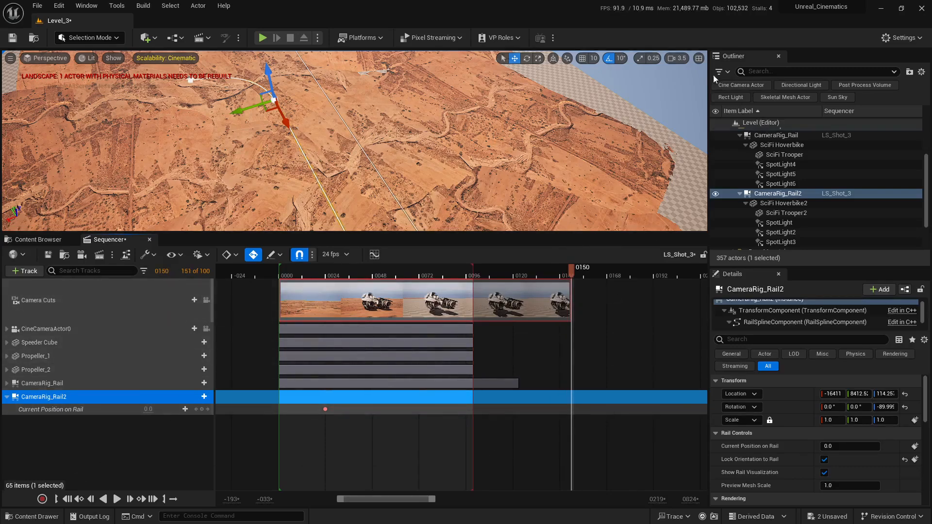
{"action": "key", "text": "Escape"}
{"action": "left_click", "coordinate": [699, 59]}
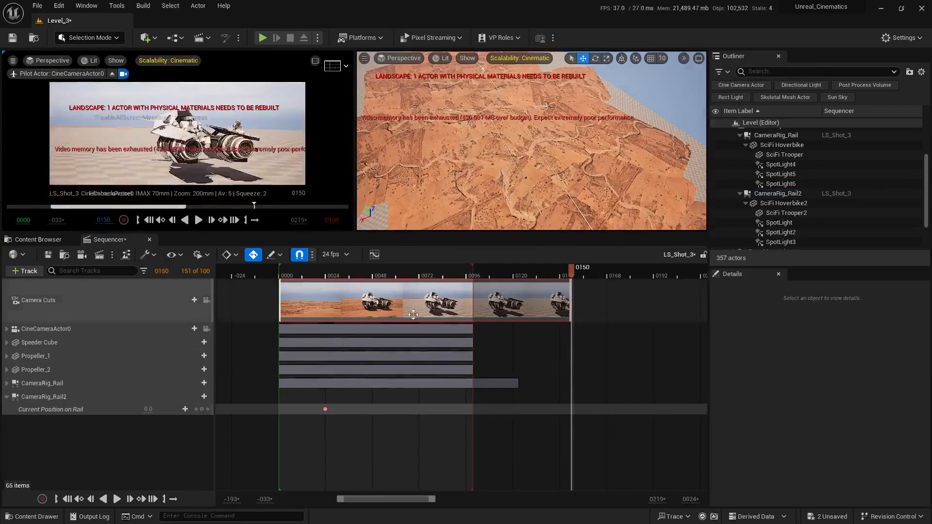
{"action": "left_click_drag", "start_coordinate": [429, 233], "coordinate": [415, 322]}
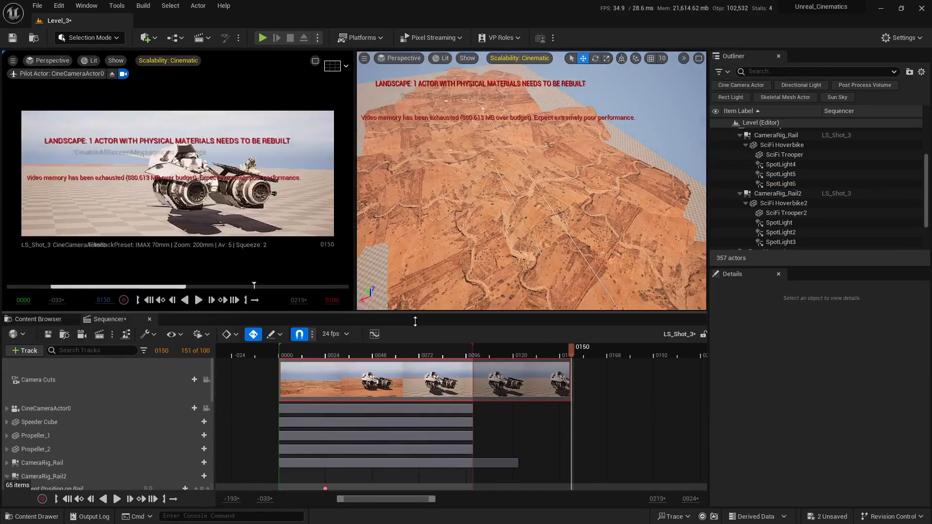
{"action": "scroll", "coordinate": [403, 383], "scroll_direction": "down", "scroll_amount": 1}
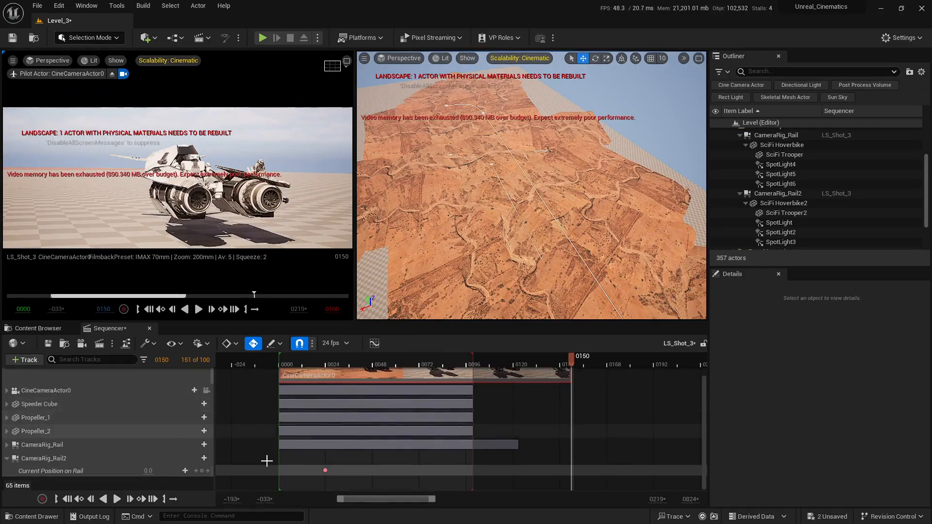
{"action": "left_click_drag", "start_coordinate": [149, 470], "coordinate": [179, 471]}
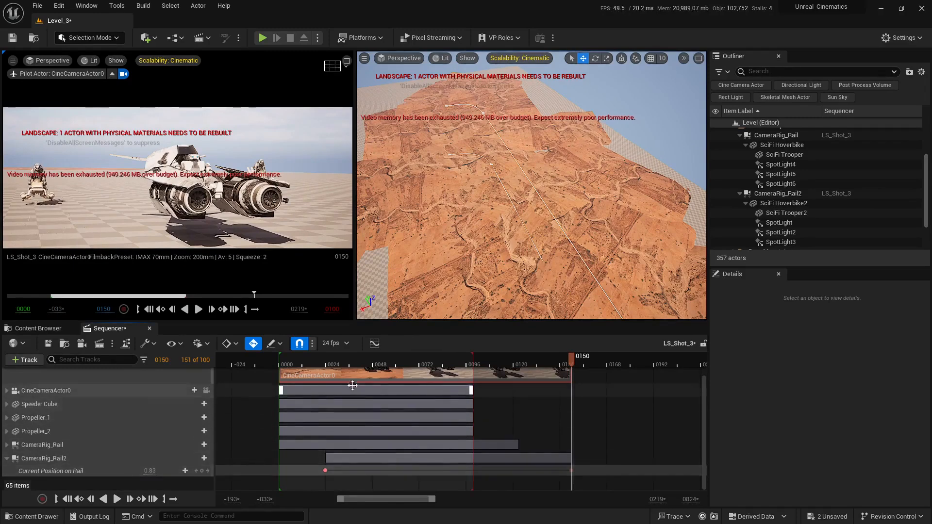
{"action": "left_click", "coordinate": [474, 365]}
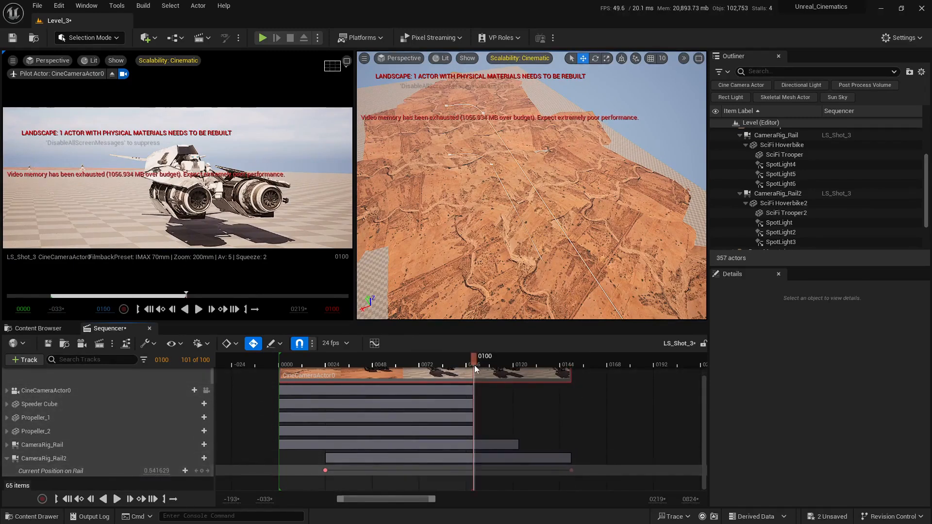
{"action": "left_click_drag", "start_coordinate": [474, 365], "coordinate": [554, 383]}
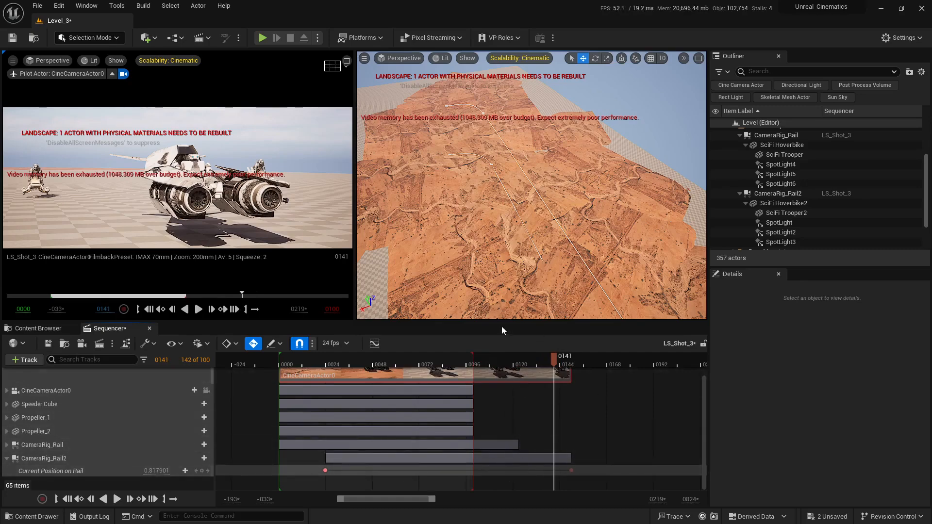
Set both Current Position on Rail keys of CameraRig_Rail2 to Linear interpolation
{"action": "left_click_drag", "start_coordinate": [507, 322], "coordinate": [508, 234]}
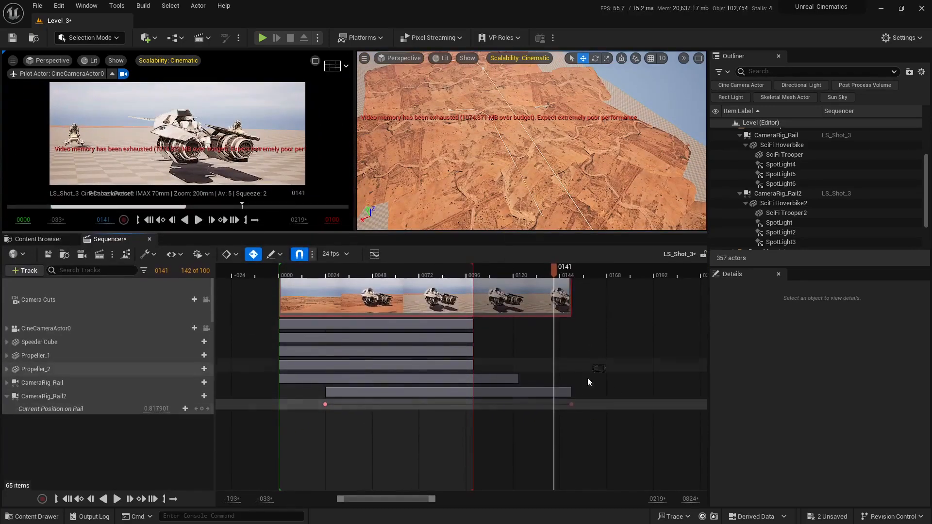
{"action": "left_click_drag", "start_coordinate": [604, 365], "coordinate": [311, 427]}
{"action": "right_click", "coordinate": [326, 404]}
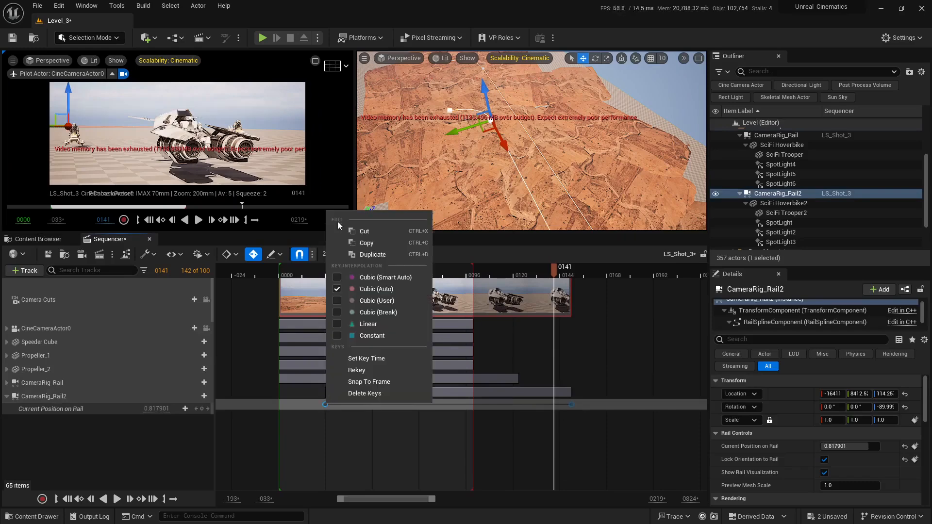
{"action": "left_click", "coordinate": [369, 324]}
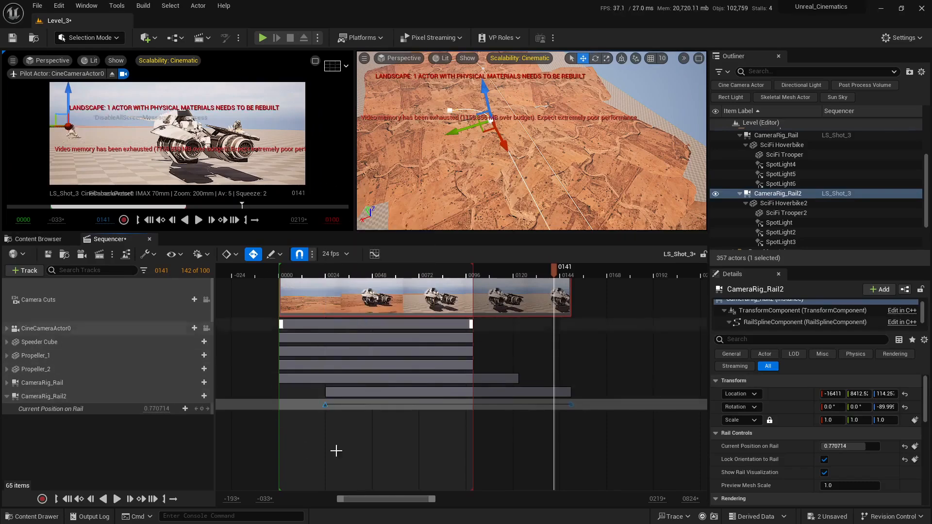
{"action": "right_click_drag", "start_coordinate": [384, 451], "coordinate": [431, 453]}
{"action": "left_click", "coordinate": [400, 454]}
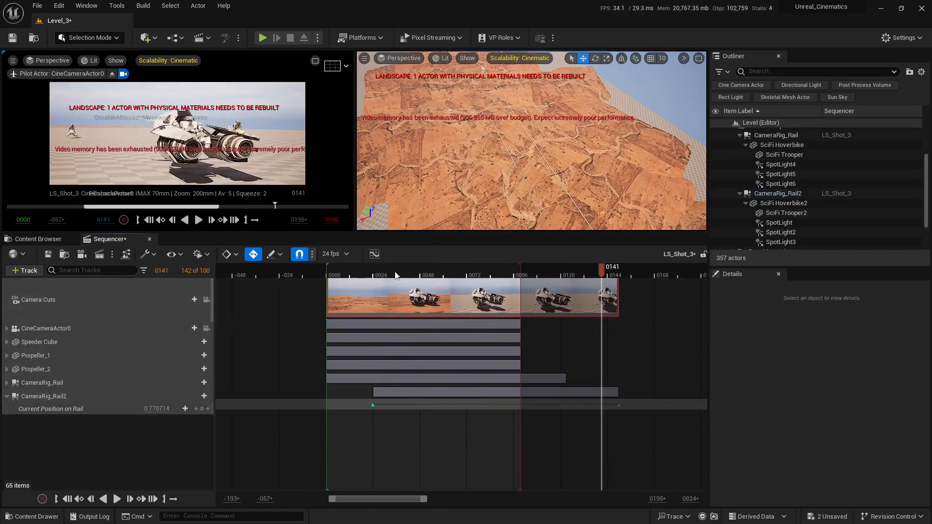
Key CameraRig_Rail2's Current Position on Rail at 0.09 on frame 67
{"action": "left_click_drag", "start_coordinate": [380, 274], "coordinate": [458, 299]}
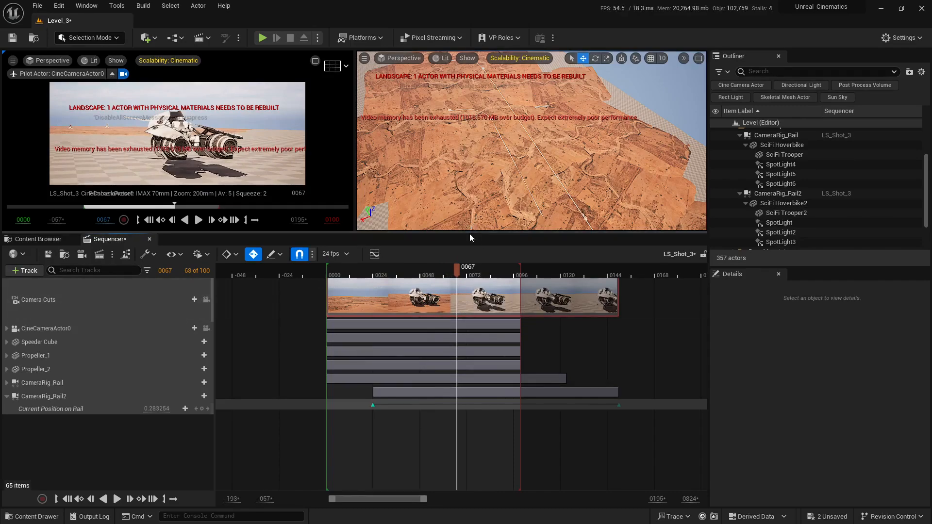
{"action": "left_click_drag", "start_coordinate": [469, 234], "coordinate": [469, 275]}
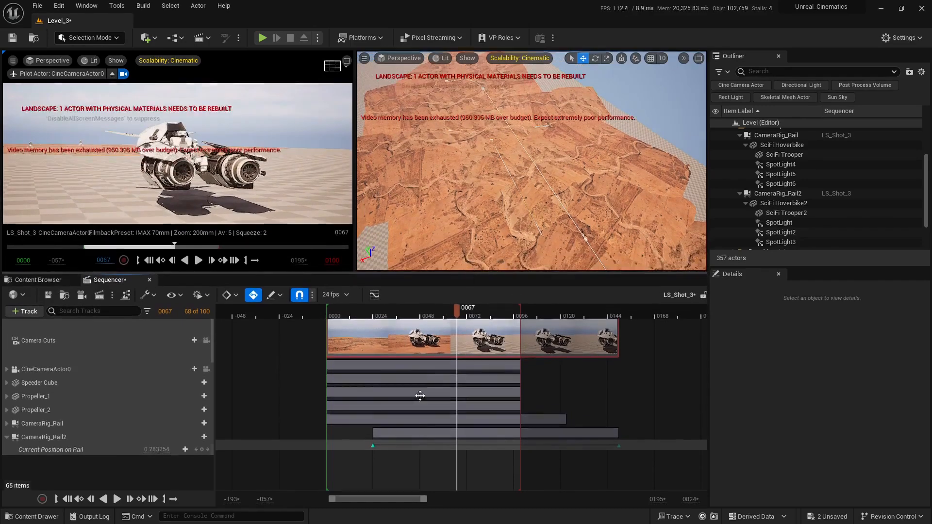
{"action": "right_click_drag", "start_coordinate": [529, 170], "coordinate": [552, 213]}
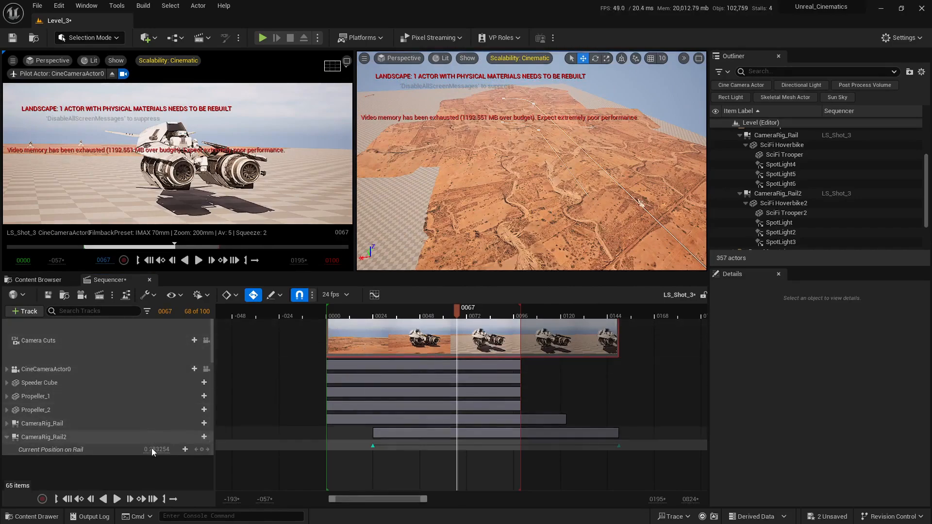
{"action": "key", "text": "w"}
{"action": "mouse_move", "coordinate": [479, 191]}
{"action": "right_mouse_down"}
{"action": "mouse_move", "coordinate": [592, 192]}
{"action": "mouse_move", "coordinate": [558, 201]}
{"action": "mouse_move", "coordinate": [491, 197]}
{"action": "right_mouse_up"}
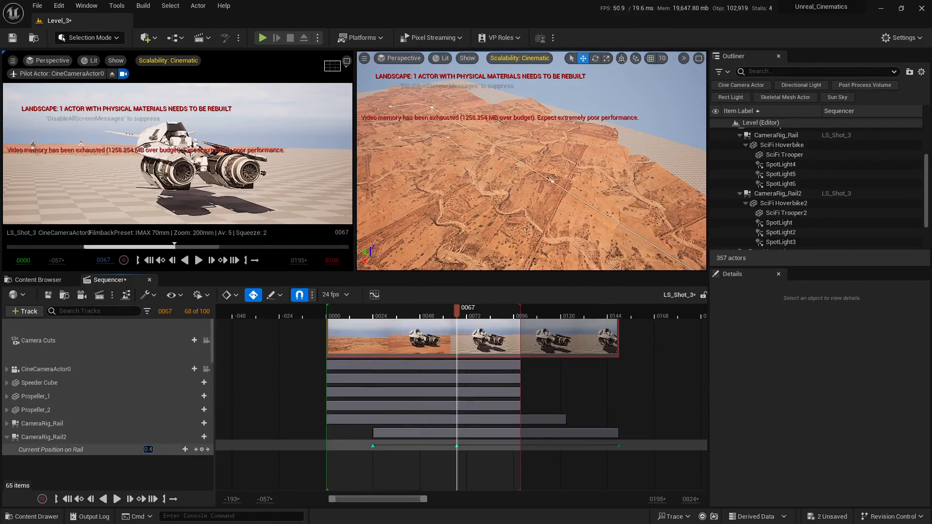
{"action": "type", "text": "0.15"}
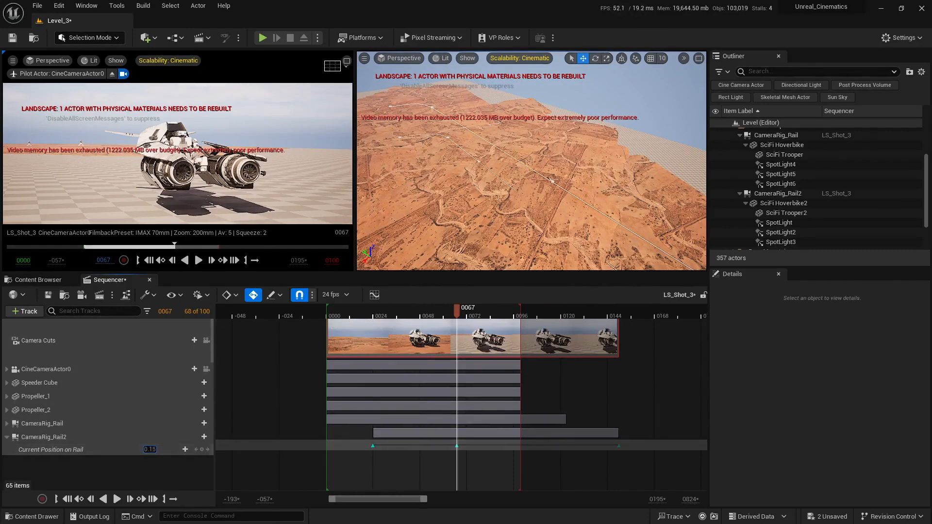
{"action": "right_click_drag", "start_coordinate": [490, 194], "coordinate": [536, 206]}
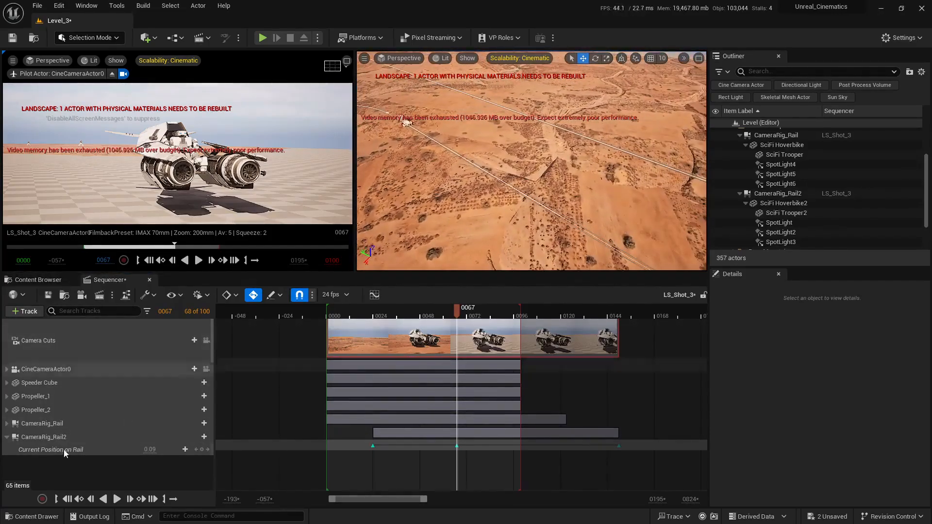
Move CameraRig_Rail2 across the landscape to about X -16627, Y -2775
{"action": "left_click", "coordinate": [53, 436]}
{"action": "key", "text": "f"}
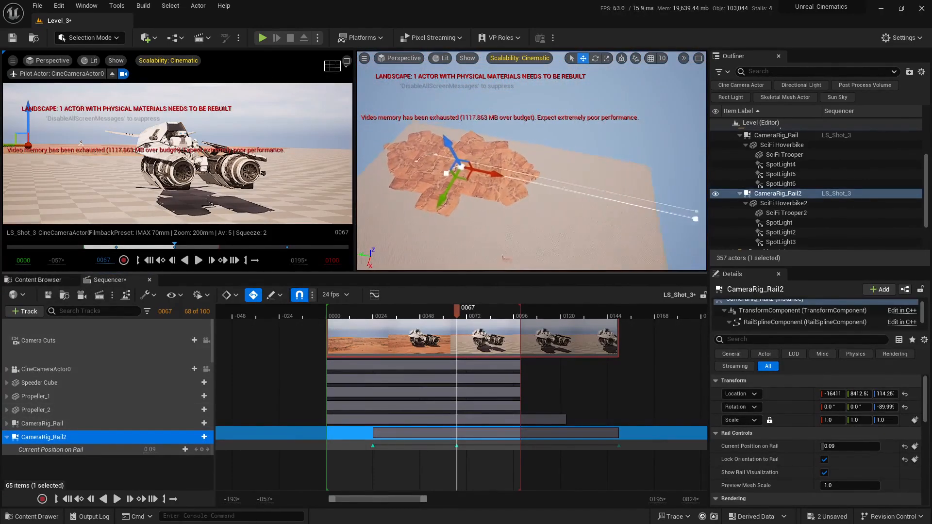
{"action": "left_click_drag", "start_coordinate": [475, 175], "coordinate": [491, 179]}
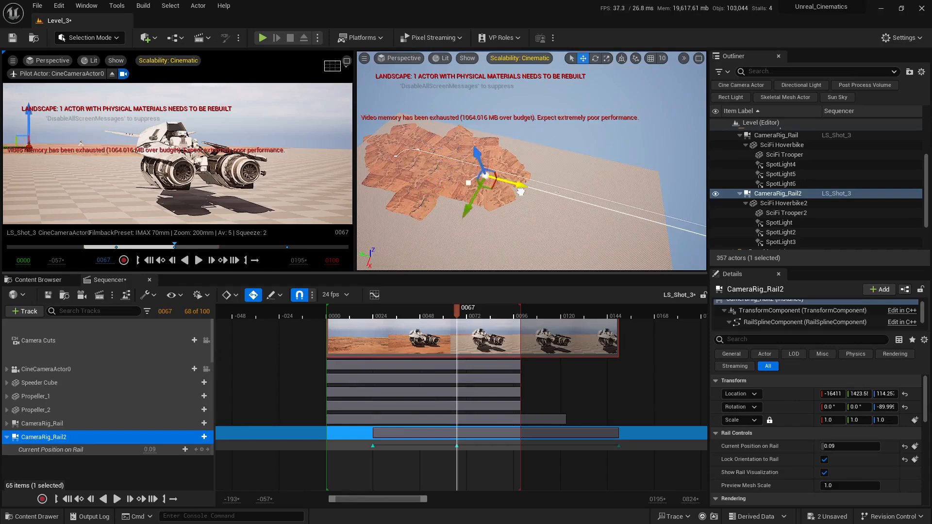
{"action": "left_click_drag", "start_coordinate": [542, 200], "coordinate": [543, 202]}
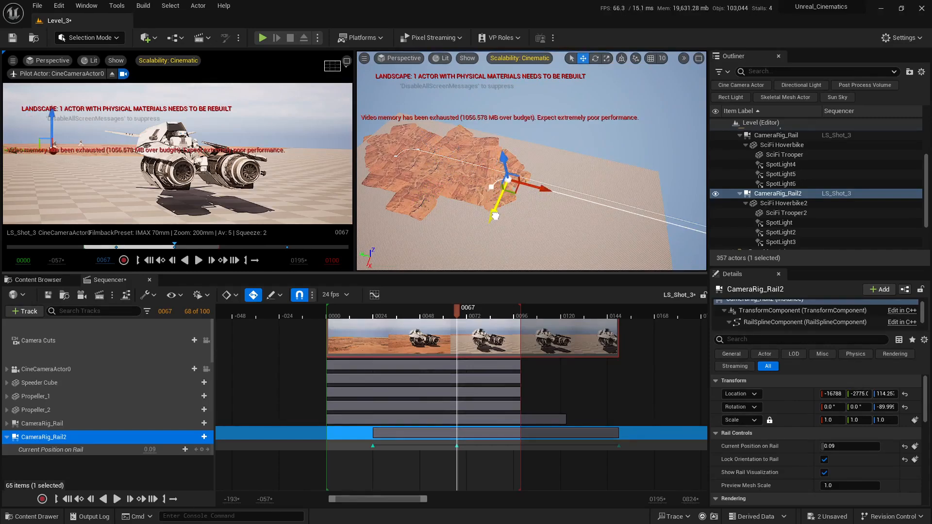
{"action": "left_click_drag", "start_coordinate": [496, 216], "coordinate": [494, 216]}
{"action": "right_click_drag", "start_coordinate": [604, 158], "coordinate": [487, 159]}
{"action": "key", "text": "w"}
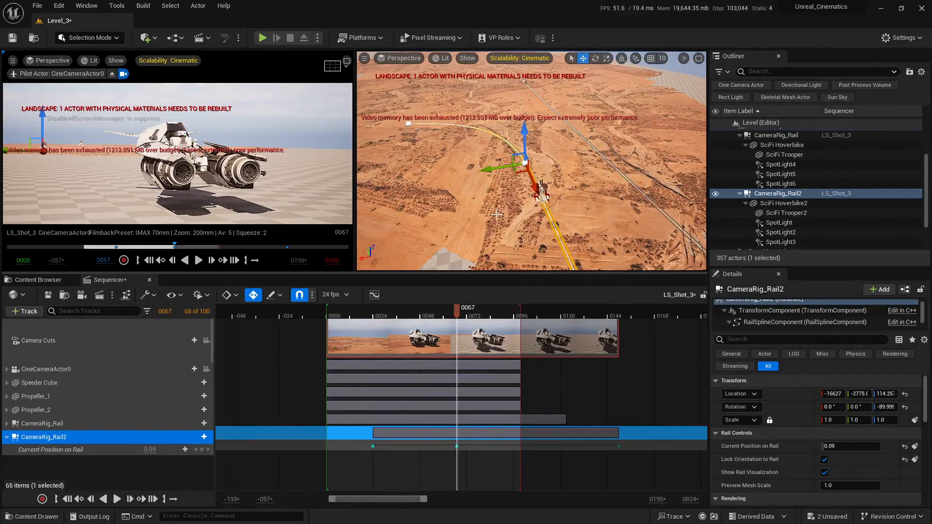
{"action": "key", "text": "Escape"}
Shift CameraRig_Rail2 further along its length to about Y -3759
{"action": "key", "text": "a"}
{"action": "right_click_drag", "start_coordinate": [496, 215], "coordinate": [570, 202]}
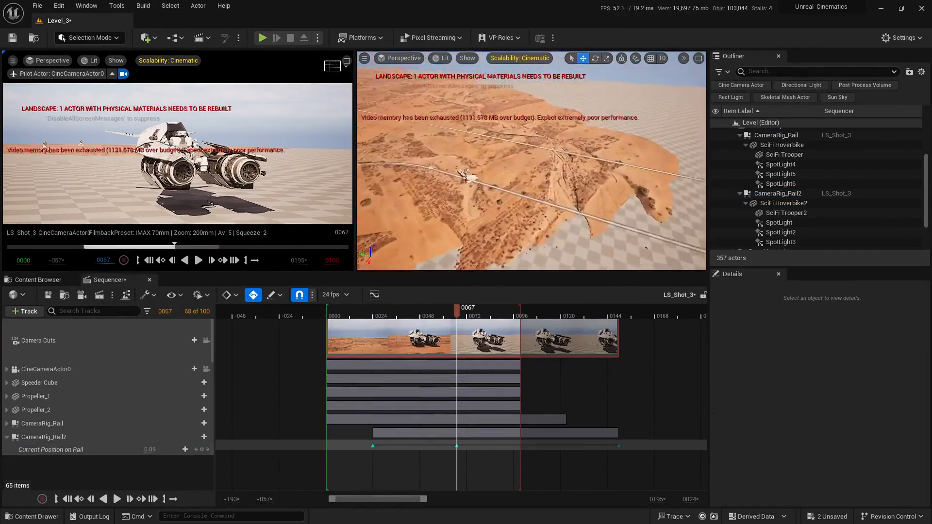
{"action": "key", "text": "ctrl+z"}
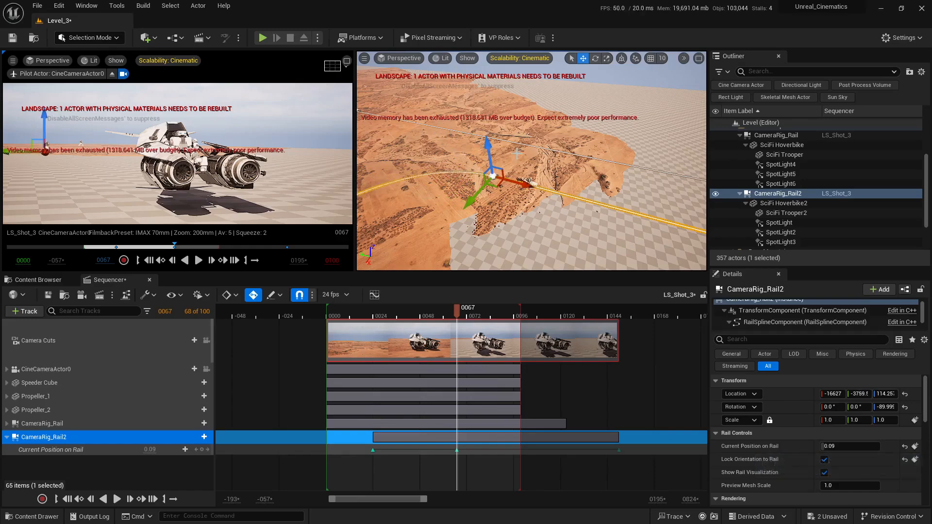
{"action": "key", "text": "Escape"}
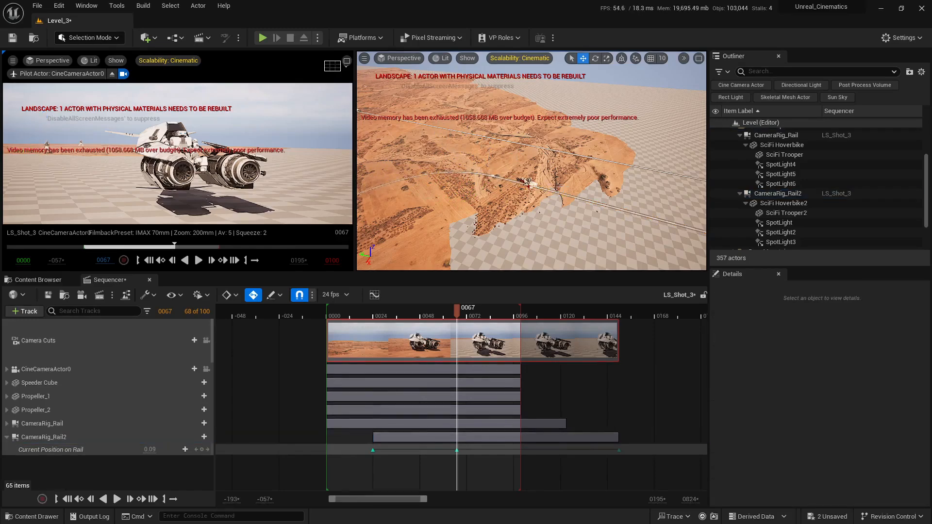
Save the unsaved Level_3 and LS_Shot_3 assets
{"action": "left_click", "coordinate": [828, 516]}
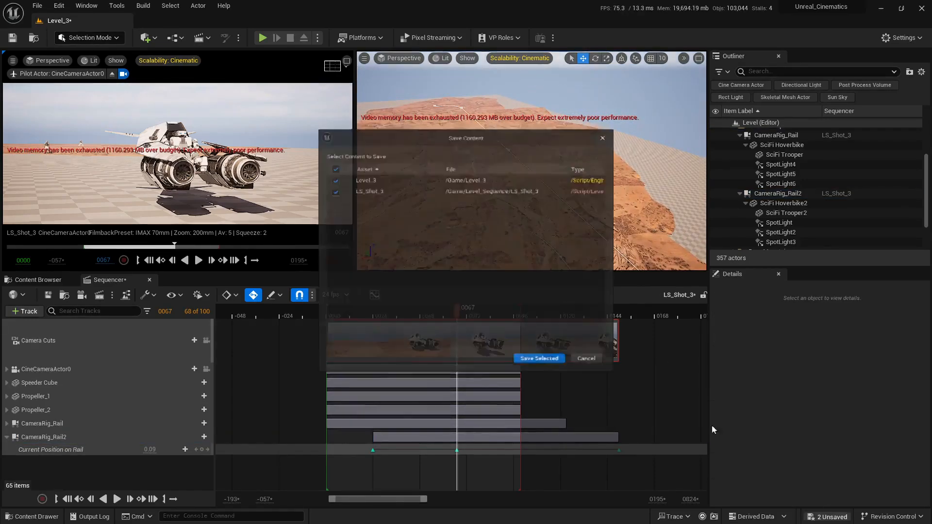
{"action": "left_click", "coordinate": [540, 358]}
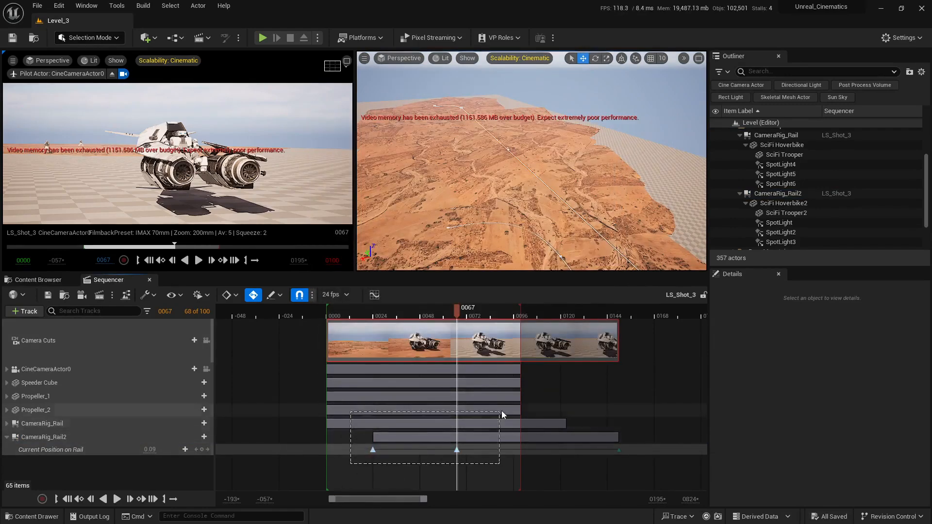
Change the first two Current Position on Rail keys of CameraRig_Rail2 to automatic cubic interpolation
{"action": "left_click_drag", "start_coordinate": [502, 411], "coordinate": [503, 411]}
{"action": "right_click", "coordinate": [375, 451]}
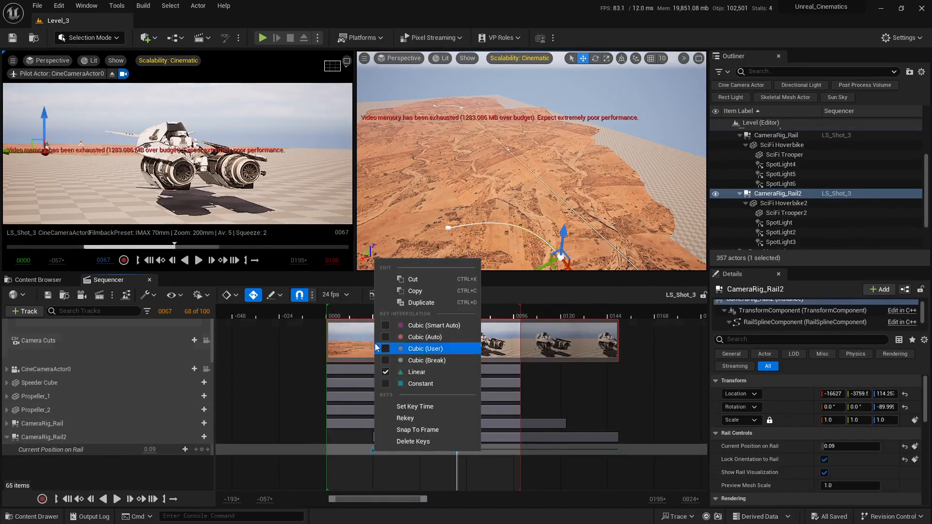
{"action": "left_click", "coordinate": [437, 337]}
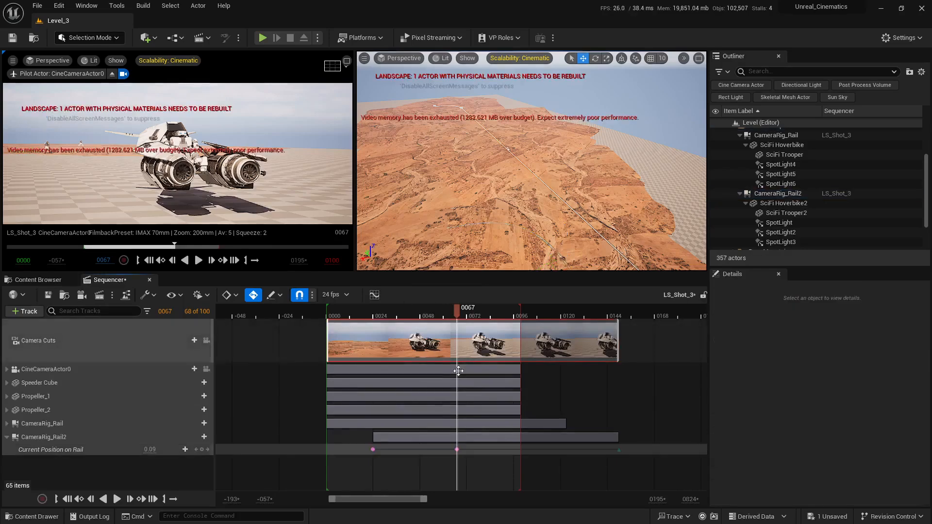
Play the sequence repeatedly from around frame 20 to review the second hoverbike's entry into the shot
{"action": "scroll", "coordinate": [434, 356], "scroll_direction": "down", "scroll_amount": 1}
{"action": "left_click", "coordinate": [375, 313]}
{"action": "key", "text": "space"}
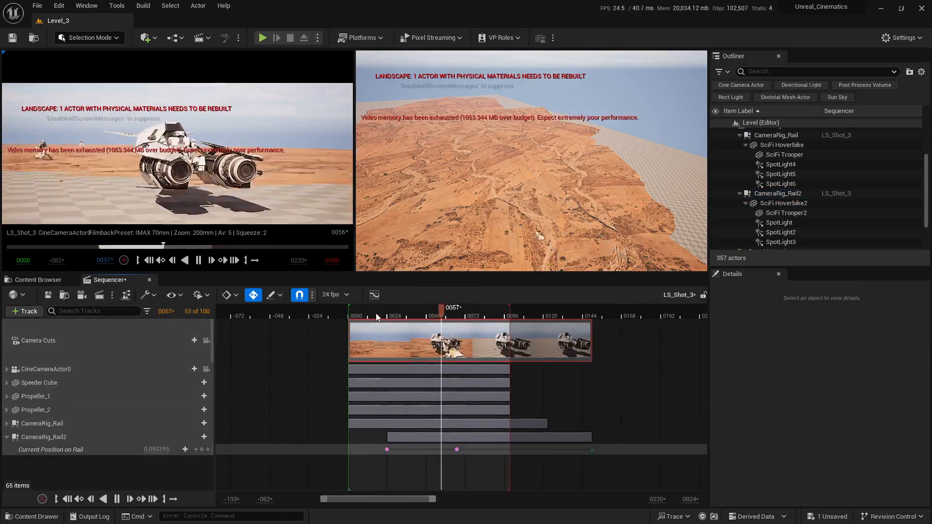
{"action": "key", "text": "space"}
{"action": "left_click", "coordinate": [381, 313]}
{"action": "key", "text": "space"}
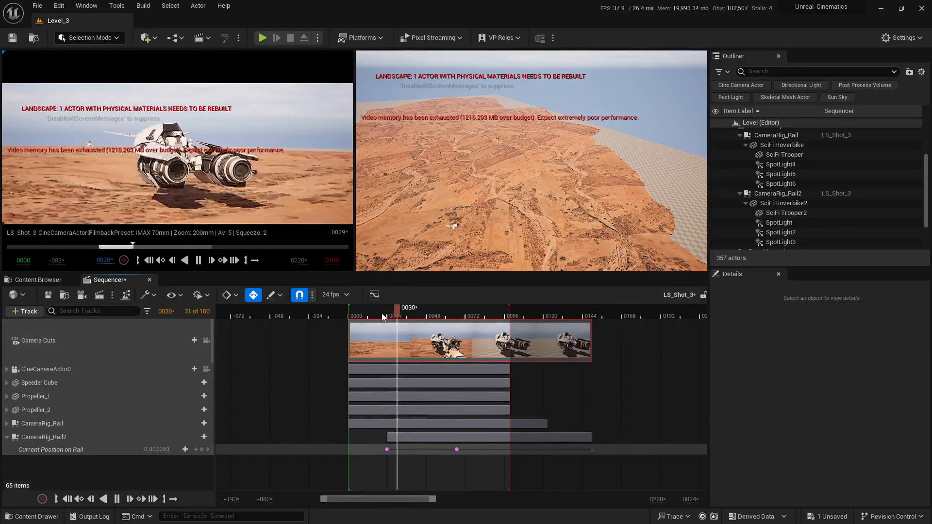
{"action": "key", "text": "space"}
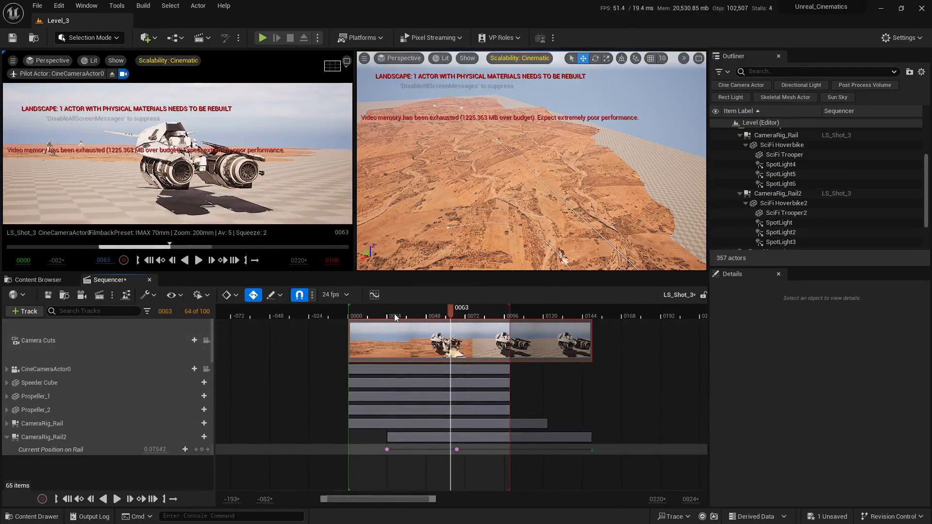
{"action": "left_click", "coordinate": [376, 316]}
{"action": "key", "text": "space"}
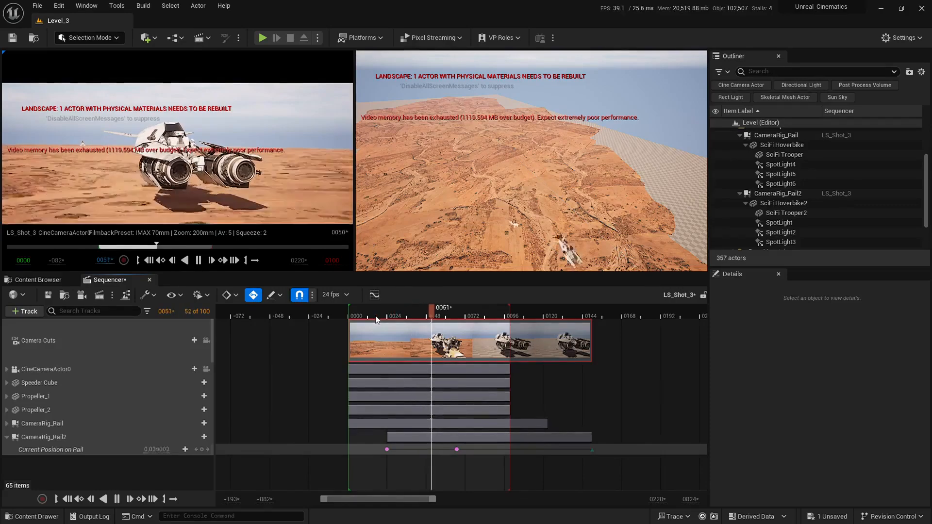
{"action": "key", "text": "space"}
Check the hoverbikes at frame 56 and shift CameraRig_Rail2 sideways to about X -16816
{"action": "left_click_drag", "start_coordinate": [407, 309], "coordinate": [437, 328]}
{"action": "right_click_drag", "start_coordinate": [490, 204], "coordinate": [509, 199]}
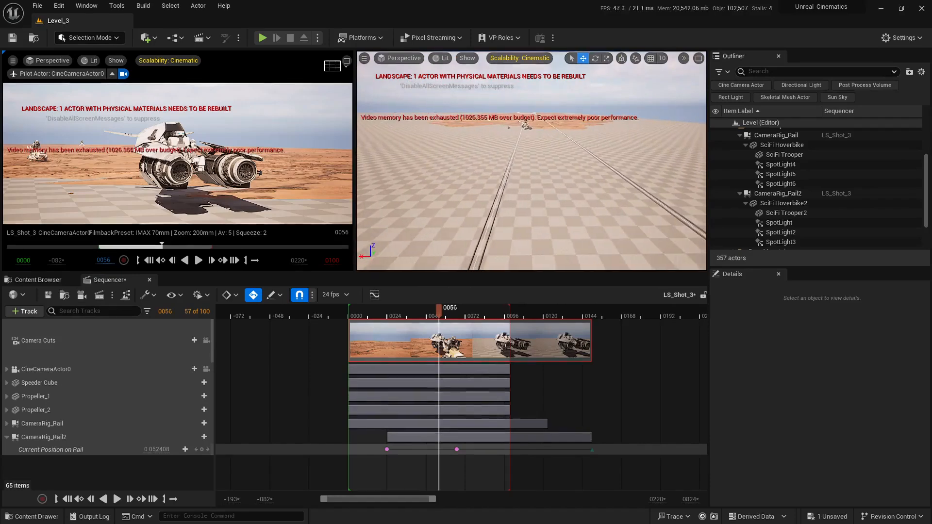
{"action": "double_click", "coordinate": [786, 194]}
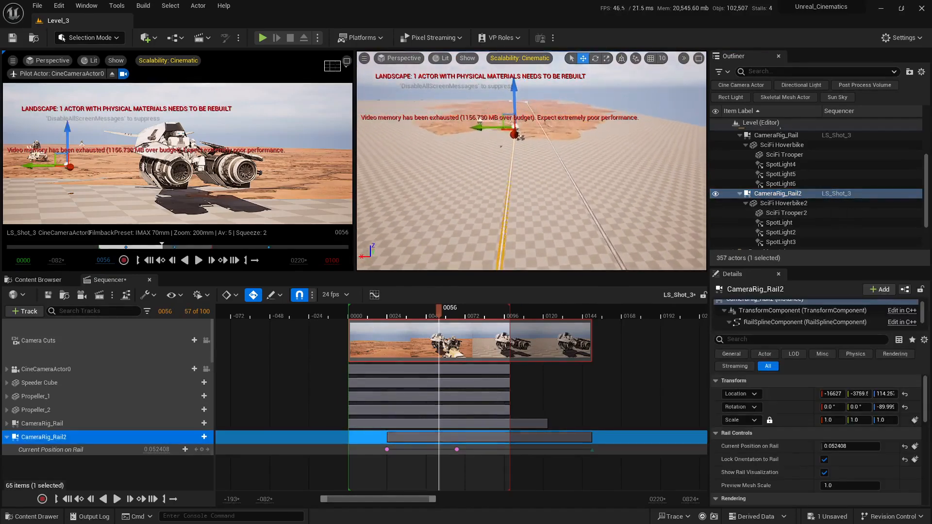
{"action": "right_click_drag", "start_coordinate": [531, 170], "coordinate": [511, 166]}
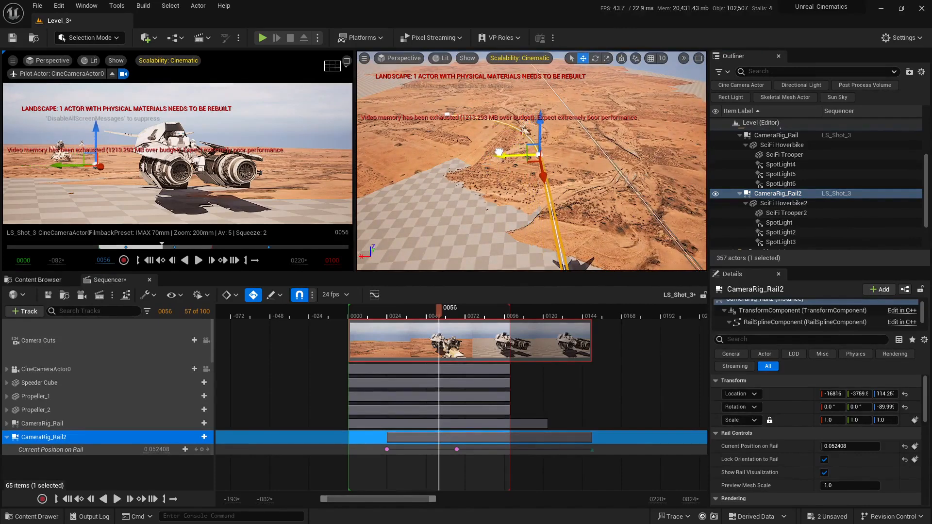
{"action": "right_click_drag", "start_coordinate": [531, 170], "coordinate": [577, 230]}
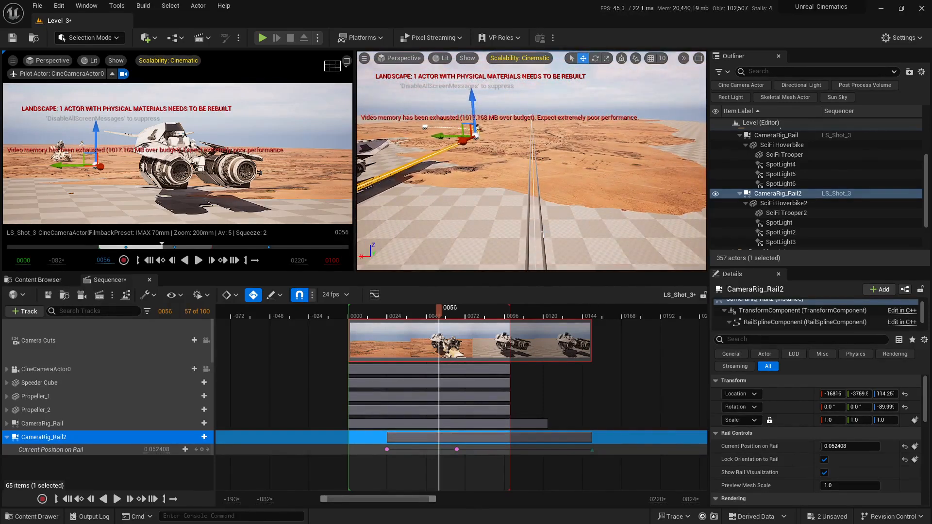
Try shifting the first hoverbike's CameraRig_Rail sideways to about X -18138
{"action": "left_click", "coordinate": [553, 201]}
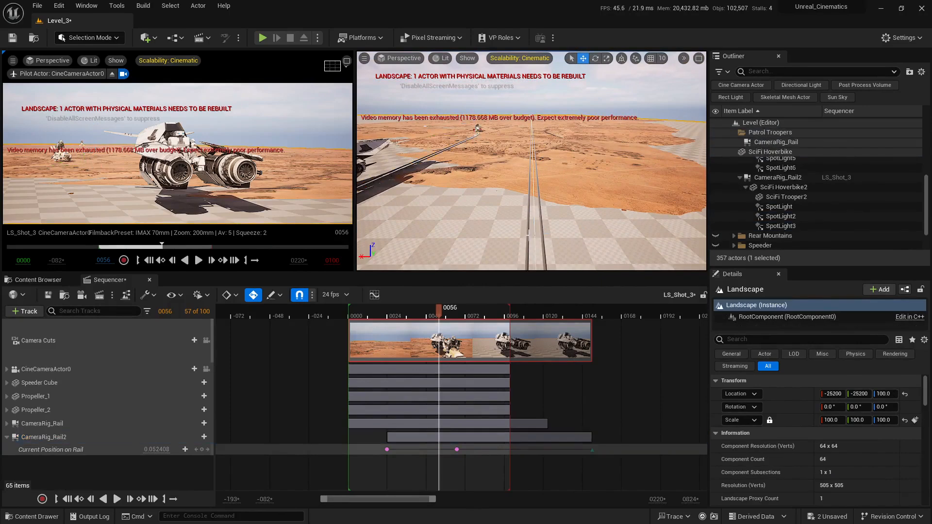
{"action": "left_click", "coordinate": [539, 204]}
{"action": "right_click_drag", "start_coordinate": [539, 203], "coordinate": [538, 198]}
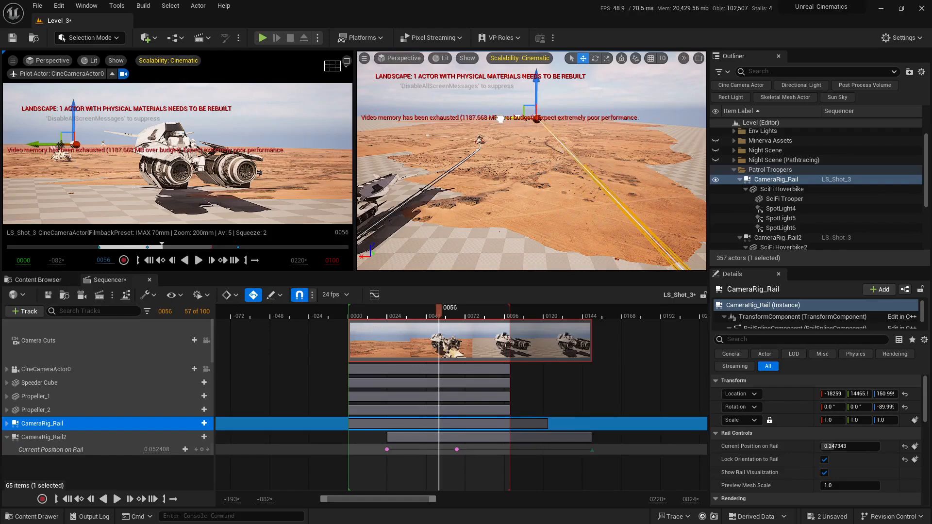
{"action": "key", "text": "w"}
{"action": "right_click_drag", "start_coordinate": [498, 118], "coordinate": [498, 113]}
{"action": "right_click_drag", "start_coordinate": [466, 167], "coordinate": [466, 180]}
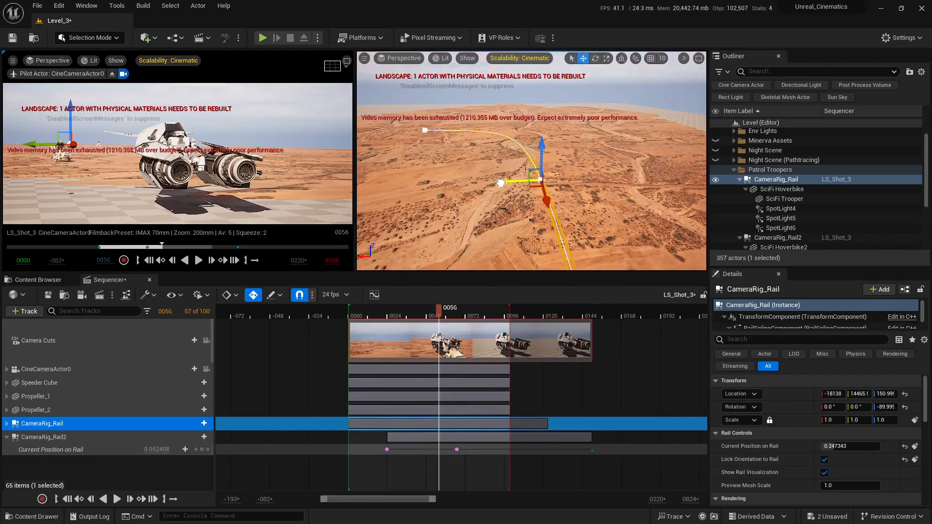
{"action": "key", "text": "Escape"}
Play the sequence from the start and again from around frame 8 to check the spacing between the background hoverbikes
{"action": "key", "text": "s"}
{"action": "right_click_drag", "start_coordinate": [573, 207], "coordinate": [567, 206]}
{"action": "scroll", "coordinate": [460, 457], "scroll_direction": "down", "scroll_amount": 1, "text": "ctrl"}
{"action": "right_click_drag", "start_coordinate": [460, 455], "coordinate": [433, 410]}
{"action": "left_click", "coordinate": [341, 310]}
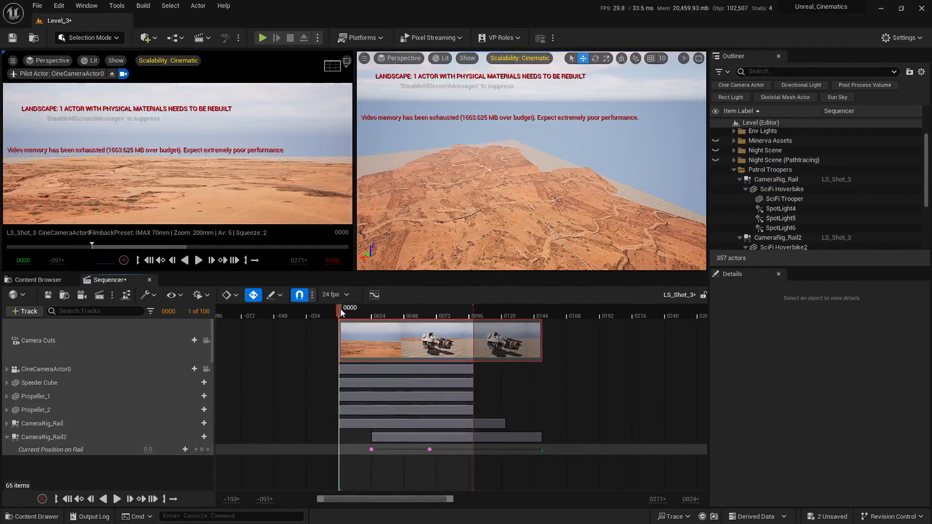
{"action": "key", "text": "space"}
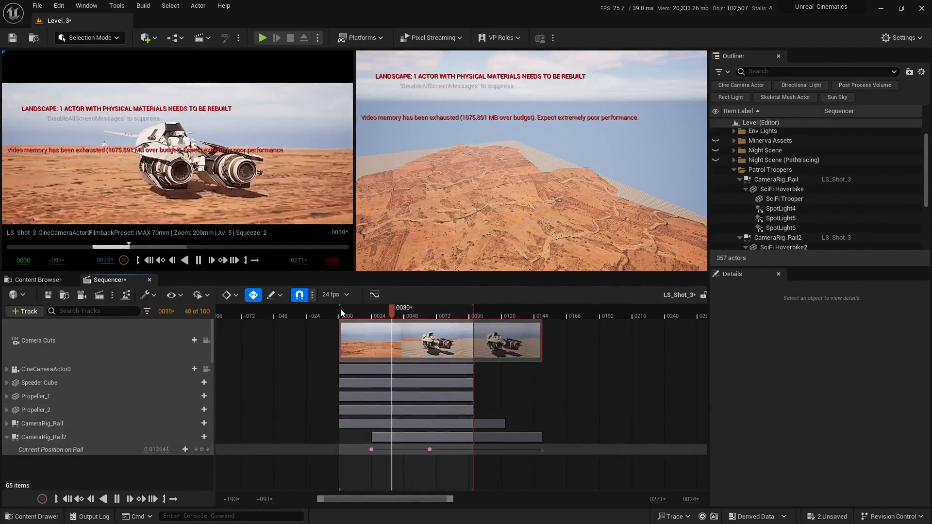
{"action": "key", "text": "space"}
{"action": "left_click", "coordinate": [350, 313]}
{"action": "key", "text": "space"}
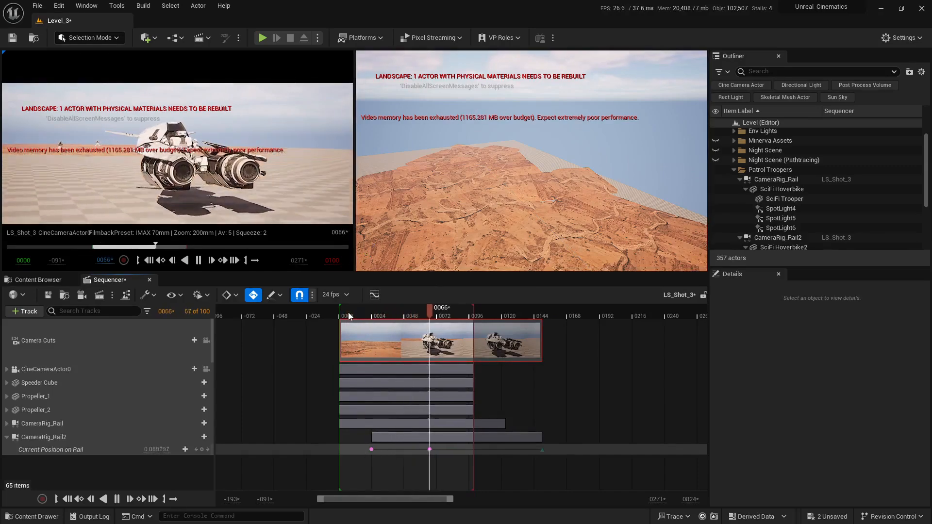
{"action": "key", "text": "space"}
Undo the sideways shift of CameraRig_Rail
{"action": "key", "text": "ctrl+z"}
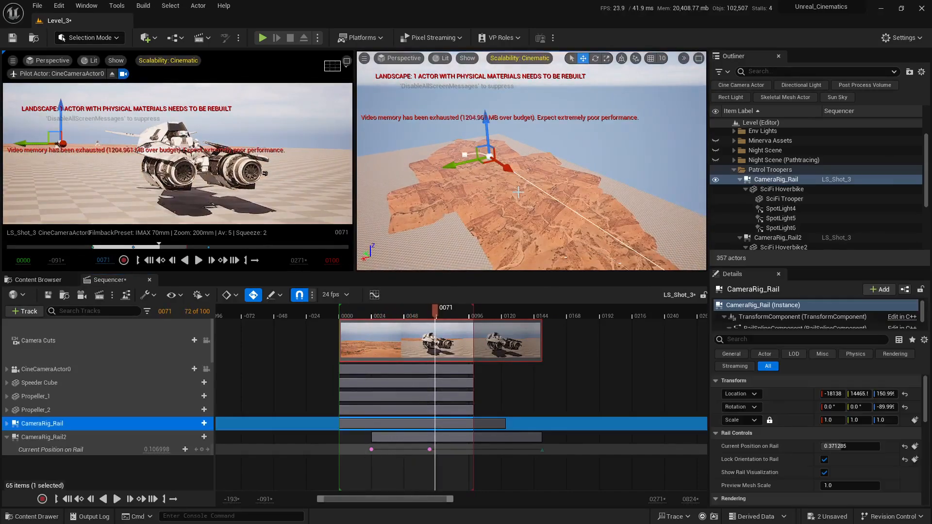
{"action": "key", "text": "ctrl+z"}
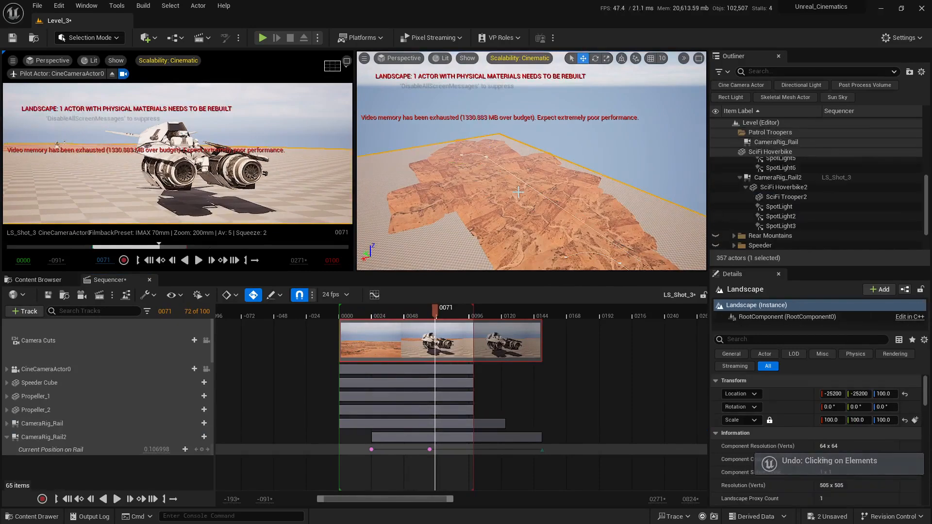
Replay and scrub the sequence from its start to review both hoverbikes travelling along their rails
{"action": "right_click_drag", "start_coordinate": [531, 165], "coordinate": [534, 143]}
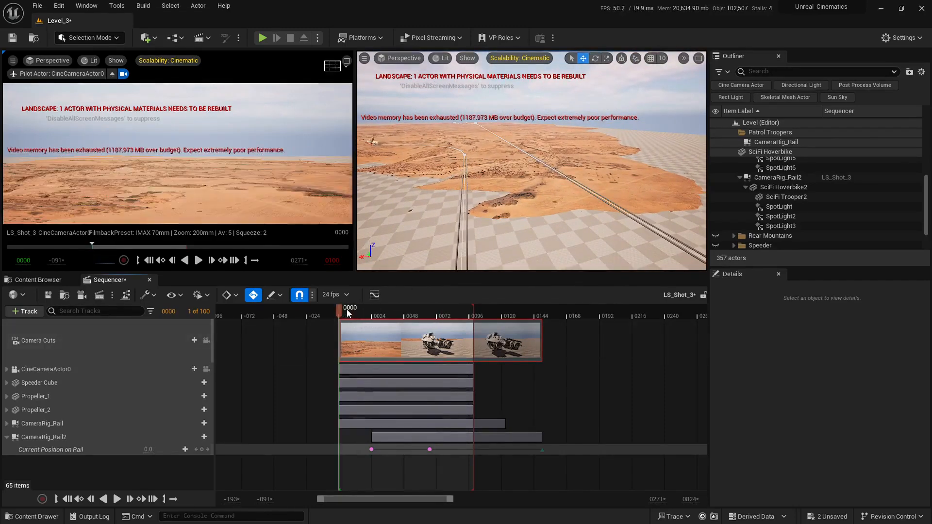
{"action": "key", "text": "space"}
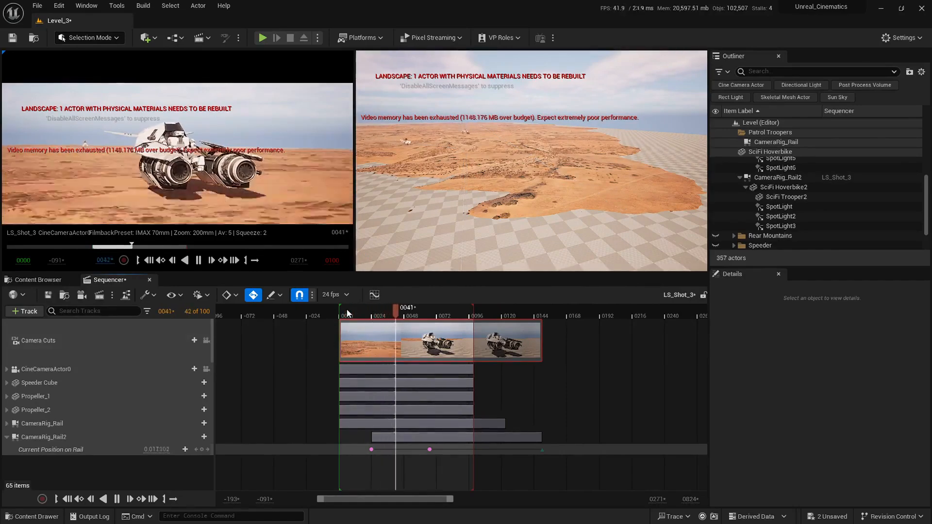
{"action": "key", "text": "space"}
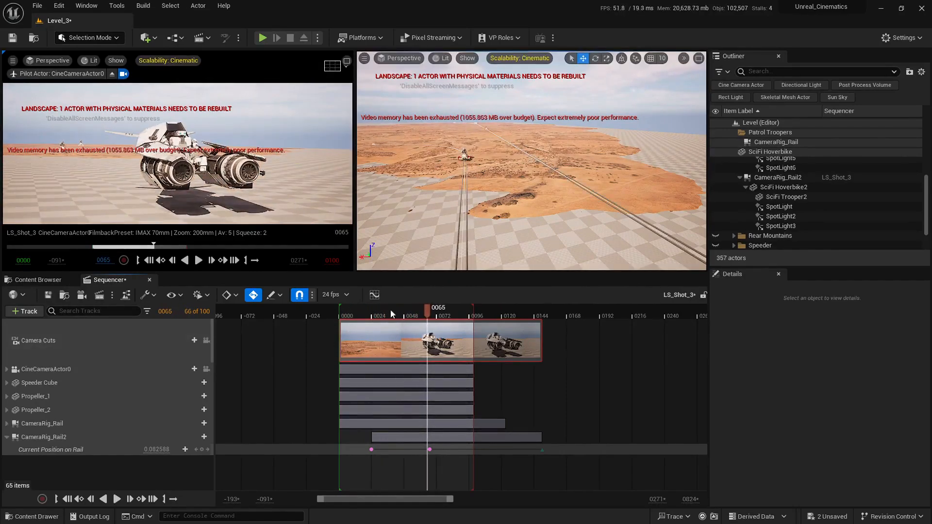
{"action": "left_click_drag", "start_coordinate": [390, 310], "coordinate": [413, 329]}
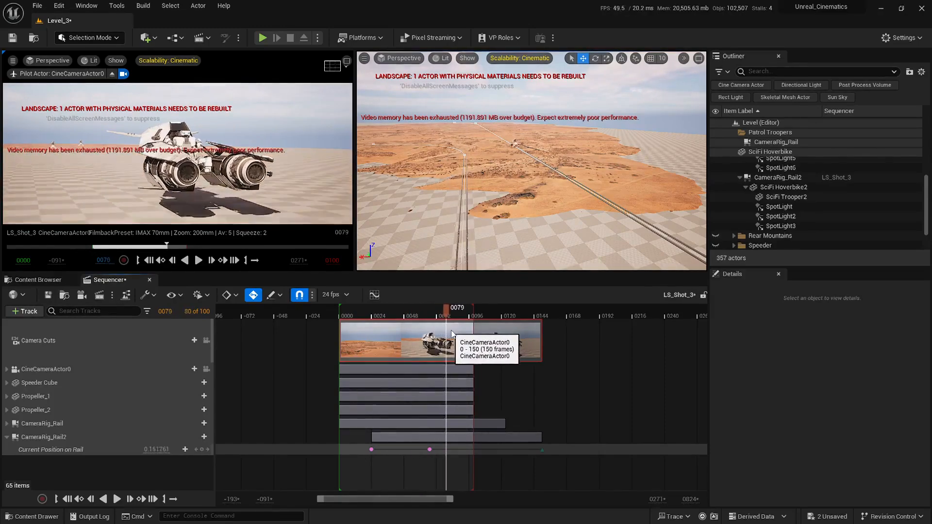
{"action": "left_click_drag", "start_coordinate": [437, 335], "coordinate": [369, 336]}
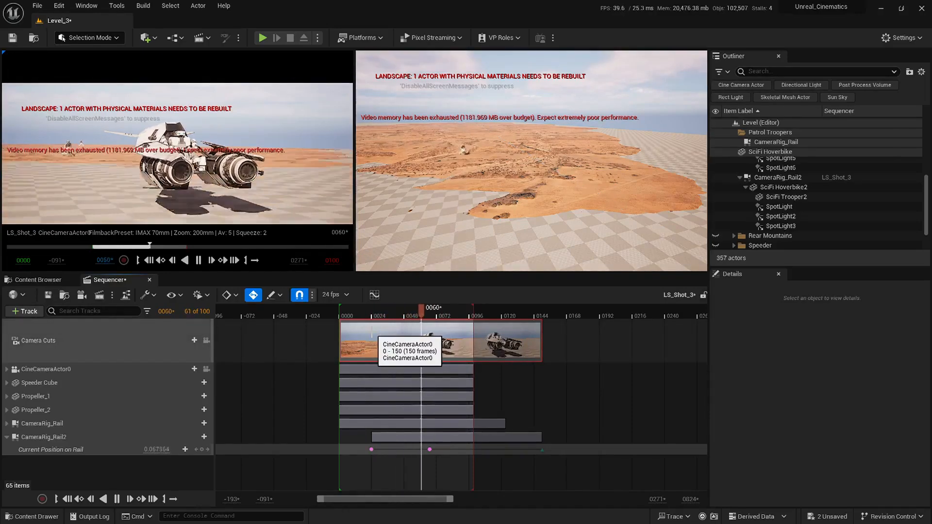
{"action": "left_click", "coordinate": [348, 313]}
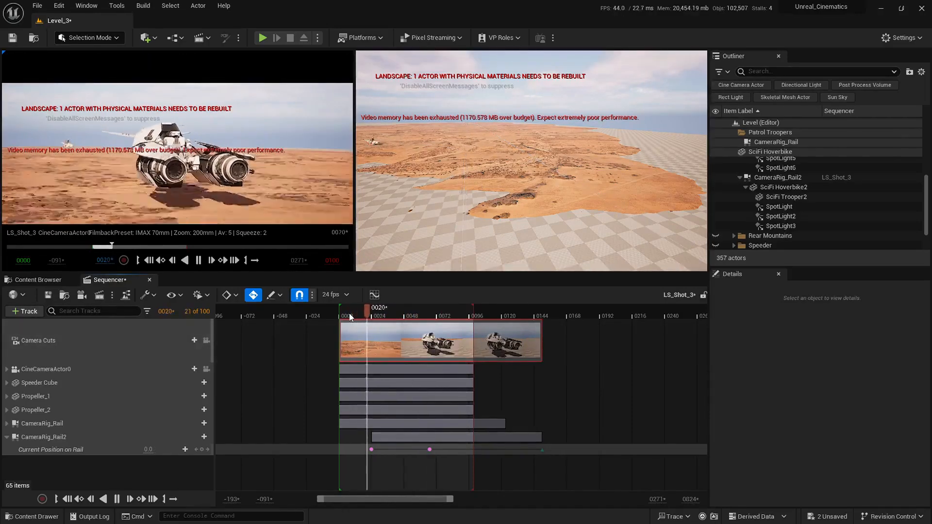
{"action": "key", "text": "space"}
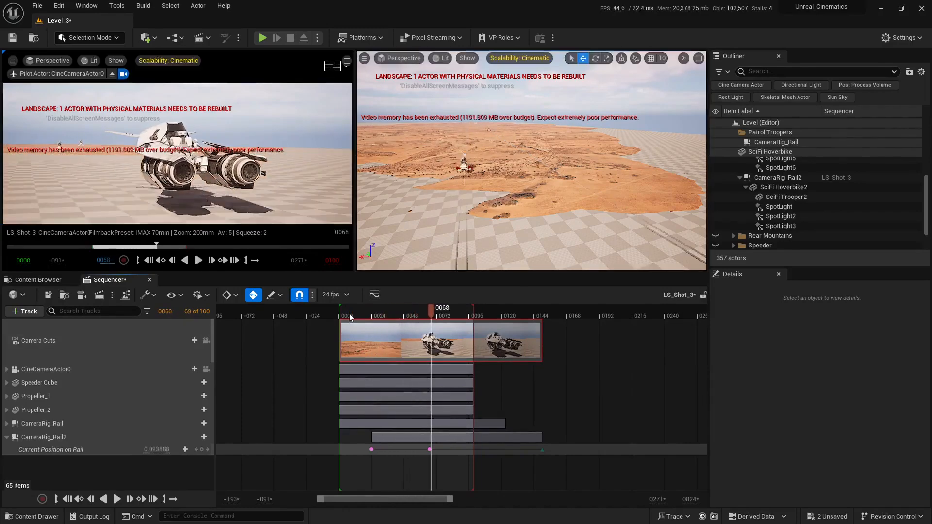
Save the unsaved Level_3 and LS_Shot_3 assets
{"action": "left_click", "coordinate": [828, 513]}
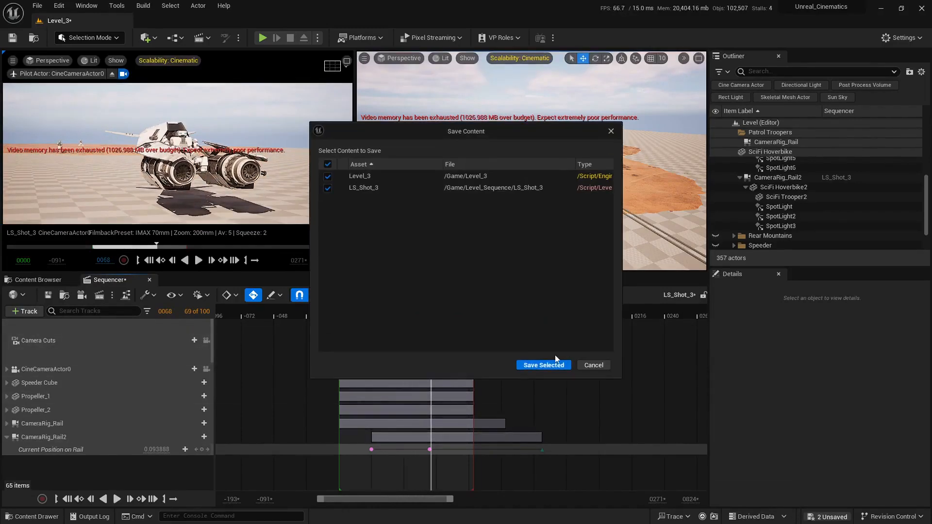
{"action": "left_click", "coordinate": [541, 364]}
Maximize the CineCameraActor0 viewport and enlarge it over the Sequencer area
{"action": "key", "text": "w"}
{"action": "right_click_drag", "start_coordinate": [556, 204], "coordinate": [547, 210]}
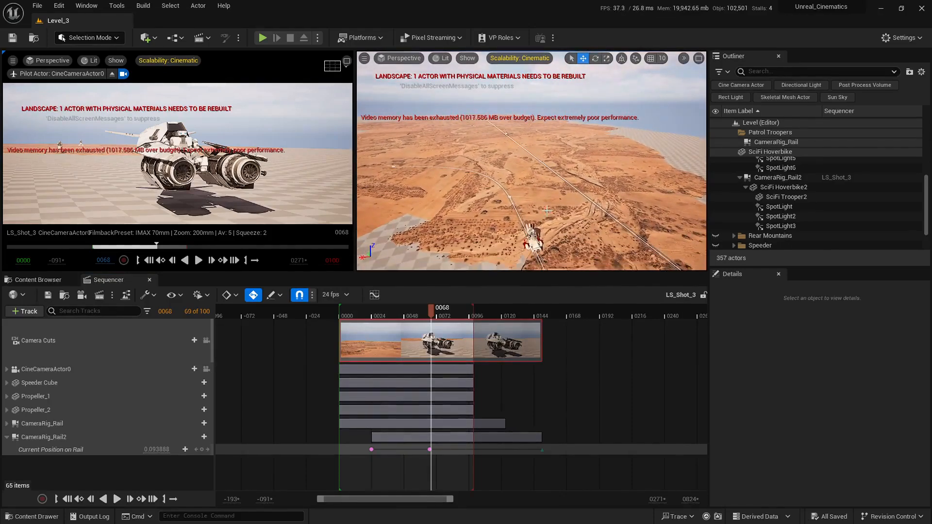
{"action": "left_click", "coordinate": [346, 62]}
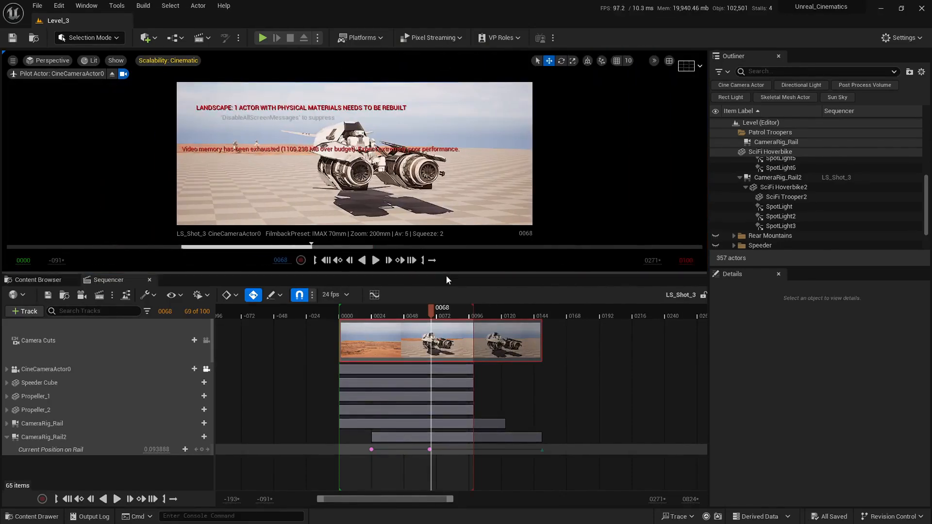
{"action": "left_click_drag", "start_coordinate": [450, 274], "coordinate": [449, 340]}
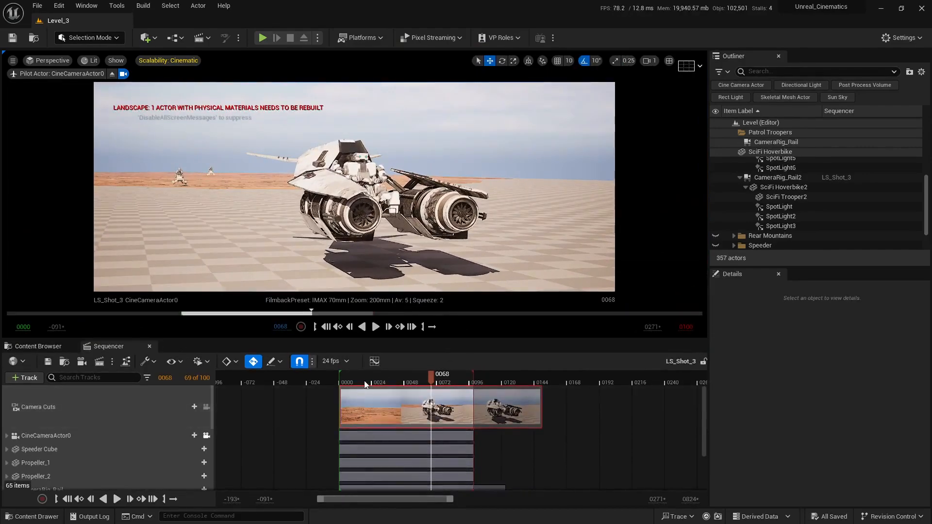
Play the shot twice from near its start to judge the background hoverbikes in the enlarged camera view
{"action": "left_click", "coordinate": [344, 377]}
{"action": "key", "text": "space"}
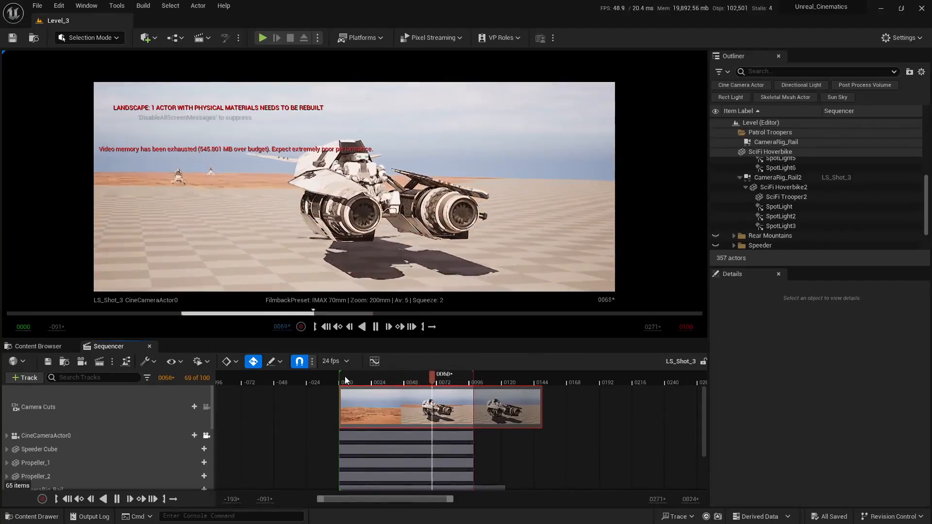
{"action": "key", "text": "space"}
{"action": "left_click", "coordinate": [354, 380]}
{"action": "key", "text": "space"}
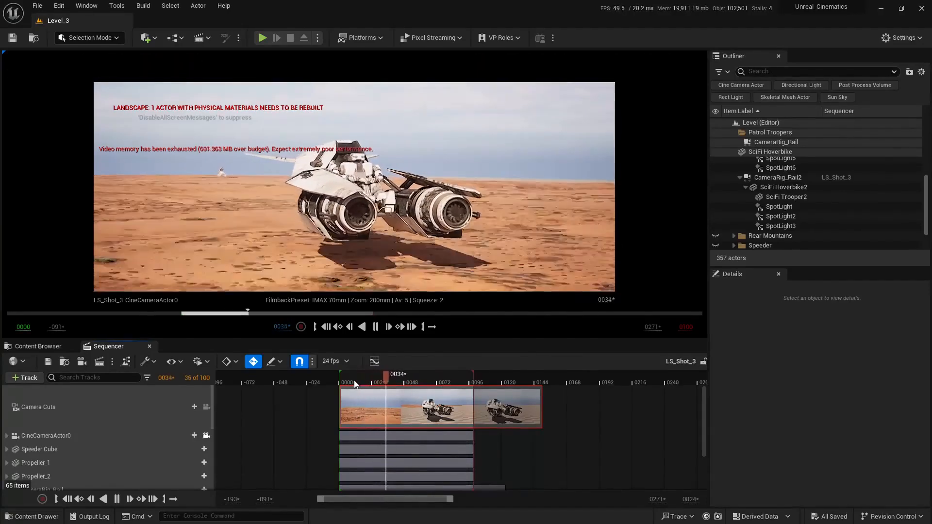
{"action": "key", "text": "space"}
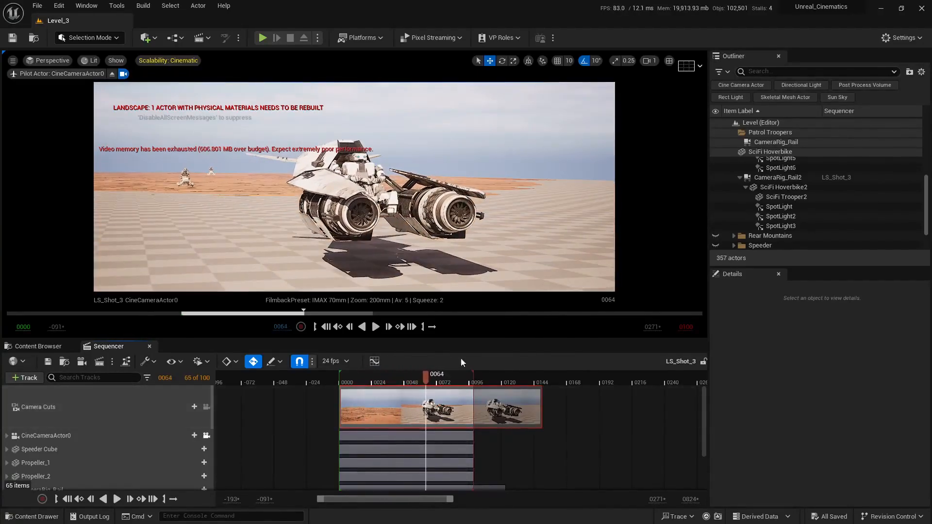
Try moving the CameraRig_Rail2 section and its keys earlier so they start at frame 12
{"action": "left_click_drag", "start_coordinate": [441, 338], "coordinate": [442, 228]}
{"action": "scroll", "coordinate": [444, 383], "scroll_direction": "up", "scroll_amount": 4, "text": "ctrl"}
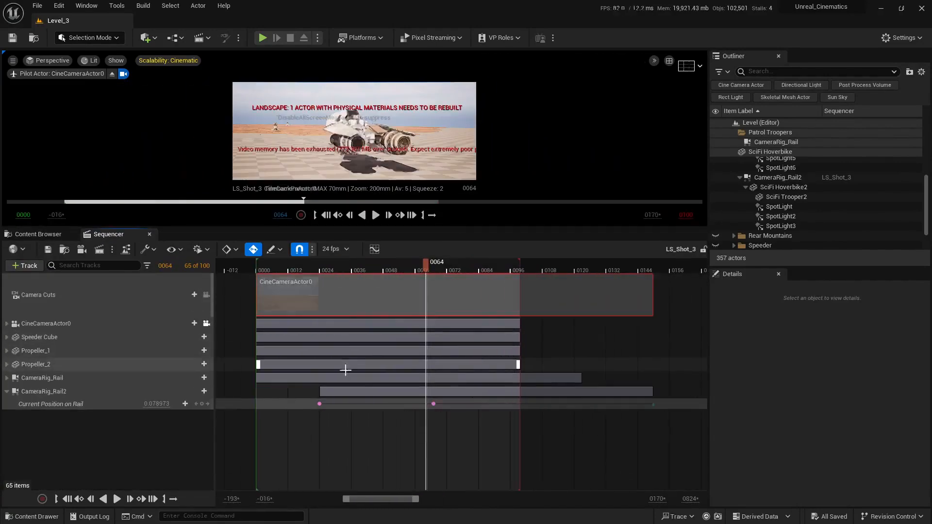
{"action": "left_click_drag", "start_coordinate": [431, 393], "coordinate": [417, 391]}
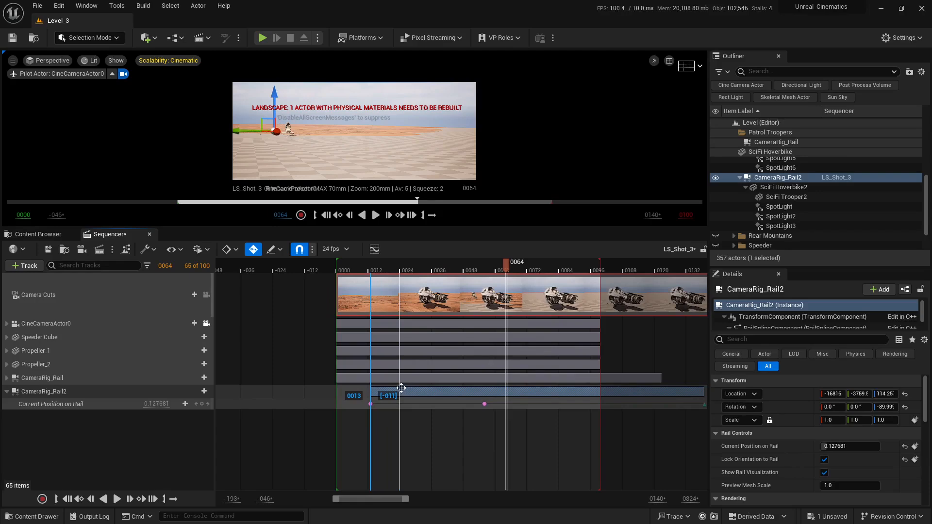
{"action": "left_click_drag", "start_coordinate": [401, 388], "coordinate": [401, 388]}
Play the shot from frame 2 in an enlarged camera view to review the second hoverbike's earlier timing
{"action": "left_click", "coordinate": [342, 273]}
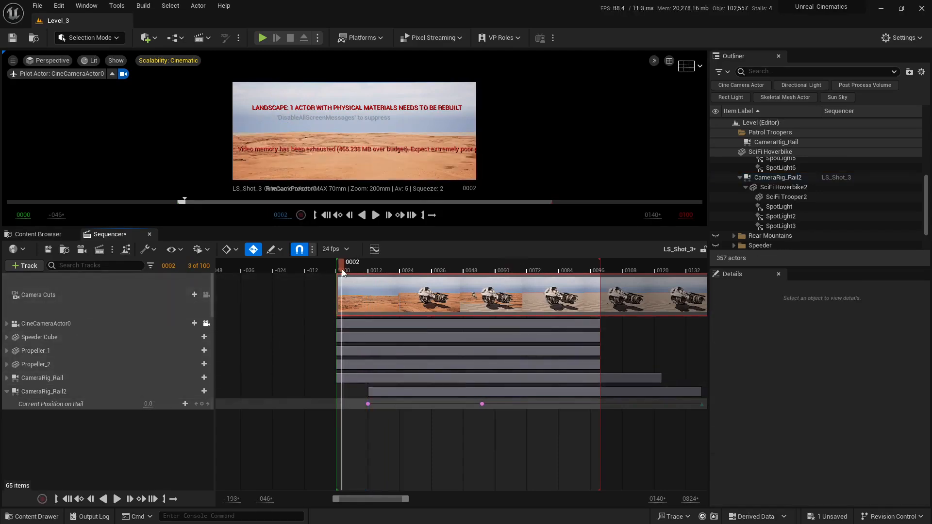
{"action": "left_click_drag", "start_coordinate": [446, 228], "coordinate": [446, 345]}
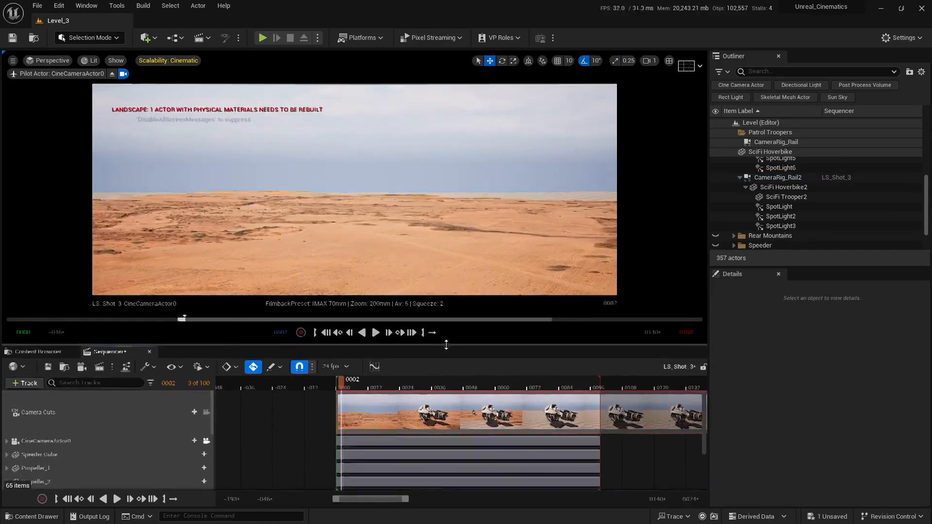
{"action": "left_click", "coordinate": [375, 333]}
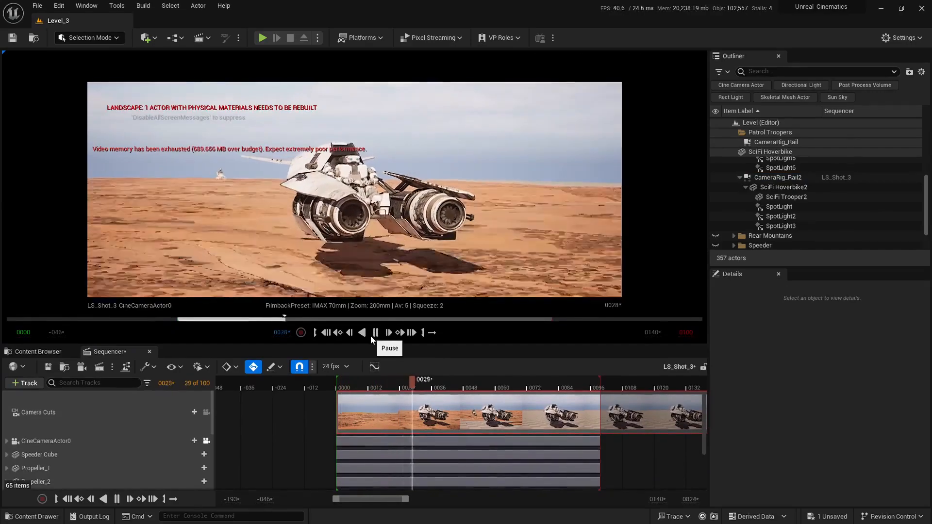
{"action": "left_click", "coordinate": [376, 333]}
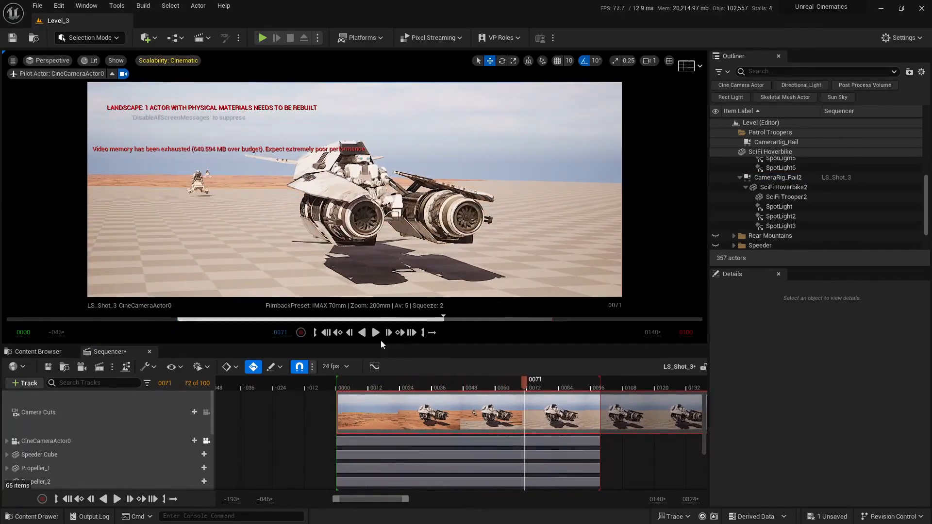
Undo the timing move of the CameraRig_Rail2 section and its keys
{"action": "left_click_drag", "start_coordinate": [402, 345], "coordinate": [402, 230]}
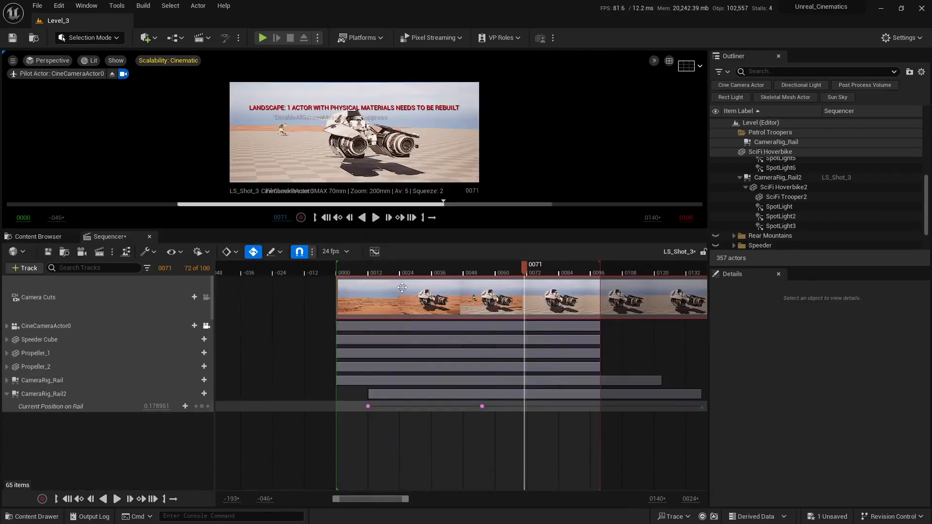
{"action": "left_click", "coordinate": [406, 393]}
{"action": "key", "text": "ctrl+z"}
{"action": "key", "text": "Escape"}
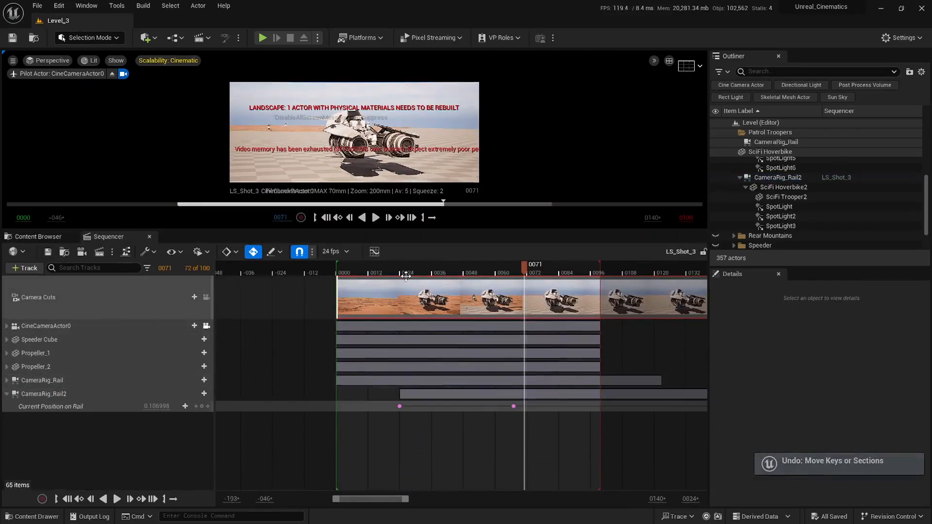
Play and scrub the shot from around frame 12 in an enlarged camera view to judge the second hoverbike's restored timing
{"action": "left_click", "coordinate": [368, 270]}
{"action": "key", "text": "space"}
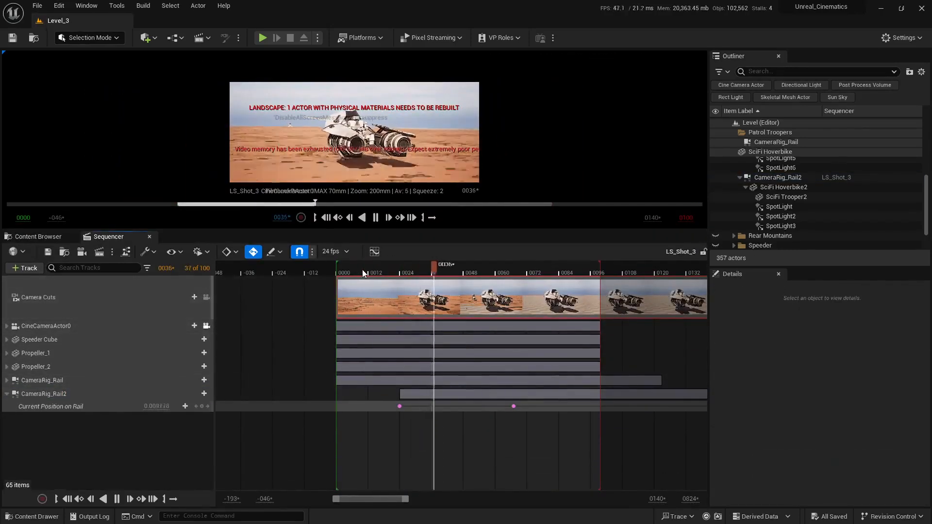
{"action": "key", "text": "space"}
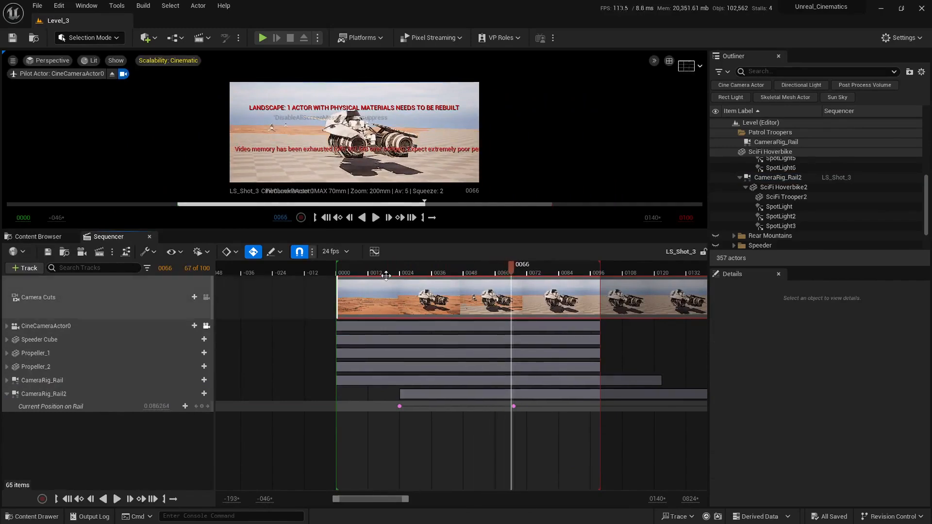
{"action": "left_click_drag", "start_coordinate": [374, 274], "coordinate": [429, 274]}
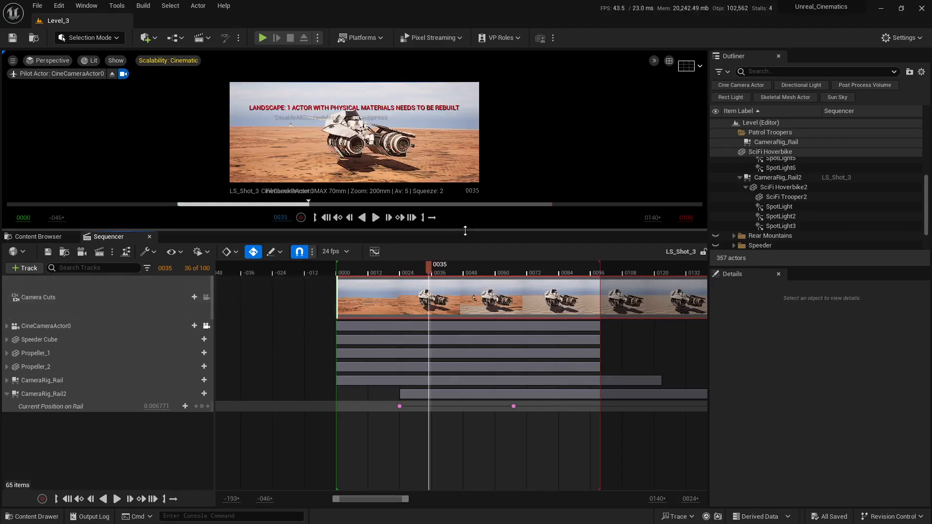
{"action": "left_click_drag", "start_coordinate": [465, 230], "coordinate": [474, 362]}
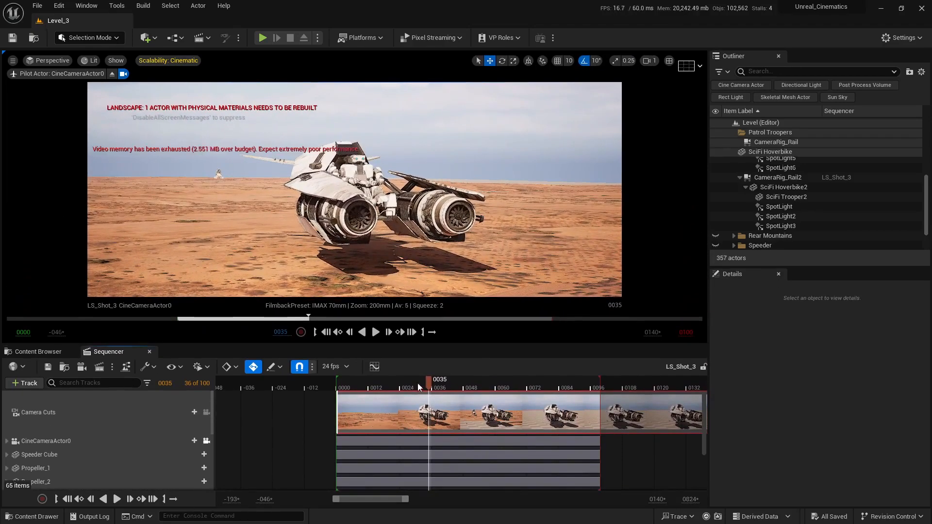
{"action": "left_click_drag", "start_coordinate": [430, 383], "coordinate": [586, 400]}
{"action": "left_click", "coordinate": [502, 385]}
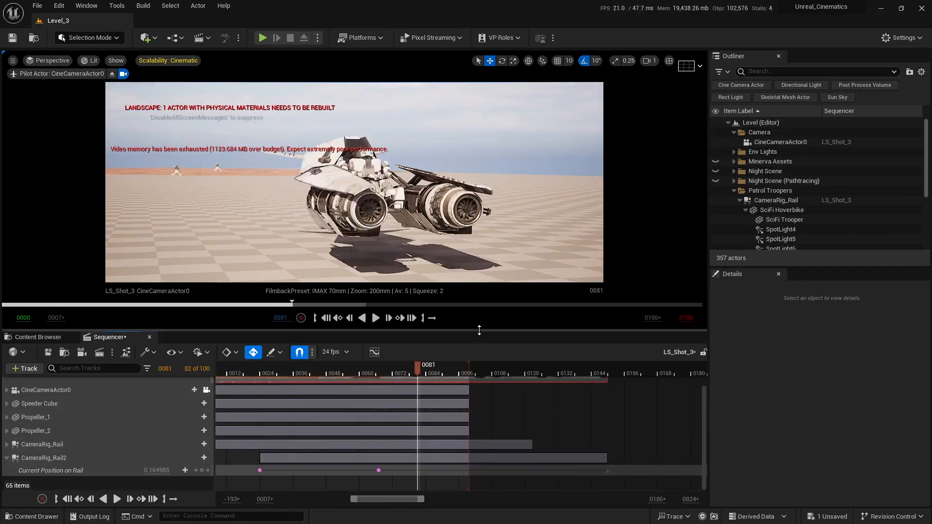
Move CameraRig_Rail2's last Current Position on Rail key earlier to frame 123, with its section ending at that frame
{"action": "left_click_drag", "start_coordinate": [477, 331], "coordinate": [494, 234]}
{"action": "scroll", "coordinate": [539, 385], "scroll_direction": "up", "scroll_amount": 5, "text": "ctrl"}
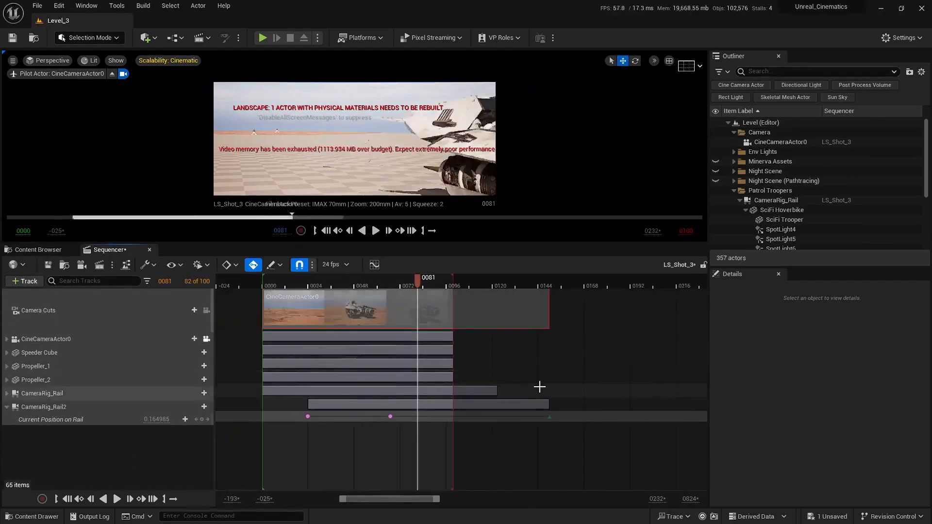
{"action": "right_click_drag", "start_coordinate": [575, 412], "coordinate": [407, 397]}
{"action": "scroll", "coordinate": [564, 429], "scroll_direction": "up", "scroll_amount": 1, "text": "ctrl"}
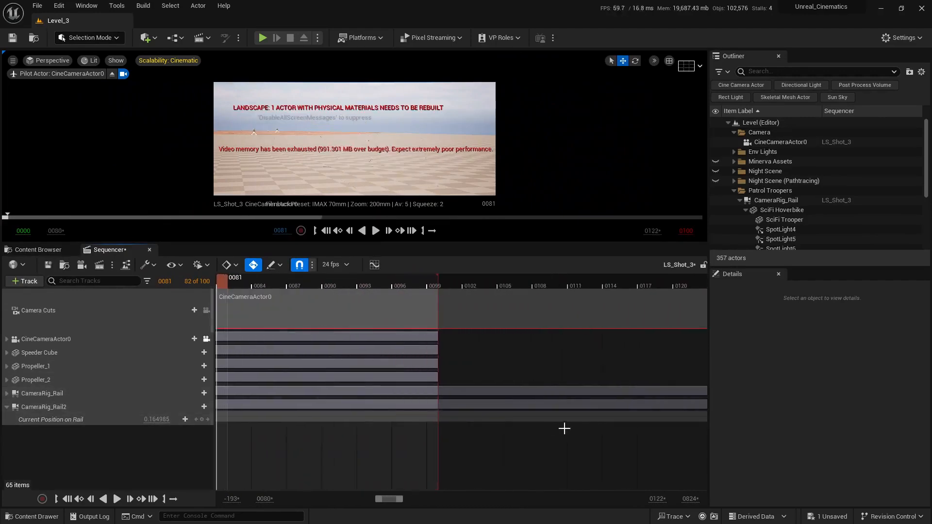
{"action": "right_click_drag", "start_coordinate": [596, 427], "coordinate": [485, 416]}
{"action": "scroll", "coordinate": [488, 418], "scroll_direction": "down", "scroll_amount": 3, "text": "ctrl"}
{"action": "scroll", "coordinate": [496, 418], "scroll_direction": "down", "scroll_amount": 3, "text": "ctrl"}
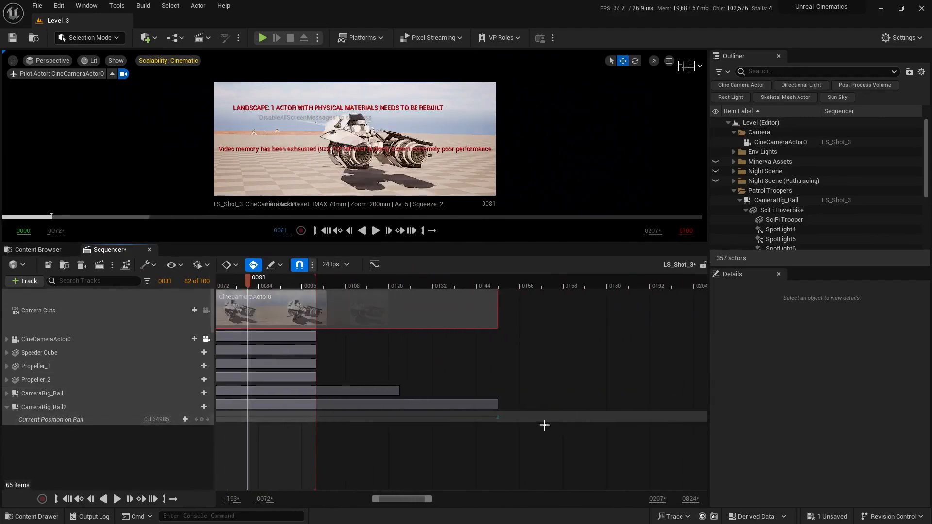
{"action": "left_click_drag", "start_coordinate": [500, 418], "coordinate": [399, 418]}
{"action": "right_click_drag", "start_coordinate": [509, 427], "coordinate": [572, 424]}
{"action": "left_click", "coordinate": [514, 413]}
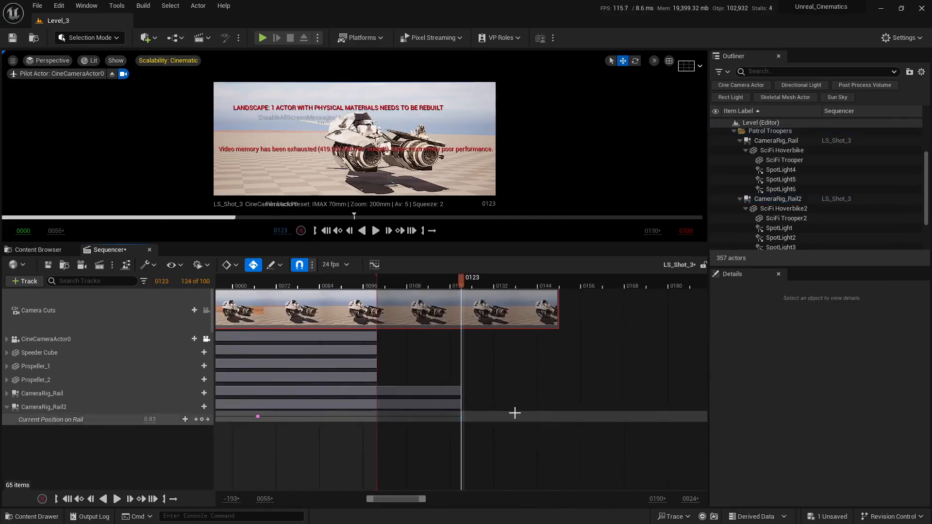
Play the shot from frame 15 in an enlarged camera view to check the second hoverbike with its earlier end key
{"action": "scroll", "coordinate": [483, 387], "scroll_direction": "down", "scroll_amount": 2, "text": "ctrl"}
{"action": "right_click_drag", "start_coordinate": [481, 385], "coordinate": [595, 384]}
{"action": "scroll", "coordinate": [505, 316], "scroll_direction": "down", "scroll_amount": 3, "text": "ctrl"}
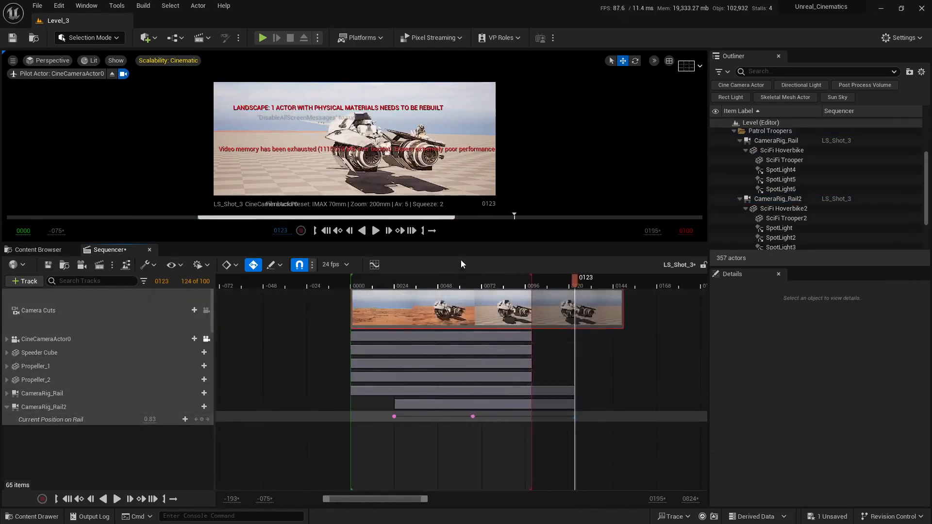
{"action": "left_click_drag", "start_coordinate": [472, 247], "coordinate": [464, 338]}
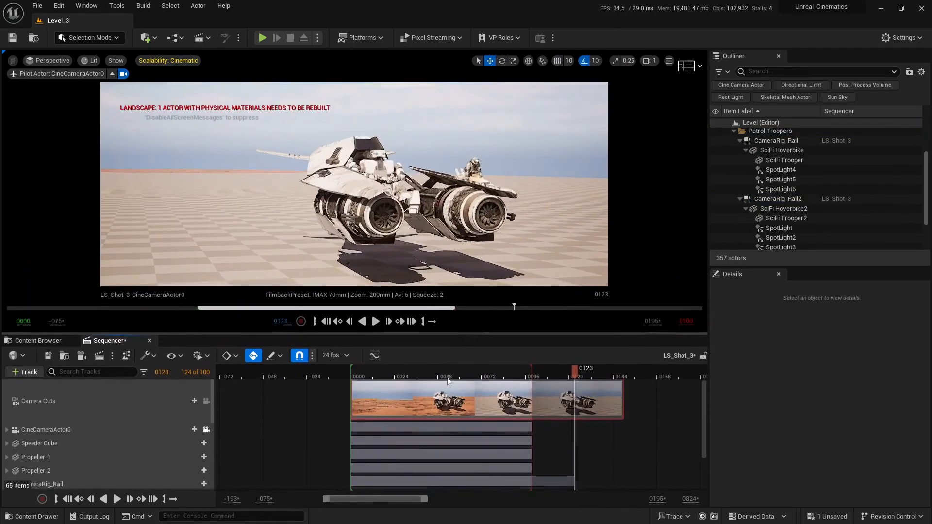
{"action": "scroll", "coordinate": [464, 421], "scroll_direction": "down", "scroll_amount": 3}
{"action": "right_click_drag", "start_coordinate": [476, 409], "coordinate": [430, 407]}
{"action": "left_click", "coordinate": [331, 373]}
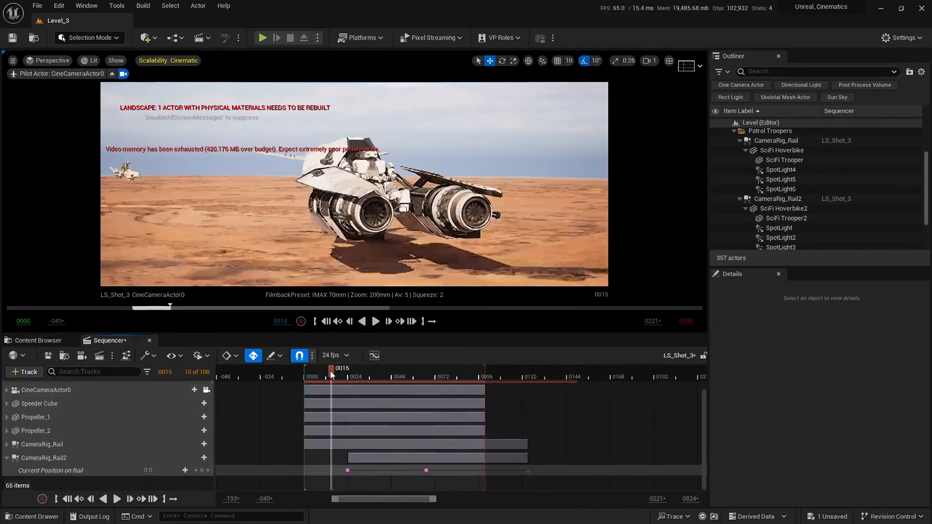
{"action": "key", "text": "space"}
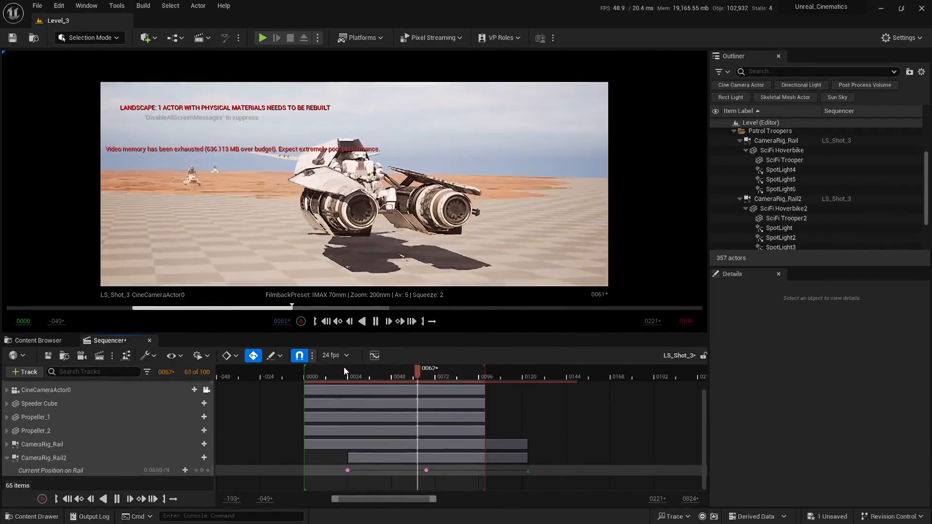
{"action": "key", "text": "space"}
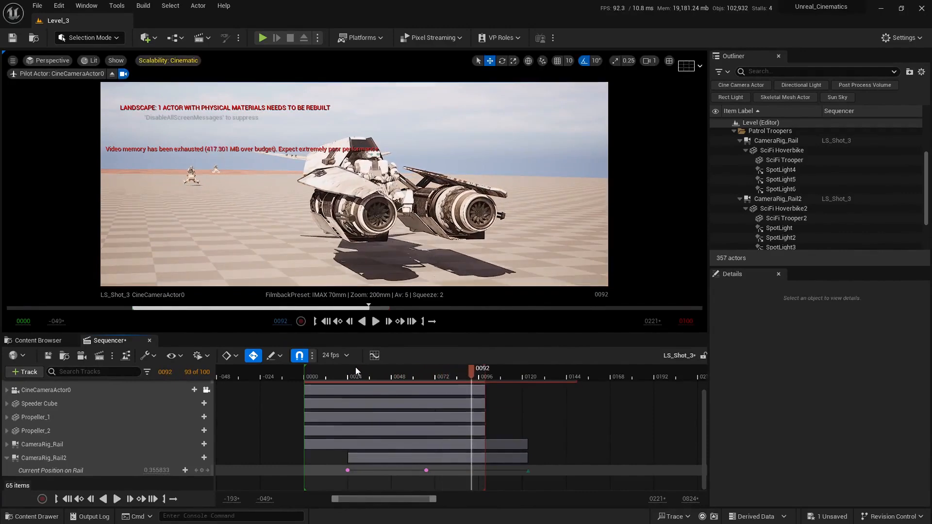
Replay and scrub the middle of the shot around CameraRig_Rail2's second key at frame 67 to inspect the hoverbike's movement
{"action": "left_click_drag", "start_coordinate": [499, 373], "coordinate": [418, 366]}
{"action": "key", "text": "space"}
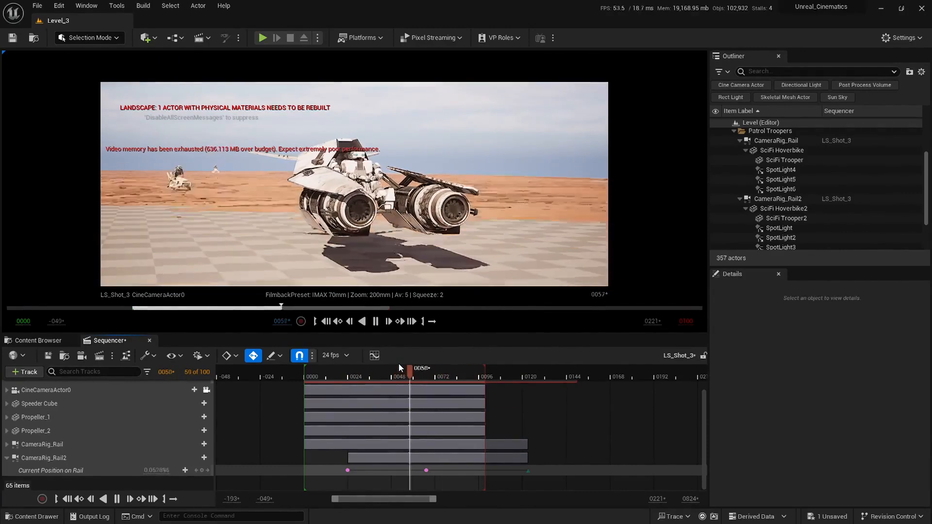
{"action": "key", "text": "space"}
{"action": "left_click", "coordinate": [367, 378]}
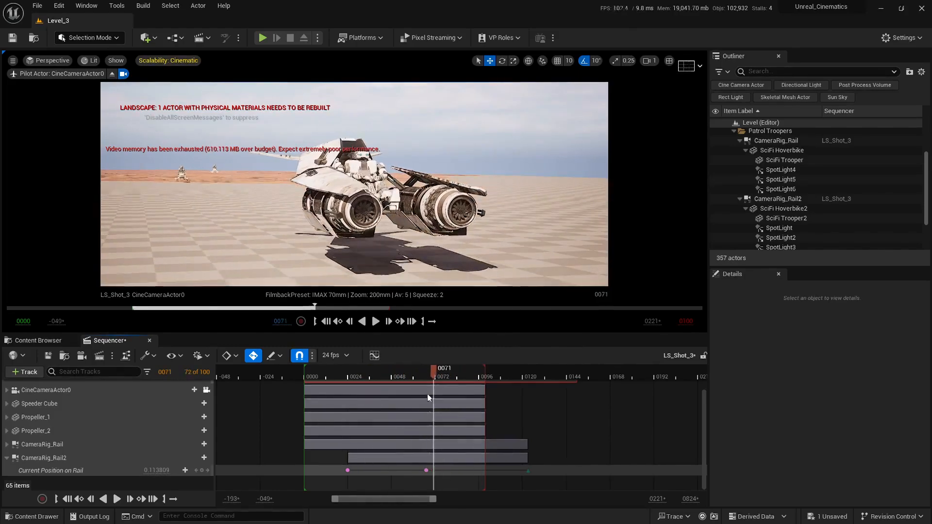
{"action": "left_click_drag", "start_coordinate": [432, 394], "coordinate": [399, 390]}
{"action": "left_click", "coordinate": [427, 398]}
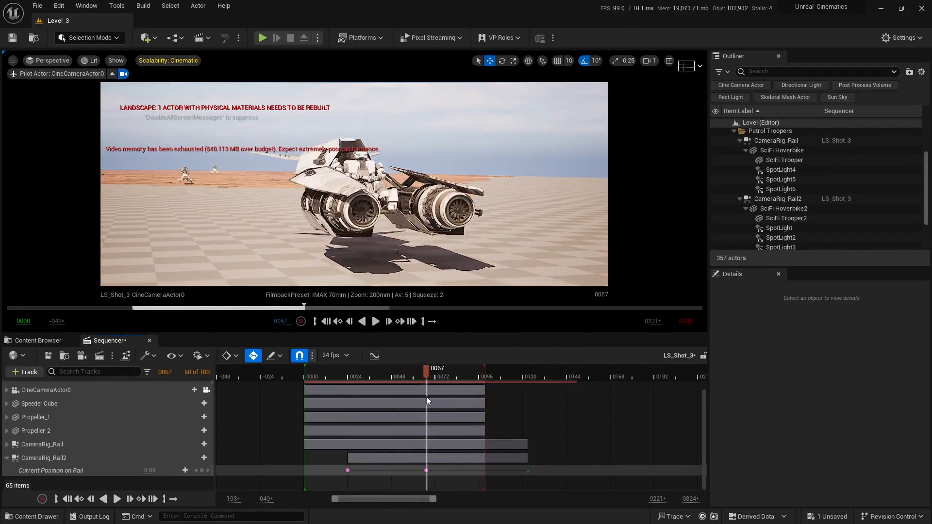
Show the free perspective view beside the camera view and adjust a spline point on CameraRig_Rail2's curved stretch over the desert terrain
{"action": "left_click", "coordinate": [670, 61]}
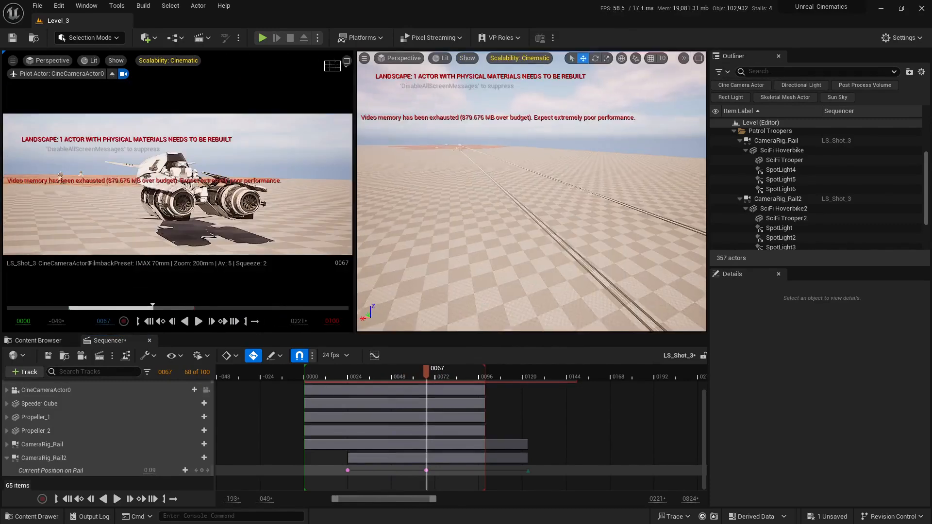
{"action": "key", "text": "w"}
{"action": "right_click_drag", "start_coordinate": [531, 191], "coordinate": [538, 205]}
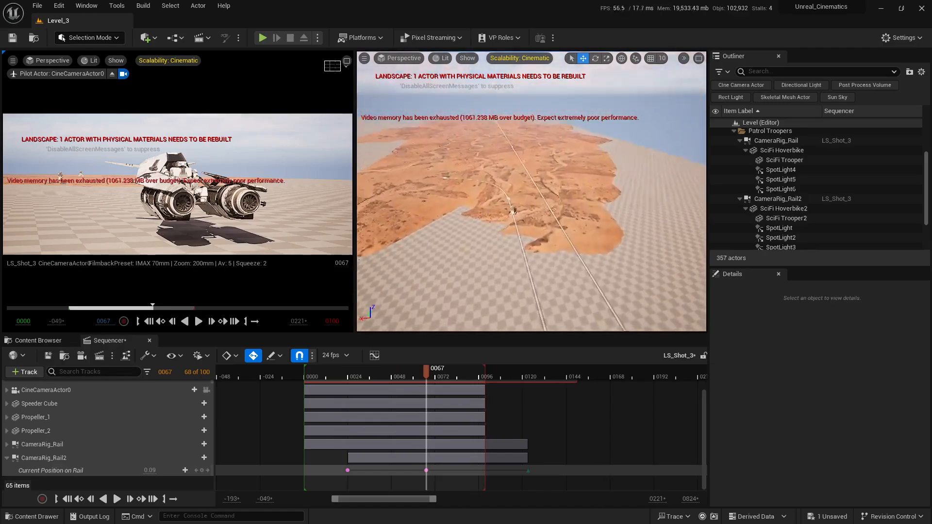
{"action": "key", "text": "w"}
{"action": "mouse_move", "coordinate": [531, 192]}
{"action": "right_mouse_down"}
{"action": "mouse_move", "coordinate": [527, 202]}
{"action": "mouse_move", "coordinate": [530, 192]}
{"action": "right_mouse_up"}
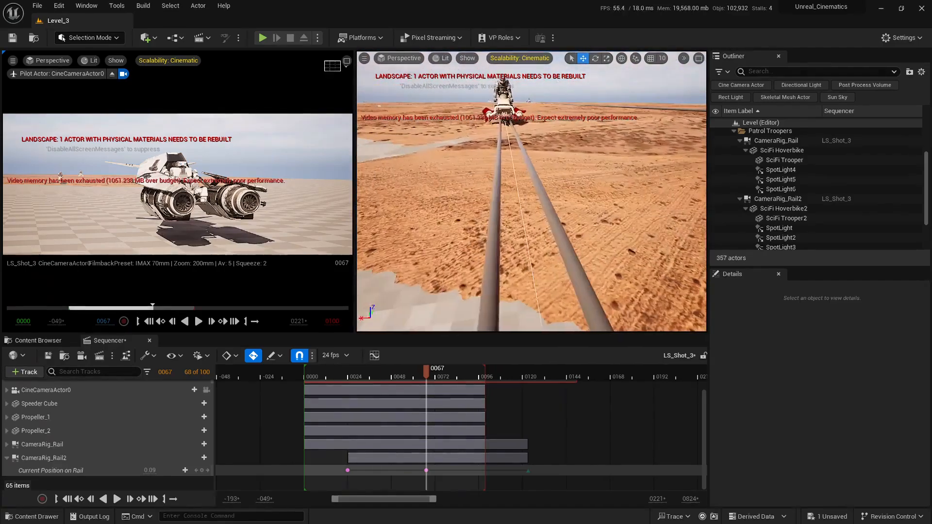
{"action": "left_click", "coordinate": [497, 194]}
{"action": "key", "text": "f"}
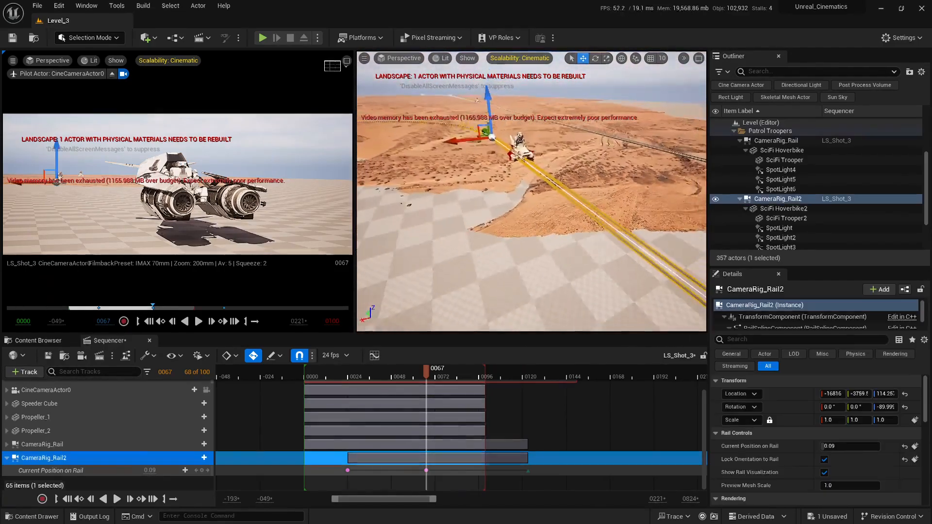
{"action": "key", "text": "w"}
{"action": "mouse_move", "coordinate": [531, 192]}
{"action": "right_mouse_down"}
{"action": "mouse_move", "coordinate": [522, 187]}
{"action": "mouse_move", "coordinate": [536, 199]}
{"action": "mouse_move", "coordinate": [529, 190]}
{"action": "right_mouse_up"}
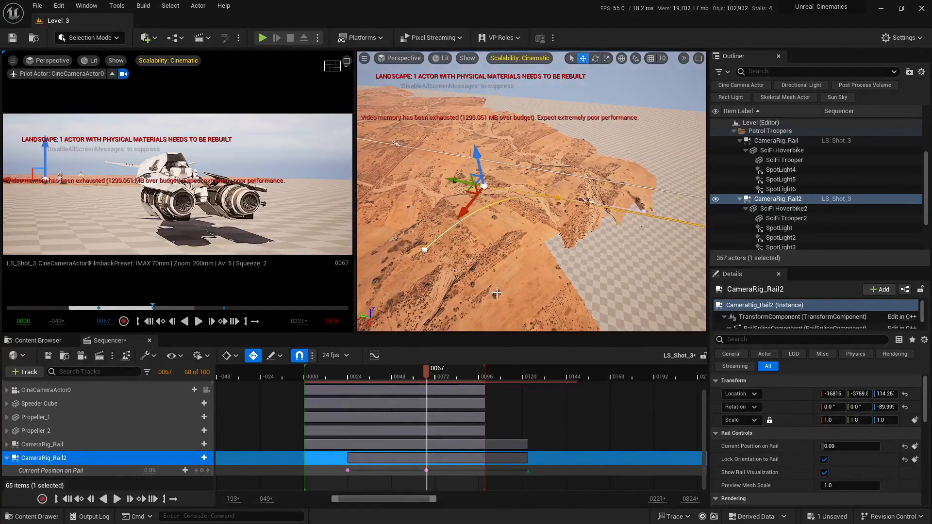
{"action": "right_click_drag", "start_coordinate": [497, 293], "coordinate": [463, 191]}
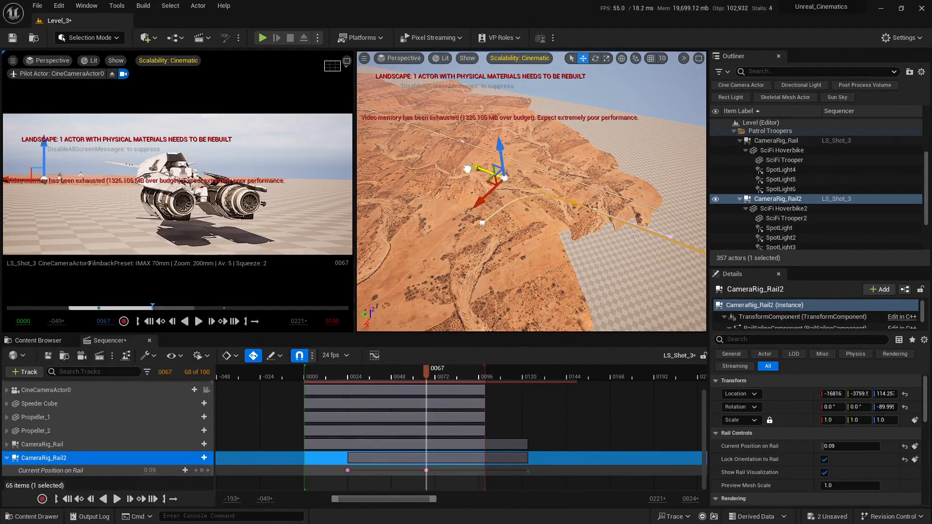
{"action": "key", "text": "Escape"}
{"action": "right_click_drag", "start_coordinate": [531, 218], "coordinate": [544, 187]}
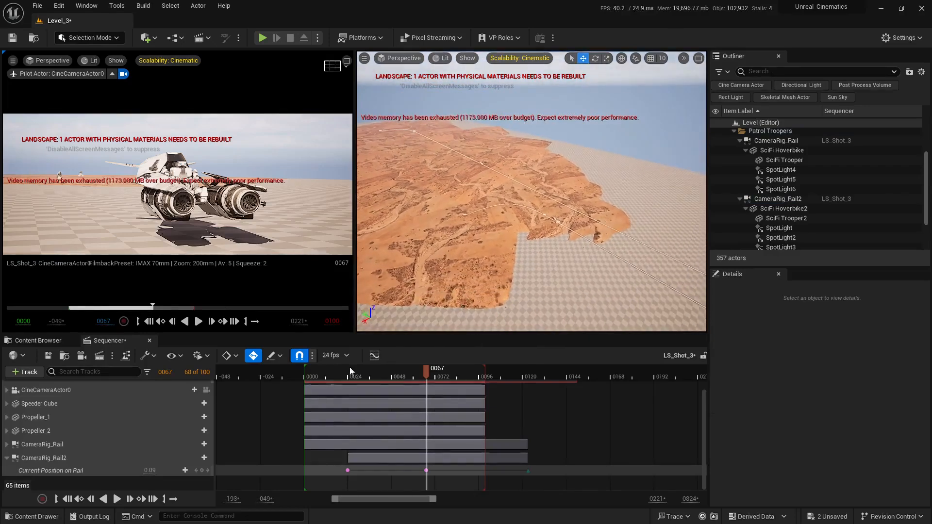
Play the shot from near its start in both views to compare the hoverbikes' paths with the camera framing
{"action": "left_click", "coordinate": [316, 369]}
{"action": "key", "text": "space"}
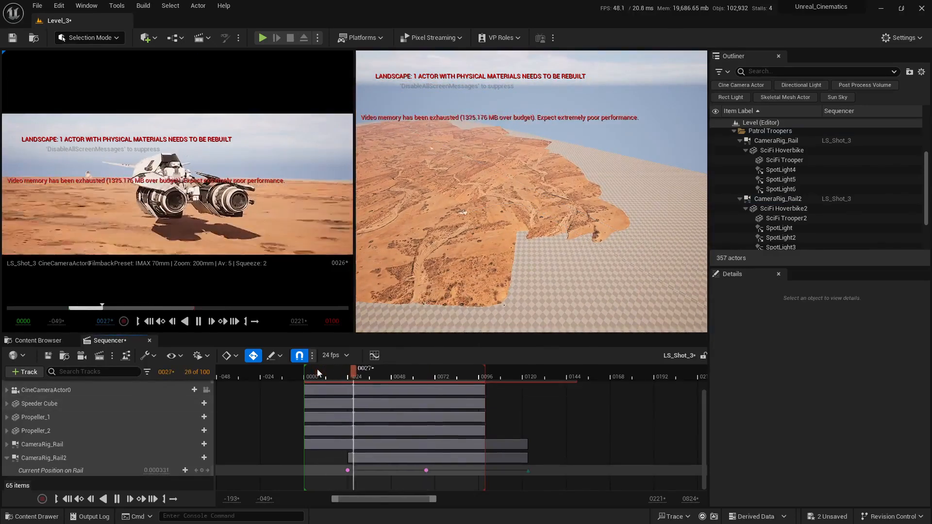
{"action": "key", "text": "space"}
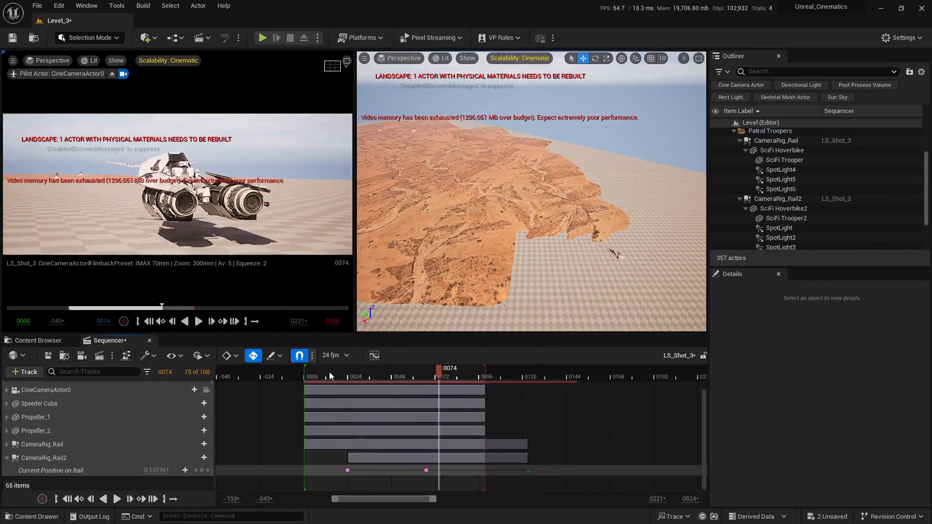
Maximize the camera view and play the shot from frame 5, replaying its second half to frame 92
{"action": "left_click", "coordinate": [314, 371]}
{"action": "left_click", "coordinate": [346, 60]}
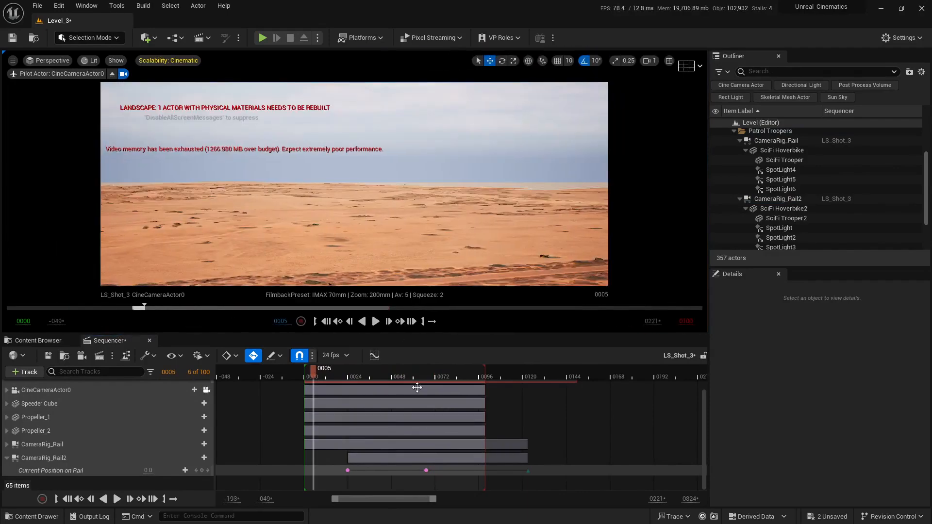
{"action": "right_click_drag", "start_coordinate": [424, 408], "coordinate": [459, 433]}
{"action": "left_click", "coordinate": [373, 325]}
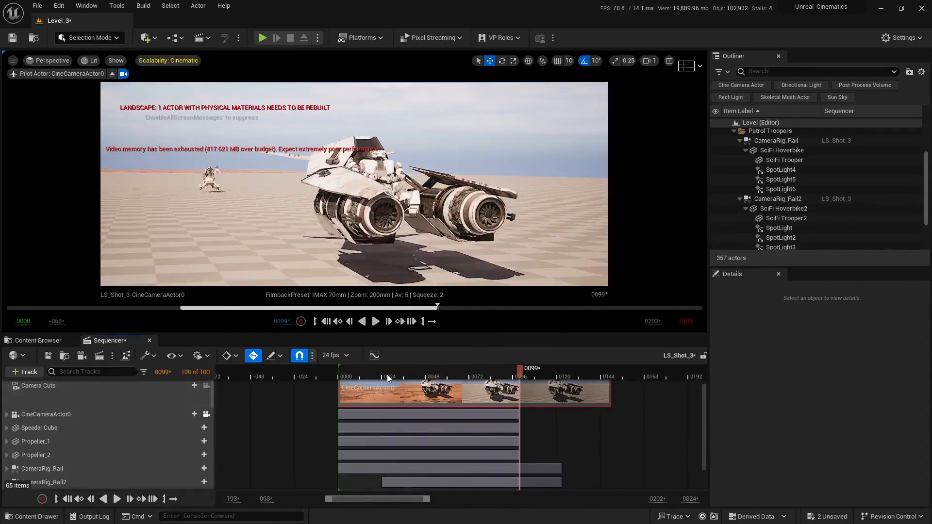
{"action": "left_click", "coordinate": [430, 365]}
{"action": "key", "text": "space"}
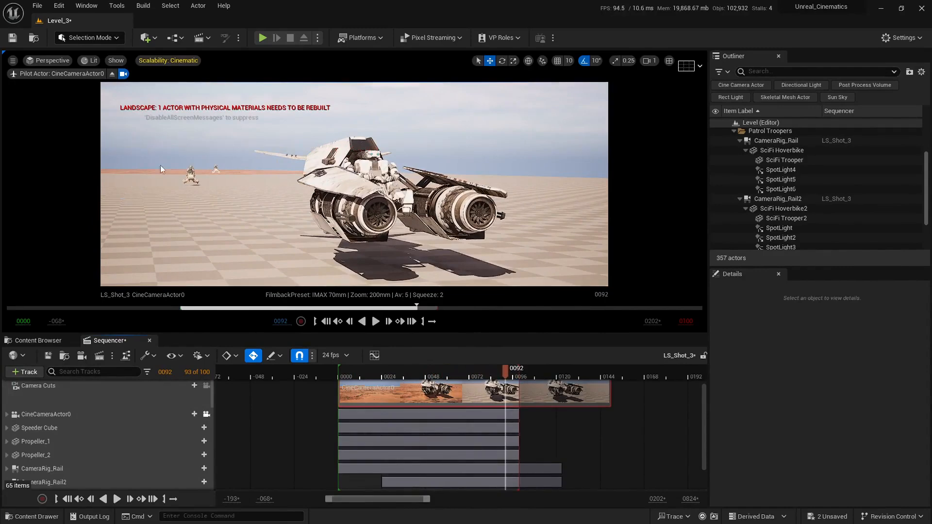
Set Reparam Steps Per Segment to 100 on CameraRig_Rail2's RailSplineComponent
{"action": "left_click", "coordinate": [777, 199]}
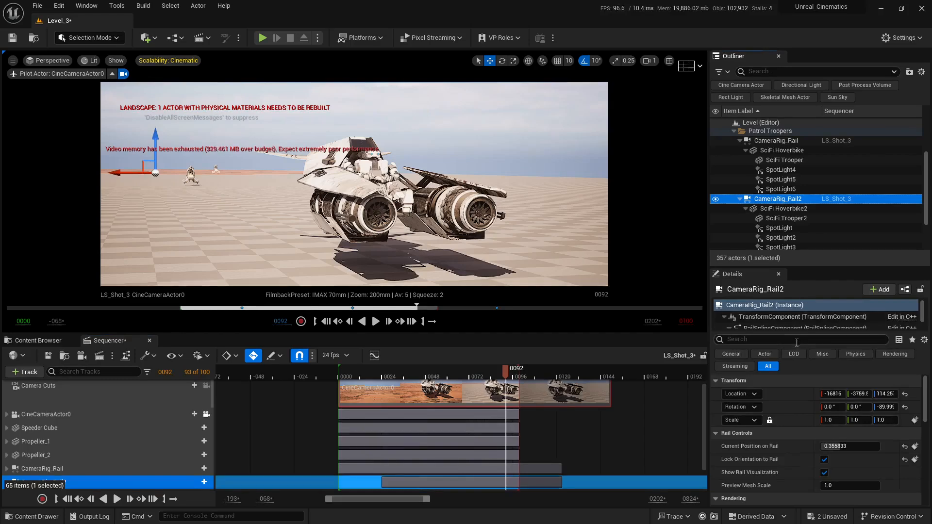
{"action": "left_click_drag", "start_coordinate": [802, 266], "coordinate": [799, 189]}
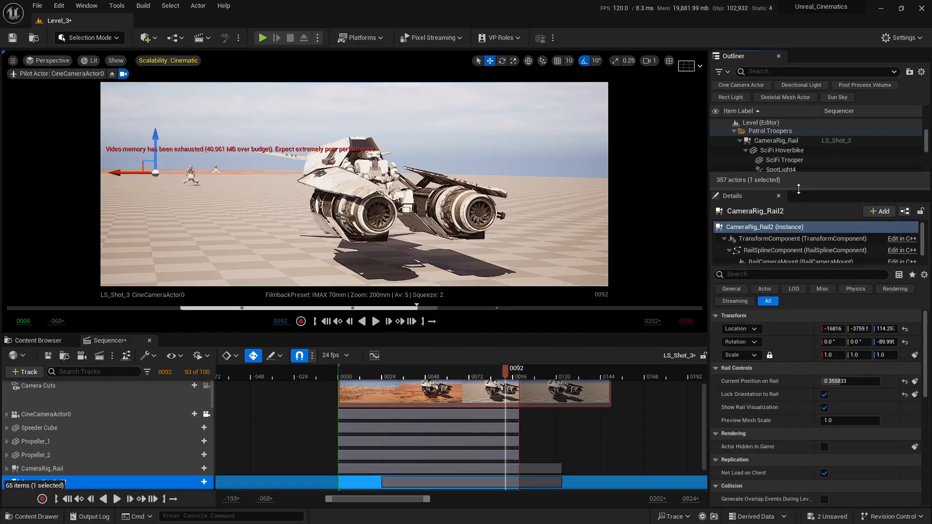
{"action": "left_click", "coordinate": [785, 252]}
{"action": "scroll", "coordinate": [796, 427], "scroll_direction": "down", "scroll_amount": 6}
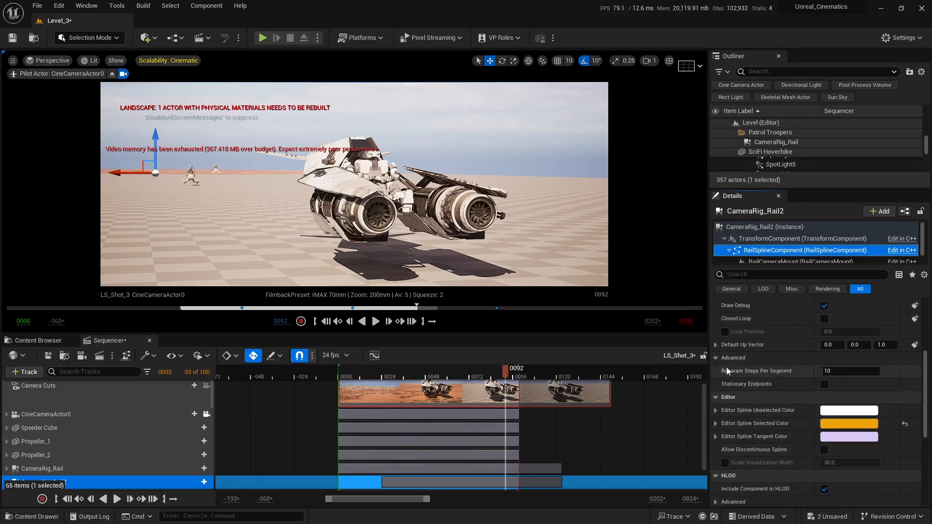
{"action": "left_click", "coordinate": [822, 372]}
{"action": "type", "text": "100"}
{"action": "key", "text": "Return"}
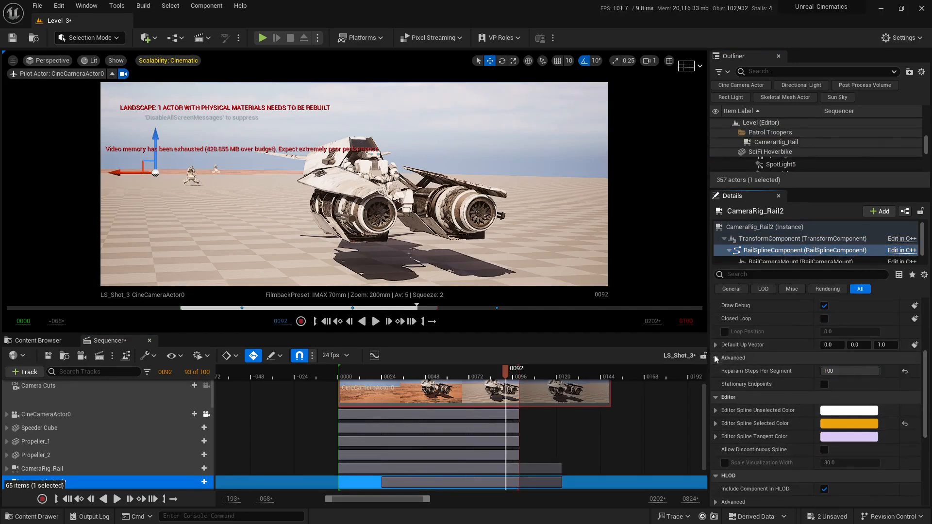
{"action": "left_click_drag", "start_coordinate": [928, 400], "coordinate": [929, 252]}
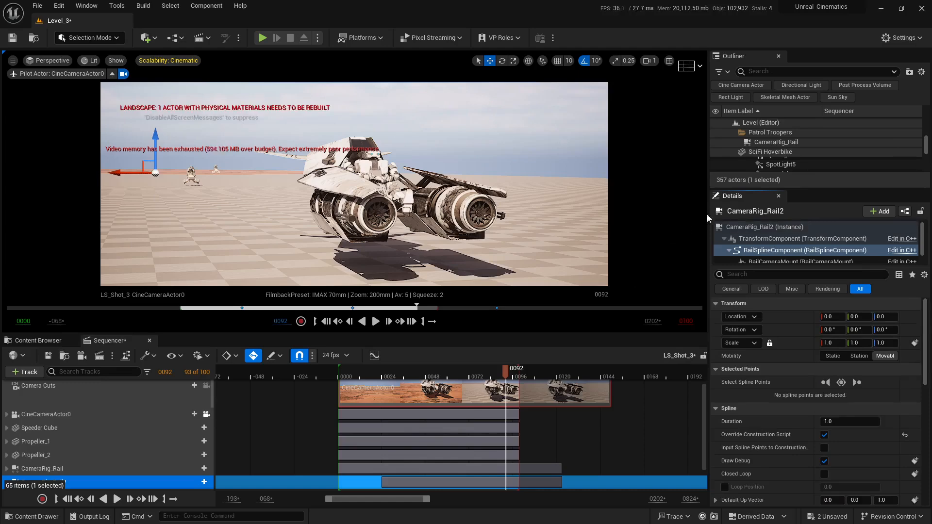
{"action": "left_click_drag", "start_coordinate": [751, 188], "coordinate": [740, 268]}
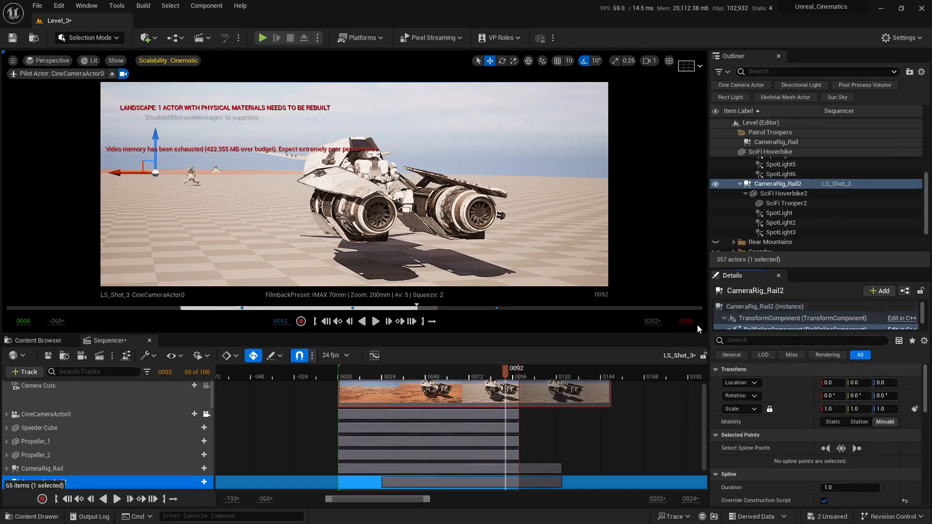
Deselect the rail and save the unsaved Level_3 and LS_Shot_3 assets
{"action": "left_click", "coordinate": [668, 396]}
{"action": "left_click", "coordinate": [827, 517]}
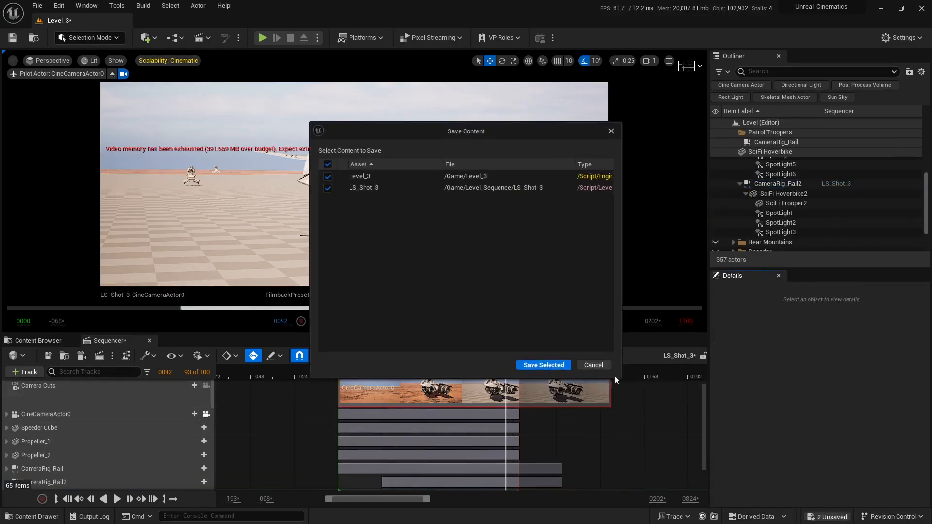
{"action": "left_click", "coordinate": [550, 367]}
Play the shot from near its start, replay it, and play on from frame 90
{"action": "left_click", "coordinate": [346, 376]}
{"action": "key", "text": "space"}
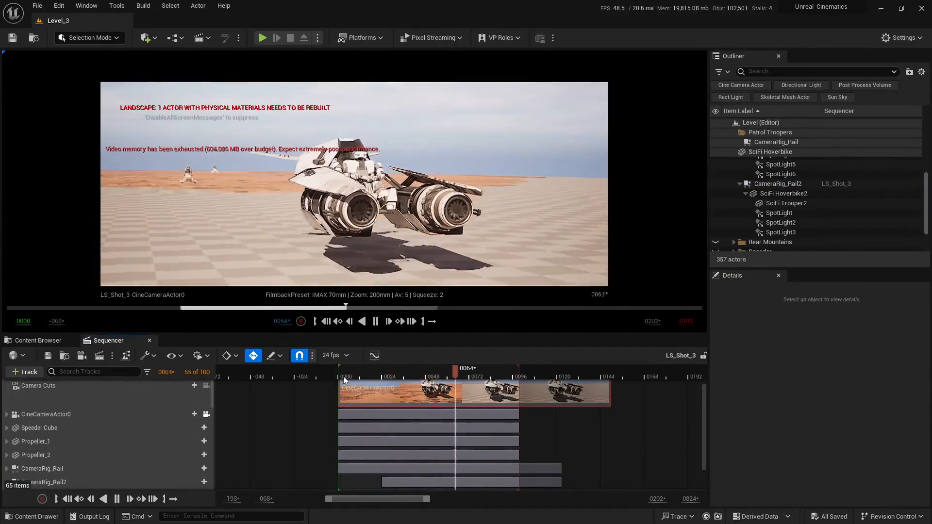
{"action": "left_click", "coordinate": [342, 377]}
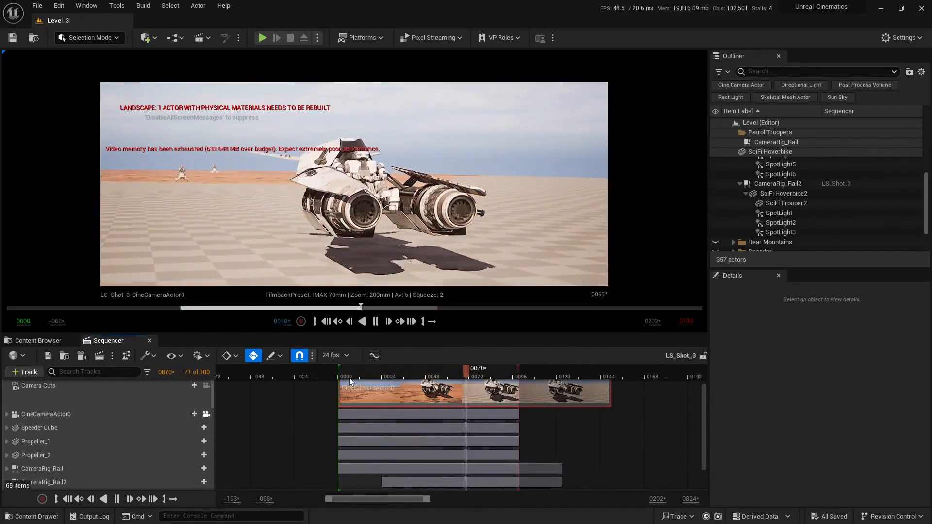
{"action": "left_click", "coordinate": [501, 376]}
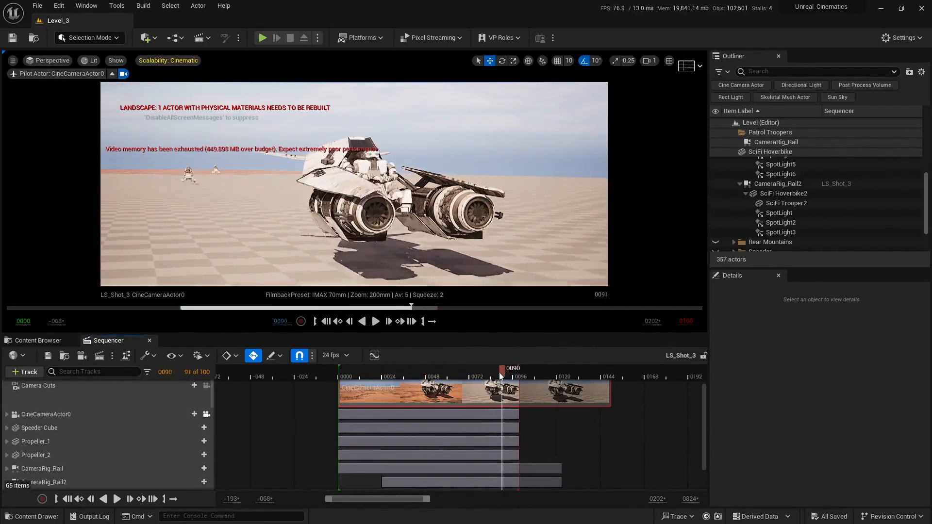
{"action": "key", "text": "space"}
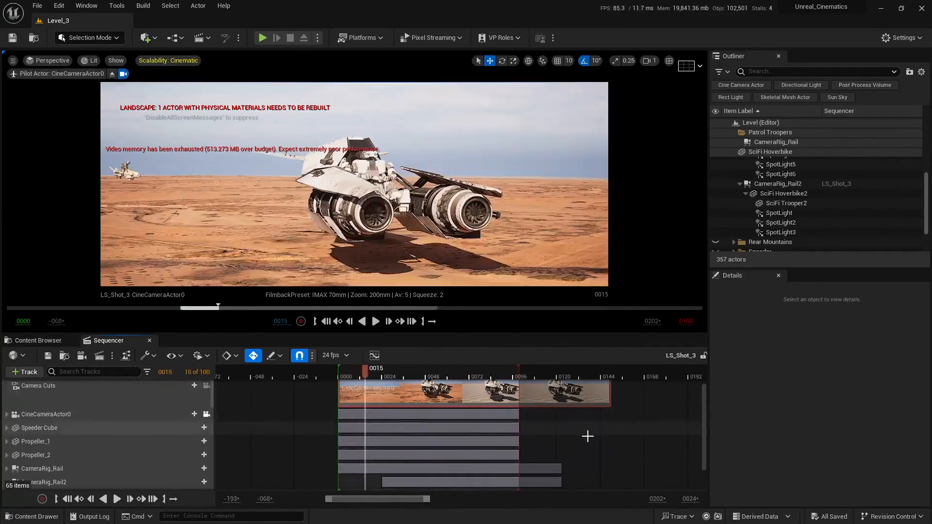
Move CameraRig_Rail2's last Current Position on Rail key to frame 132
{"action": "scroll", "coordinate": [588, 436], "scroll_direction": "down", "scroll_amount": 2}
{"action": "right_click_drag", "start_coordinate": [576, 418], "coordinate": [435, 395]}
{"action": "scroll", "coordinate": [449, 458], "scroll_direction": "up", "scroll_amount": 4, "text": "ctrl"}
{"action": "right_click_drag", "start_coordinate": [596, 449], "coordinate": [438, 433]}
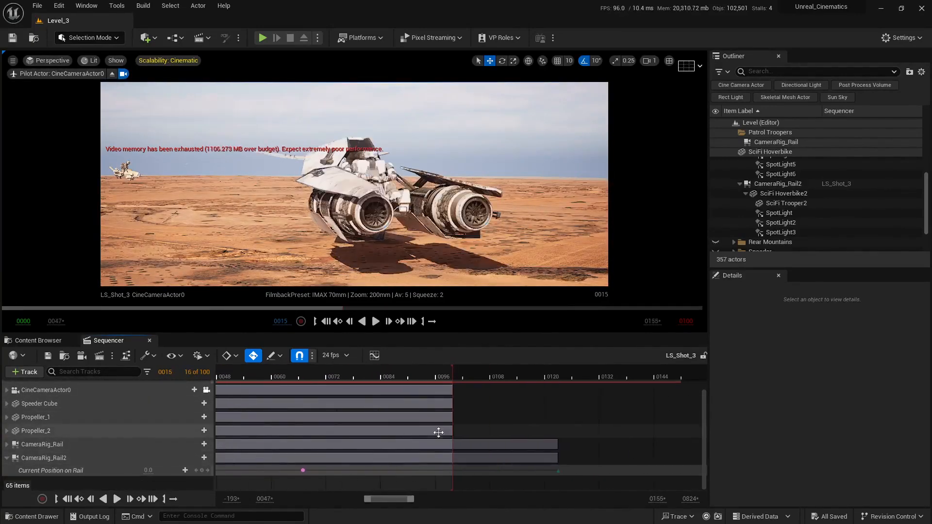
{"action": "scroll", "coordinate": [515, 442], "scroll_direction": "down", "scroll_amount": 2, "text": "ctrl"}
{"action": "left_click", "coordinate": [484, 471]}
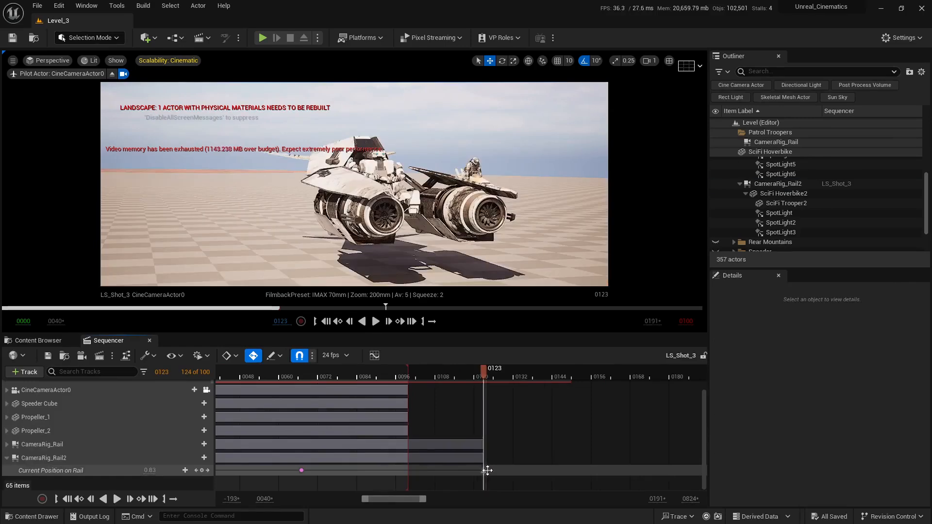
{"action": "left_click_drag", "start_coordinate": [487, 471], "coordinate": [514, 467]}
{"action": "left_click", "coordinate": [517, 460]}
{"action": "scroll", "coordinate": [486, 441], "scroll_direction": "down", "scroll_amount": 4, "text": "ctrl"}
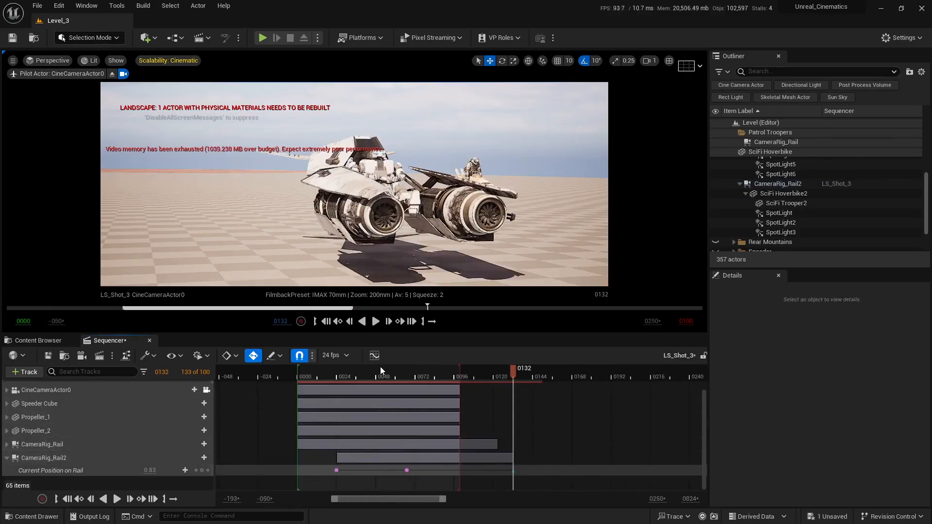
Play the shot from about frame 35 and review the second hoverbike's motion around its middle rail key at frame 67
{"action": "left_click", "coordinate": [355, 366]}
{"action": "key", "text": "space"}
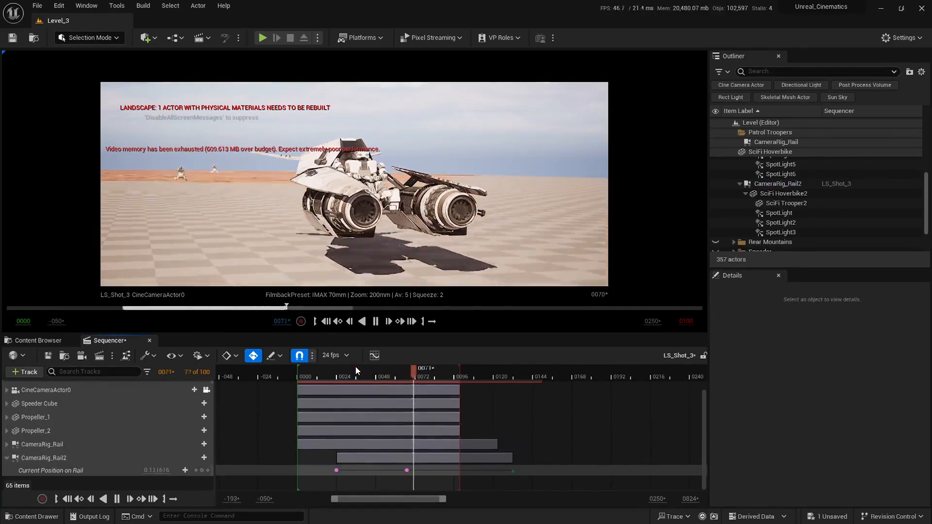
{"action": "left_click", "coordinate": [399, 377]}
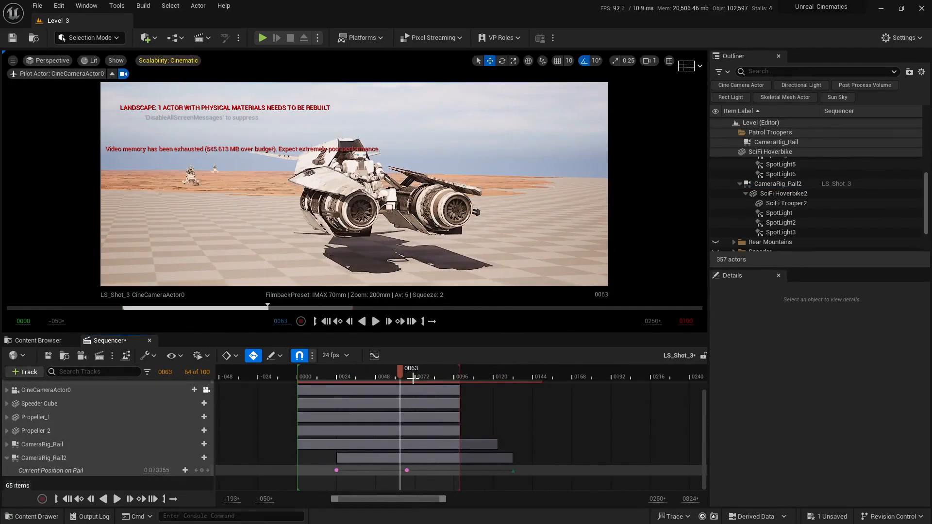
{"action": "mouse_move", "coordinate": [412, 378]}
{"action": "left_mouse_down"}
{"action": "mouse_move", "coordinate": [395, 375]}
{"action": "mouse_move", "coordinate": [406, 378]}
{"action": "left_mouse_up"}
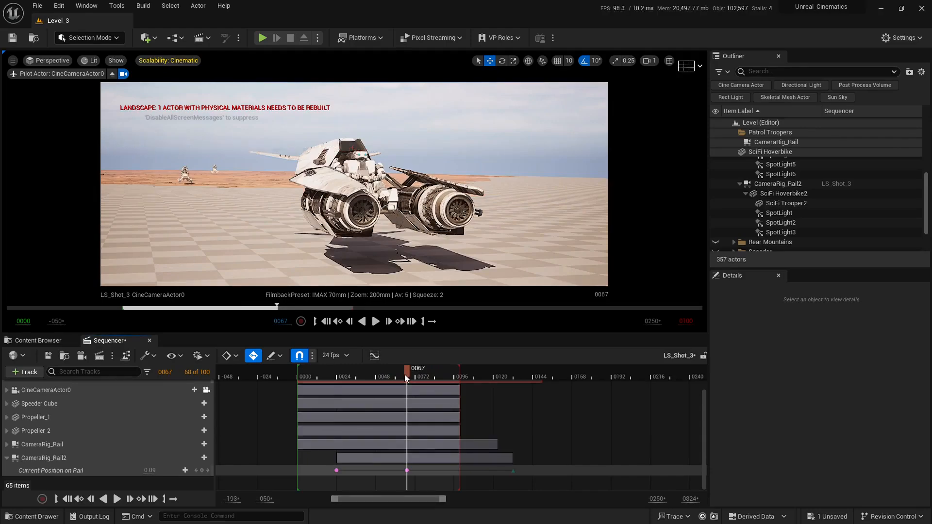
{"action": "key", "text": "space"}
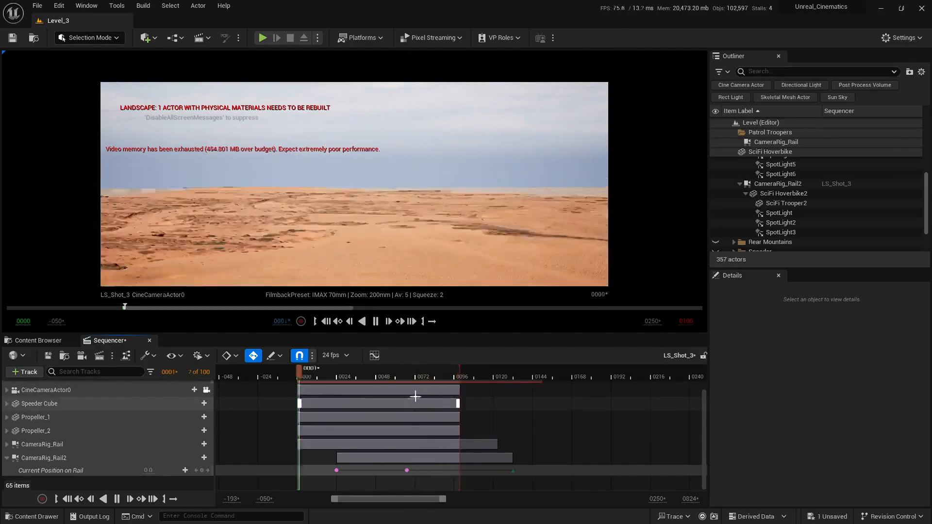
{"action": "left_click", "coordinate": [411, 375]}
{"action": "key", "text": "space"}
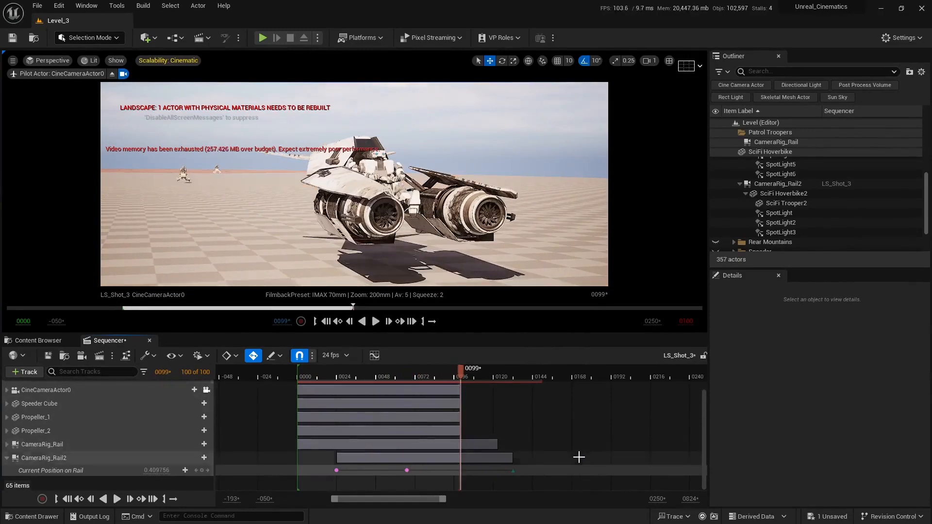
Move CameraRig_Rail2's last Current Position on Rail key to frame 129
{"action": "scroll", "coordinate": [500, 410], "scroll_direction": "up", "scroll_amount": 8, "text": "ctrl"}
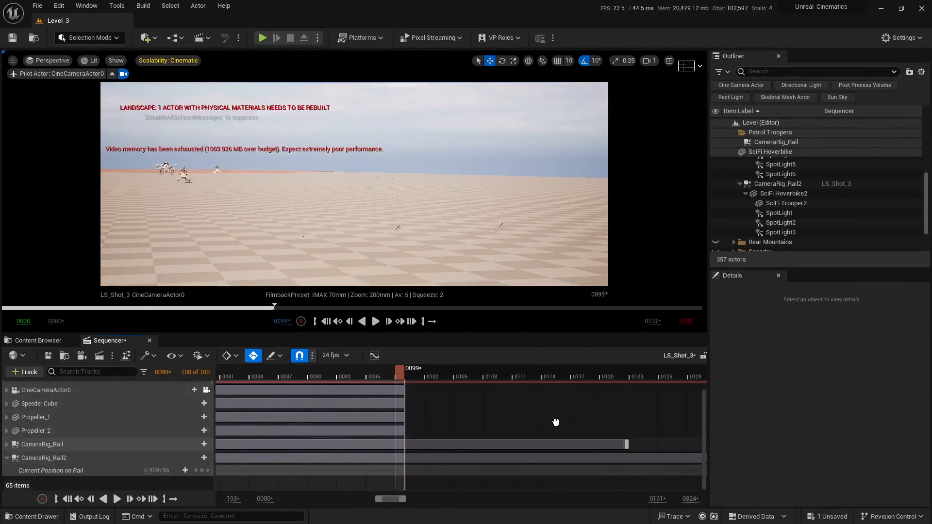
{"action": "right_click_drag", "start_coordinate": [556, 422], "coordinate": [422, 391]}
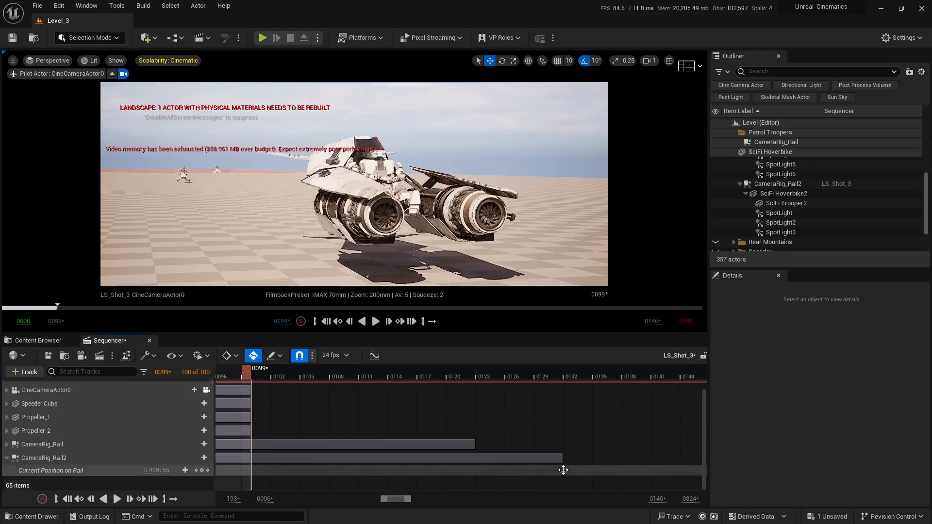
{"action": "left_click_drag", "start_coordinate": [563, 470], "coordinate": [548, 470]}
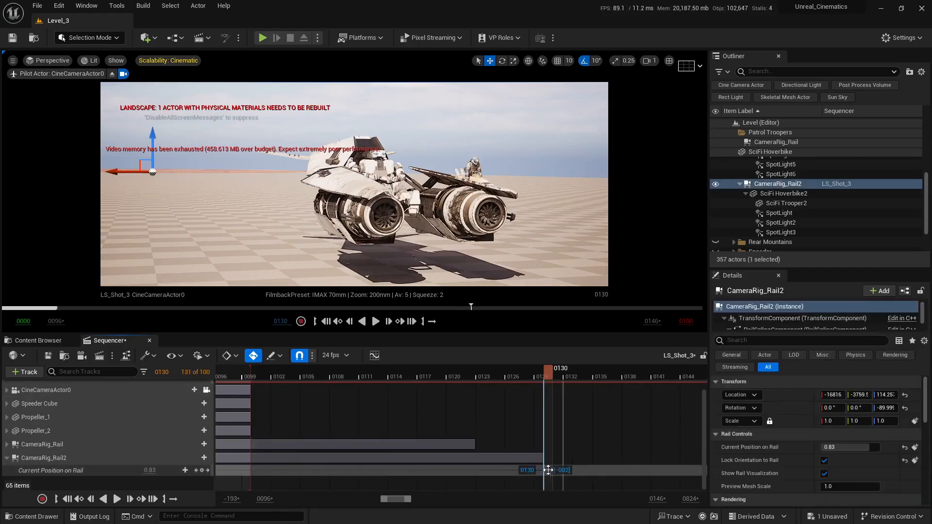
{"action": "left_click", "coordinate": [481, 449]}
{"action": "scroll", "coordinate": [412, 432], "scroll_direction": "down", "scroll_amount": 8, "text": "ctrl"}
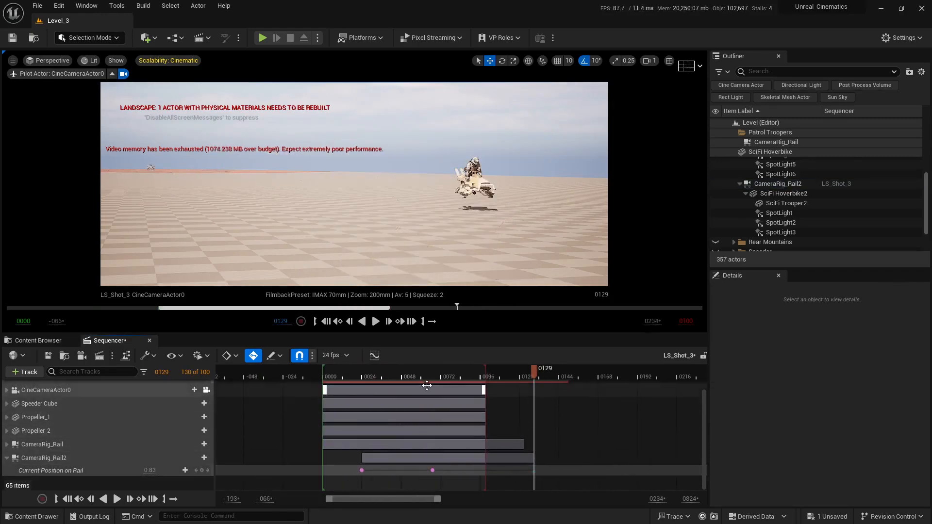
Play the shot from frame 70 to its end to check the second hoverbike's speed
{"action": "left_click", "coordinate": [439, 378]}
{"action": "key", "text": "space"}
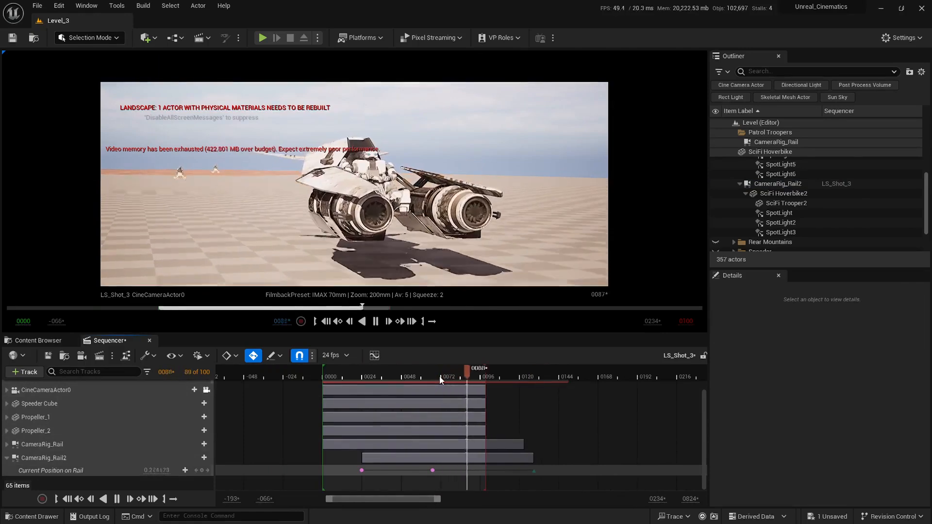
{"action": "left_click", "coordinate": [439, 378]}
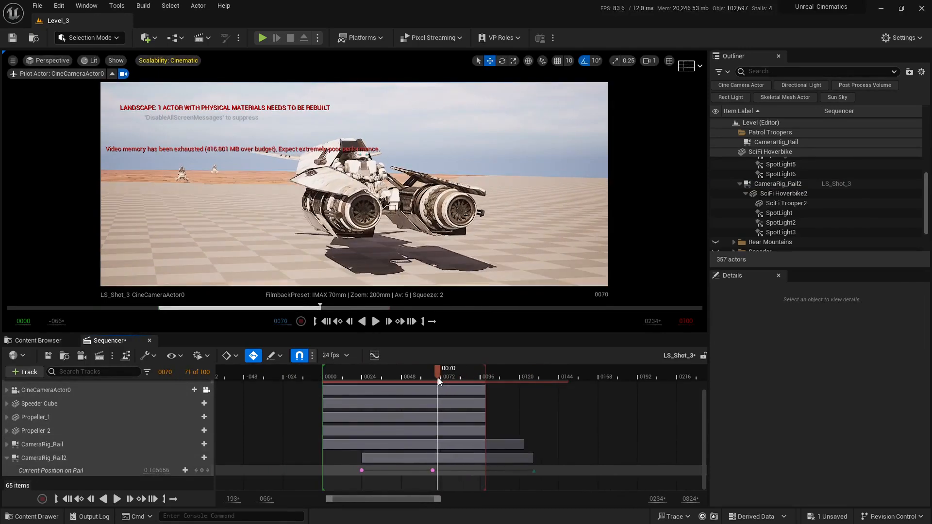
{"action": "key", "text": "space"}
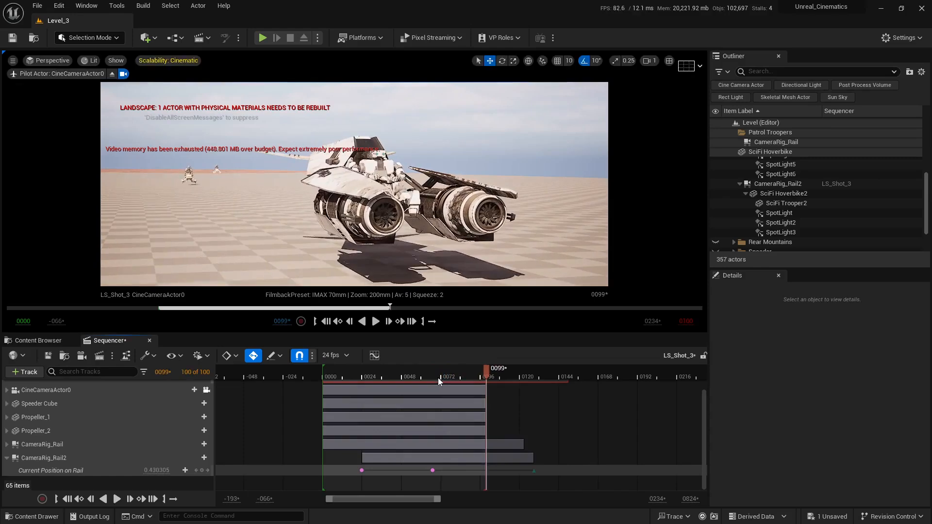
Move CameraRig_Rail2's last Current Position on Rail key to frame 130
{"action": "scroll", "coordinate": [537, 438], "scroll_direction": "up", "scroll_amount": 6, "text": "ctrl"}
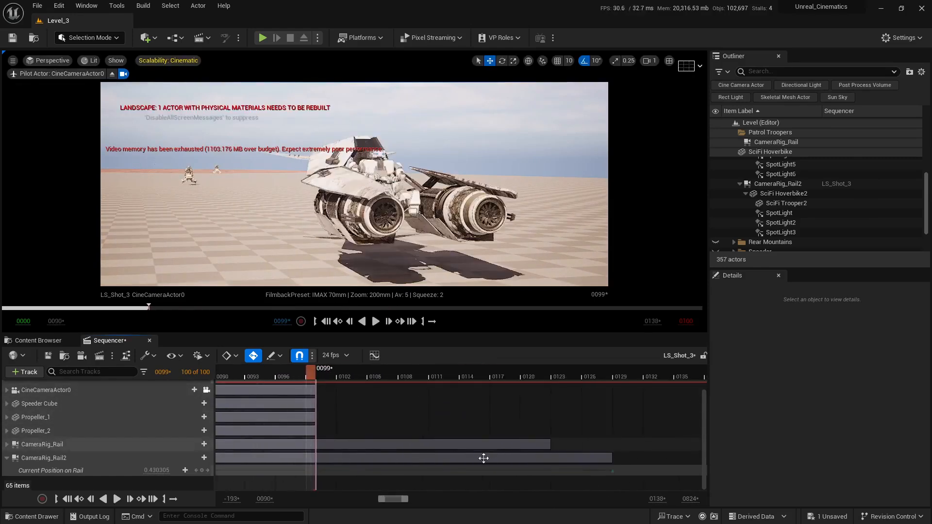
{"action": "right_click_drag", "start_coordinate": [585, 422], "coordinate": [402, 393]}
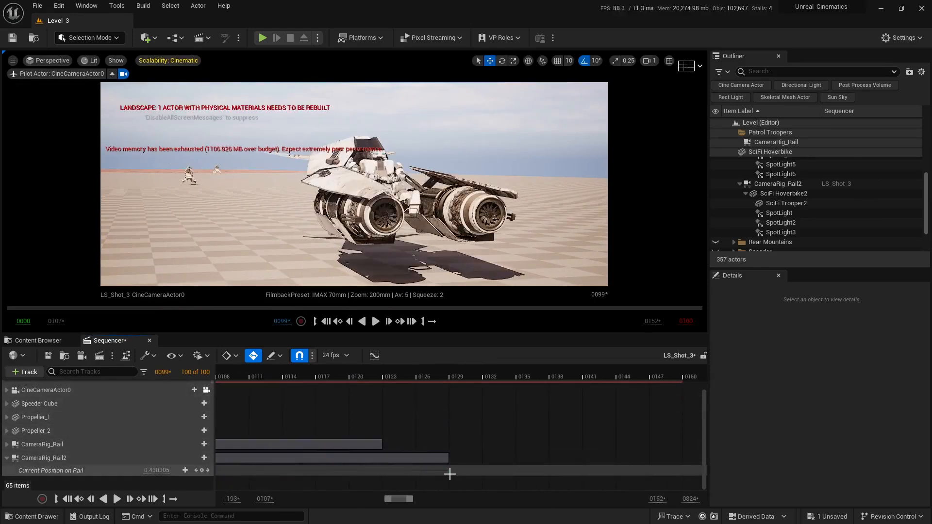
{"action": "mouse_move", "coordinate": [452, 469]}
{"action": "left_mouse_down"}
{"action": "mouse_move", "coordinate": [478, 469]}
{"action": "mouse_move", "coordinate": [461, 469]}
{"action": "left_mouse_up"}
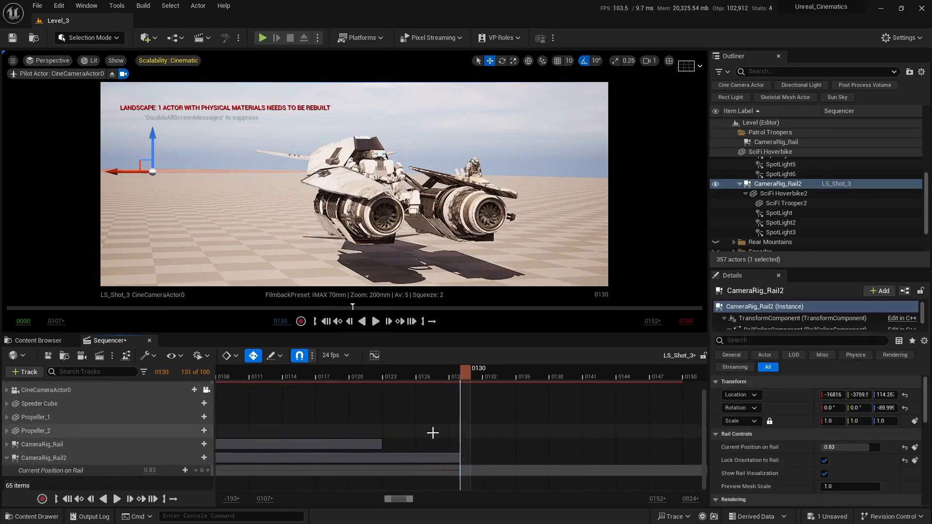
{"action": "scroll", "coordinate": [426, 435], "scroll_direction": "down", "scroll_amount": 4, "text": "ctrl"}
{"action": "scroll", "coordinate": [422, 434], "scroll_direction": "down", "scroll_amount": 3, "text": "ctrl"}
{"action": "left_click", "coordinate": [366, 384]}
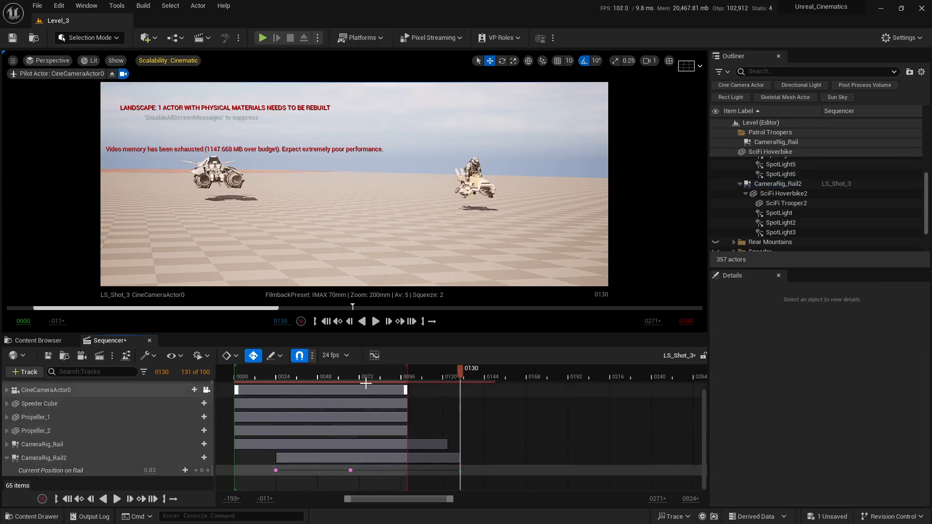
Play the shot from about frame 66 and again from about frame 49 to check the retimed hoverbike
{"action": "left_click", "coordinate": [349, 373]}
{"action": "key", "text": "space"}
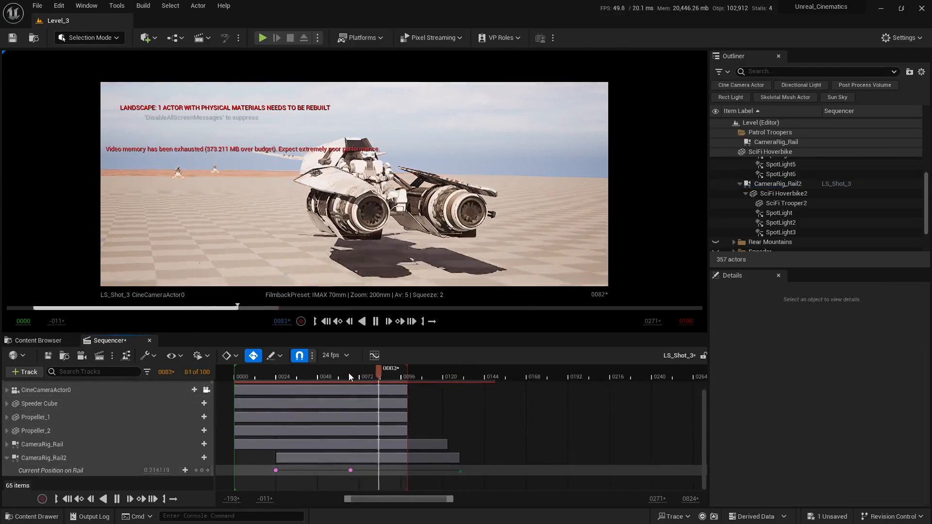
{"action": "scroll", "coordinate": [427, 447], "scroll_direction": "down", "scroll_amount": 1, "text": "ctrl"}
{"action": "right_click_drag", "start_coordinate": [429, 443], "coordinate": [458, 413]}
{"action": "left_click", "coordinate": [366, 374]}
{"action": "key", "text": "space"}
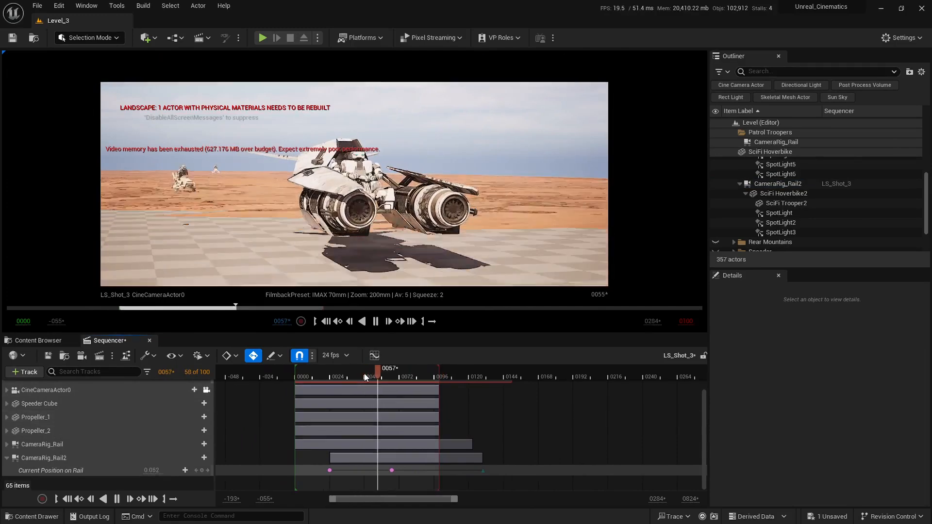
Play the whole shot from frame 0 and scrub between frames 39 and 64 to examine the hoverbikes' spacing
{"action": "left_click", "coordinate": [317, 377]}
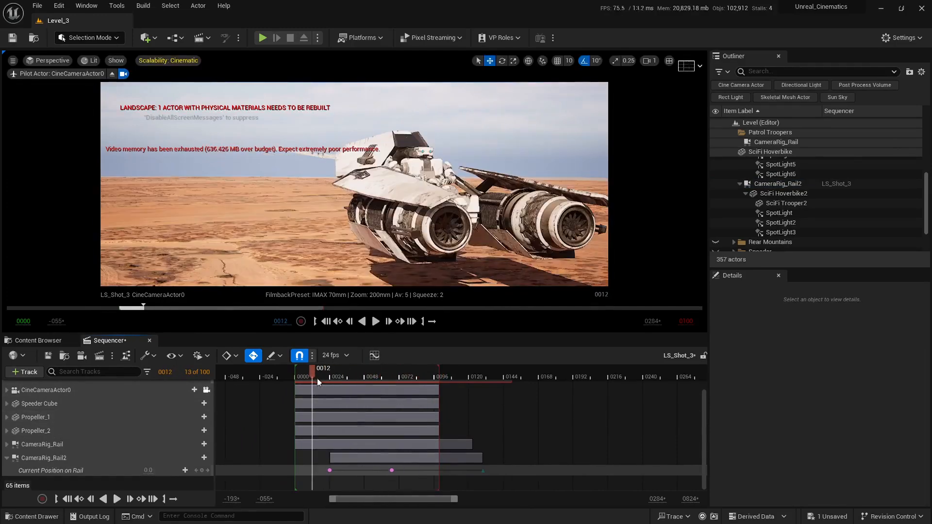
{"action": "right_click_drag", "start_coordinate": [342, 406], "coordinate": [384, 409]}
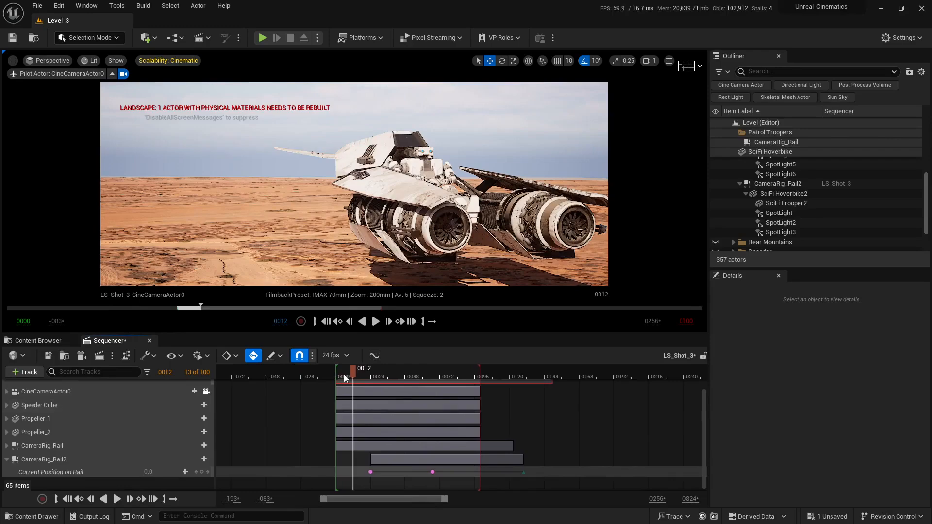
{"action": "left_click", "coordinate": [336, 375]}
{"action": "key", "text": "space"}
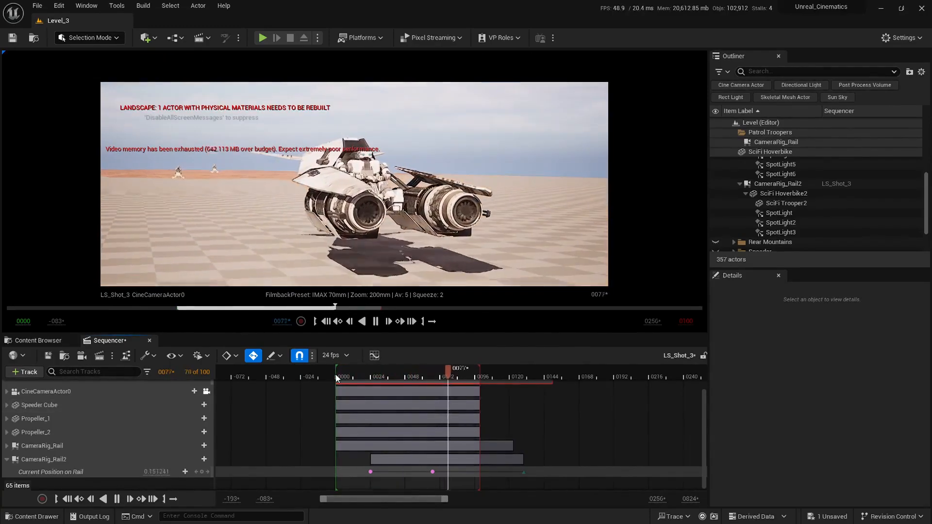
{"action": "key", "text": "space"}
{"action": "scroll", "coordinate": [430, 456], "scroll_direction": "up", "scroll_amount": 3, "text": "ctrl"}
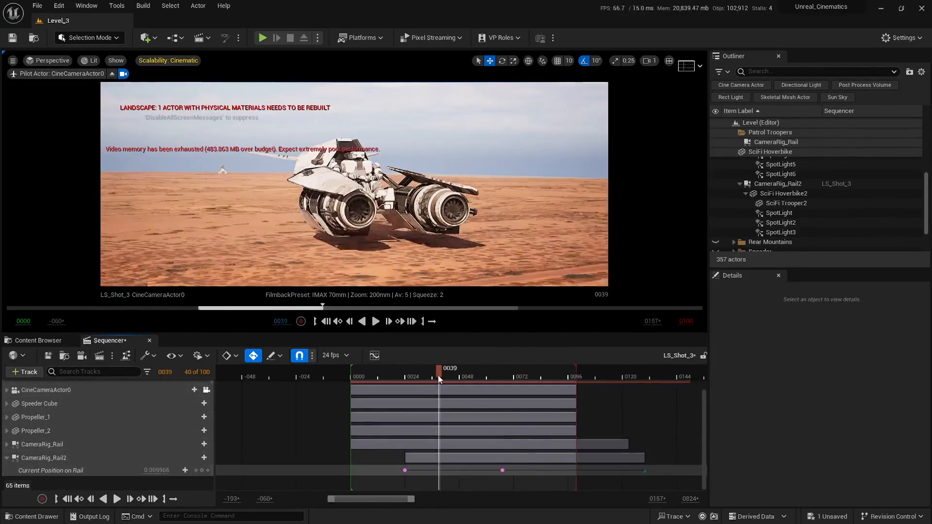
{"action": "left_click_drag", "start_coordinate": [439, 377], "coordinate": [496, 424]}
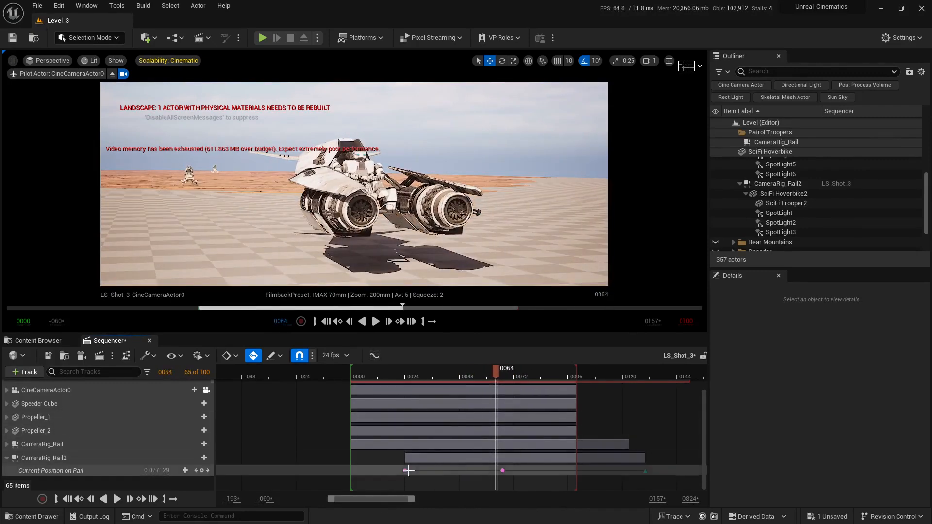
Shift CameraRig_Rail2's whole animation section with its rail position keys earlier so it starts at about frame 18
{"action": "left_click", "coordinate": [429, 458]}
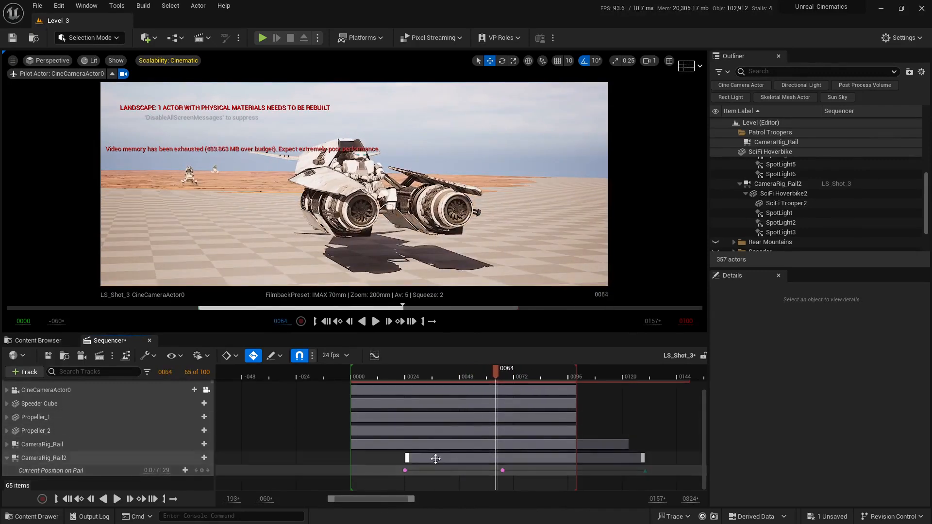
{"action": "left_click", "coordinate": [402, 377]}
{"action": "scroll", "coordinate": [390, 395], "scroll_direction": "up", "scroll_amount": 3, "text": "ctrl"}
{"action": "right_click_drag", "start_coordinate": [400, 390], "coordinate": [490, 412]}
{"action": "scroll", "coordinate": [443, 407], "scroll_direction": "up", "scroll_amount": 2, "text": "ctrl"}
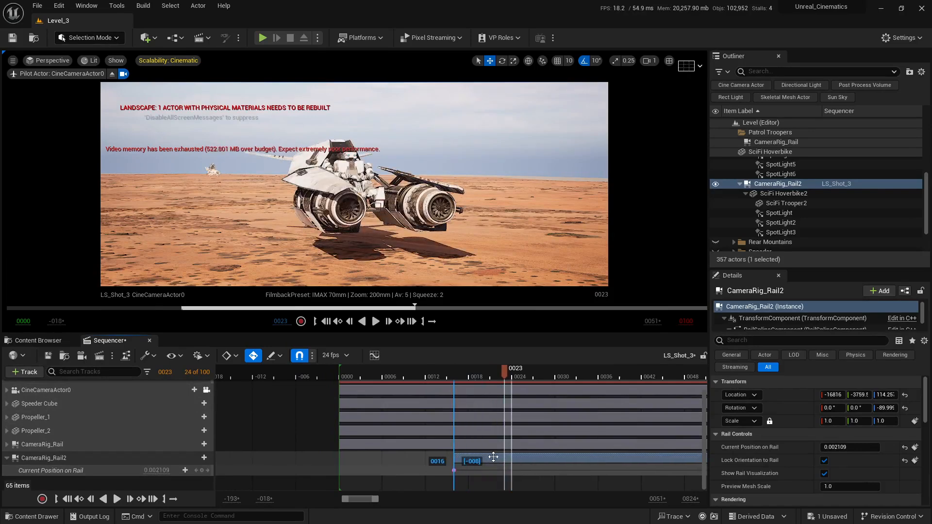
{"action": "key", "text": "Escape"}
{"action": "scroll", "coordinate": [508, 452], "scroll_direction": "down", "scroll_amount": 8, "text": "ctrl"}
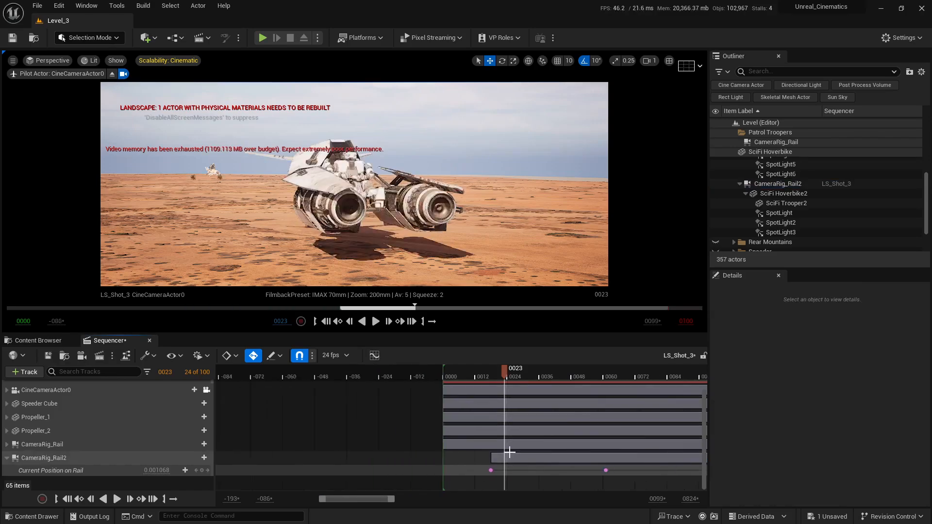
{"action": "right_click_drag", "start_coordinate": [537, 437], "coordinate": [431, 406]}
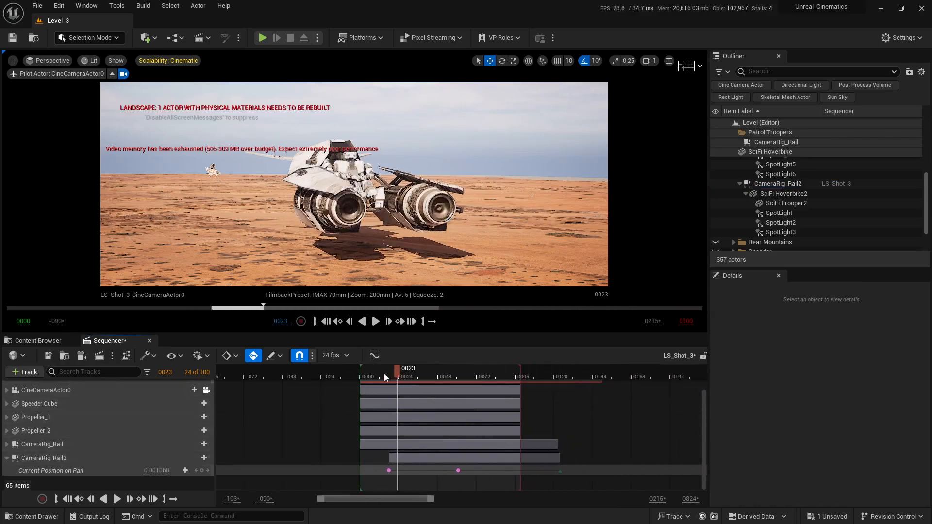
Move CameraRig_Rail2 about 3,000 units along positive Y so the second hoverbike rides farther from the camera
{"action": "key", "text": "space"}
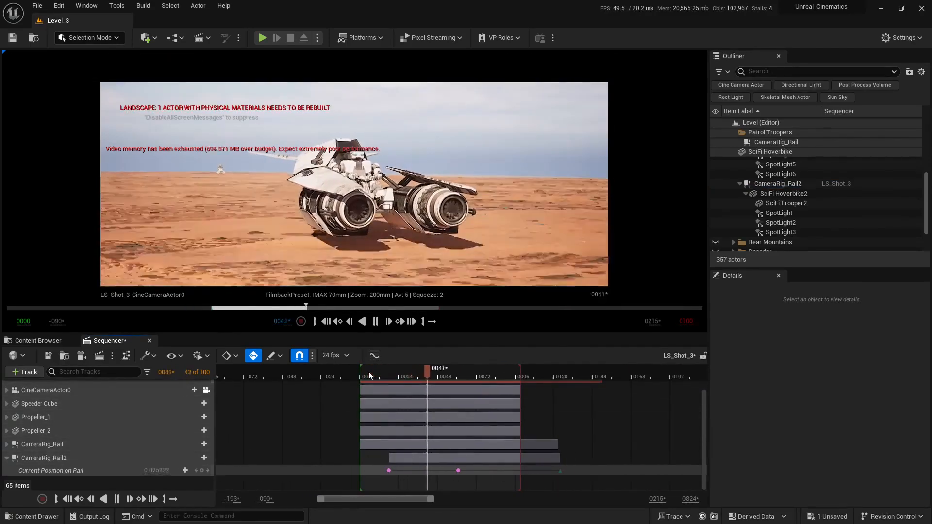
{"action": "key", "text": "space"}
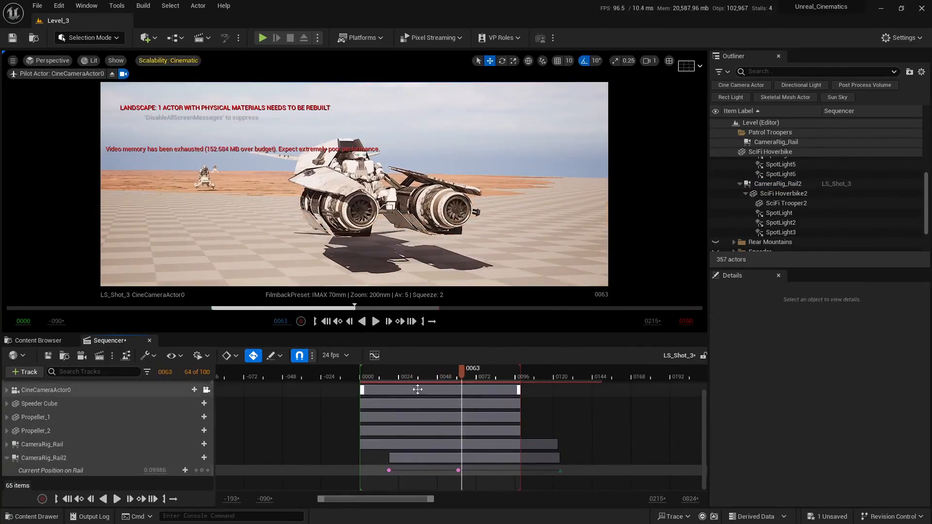
{"action": "left_click", "coordinate": [669, 60]}
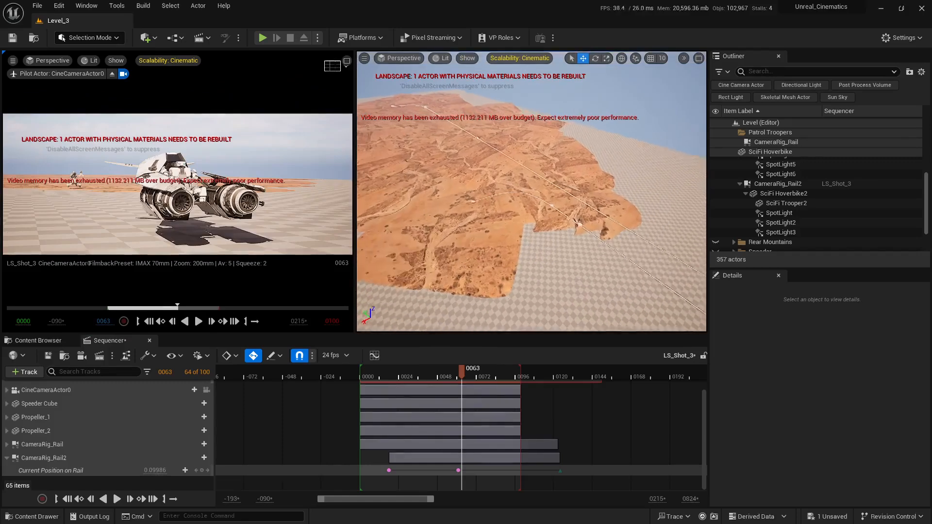
{"action": "double_click", "coordinate": [777, 184]}
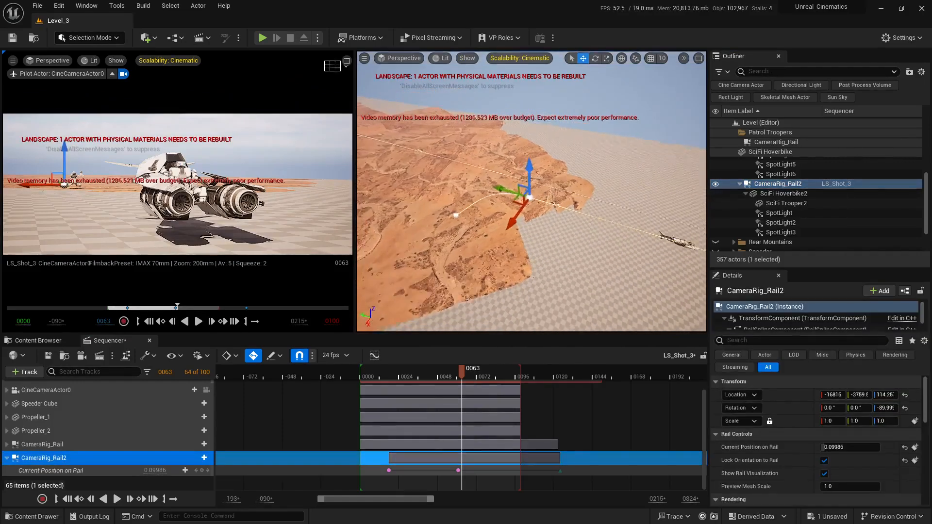
{"action": "right_click_drag", "start_coordinate": [532, 204], "coordinate": [498, 187]}
{"action": "left_click_drag", "start_coordinate": [461, 368], "coordinate": [438, 369]}
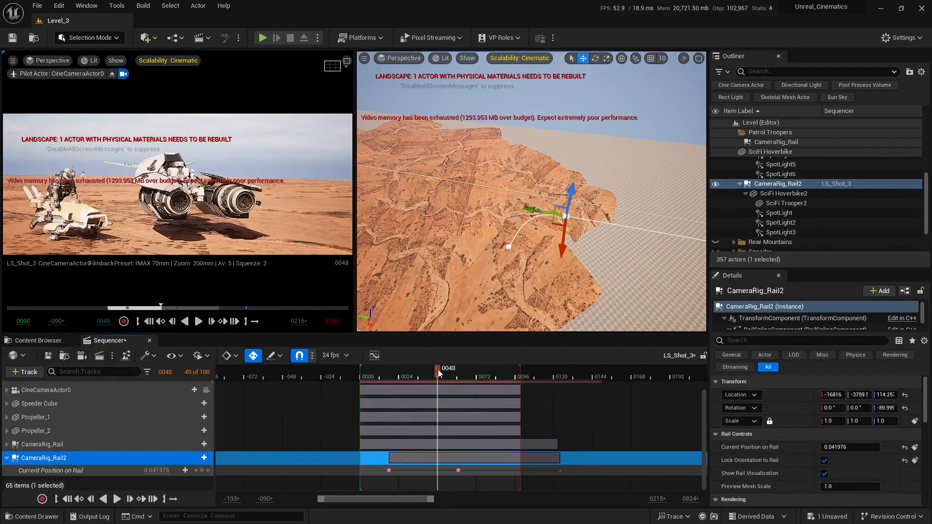
{"action": "right_click_drag", "start_coordinate": [532, 231], "coordinate": [522, 216]}
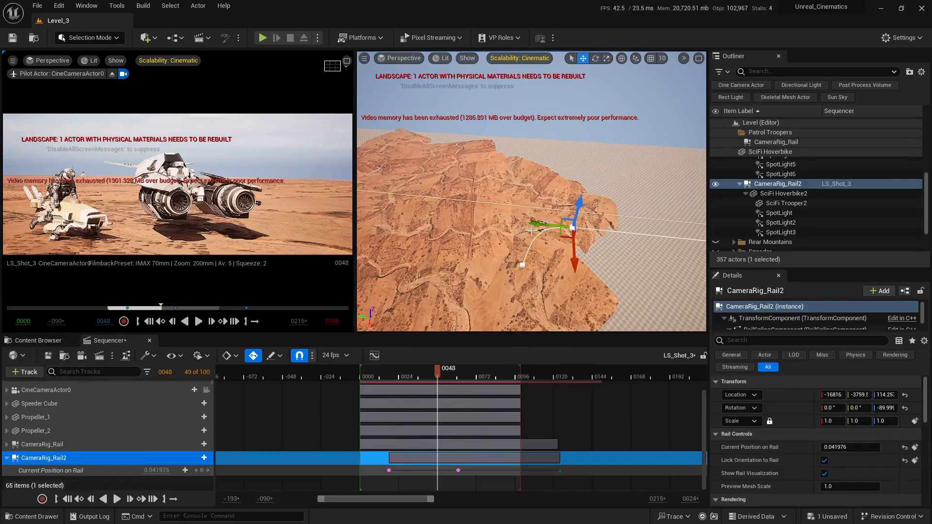
{"action": "left_click_drag", "start_coordinate": [543, 224], "coordinate": [537, 222]}
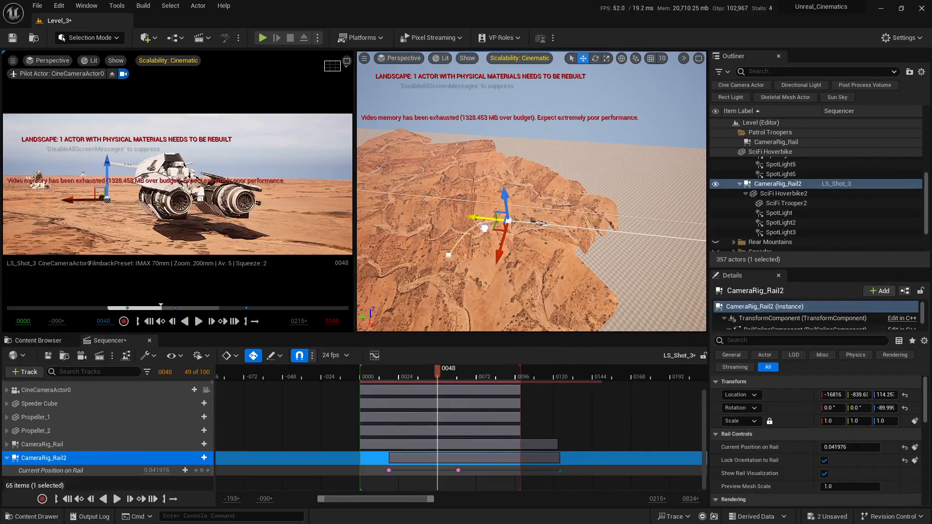
{"action": "key", "text": "Escape"}
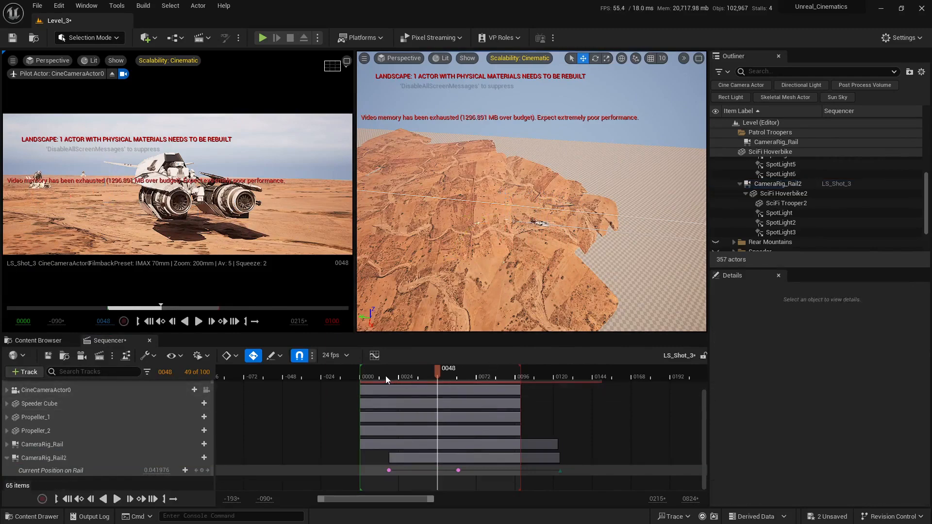
Play the shot in the full camera view from frame 10 and again from about frames 13 and 17 to check the repositioned hoverbike
{"action": "left_click_drag", "start_coordinate": [386, 377], "coordinate": [376, 378]}
{"action": "left_click", "coordinate": [347, 61]}
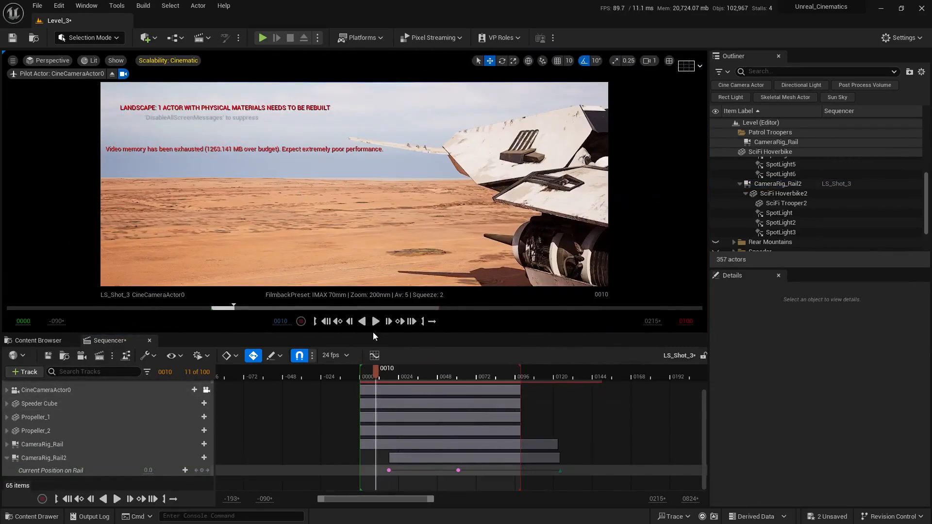
{"action": "key", "text": "space"}
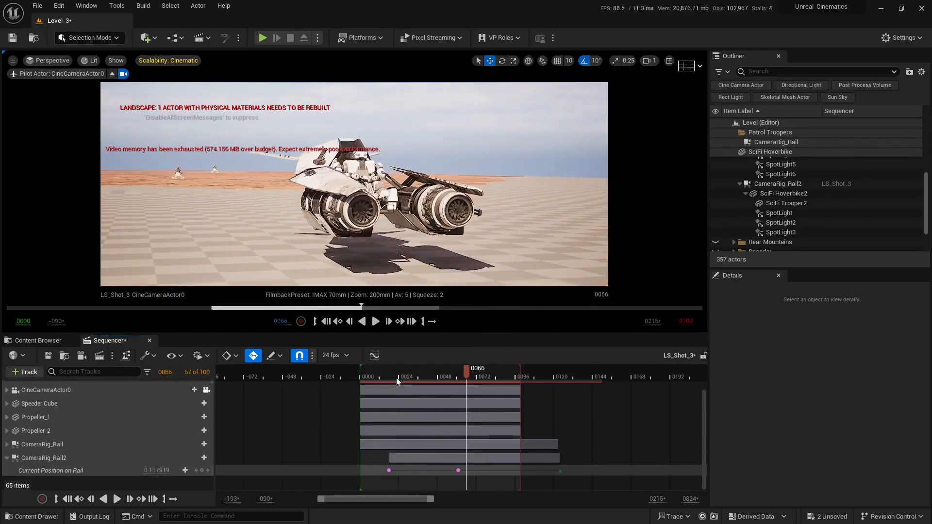
{"action": "left_click_drag", "start_coordinate": [396, 377], "coordinate": [380, 372]}
{"action": "key", "text": "space"}
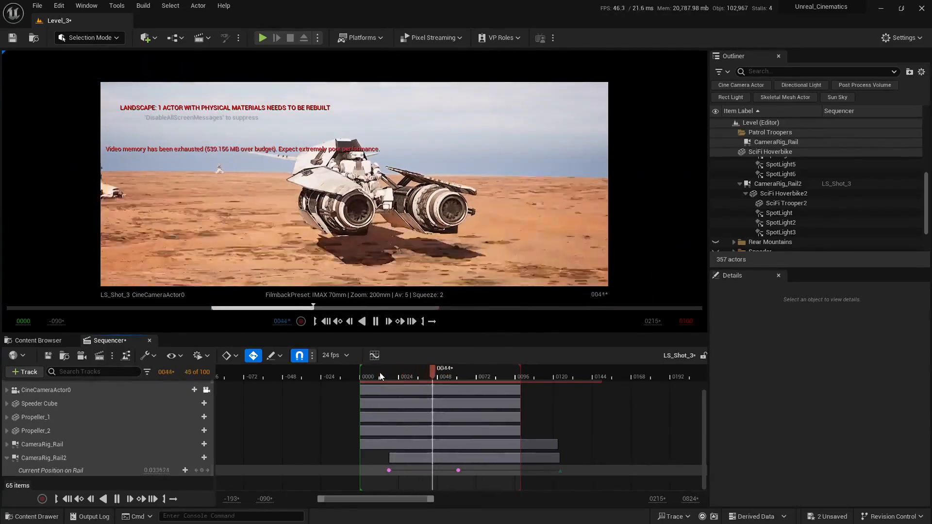
{"action": "left_click", "coordinate": [387, 372]}
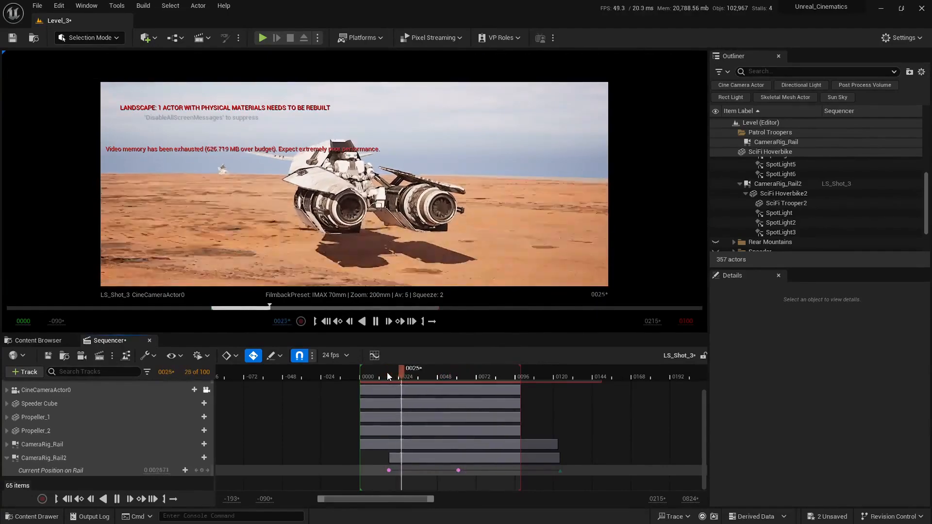
{"action": "key", "text": "space"}
Raise CameraRig_Rail2 to a Z location of 174, judging the hoverbike's height at frame 52
{"action": "scroll", "coordinate": [435, 424], "scroll_direction": "up", "scroll_amount": 3, "text": "ctrl"}
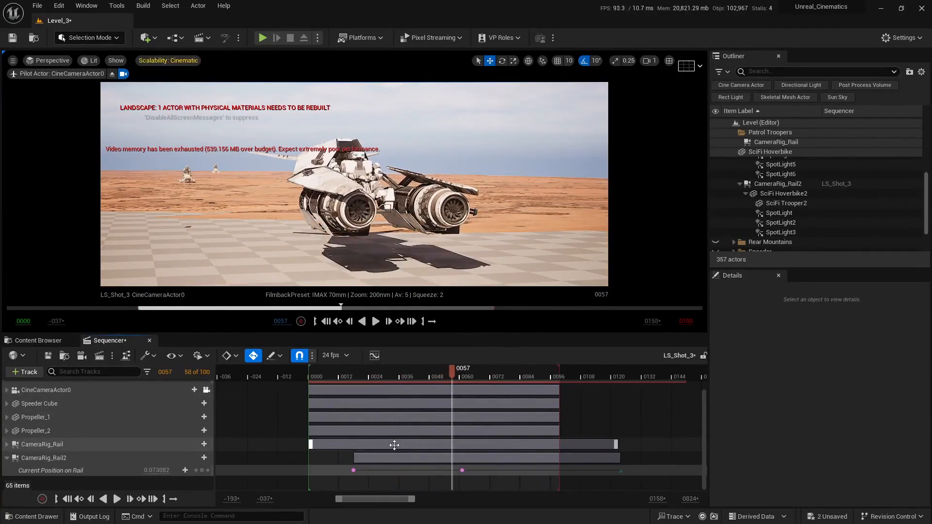
{"action": "scroll", "coordinate": [369, 440], "scroll_direction": "up", "scroll_amount": 2, "text": "ctrl"}
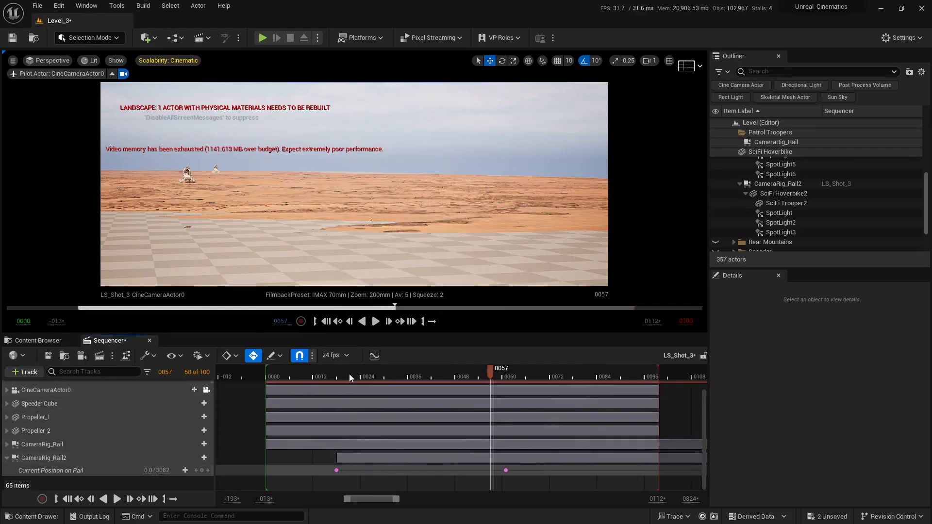
{"action": "left_click", "coordinate": [336, 372]}
{"action": "left_click_drag", "start_coordinate": [335, 371], "coordinate": [470, 404]}
{"action": "left_click", "coordinate": [668, 61]}
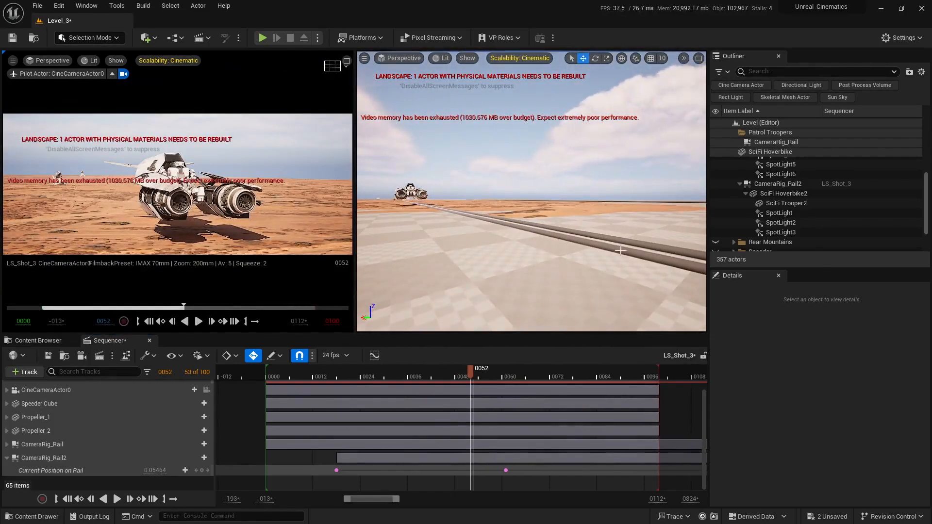
{"action": "left_click", "coordinate": [574, 237]}
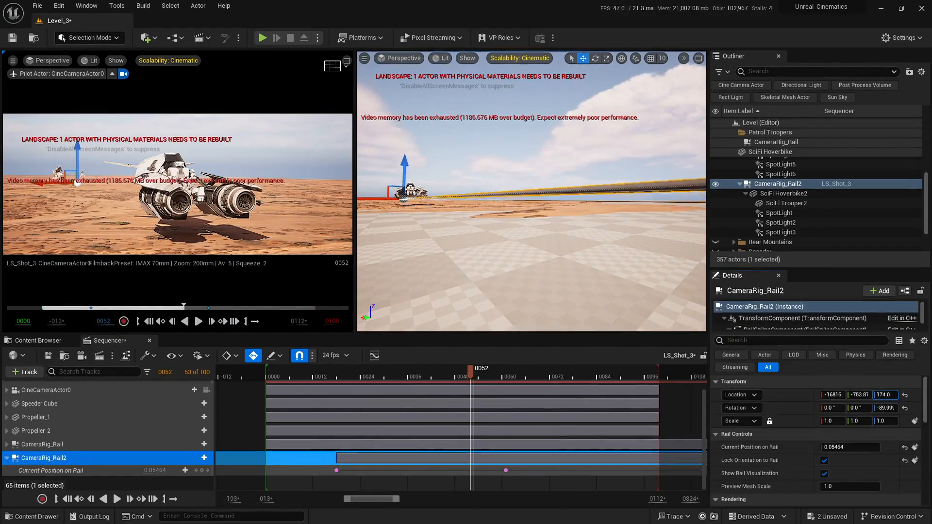
{"action": "key", "text": "Escape"}
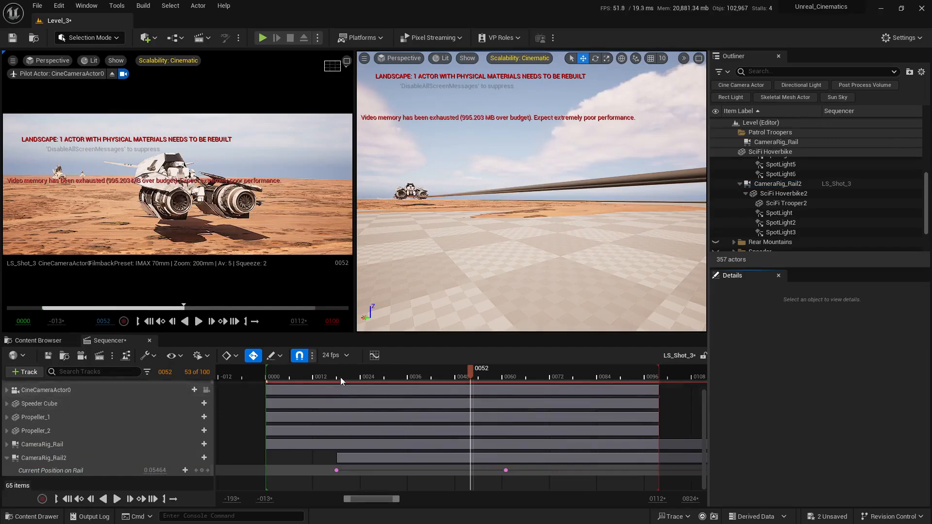
Play the shot from about frame 5 and again from about frame 14 to check the raised hoverbike
{"action": "left_click", "coordinate": [284, 369]}
{"action": "key", "text": "space"}
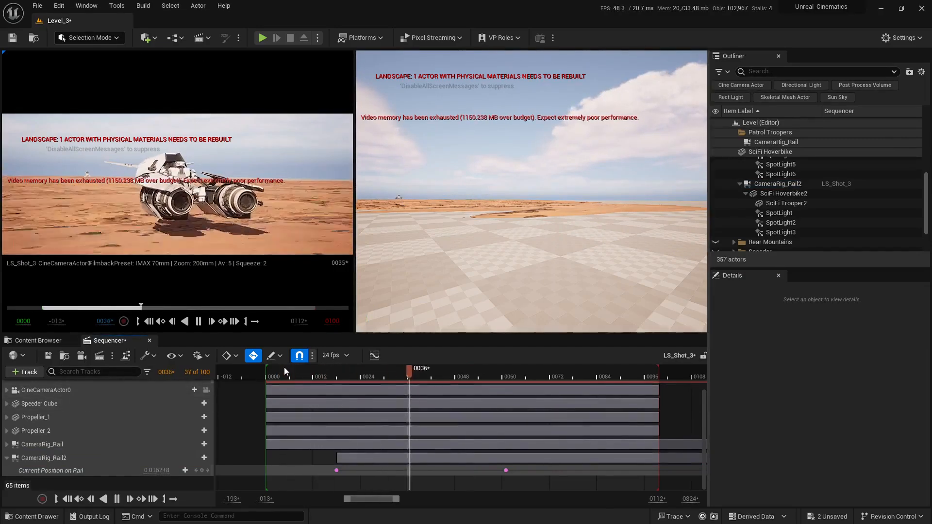
{"action": "key", "text": "space"}
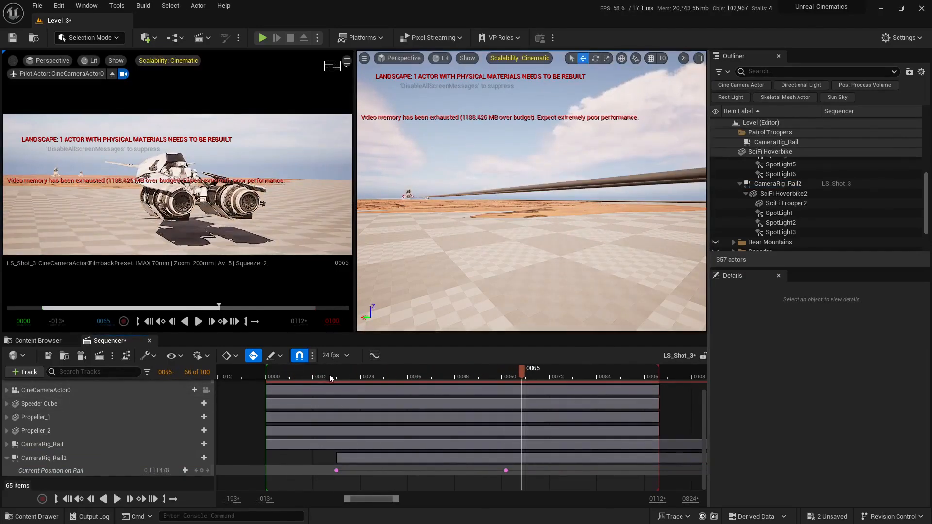
{"action": "left_click", "coordinate": [321, 378]}
{"action": "key", "text": "space"}
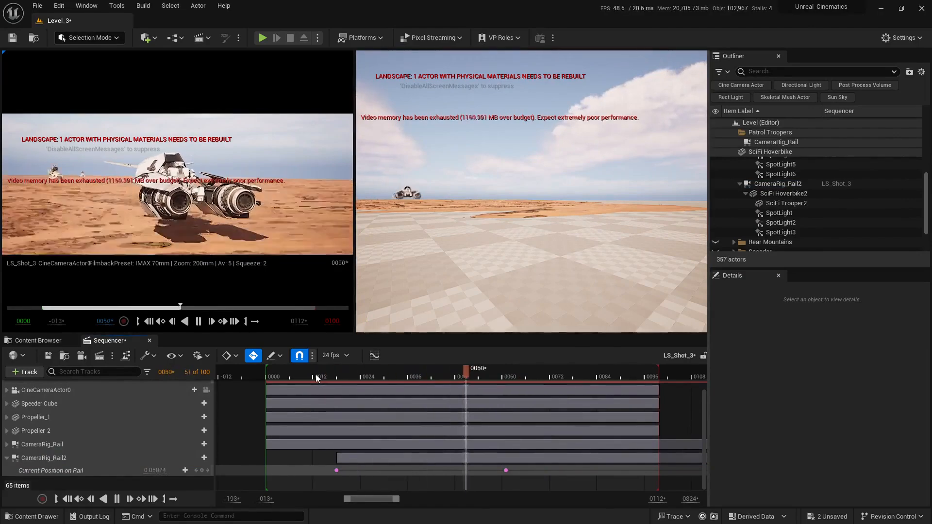
{"action": "key", "text": "space"}
Lower CameraRig_Rail2 to a Z location of 159, checking the hoverbike up close at frame 59
{"action": "right_click_drag", "start_coordinate": [531, 191], "coordinate": [483, 252]}
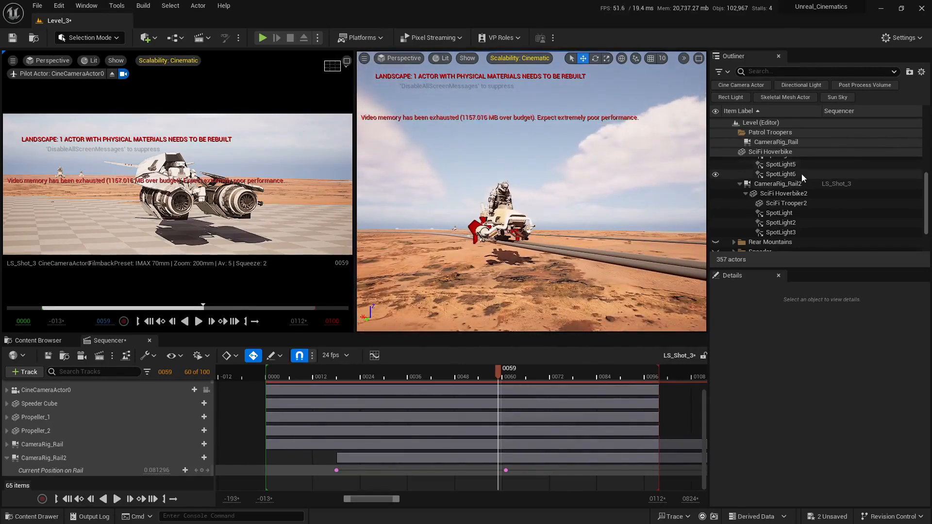
{"action": "left_click", "coordinate": [780, 184]}
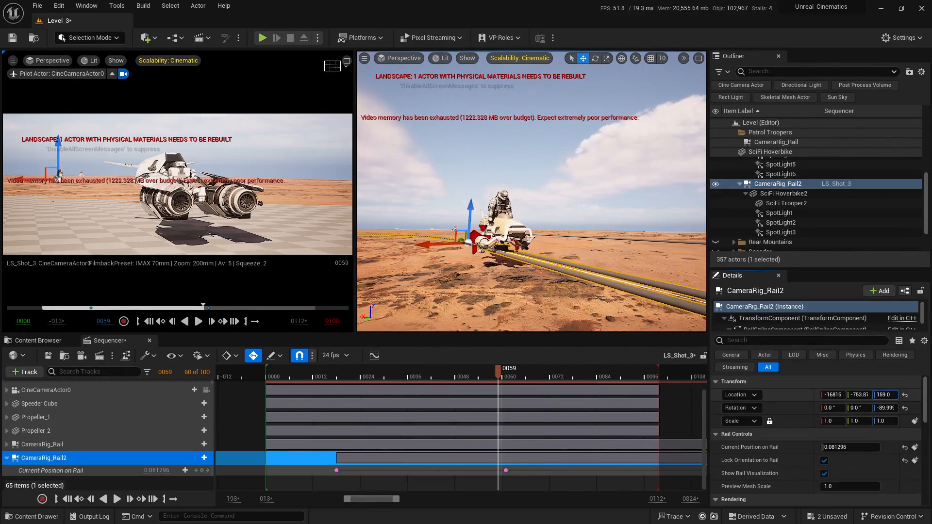
{"action": "key", "text": "Escape"}
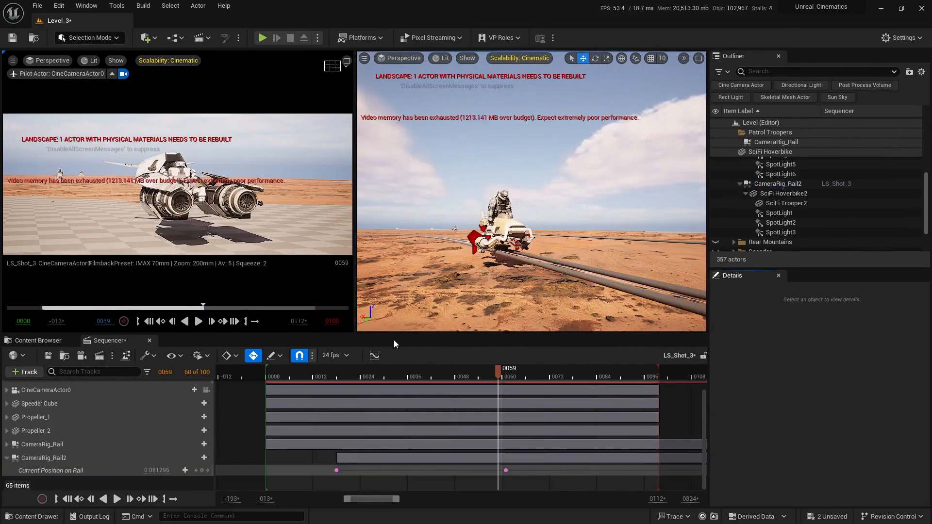
Replay the shot in the full camera view from several points between about frames 8 and 15 to review the hoverbikes' height and spacing
{"action": "left_click", "coordinate": [347, 61]}
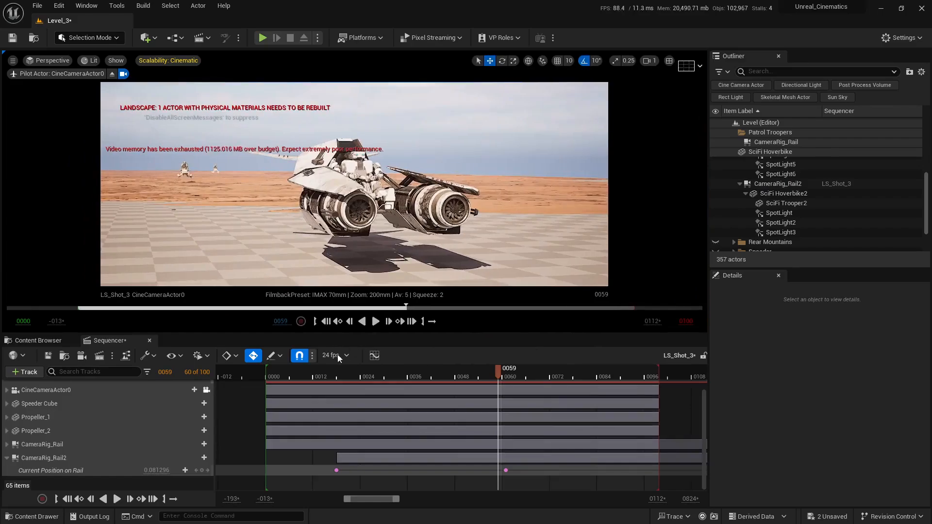
{"action": "left_click", "coordinate": [299, 371]}
{"action": "key", "text": "space"}
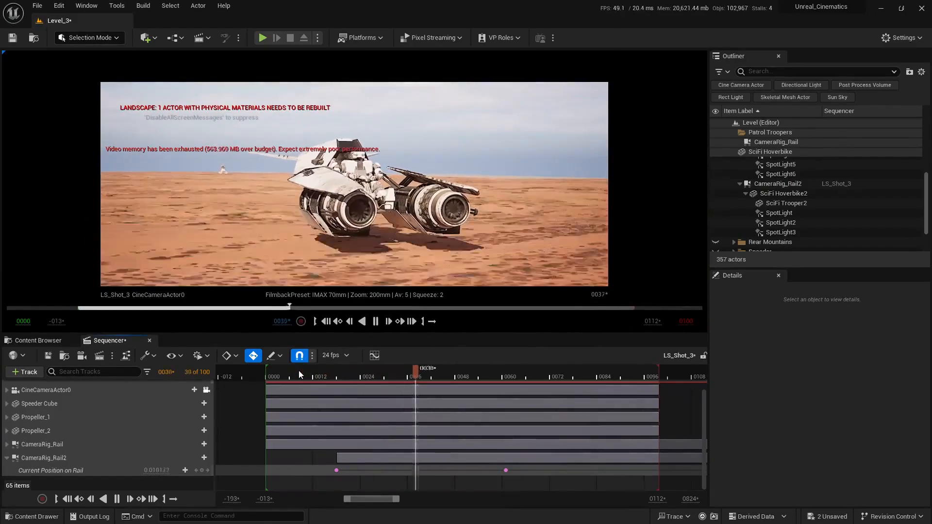
{"action": "left_click", "coordinate": [310, 374]}
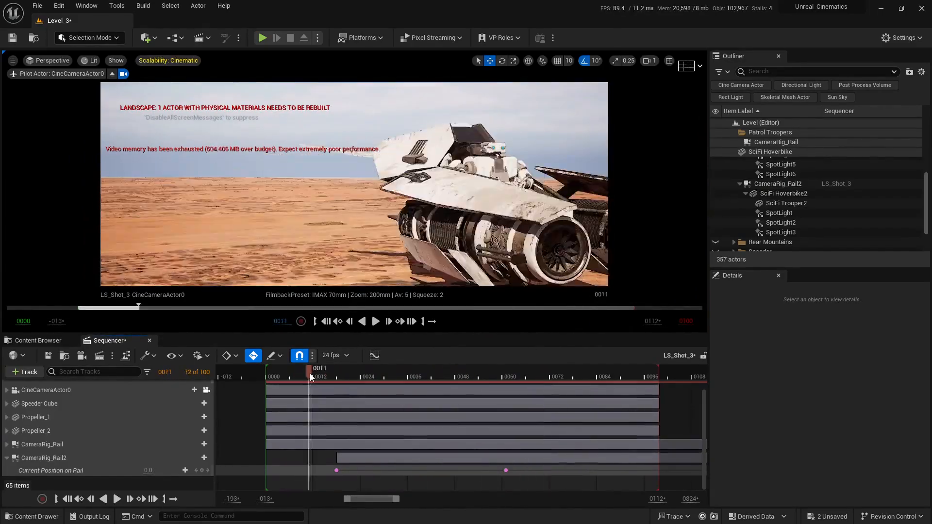
{"action": "key", "text": "space"}
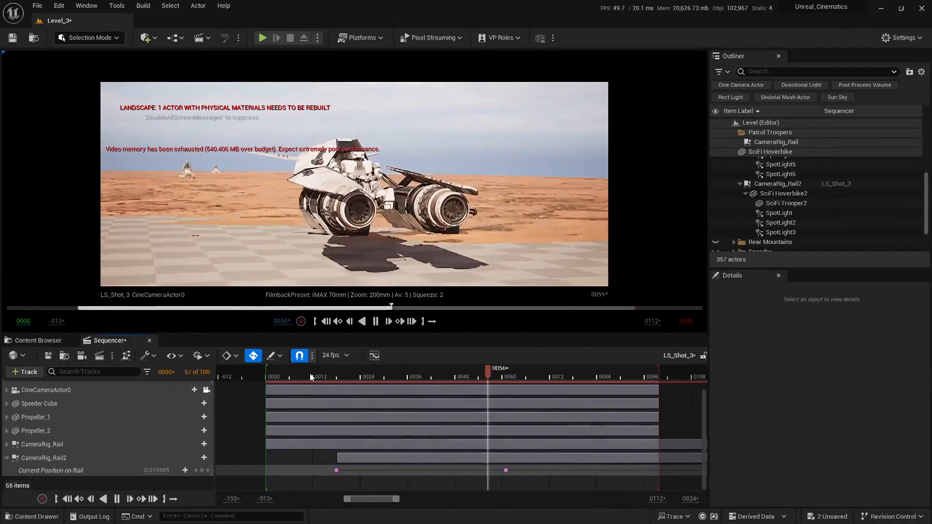
{"action": "key", "text": "space"}
{"action": "left_click", "coordinate": [323, 367]}
{"action": "key", "text": "space"}
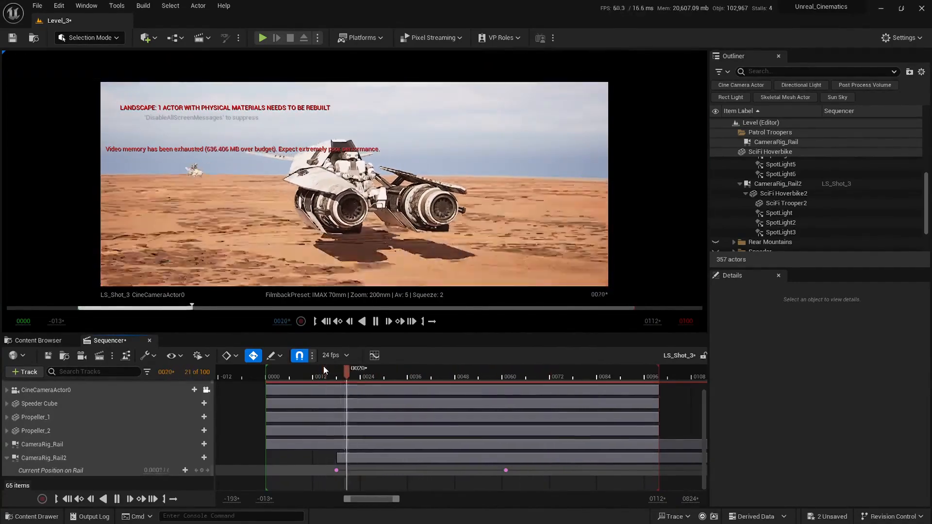
{"action": "key", "text": "space"}
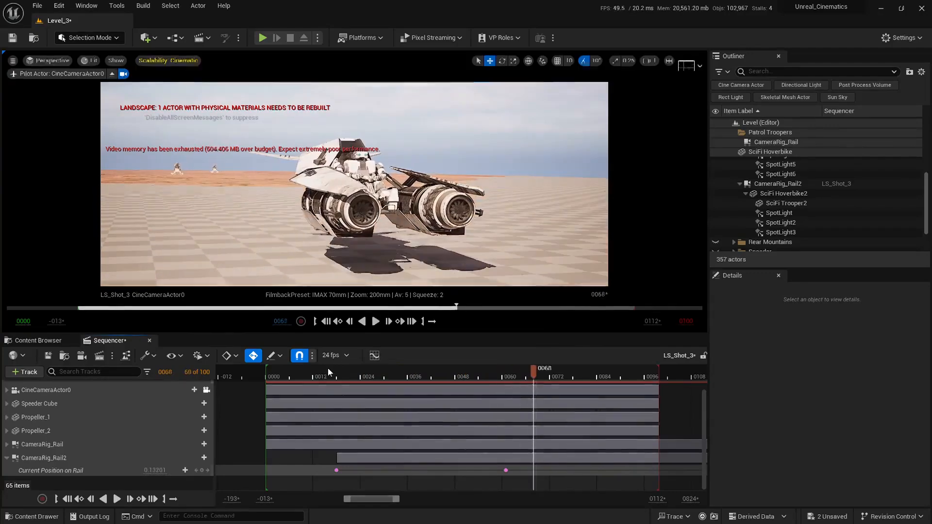
{"action": "left_click", "coordinate": [311, 372]}
{"action": "key", "text": "space"}
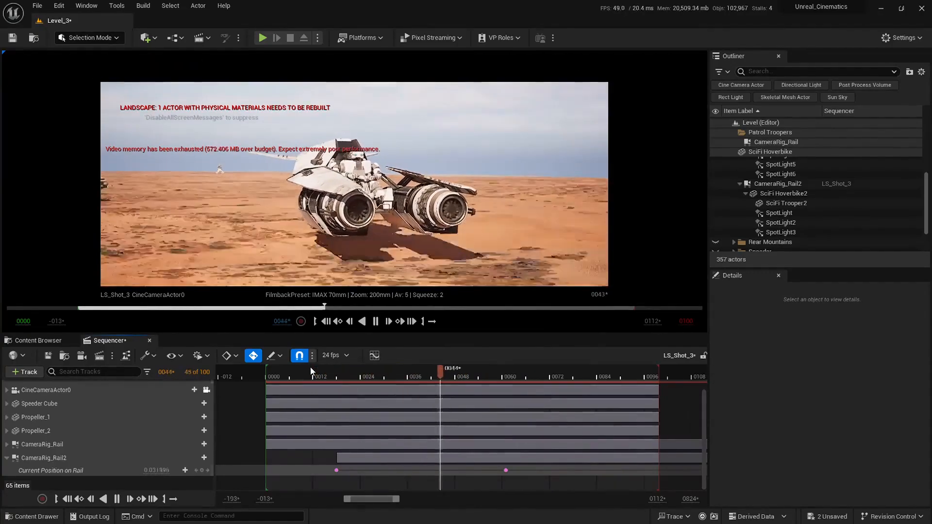
{"action": "key", "text": "space"}
Scrub from frame 15 to 52 and on to 68, comparing the camera view with the perspective view of CameraRig_Rail2's path
{"action": "left_click", "coordinate": [325, 373]}
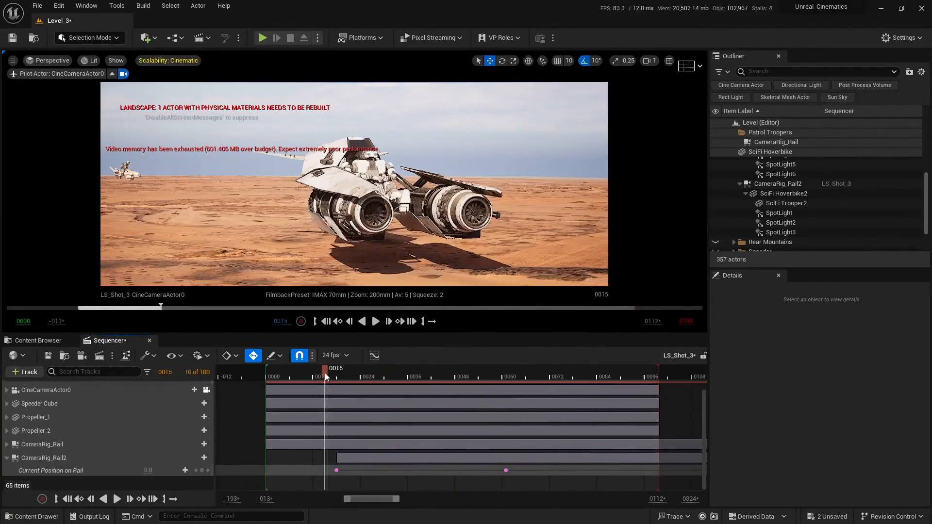
{"action": "left_click_drag", "start_coordinate": [325, 373], "coordinate": [471, 382]}
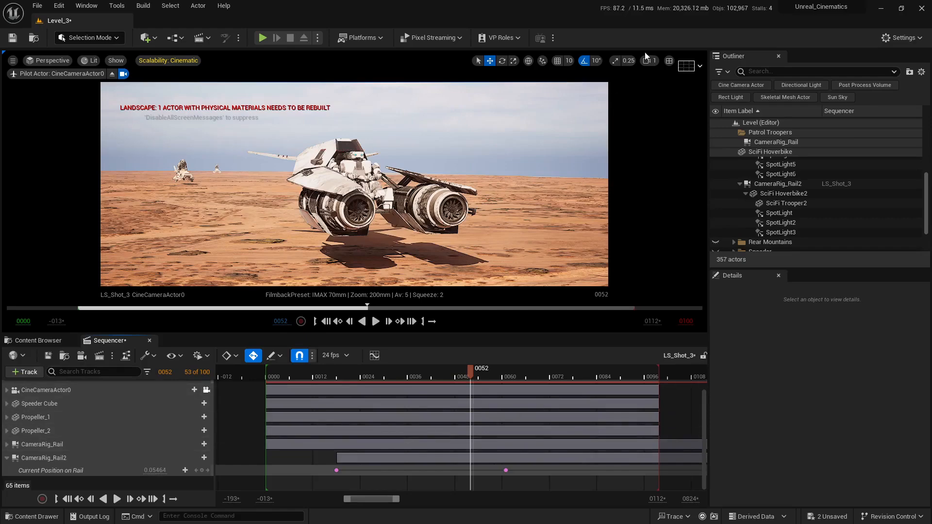
{"action": "left_click", "coordinate": [681, 67]}
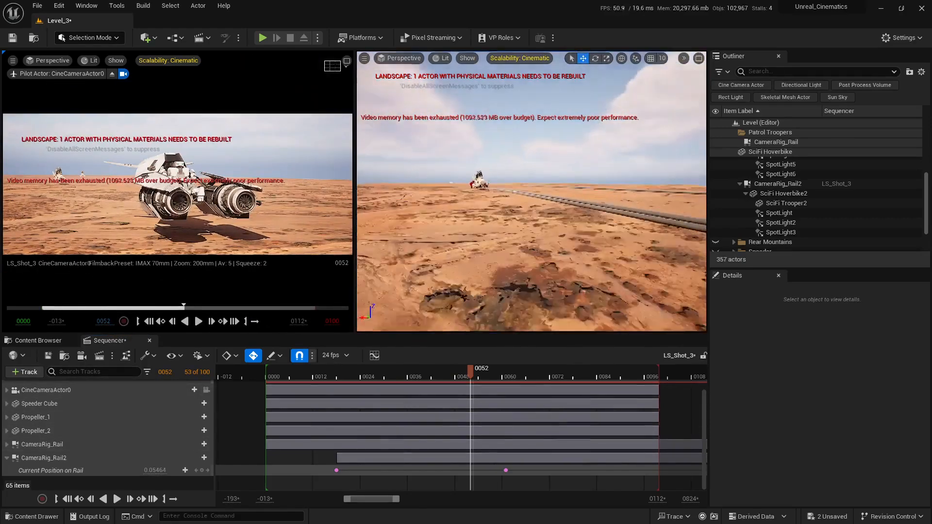
{"action": "right_click_drag", "start_coordinate": [506, 254], "coordinate": [500, 265]}
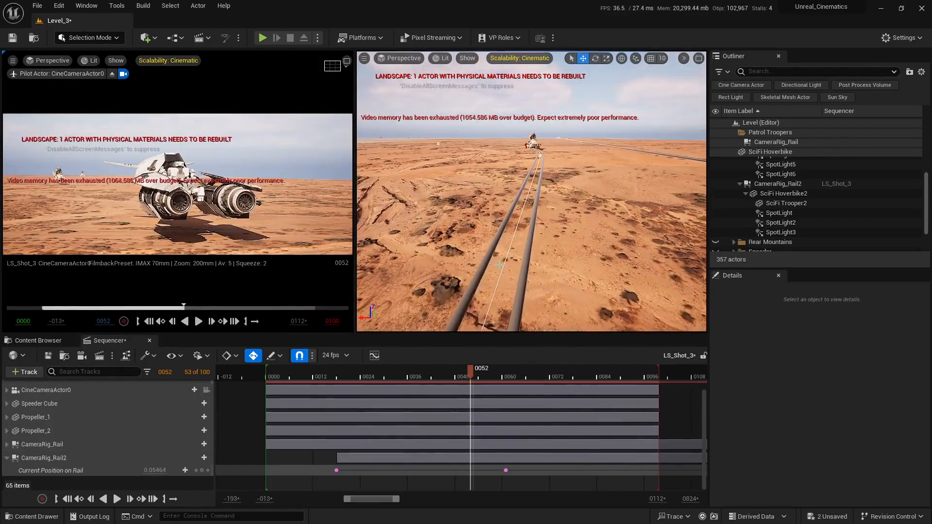
{"action": "left_click_drag", "start_coordinate": [507, 370], "coordinate": [534, 382]}
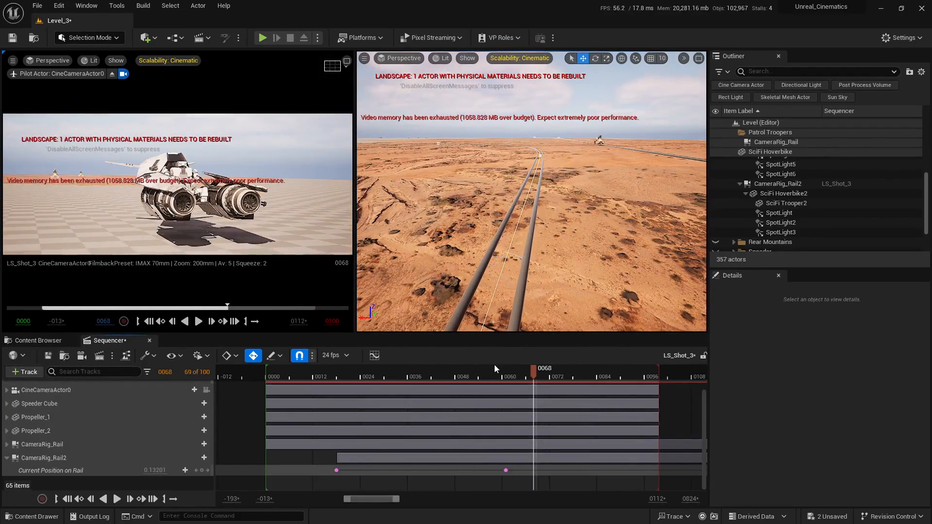
Examine the spline path of CameraRig_Rail2 from several angles in the perspective view at frame 68
{"action": "left_click", "coordinate": [526, 292]}
{"action": "right_click_drag", "start_coordinate": [525, 292], "coordinate": [547, 287]}
{"action": "right_click_drag", "start_coordinate": [483, 250], "coordinate": [479, 259]}
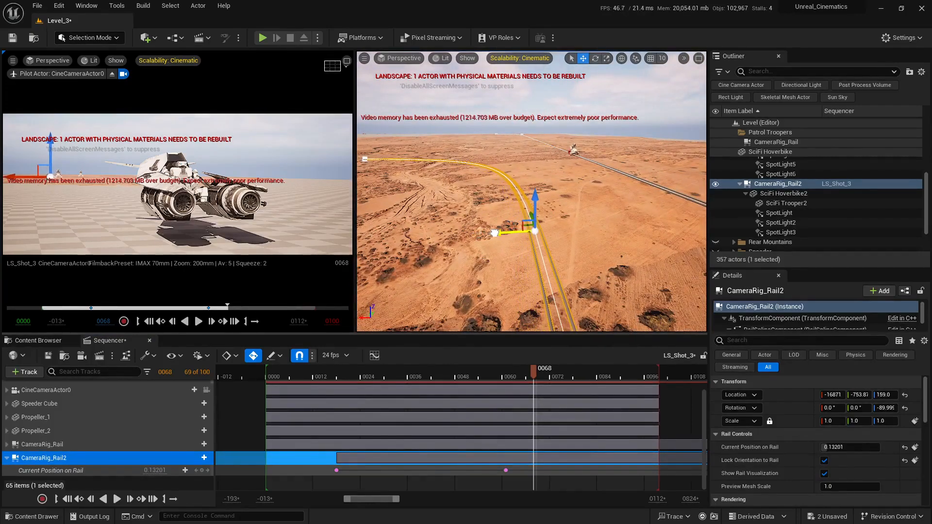
{"action": "key", "text": "Escape"}
{"action": "right_click_drag", "start_coordinate": [497, 306], "coordinate": [514, 247]}
{"action": "left_click", "coordinate": [471, 222]}
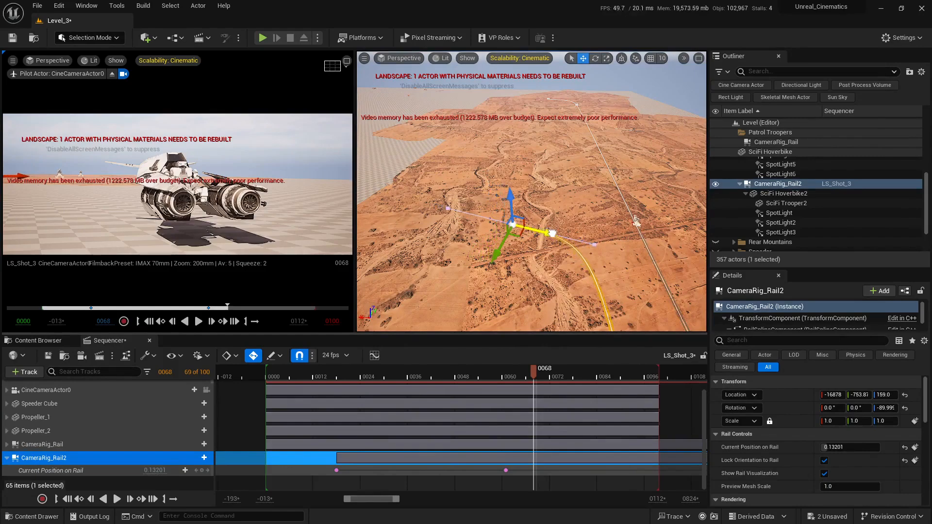
{"action": "right_click_drag", "start_coordinate": [574, 248], "coordinate": [587, 233]}
{"action": "key", "text": "s"}
{"action": "left_click", "coordinate": [558, 288]}
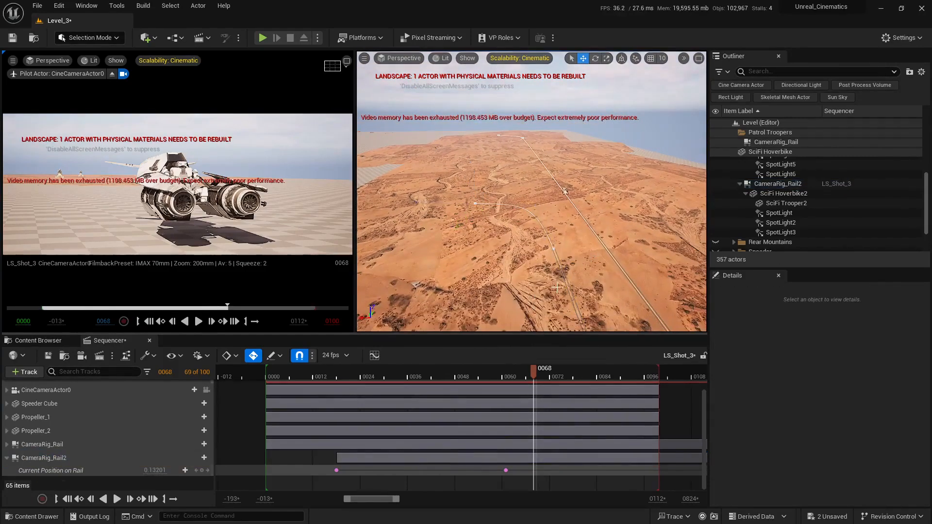
Play the shot from about frame 7 and again from about frame 17, stopping at frame 52
{"action": "left_click", "coordinate": [294, 366]}
{"action": "key", "text": "space"}
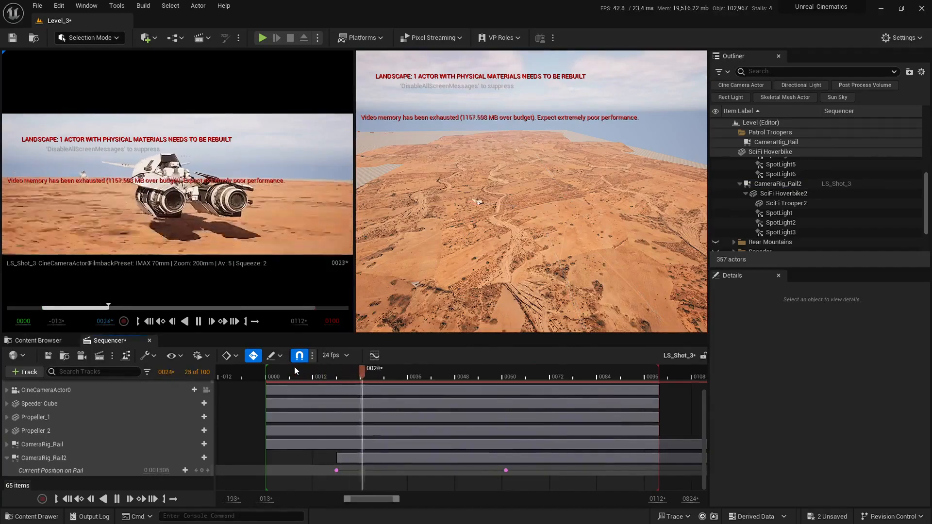
{"action": "key", "text": "space"}
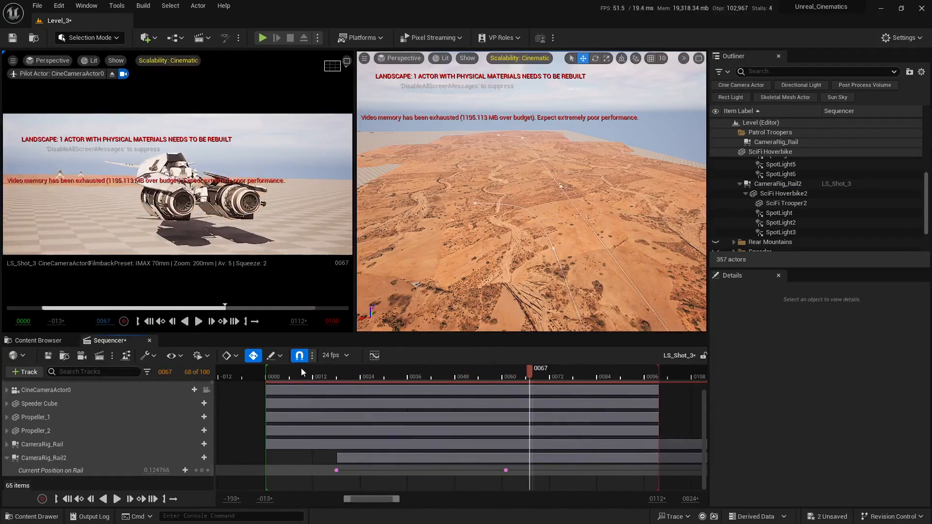
{"action": "left_click", "coordinate": [334, 376]}
{"action": "key", "text": "space"}
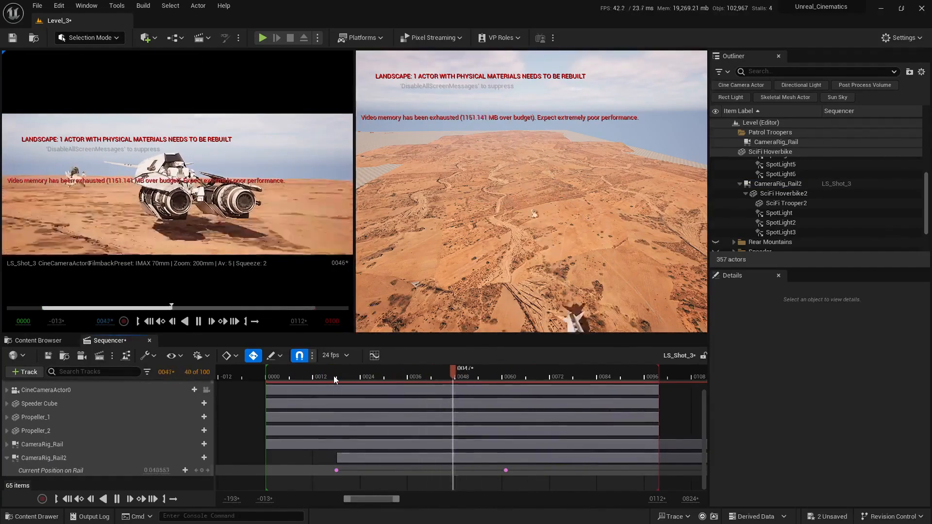
{"action": "key", "text": "space"}
Try moving CameraRig_Rail2 along its path to a Y location of about -167
{"action": "key", "text": "w"}
{"action": "right_click_drag", "start_coordinate": [412, 323], "coordinate": [558, 322]}
{"action": "left_click", "coordinate": [778, 184]}
{"action": "key", "text": "s"}
{"action": "right_click_drag", "start_coordinate": [558, 214], "coordinate": [437, 206]}
{"action": "key", "text": "w"}
{"action": "right_click_drag", "start_coordinate": [660, 233], "coordinate": [634, 238]}
{"action": "key", "text": "a"}
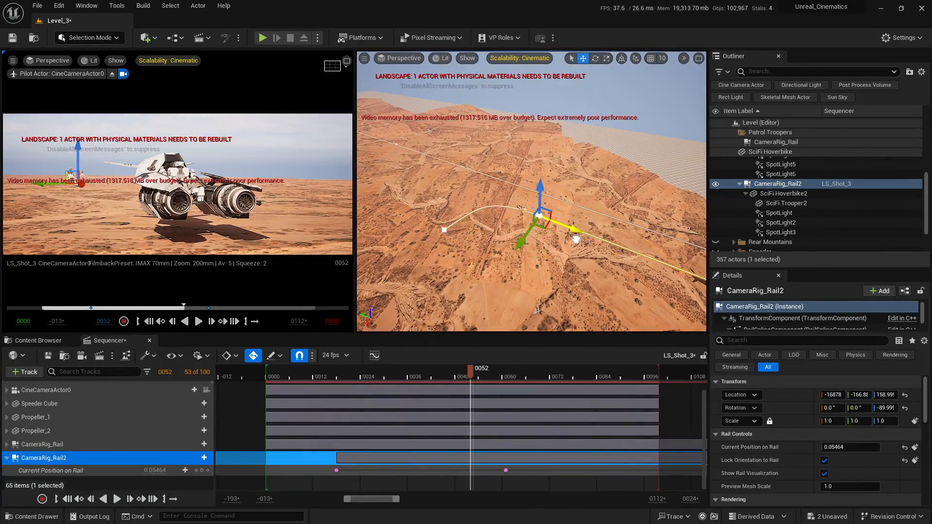
{"action": "key", "text": "Escape"}
Replay the shot from about frames 21 and 14, and undo the last move of CameraRig_Rail2
{"action": "left_click_drag", "start_coordinate": [471, 371], "coordinate": [351, 371]}
{"action": "key", "text": "space"}
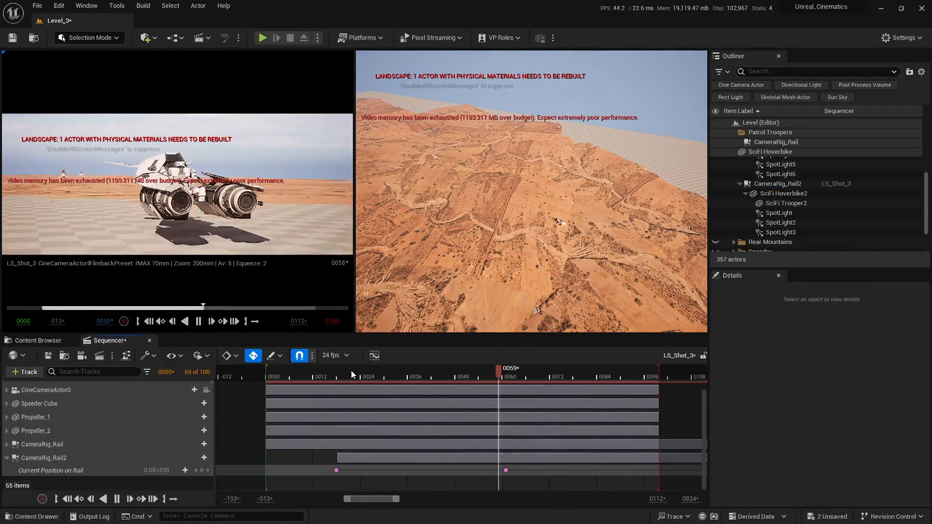
{"action": "left_click", "coordinate": [323, 371]}
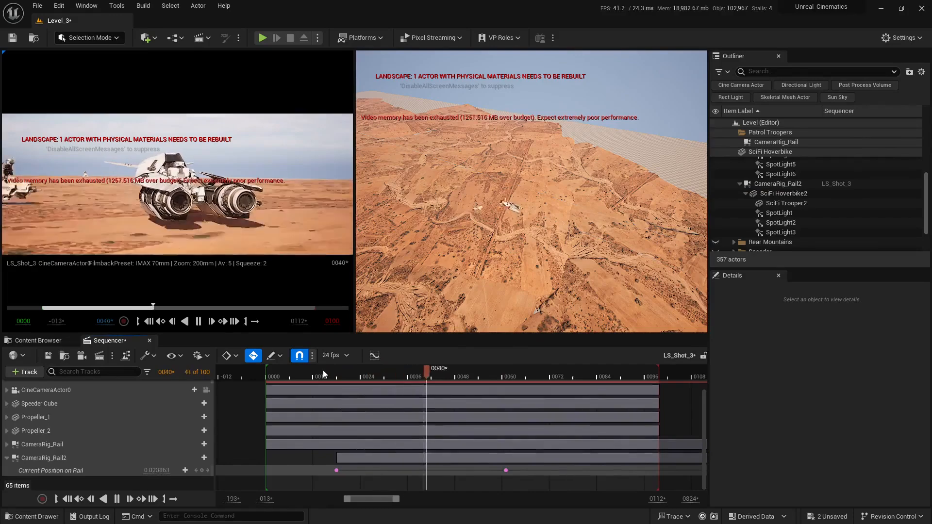
{"action": "key", "text": "space"}
{"action": "key", "text": "ctrl+z"}
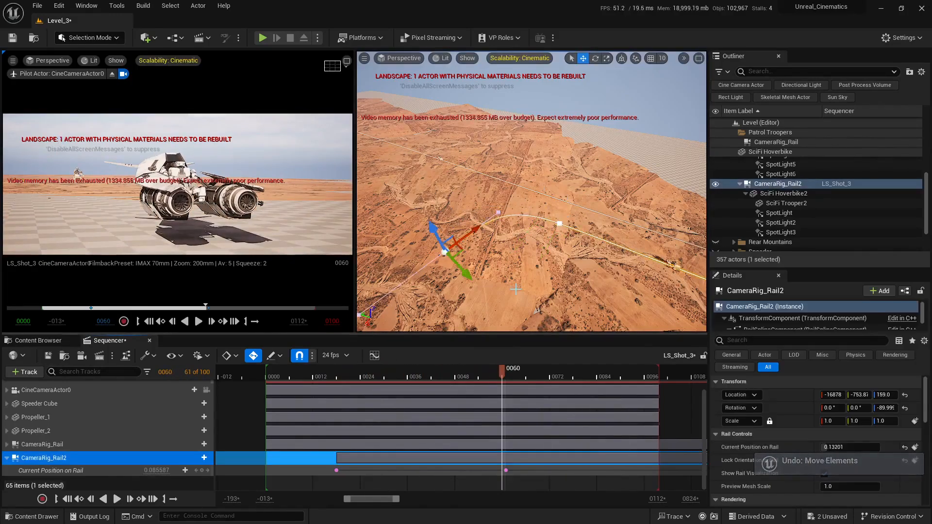
{"action": "key", "text": "Escape"}
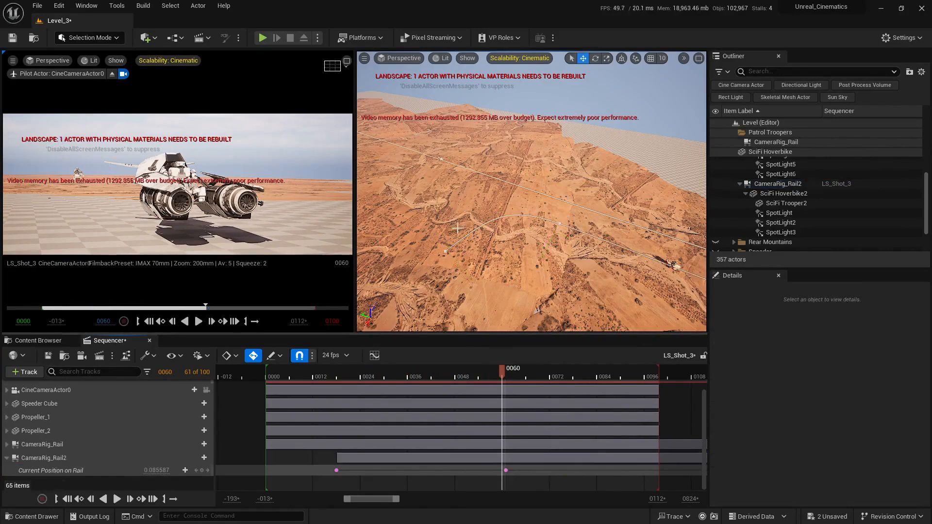
Replay the shot from about frames 13 and 17 to review the hoverbikes against the perspective view
{"action": "right_click_drag", "start_coordinate": [577, 309], "coordinate": [549, 291]}
{"action": "left_click", "coordinate": [316, 374]}
{"action": "key", "text": "space"}
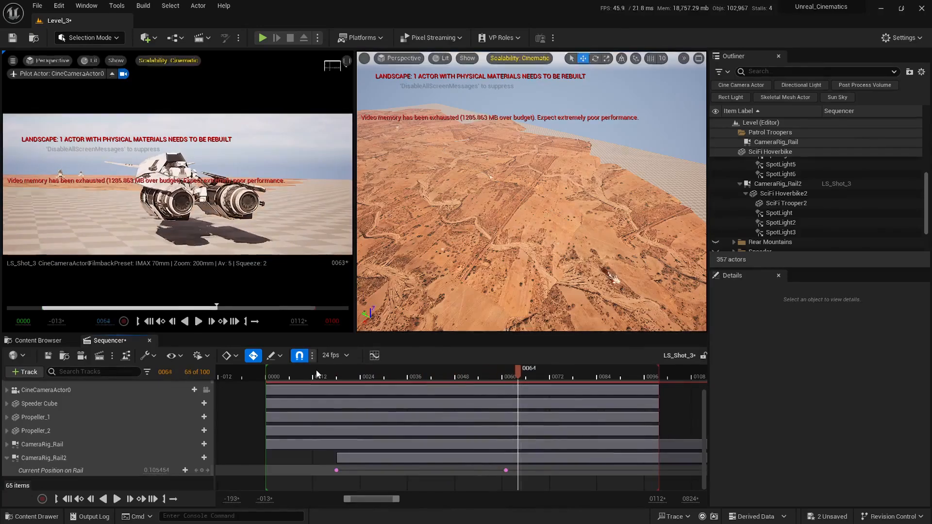
{"action": "left_click", "coordinate": [331, 374]}
{"action": "key", "text": "space"}
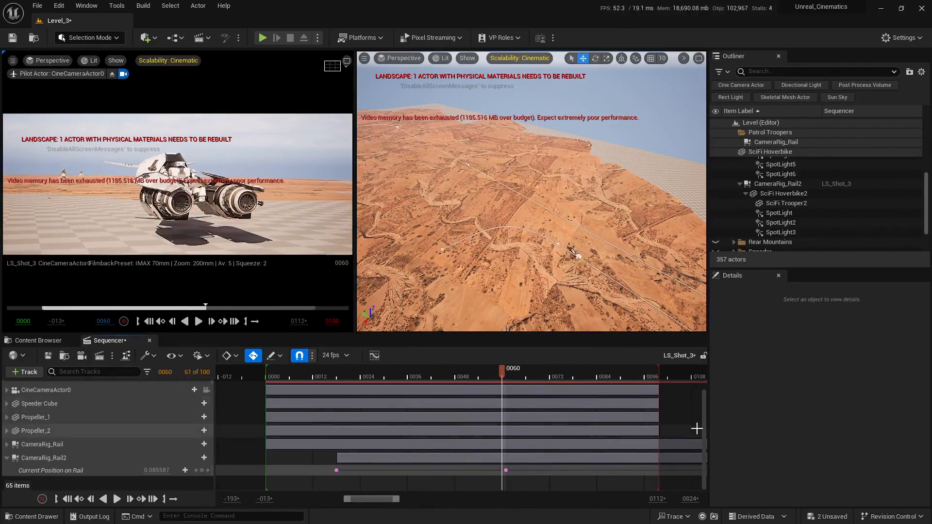
Select CameraRig_Rail, show its Current Position on Rail keys in Sequencer, and unlock the track
{"action": "right_click_drag", "start_coordinate": [696, 428], "coordinate": [520, 456]}
{"action": "scroll", "coordinate": [572, 433], "scroll_direction": "down", "scroll_amount": 6, "text": "ctrl"}
{"action": "left_click_drag", "start_coordinate": [510, 271], "coordinate": [631, 246], "text": "alt"}
{"action": "key", "text": "w"}
{"action": "right_click_drag", "start_coordinate": [531, 204], "coordinate": [469, 175]}
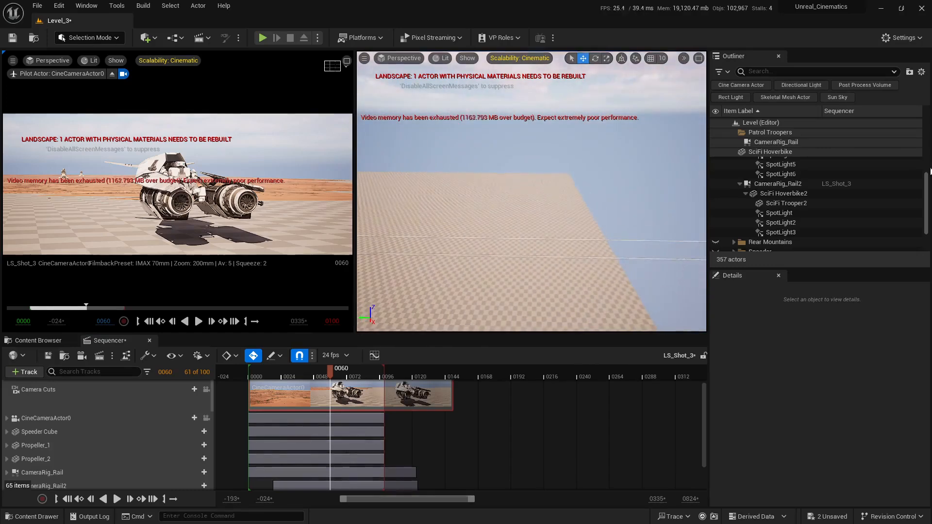
{"action": "scroll", "coordinate": [763, 186], "scroll_direction": "up", "scroll_amount": 1}
{"action": "left_click", "coordinate": [777, 143]}
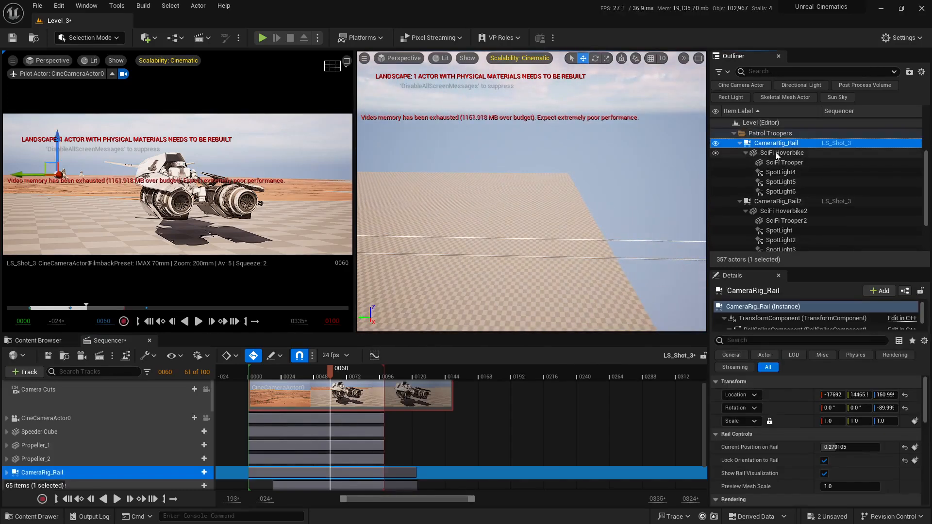
{"action": "right_click_drag", "start_coordinate": [424, 422], "coordinate": [437, 384]}
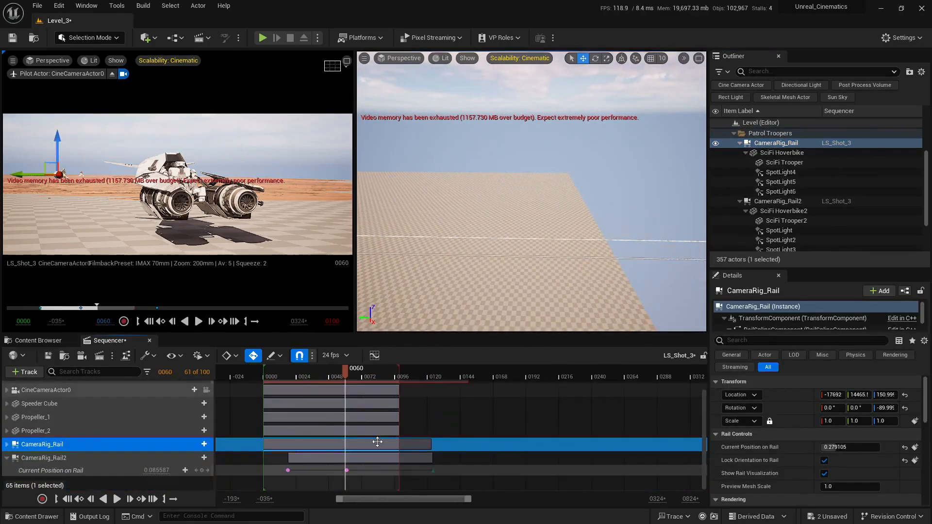
{"action": "scroll", "coordinate": [354, 430], "scroll_direction": "up", "scroll_amount": 3, "text": "ctrl"}
{"action": "left_click", "coordinate": [8, 445]}
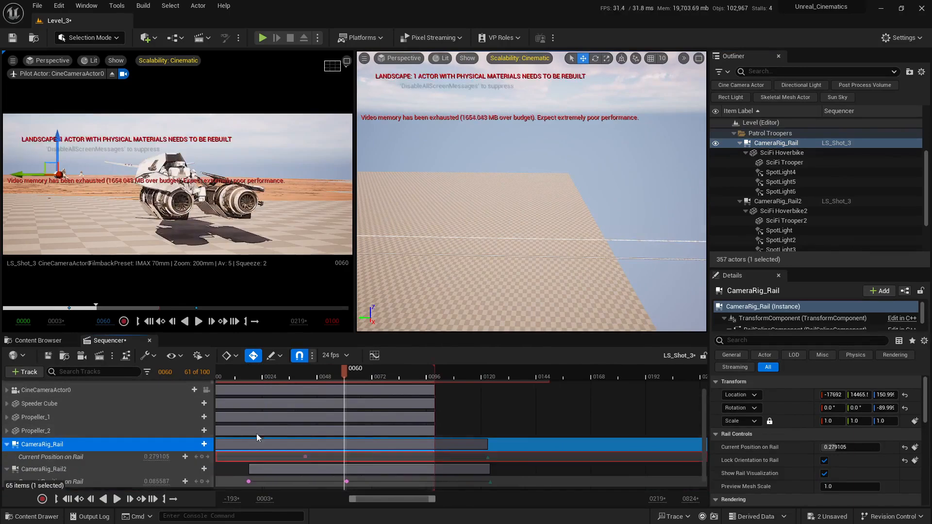
{"action": "right_click", "coordinate": [66, 446]}
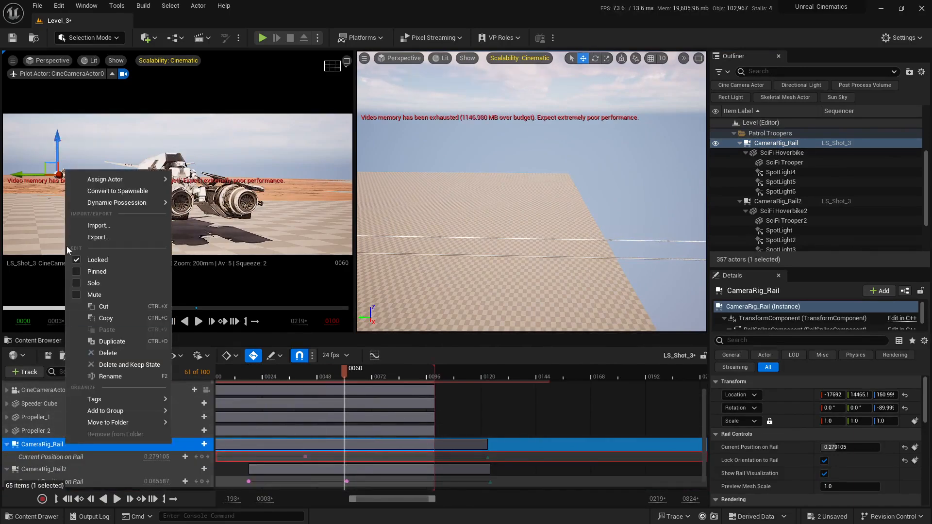
{"action": "left_click", "coordinate": [106, 271]}
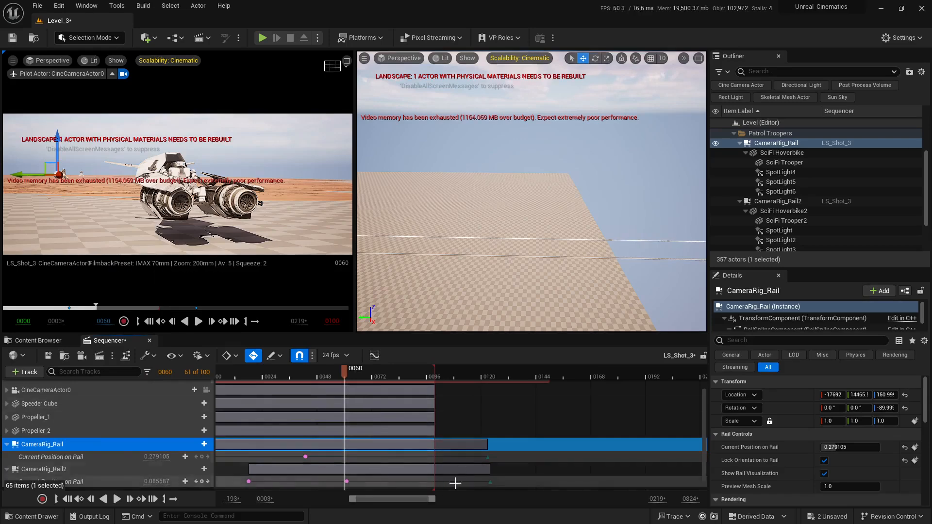
Move the final Current Position on Rail key of CameraRig_Rail to frame 114
{"action": "scroll", "coordinate": [427, 446], "scroll_direction": "down", "scroll_amount": 2, "text": "ctrl"}
{"action": "right_click_drag", "start_coordinate": [458, 408], "coordinate": [530, 400]}
{"action": "scroll", "coordinate": [490, 440], "scroll_direction": "up", "scroll_amount": 2, "text": "ctrl"}
{"action": "left_click_drag", "start_coordinate": [364, 375], "coordinate": [480, 390]}
{"action": "scroll", "coordinate": [510, 416], "scroll_direction": "up", "scroll_amount": 3, "text": "ctrl"}
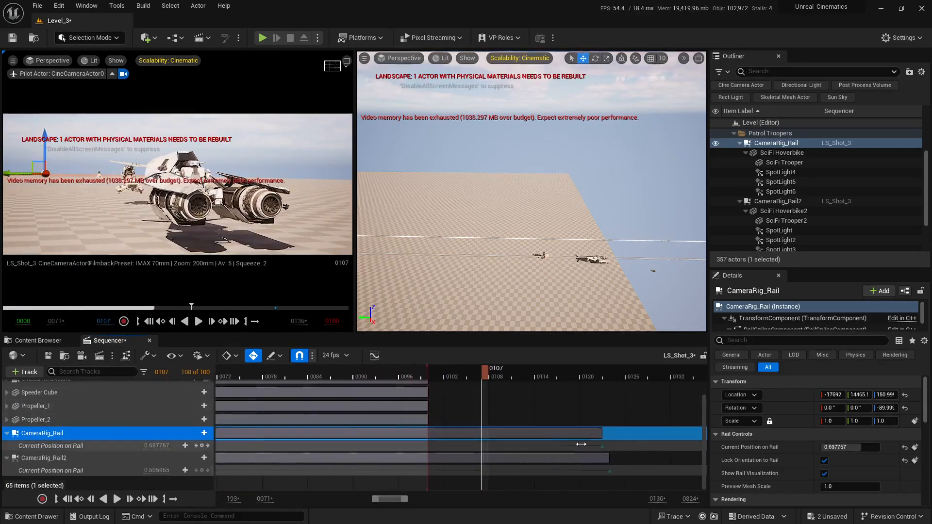
{"action": "left_click_drag", "start_coordinate": [604, 445], "coordinate": [554, 438]}
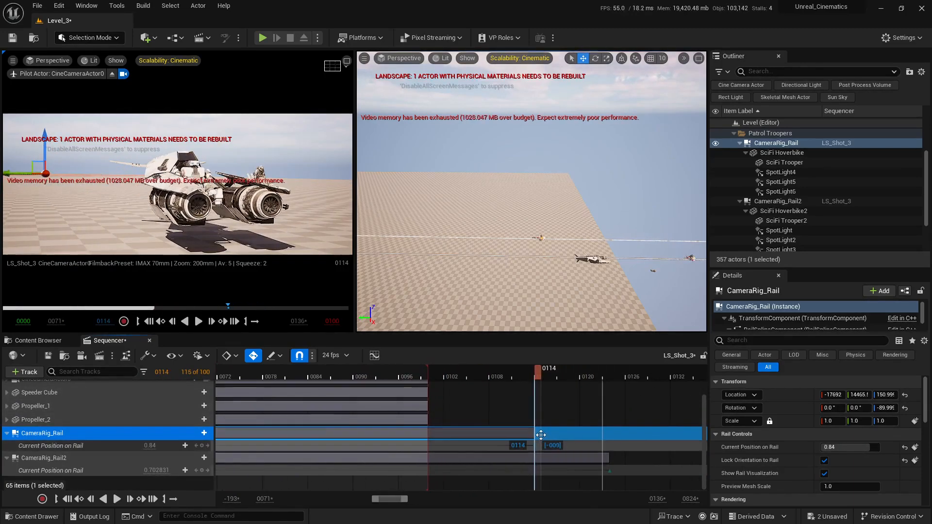
{"action": "left_click", "coordinate": [428, 413]}
{"action": "scroll", "coordinate": [427, 412], "scroll_direction": "down", "scroll_amount": 8, "text": "ctrl"}
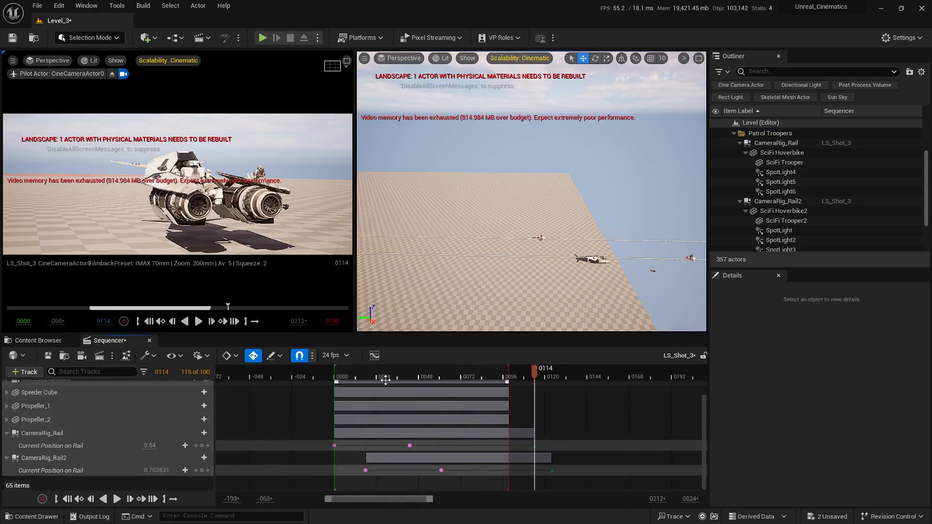
Play the shot from about frame 22 to check the hoverbikes' timing, and scrub back to frame 36
{"action": "left_click_drag", "start_coordinate": [381, 376], "coordinate": [372, 374]}
{"action": "key", "text": "space"}
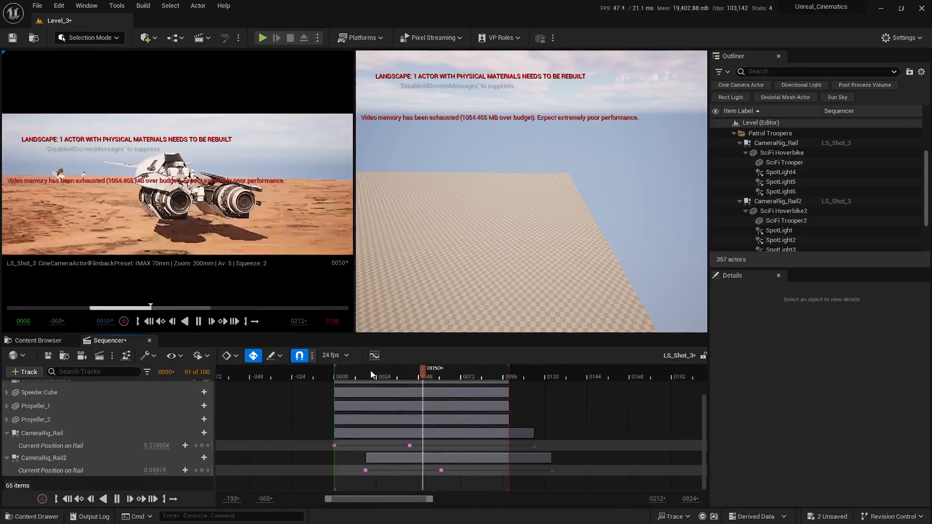
{"action": "key", "text": "space"}
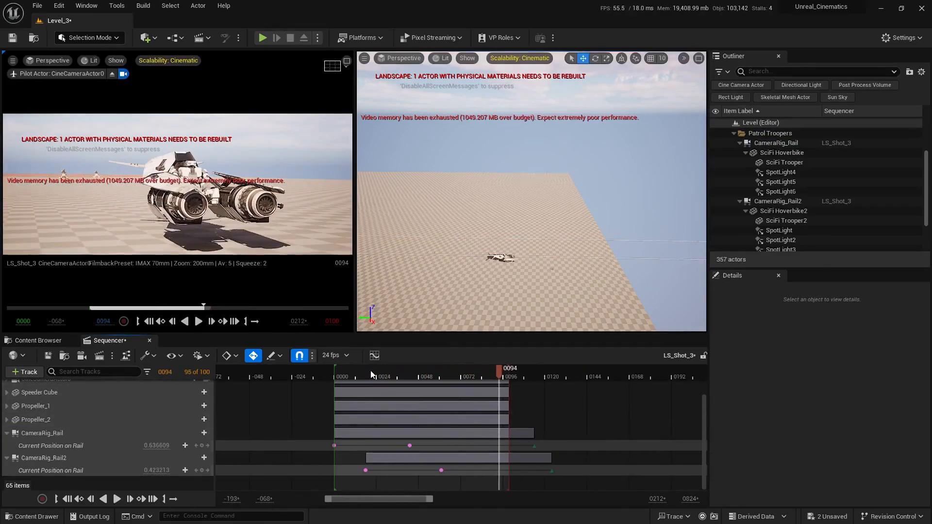
{"action": "left_click_drag", "start_coordinate": [409, 373], "coordinate": [397, 373]}
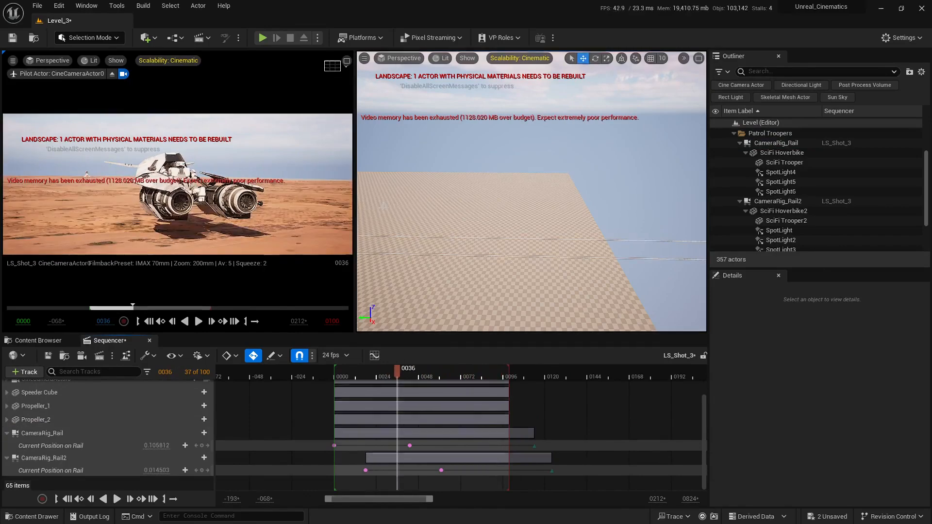
Enlarge the camera view to full size and replay the shot, including from about frame 16, to review hoverbike spacing
{"action": "left_click", "coordinate": [347, 62]}
{"action": "key", "text": "space"}
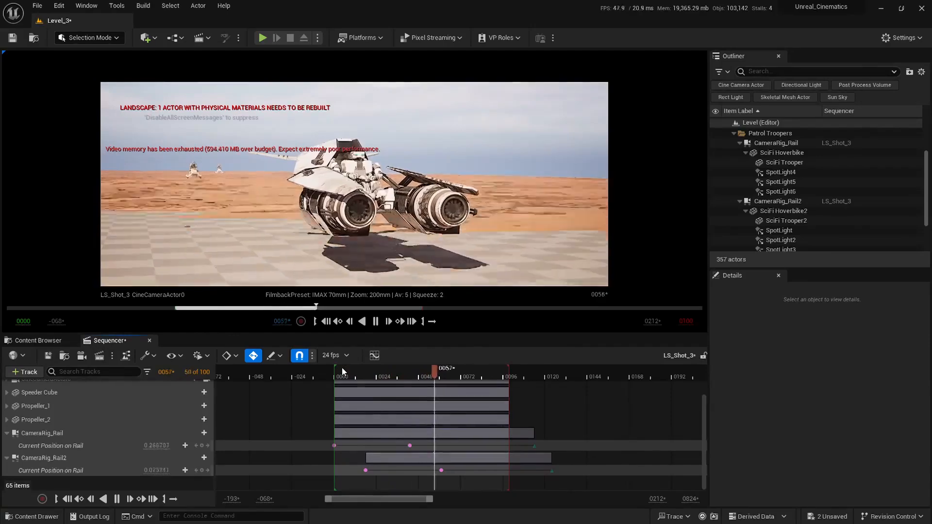
{"action": "key", "text": "space"}
{"action": "left_click", "coordinate": [361, 370]}
{"action": "key", "text": "space"}
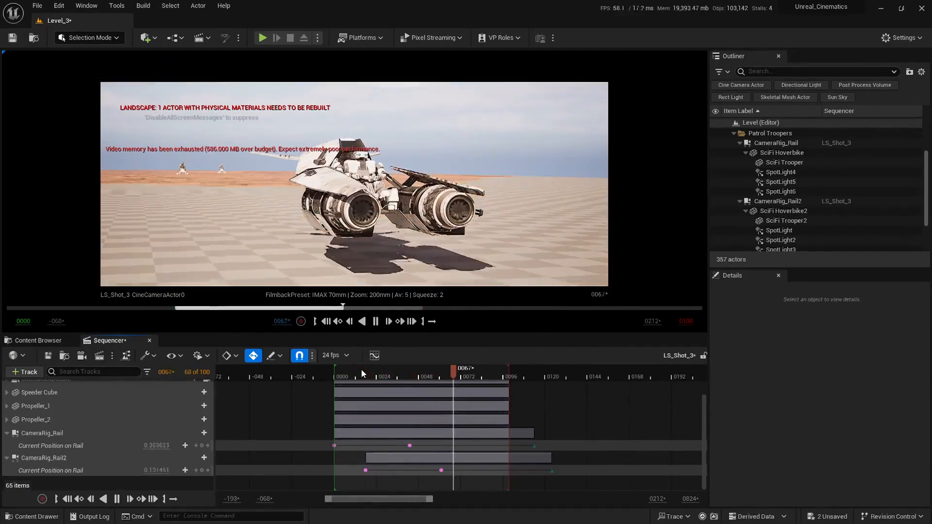
{"action": "key", "text": "space"}
Move the final Current Position on Rail key of CameraRig_Rail to frame 116
{"action": "scroll", "coordinate": [585, 411], "scroll_direction": "up", "scroll_amount": 2, "text": "ctrl"}
{"action": "right_click_drag", "start_coordinate": [590, 416], "coordinate": [439, 416]}
{"action": "scroll", "coordinate": [549, 420], "scroll_direction": "up", "scroll_amount": 2, "text": "ctrl"}
{"action": "scroll", "coordinate": [439, 416], "scroll_direction": "up", "scroll_amount": 2, "text": "ctrl"}
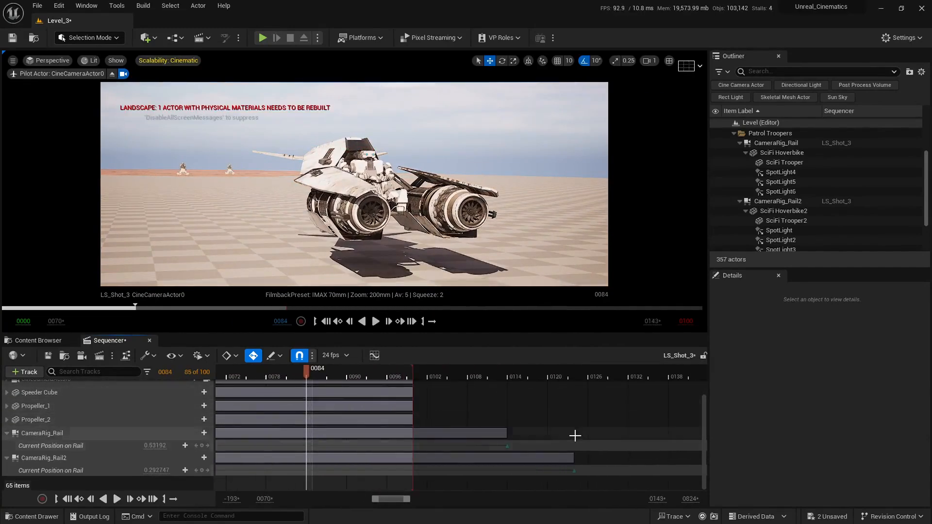
{"action": "right_click_drag", "start_coordinate": [574, 435], "coordinate": [433, 414]}
{"action": "scroll", "coordinate": [432, 414], "scroll_direction": "up", "scroll_amount": 2, "text": "ctrl"}
{"action": "left_click_drag", "start_coordinate": [391, 447], "coordinate": [407, 442]}
Move the final Current Position on Rail key of CameraRig_Rail2 to frame 126
{"action": "left_click", "coordinate": [487, 476]}
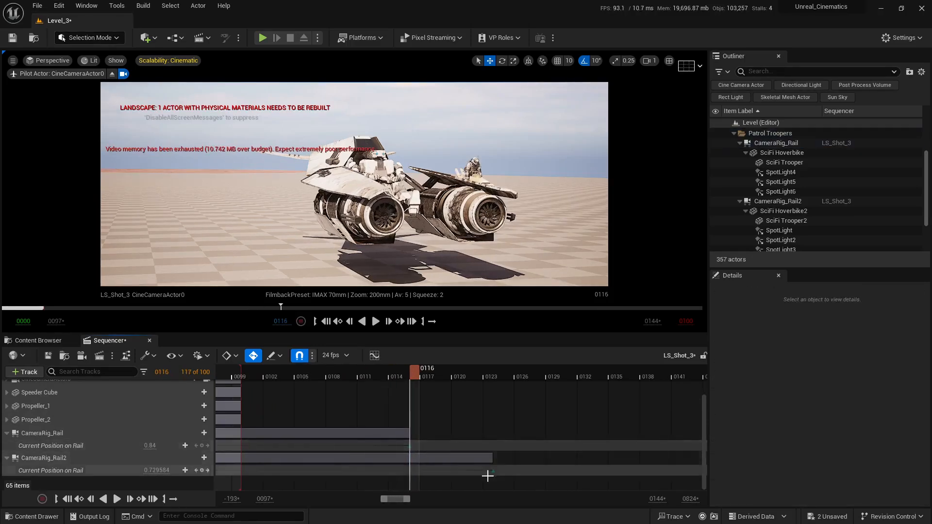
{"action": "left_click_drag", "start_coordinate": [496, 471], "coordinate": [516, 465]}
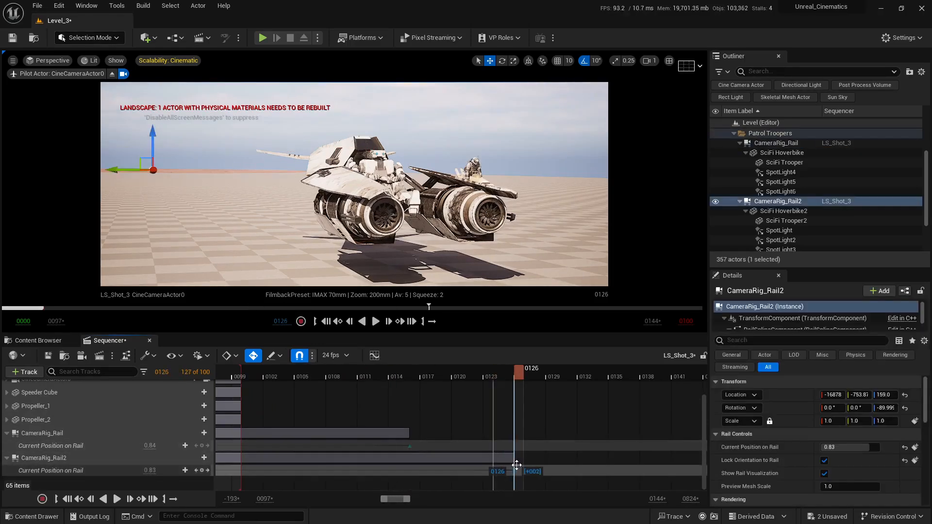
{"action": "scroll", "coordinate": [427, 440], "scroll_direction": "up", "scroll_amount": 1, "text": "ctrl"}
{"action": "scroll", "coordinate": [427, 440], "scroll_direction": "down", "scroll_amount": 8, "text": "ctrl"}
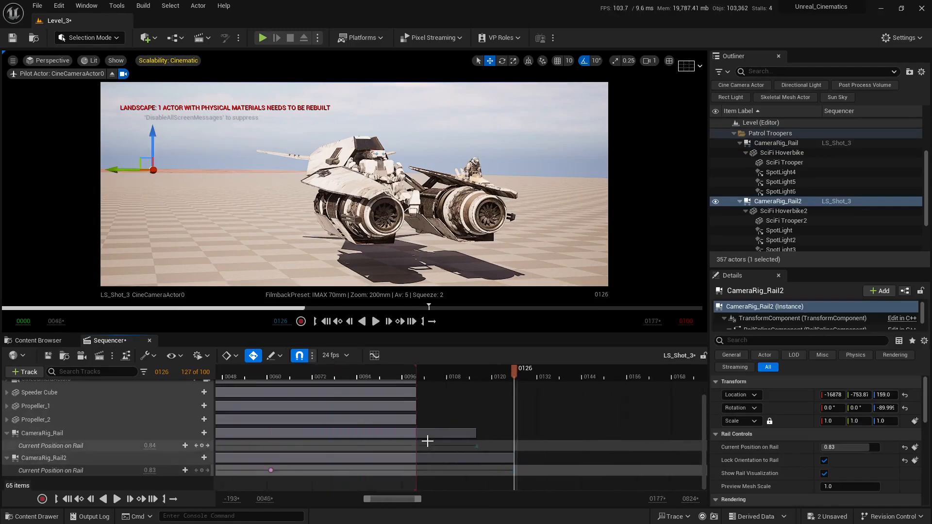
{"action": "left_click", "coordinate": [374, 396]}
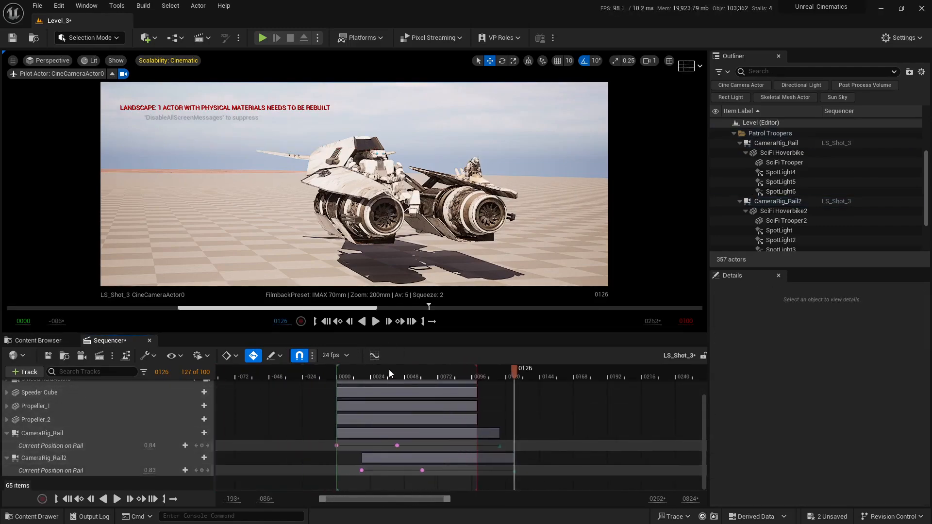
Replay the shot from about frame 25 to frame 97 to check the retimed hoverbikes, and examine the keys near its end
{"action": "left_click", "coordinate": [372, 369]}
{"action": "key", "text": "space"}
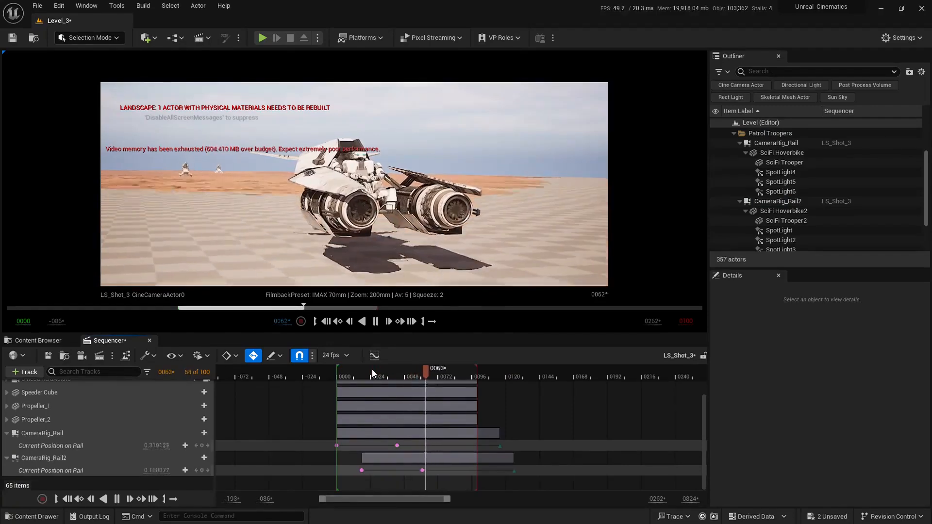
{"action": "key", "text": "space"}
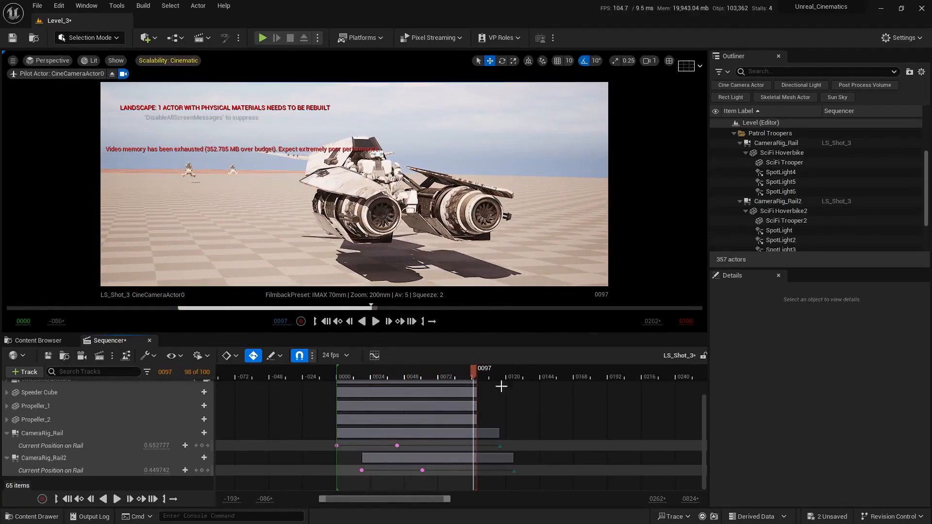
{"action": "scroll", "coordinate": [568, 436], "scroll_direction": "up", "scroll_amount": 5, "text": "ctrl"}
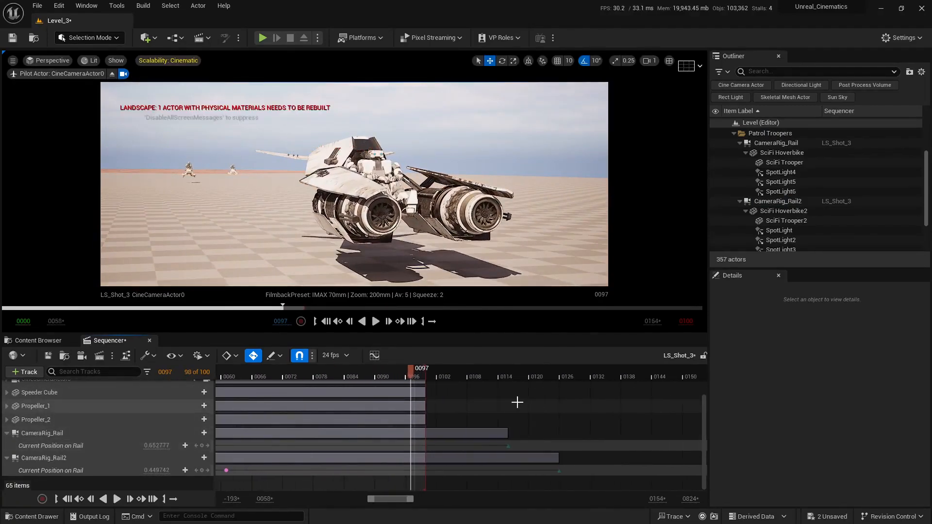
Replay the shot from near its start and check both background hoverbikes around frame 61
{"action": "scroll", "coordinate": [347, 402], "scroll_direction": "down", "scroll_amount": 4, "text": "ctrl"}
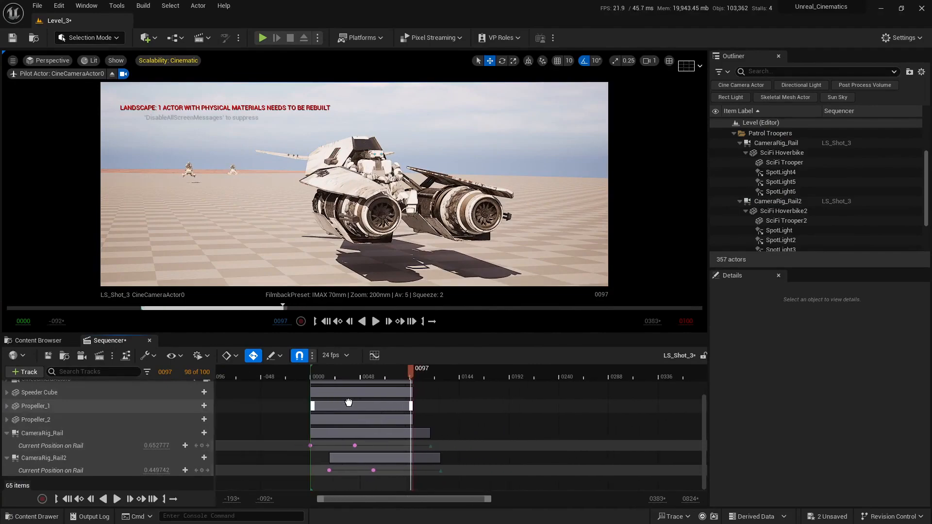
{"action": "right_click_drag", "start_coordinate": [350, 403], "coordinate": [366, 407]}
{"action": "left_click_drag", "start_coordinate": [356, 372], "coordinate": [333, 372]}
{"action": "key", "text": "space"}
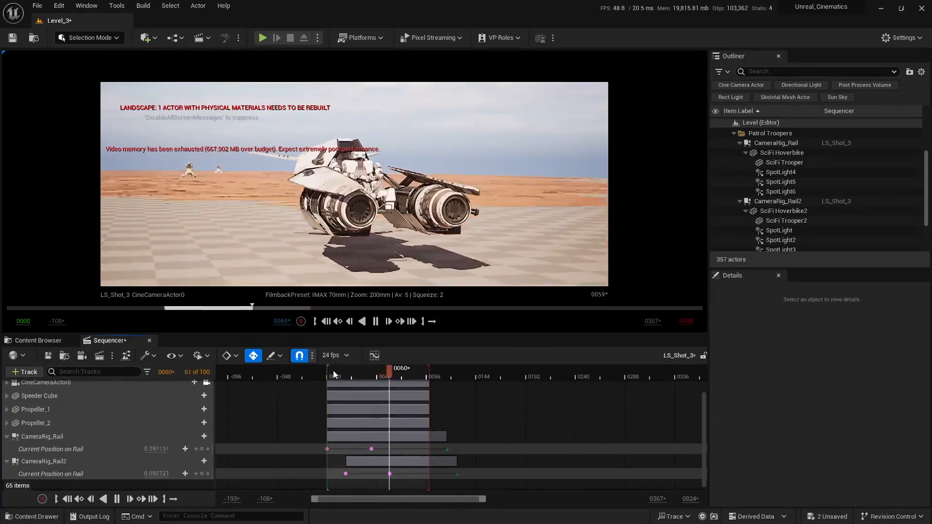
{"action": "key", "text": "space"}
{"action": "left_click_drag", "start_coordinate": [356, 375], "coordinate": [392, 381]}
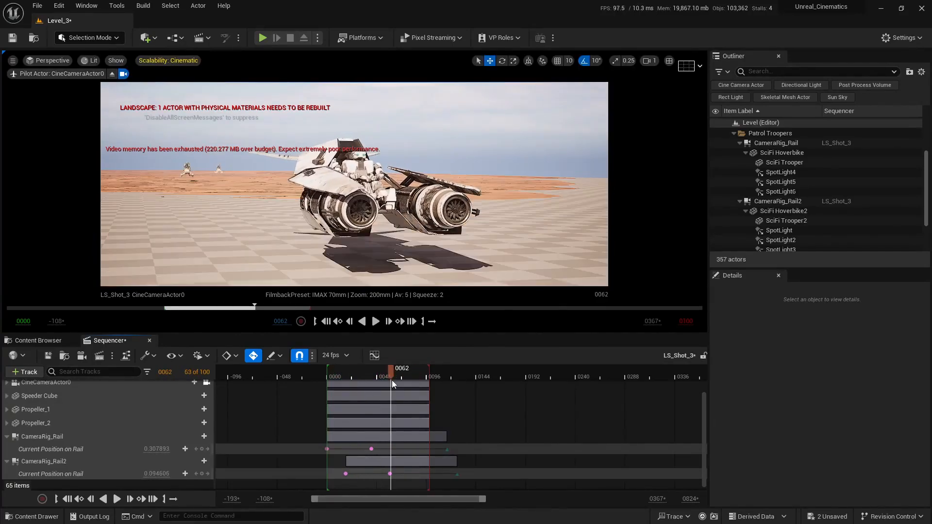
{"action": "left_click", "coordinate": [389, 380]}
Move the final Current Position on Rail key of CameraRig_Rail to frame 108
{"action": "scroll", "coordinate": [439, 441], "scroll_direction": "up", "scroll_amount": 5, "text": "ctrl"}
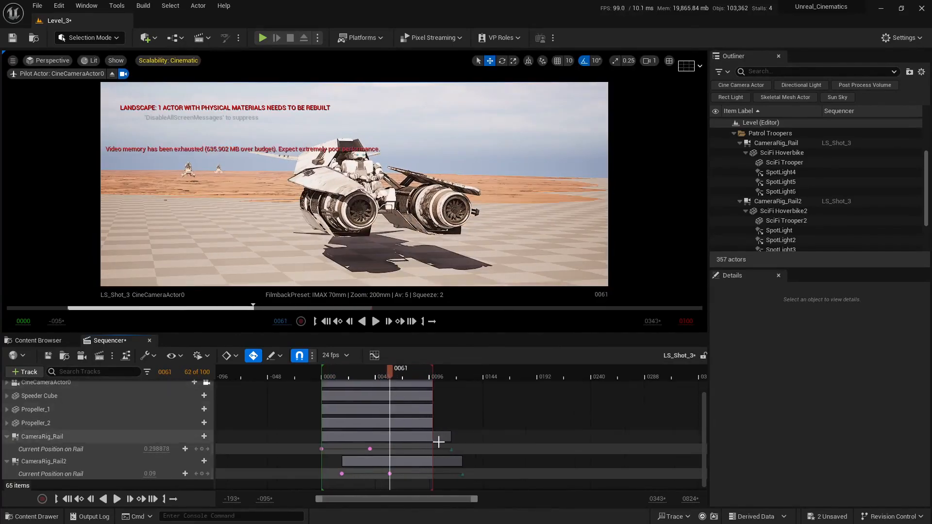
{"action": "left_click", "coordinate": [537, 449]}
{"action": "left_click", "coordinate": [536, 450]}
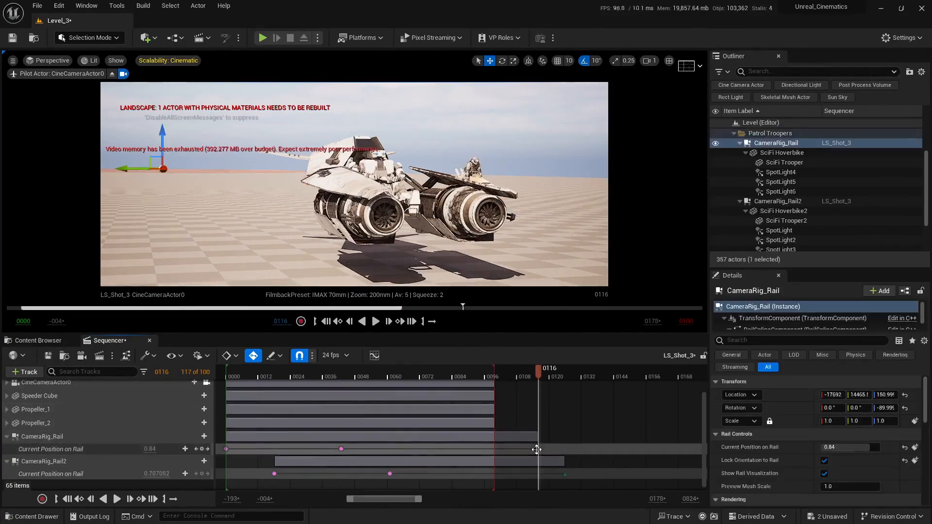
{"action": "mouse_move", "coordinate": [377, 378]}
{"action": "left_mouse_down"}
{"action": "mouse_move", "coordinate": [356, 370]}
{"action": "mouse_move", "coordinate": [389, 375]}
{"action": "left_mouse_up"}
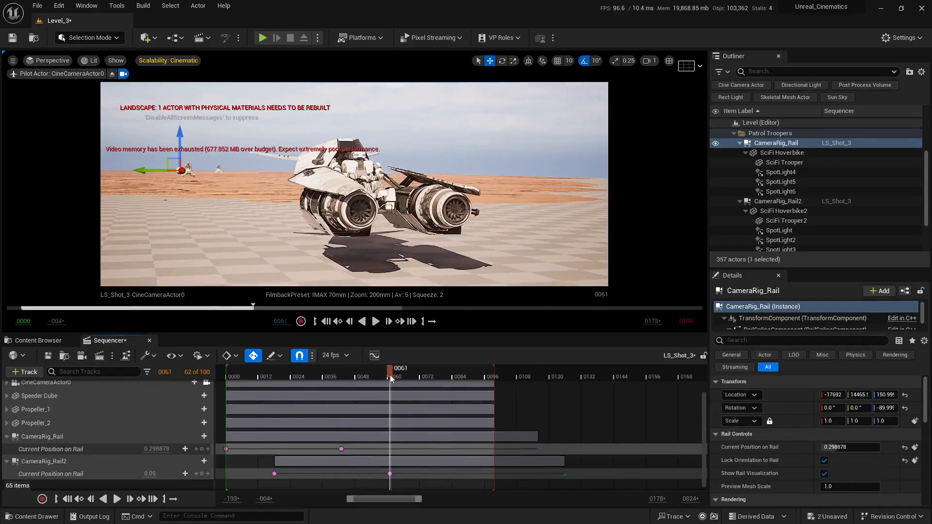
{"action": "scroll", "coordinate": [389, 375], "scroll_direction": "down", "scroll_amount": 2}
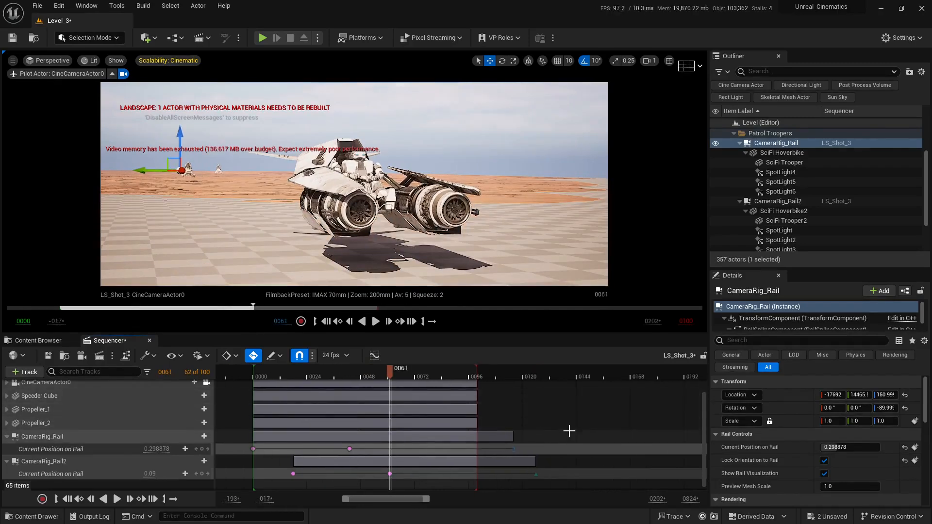
{"action": "scroll", "coordinate": [536, 438], "scroll_direction": "up", "scroll_amount": 5}
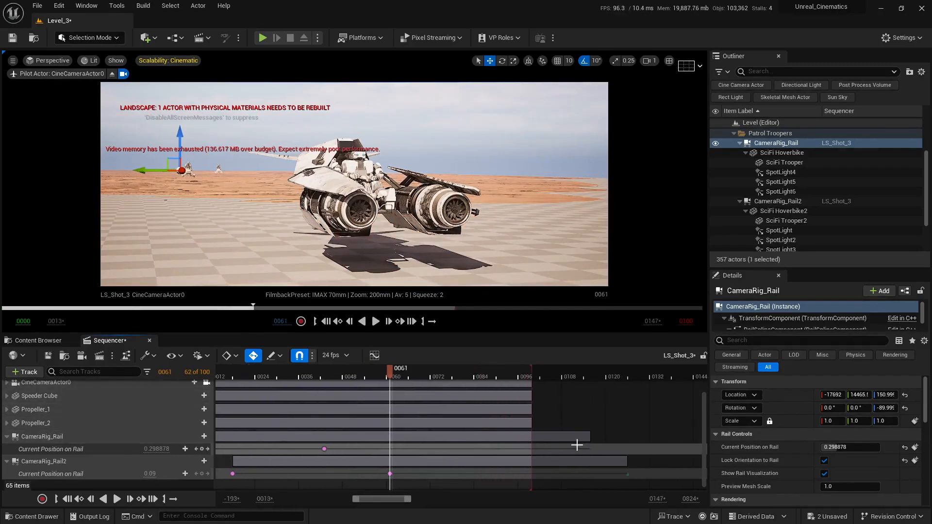
{"action": "left_click", "coordinate": [591, 450]}
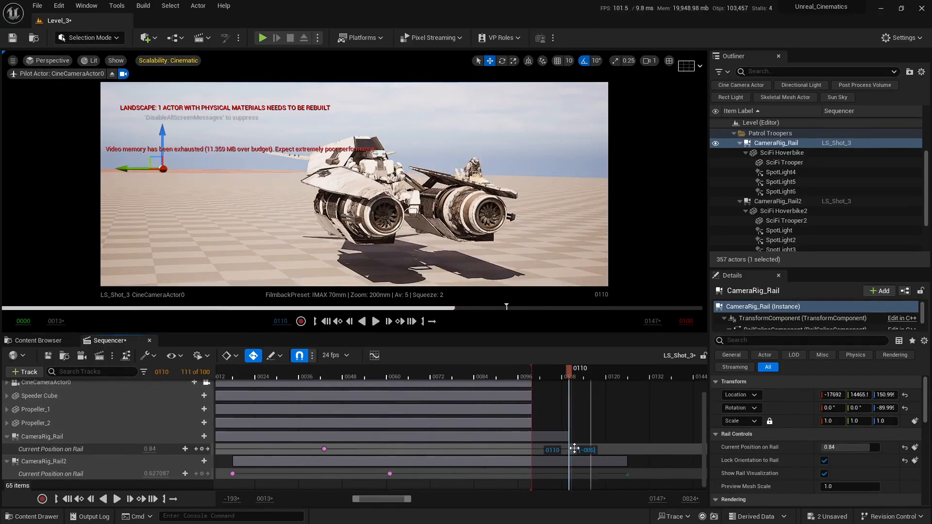
{"action": "left_click_drag", "start_coordinate": [567, 449], "coordinate": [564, 449]}
{"action": "left_click", "coordinate": [566, 447]}
Replay the shot from about frame 15 and scrub to frame 59 to check the hoverbike spacing
{"action": "scroll", "coordinate": [566, 448], "scroll_direction": "down", "scroll_amount": 4, "text": "ctrl"}
{"action": "left_click", "coordinate": [392, 369]}
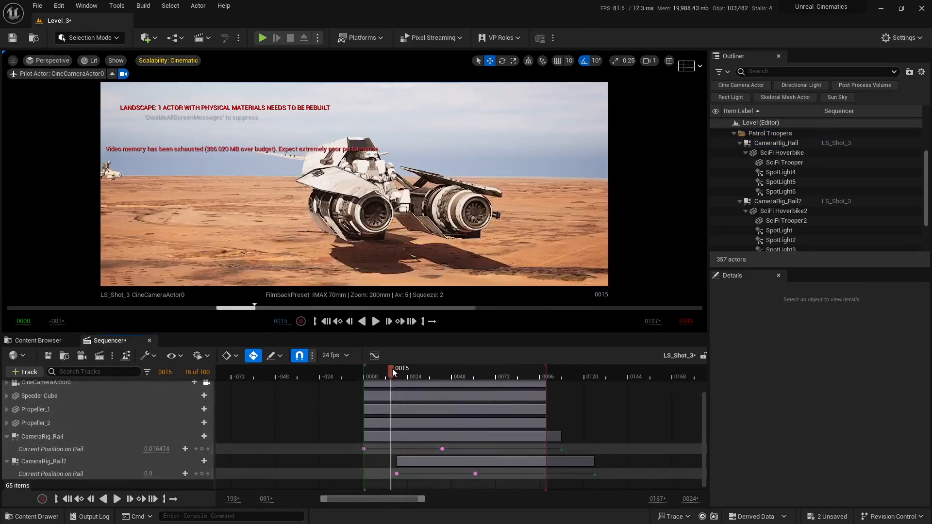
{"action": "key", "text": "space"}
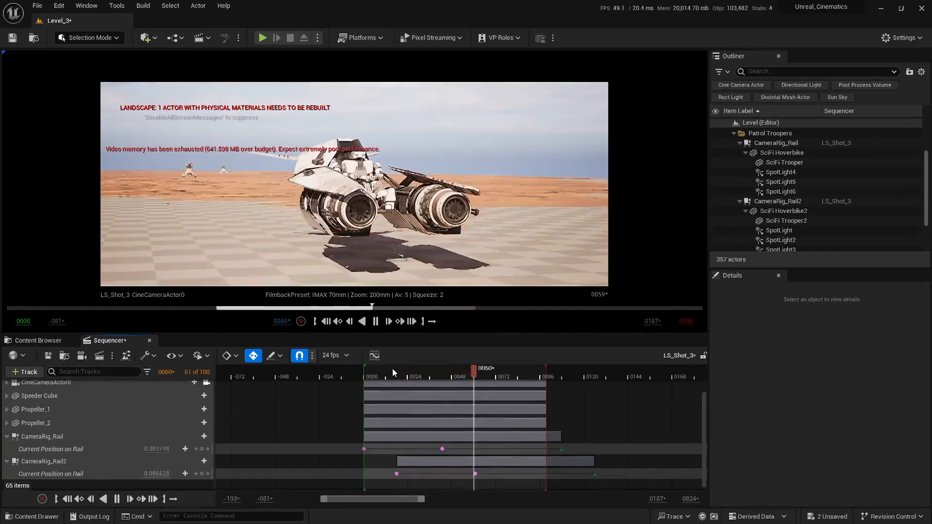
{"action": "left_click", "coordinate": [398, 371]}
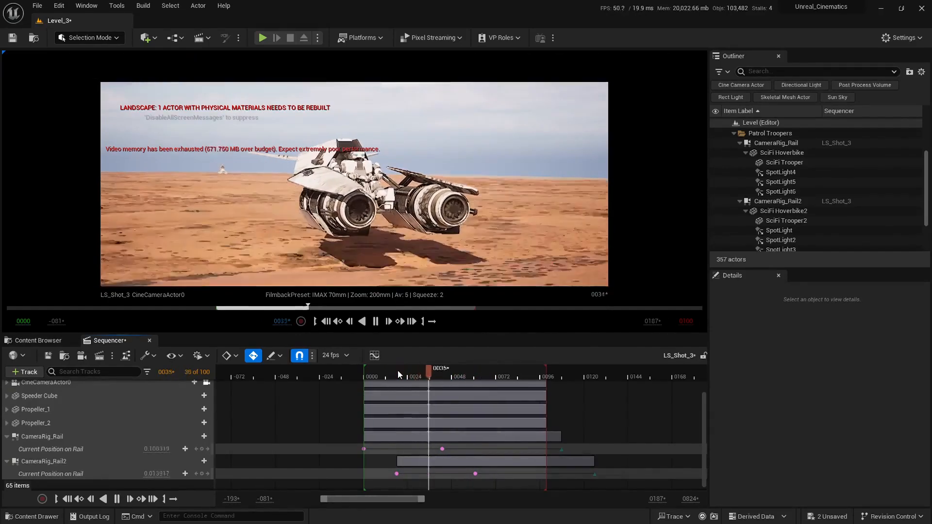
{"action": "key", "text": "space"}
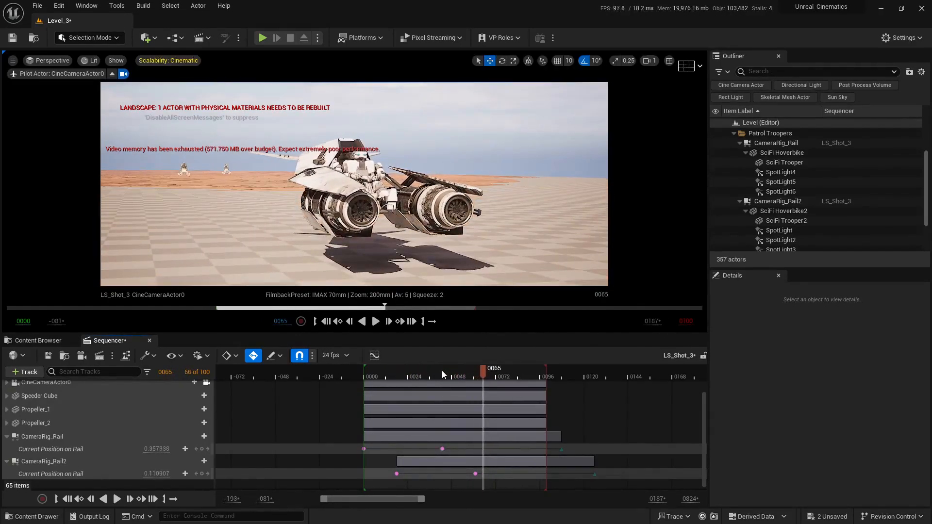
{"action": "left_click_drag", "start_coordinate": [442, 371], "coordinate": [472, 375]}
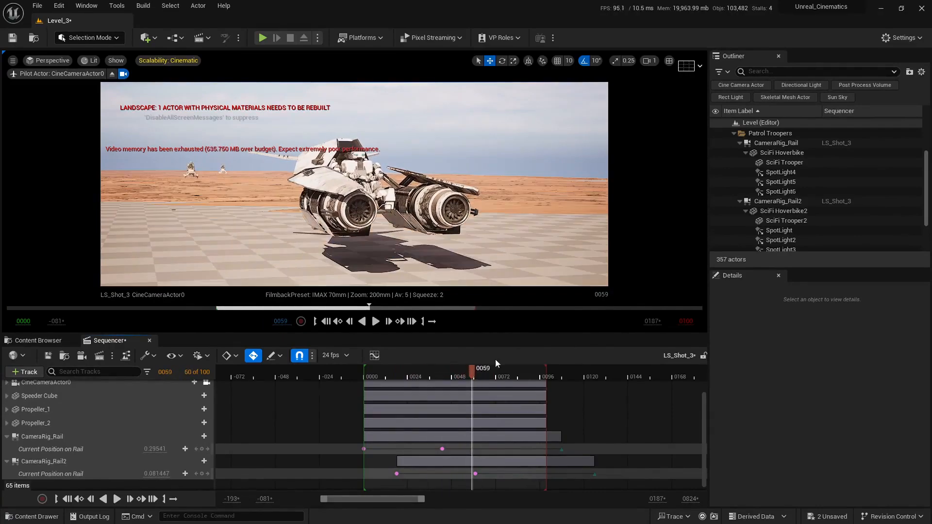
Return to the split viewport layout and examine the CameraRig_Rail2 path from above, leaving nothing selected
{"action": "left_click", "coordinate": [668, 64]}
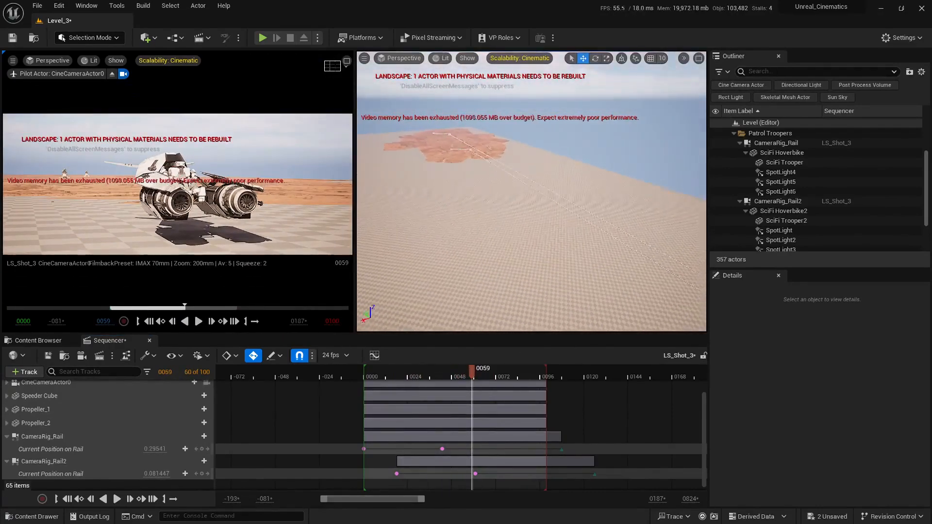
{"action": "right_click_drag", "start_coordinate": [582, 204], "coordinate": [546, 196]}
{"action": "left_click", "coordinate": [785, 202]}
{"action": "right_click_drag", "start_coordinate": [485, 280], "coordinate": [492, 287]}
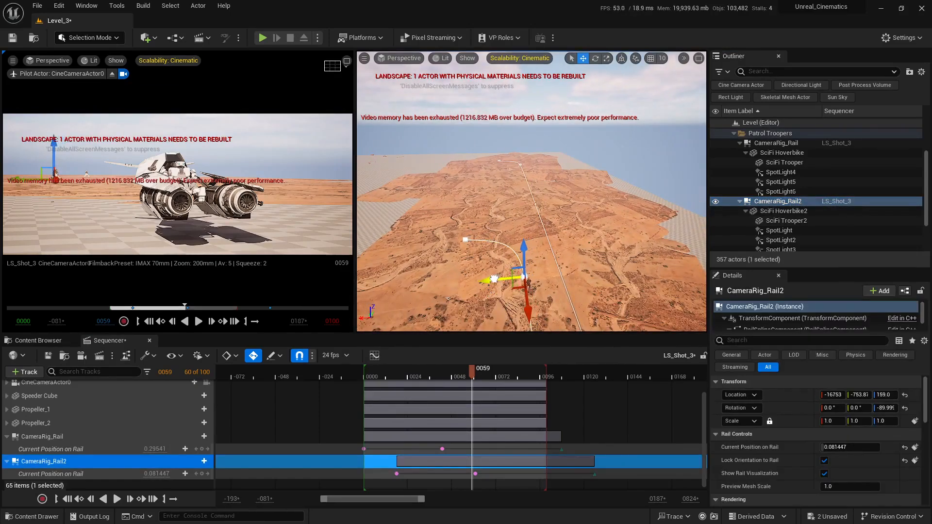
{"action": "key", "text": "Escape"}
Replay the shot in the camera and overhead views together to compare how the hoverbikes move along their rails
{"action": "left_click", "coordinate": [382, 373]}
{"action": "key", "text": "space"}
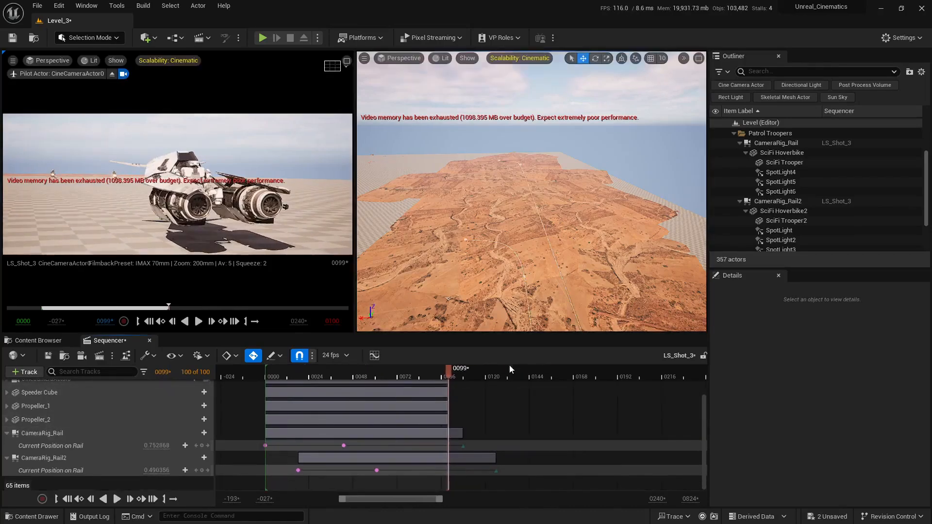
{"action": "left_click", "coordinate": [375, 373]}
{"action": "key", "text": "space"}
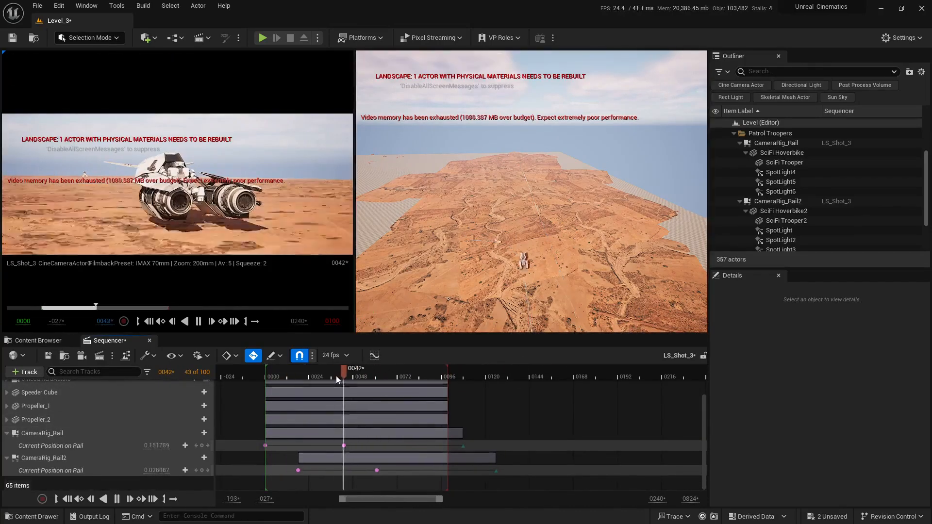
{"action": "key", "text": "space"}
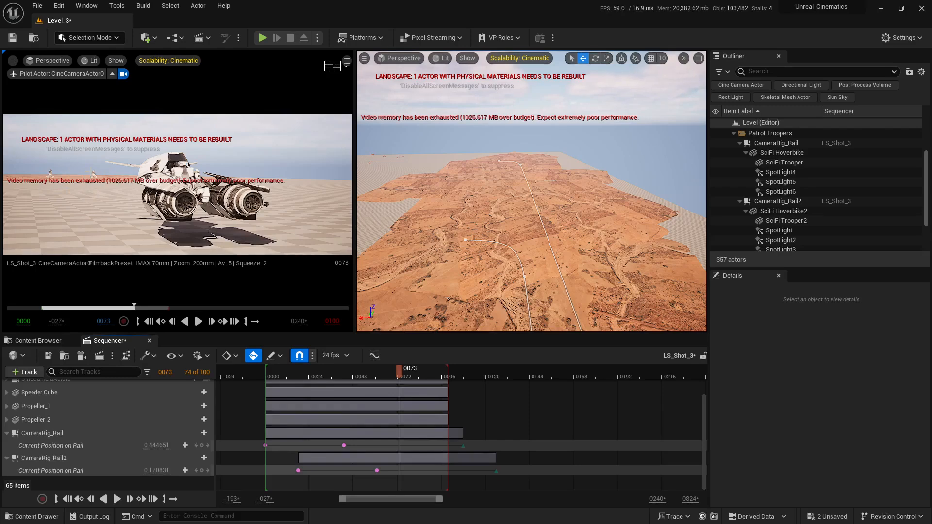
{"action": "right_click_drag", "start_coordinate": [382, 391], "coordinate": [404, 390]}
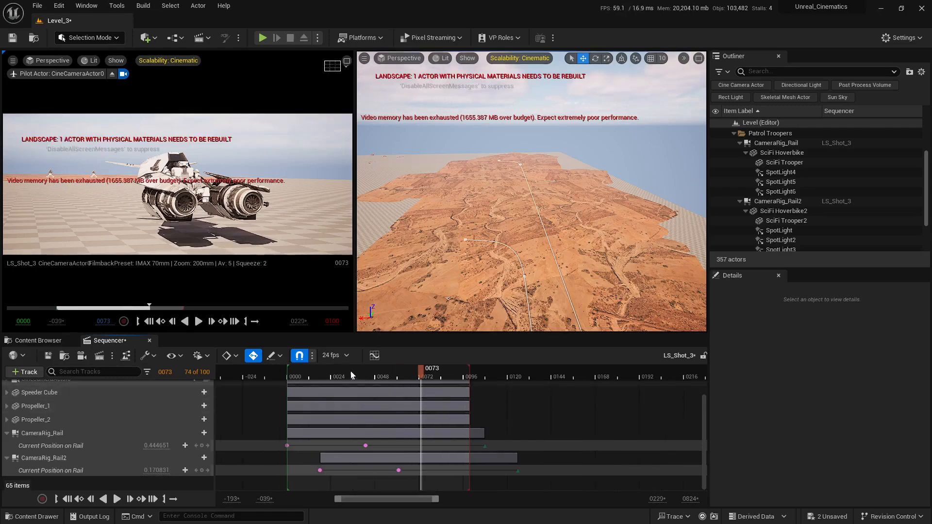
Enlarge the camera view to full size and replay the shot from near its first frame
{"action": "left_click_drag", "start_coordinate": [351, 374], "coordinate": [293, 370]}
{"action": "left_click", "coordinate": [347, 62]}
{"action": "key", "text": "space"}
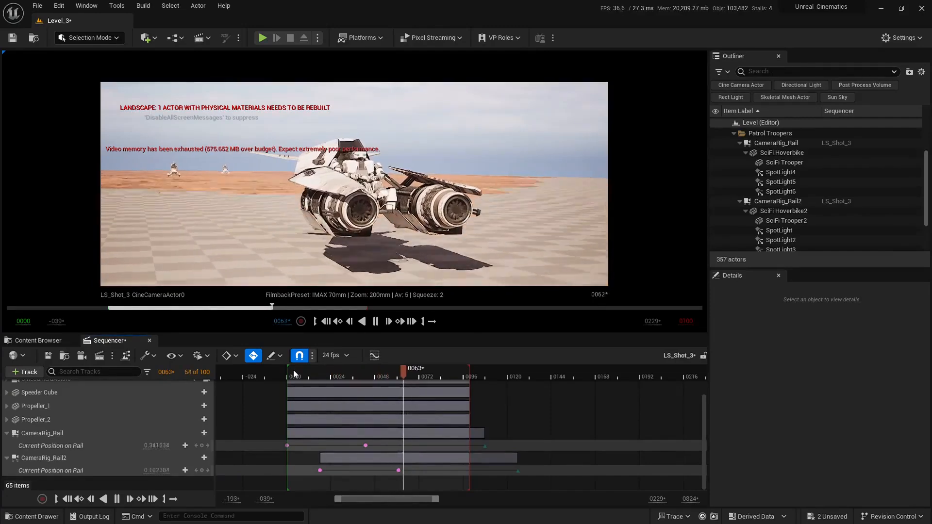
{"action": "key", "text": "space"}
Move the final Current Position on Rail key of CameraRig_Rail2 to frame 120
{"action": "scroll", "coordinate": [398, 379], "scroll_direction": "up", "scroll_amount": 5}
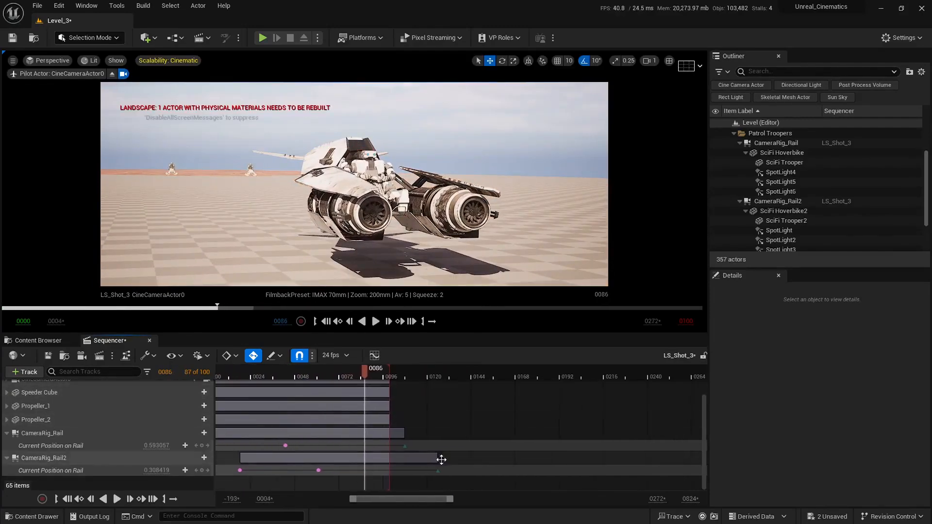
{"action": "right_click_drag", "start_coordinate": [573, 443], "coordinate": [423, 395]}
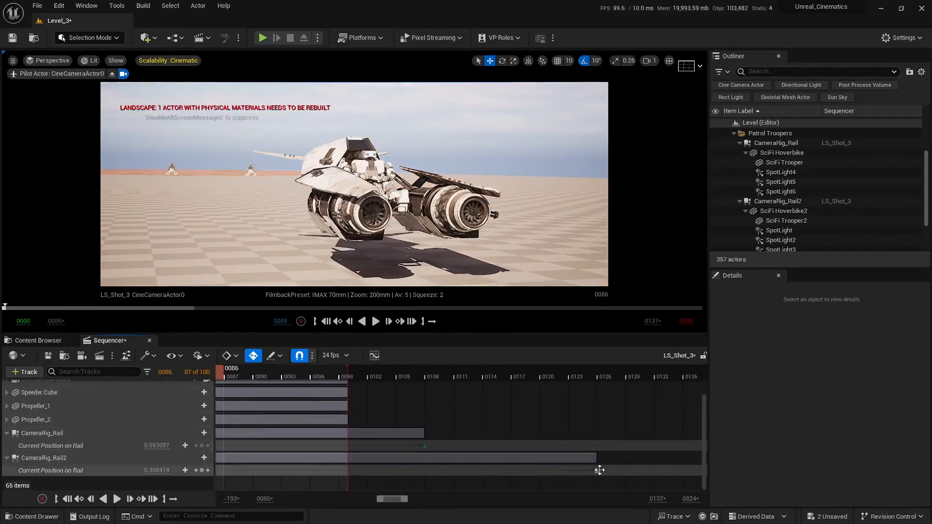
{"action": "left_click_drag", "start_coordinate": [600, 470], "coordinate": [546, 458]}
{"action": "scroll", "coordinate": [439, 438], "scroll_direction": "down", "scroll_amount": 11, "text": "ctrl"}
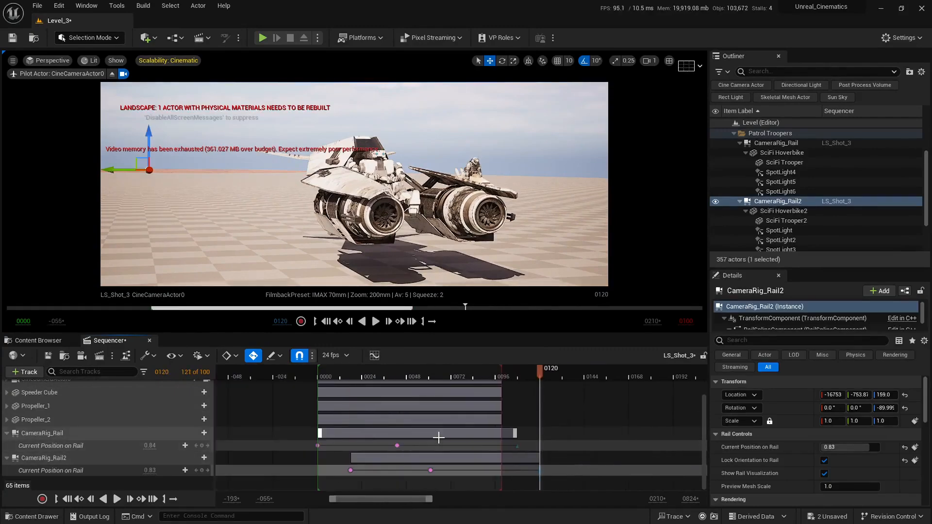
Clear the selection and replay the shot from near the start and from about frame 33 to check the hoverbikes
{"action": "left_click", "coordinate": [438, 440]}
{"action": "left_click", "coordinate": [394, 377]}
{"action": "key", "text": "space"}
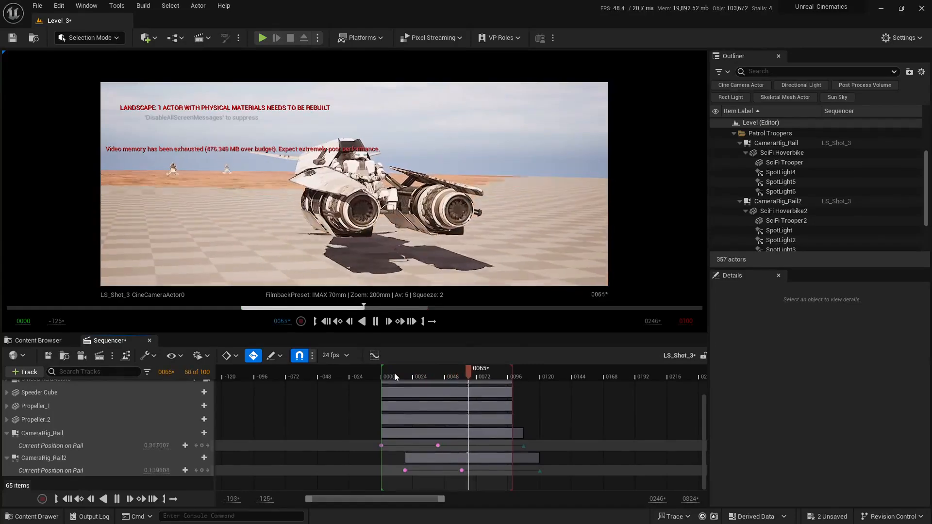
{"action": "key", "text": "space"}
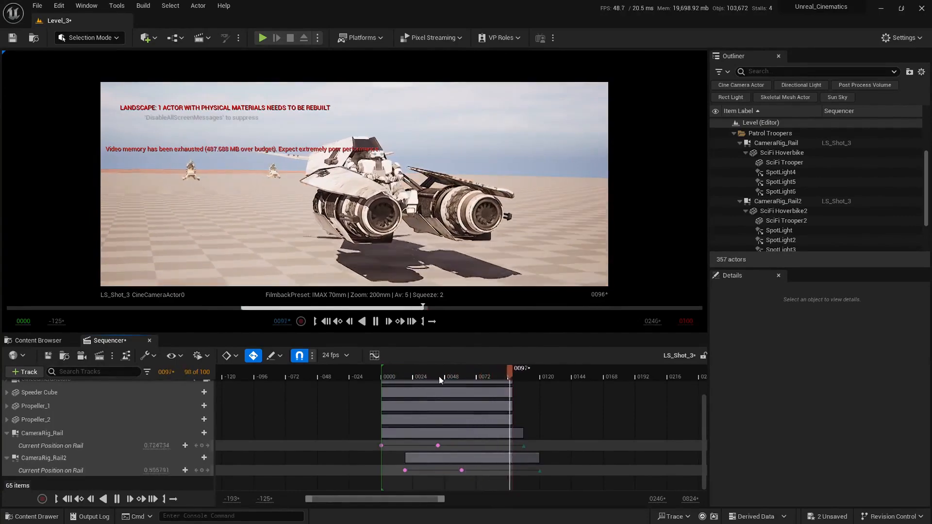
{"action": "left_click", "coordinate": [425, 367]}
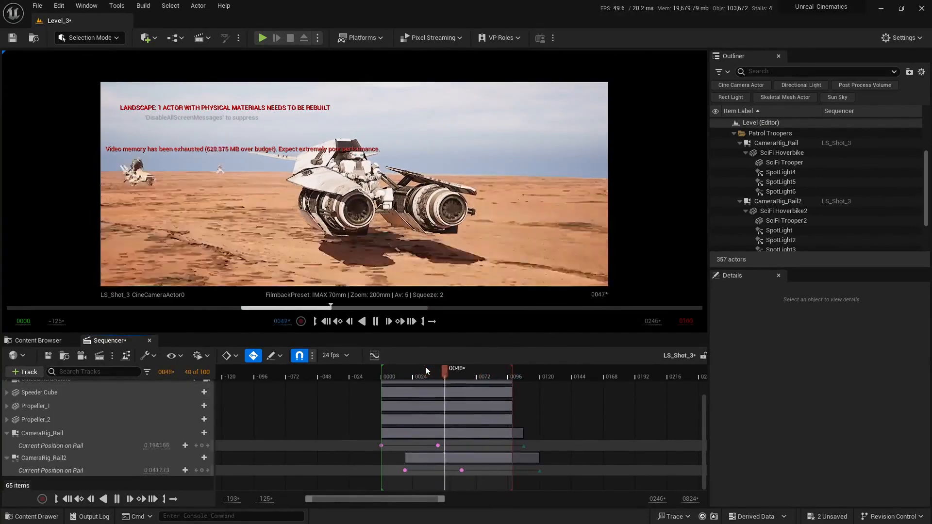
{"action": "key", "text": "space"}
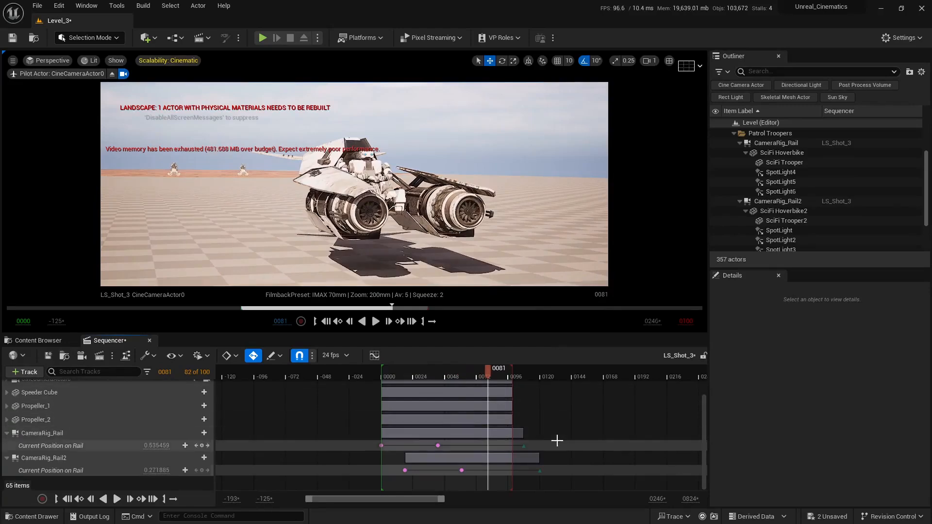
Move the final Current Position on Rail key of CameraRig_Rail to frame 111
{"action": "right_click_drag", "start_coordinate": [594, 375], "coordinate": [531, 375]}
{"action": "scroll", "coordinate": [467, 432], "scroll_direction": "up", "scroll_amount": 6, "text": "ctrl"}
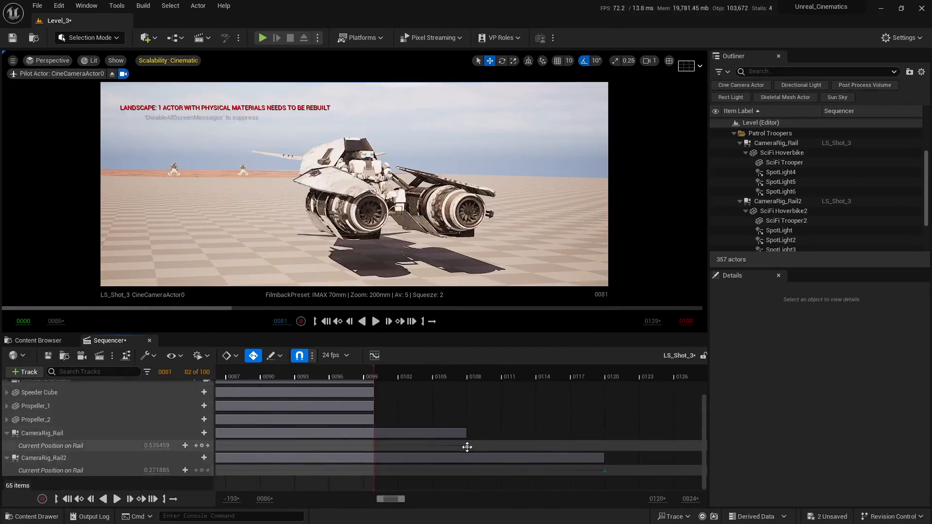
{"action": "left_click_drag", "start_coordinate": [467, 447], "coordinate": [494, 445]}
{"action": "scroll", "coordinate": [462, 445], "scroll_direction": "down", "scroll_amount": 8, "text": "ctrl"}
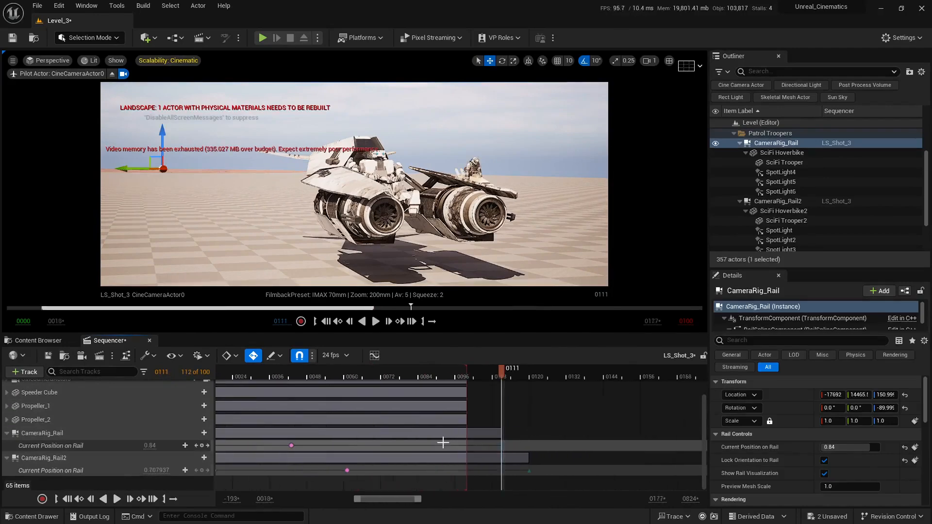
Move the final Current Position on Rail key of CameraRig_Rail2 to frame 119
{"action": "scroll", "coordinate": [538, 452], "scroll_direction": "up", "scroll_amount": 7, "text": "ctrl"}
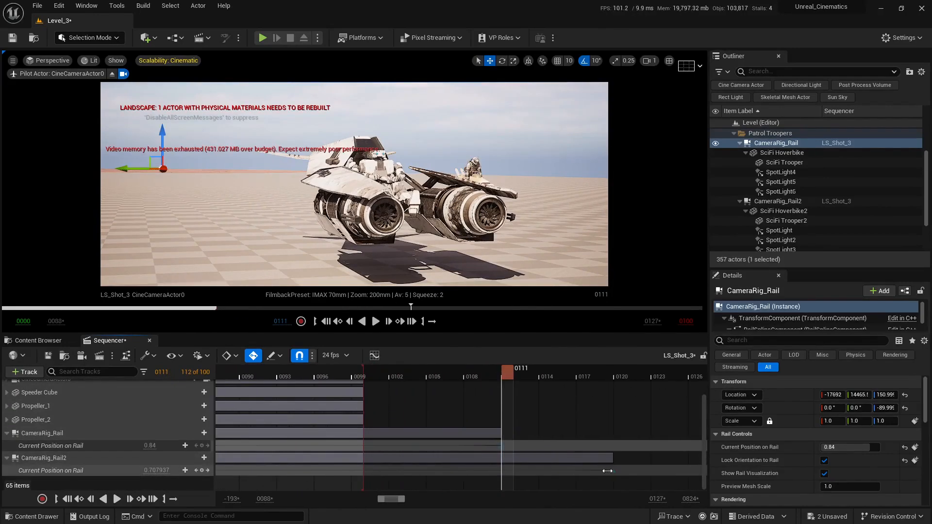
{"action": "left_click_drag", "start_coordinate": [613, 470], "coordinate": [602, 468]}
{"action": "scroll", "coordinate": [454, 446], "scroll_direction": "down", "scroll_amount": 8, "text": "ctrl"}
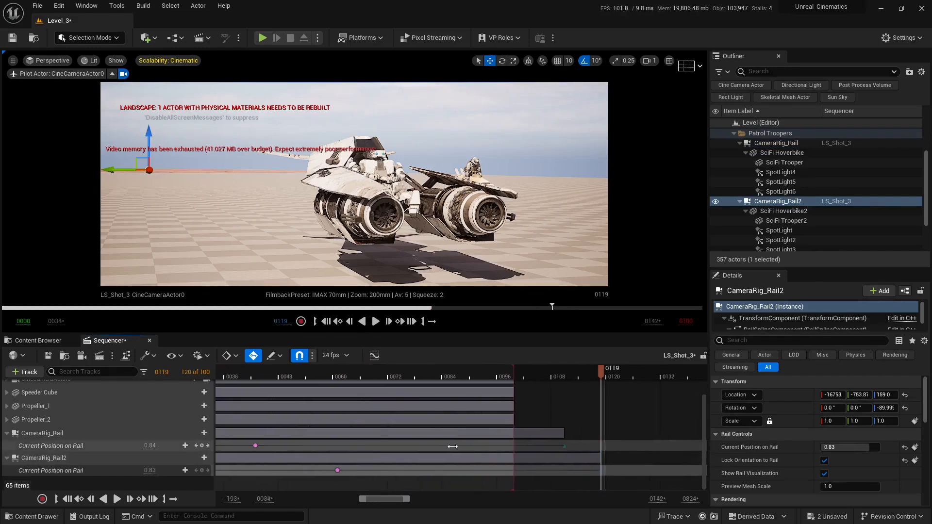
Clear the selection and replay the shot from about frame 10 to its end to review the final hoverbike timing
{"action": "scroll", "coordinate": [450, 445], "scroll_direction": "down", "scroll_amount": 5, "text": "ctrl"}
{"action": "right_click_drag", "start_coordinate": [471, 438], "coordinate": [412, 414]}
{"action": "left_click", "coordinate": [412, 413]}
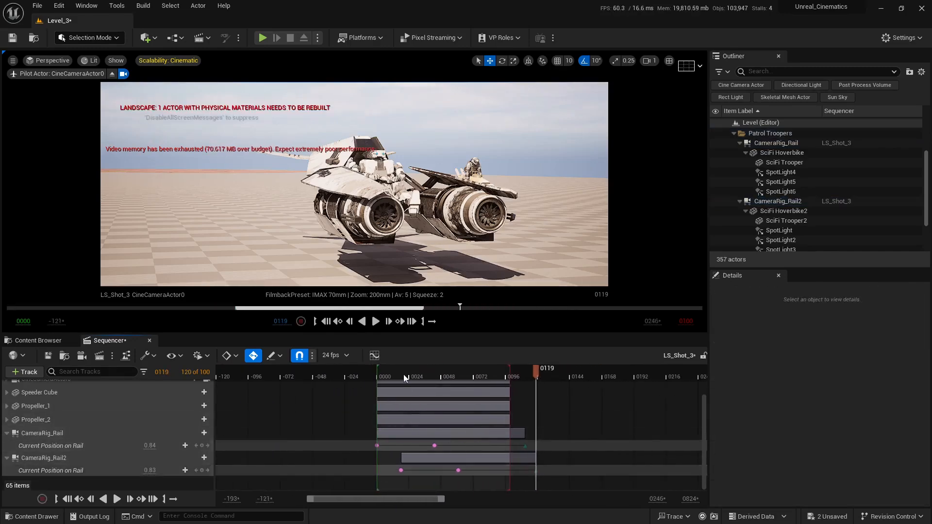
{"action": "left_click", "coordinate": [390, 376]}
{"action": "key", "text": "space"}
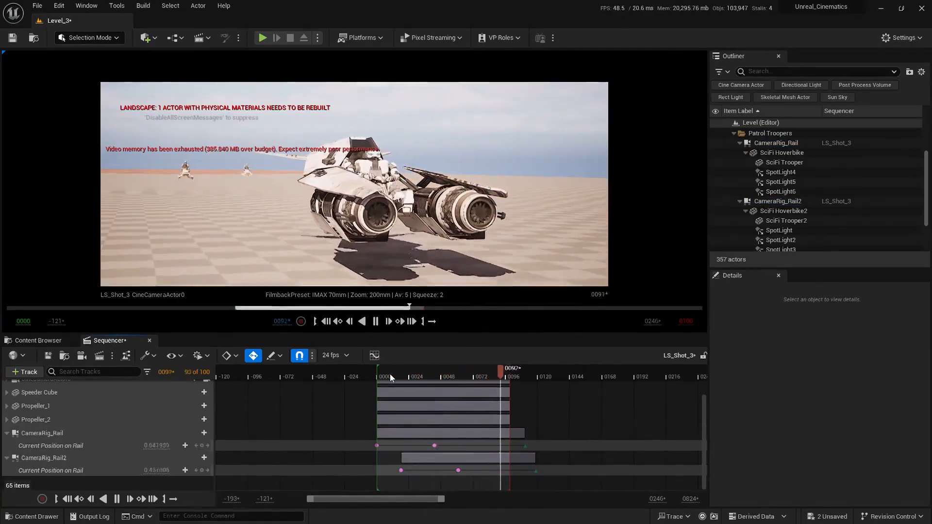
{"action": "scroll", "coordinate": [545, 464], "scroll_direction": "down", "scroll_amount": 2, "text": "ctrl"}
{"action": "right_click_drag", "start_coordinate": [600, 436], "coordinate": [505, 428]}
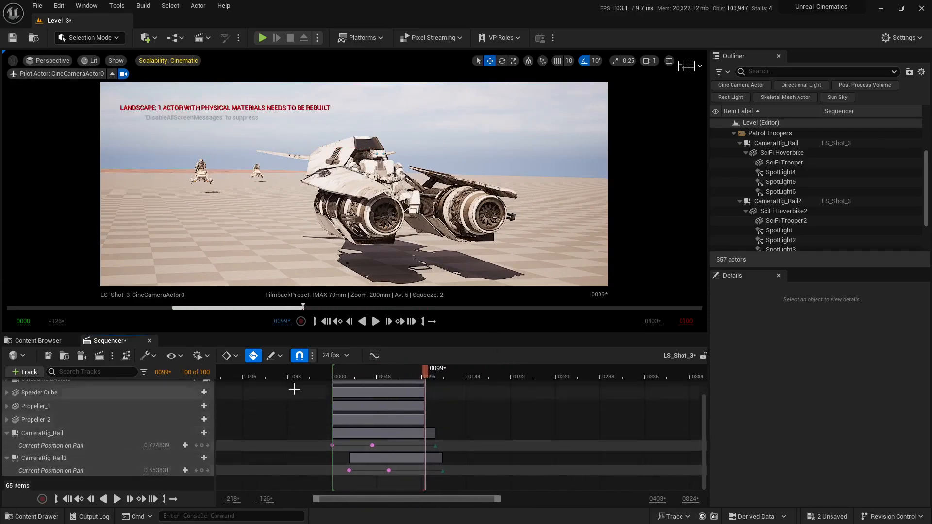
{"action": "right_click_drag", "start_coordinate": [250, 440], "coordinate": [294, 404]}
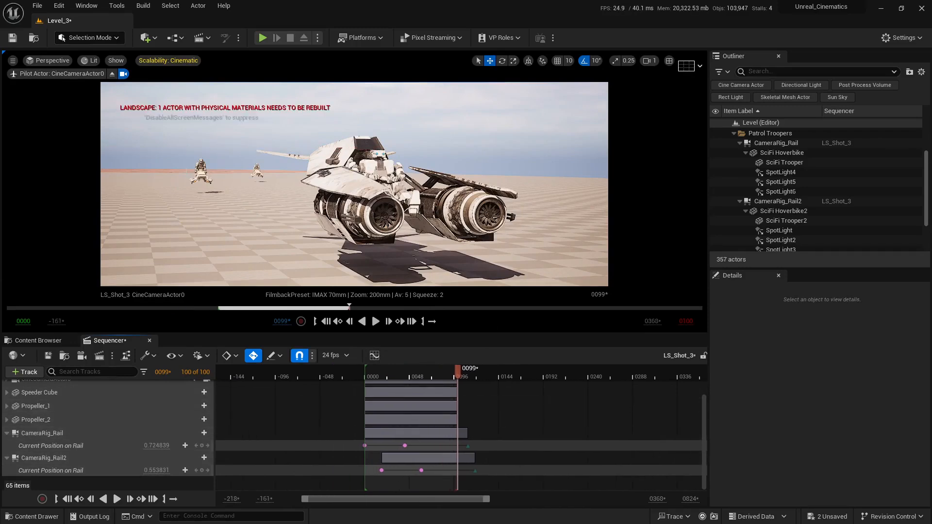